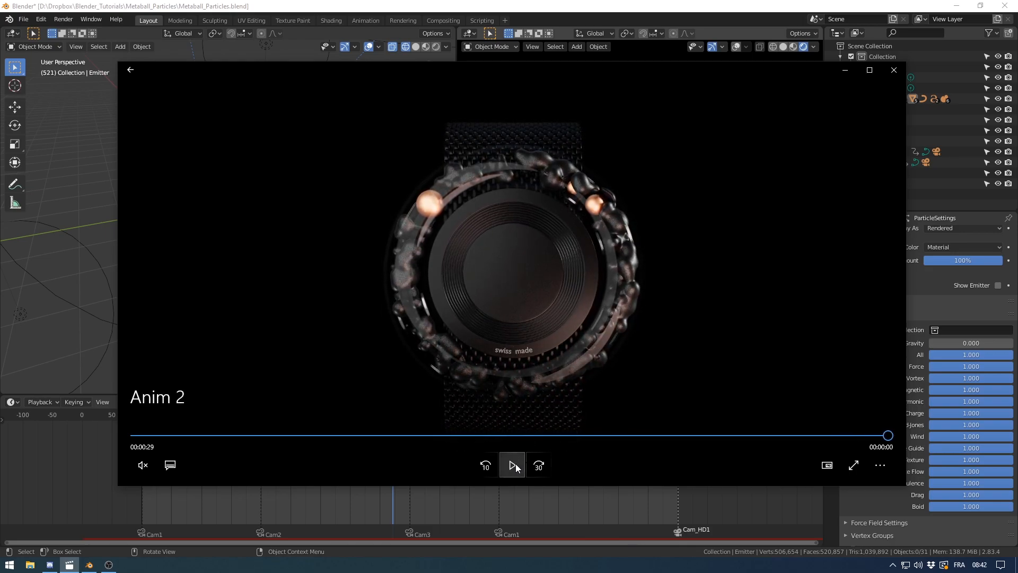
- Close the Anim 2 video and play a short stretch of the watch animation to preview it in the camera view
{"action": "left_click", "coordinate": [896, 72]}
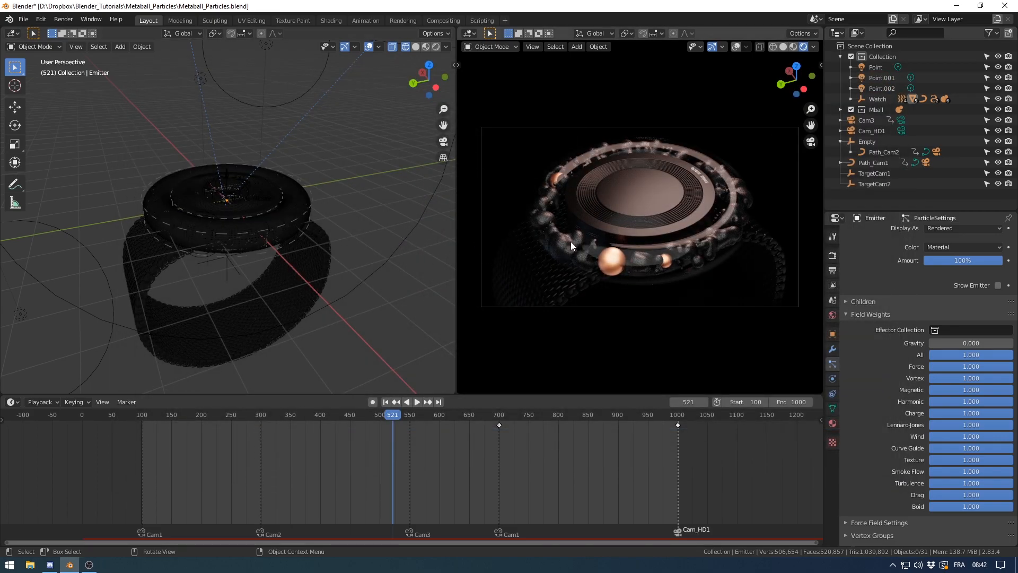
{"action": "scroll", "coordinate": [224, 262], "scroll_direction": "up", "scroll_amount": 5}
{"action": "scroll", "coordinate": [235, 263], "scroll_direction": "up", "scroll_amount": 1}
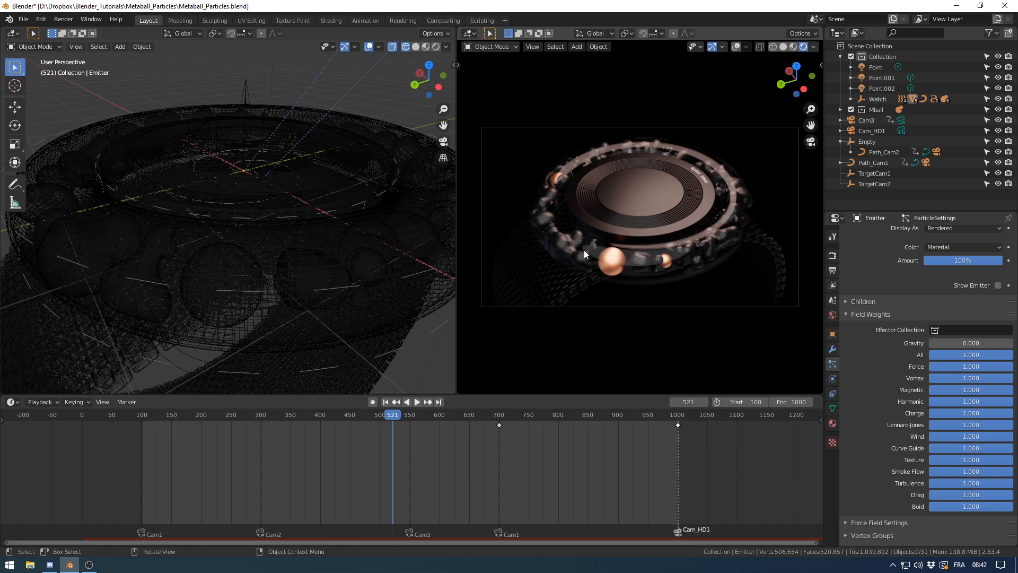
{"action": "middle_click_drag", "start_coordinate": [621, 260], "coordinate": [628, 266], "text": "shift"}
{"action": "scroll", "coordinate": [628, 266], "scroll_direction": "up", "scroll_amount": 1}
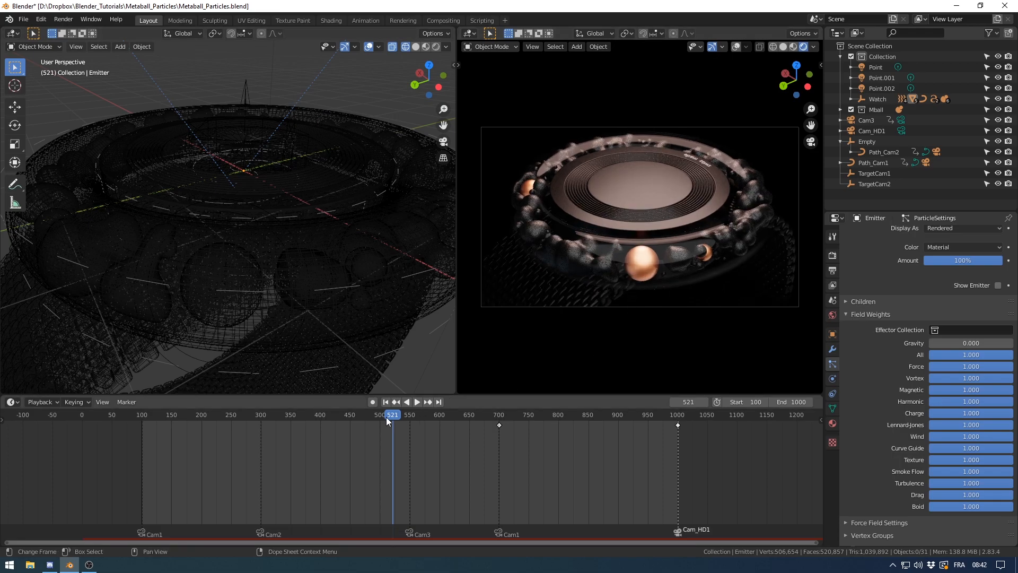
{"action": "key", "text": "space"}
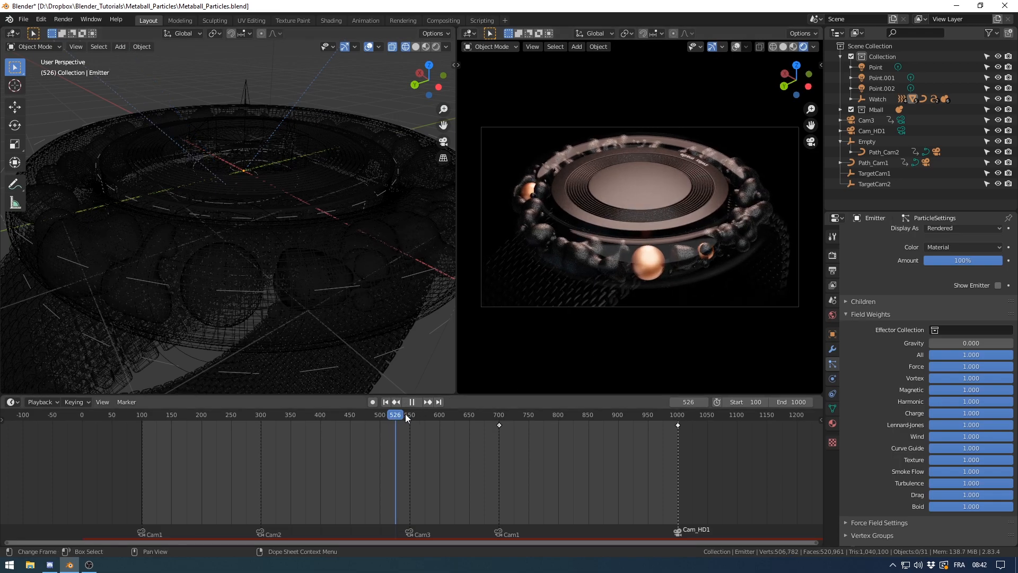
{"action": "key", "text": "space"}
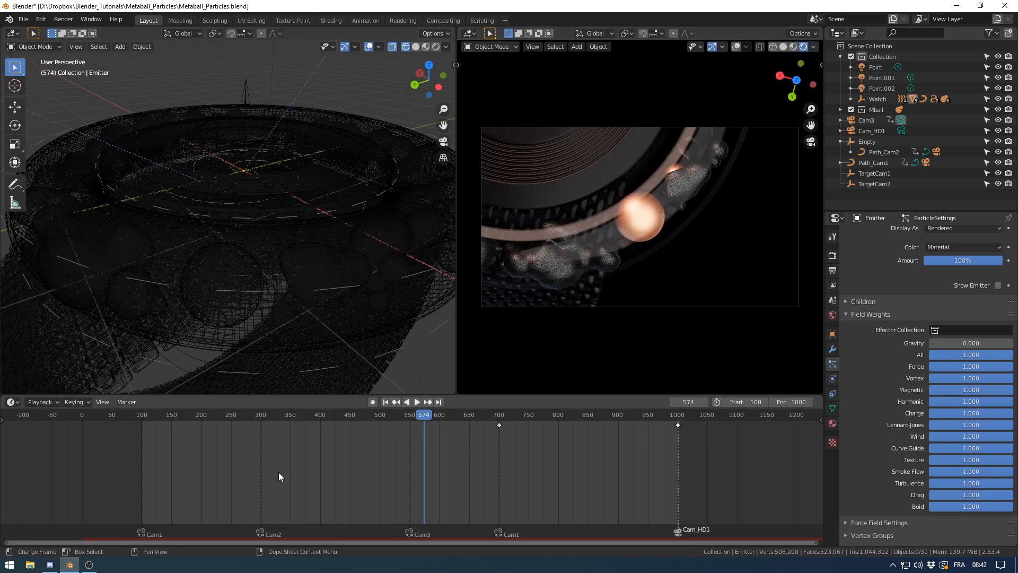
- Switch to File Explorer and browse to the Metaball_Particles_AME folder inside Dropbox, Blender_Tutorials, Metaball_Particles
{"action": "left_click", "coordinate": [30, 565]}
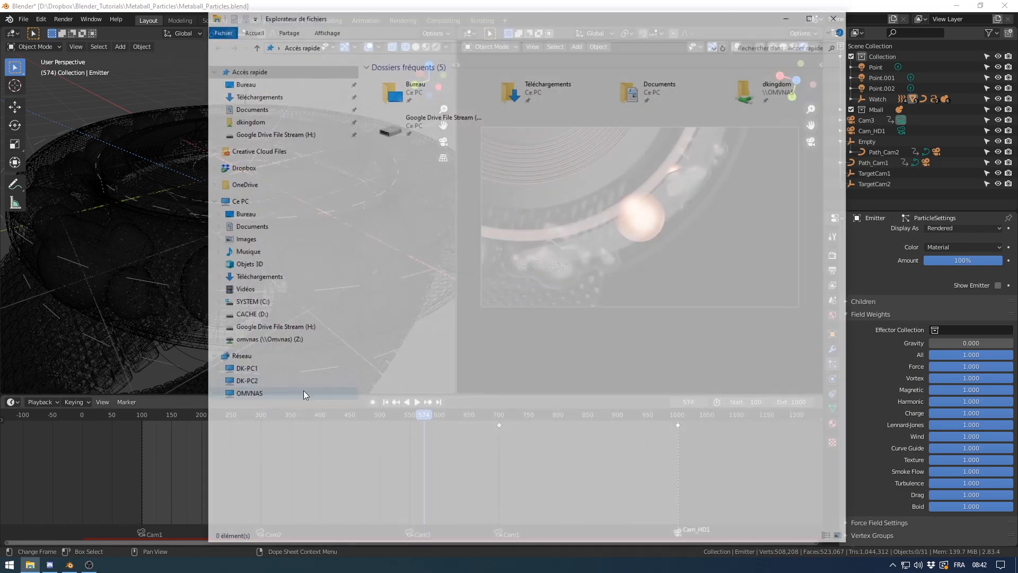
{"action": "left_click", "coordinate": [241, 166]}
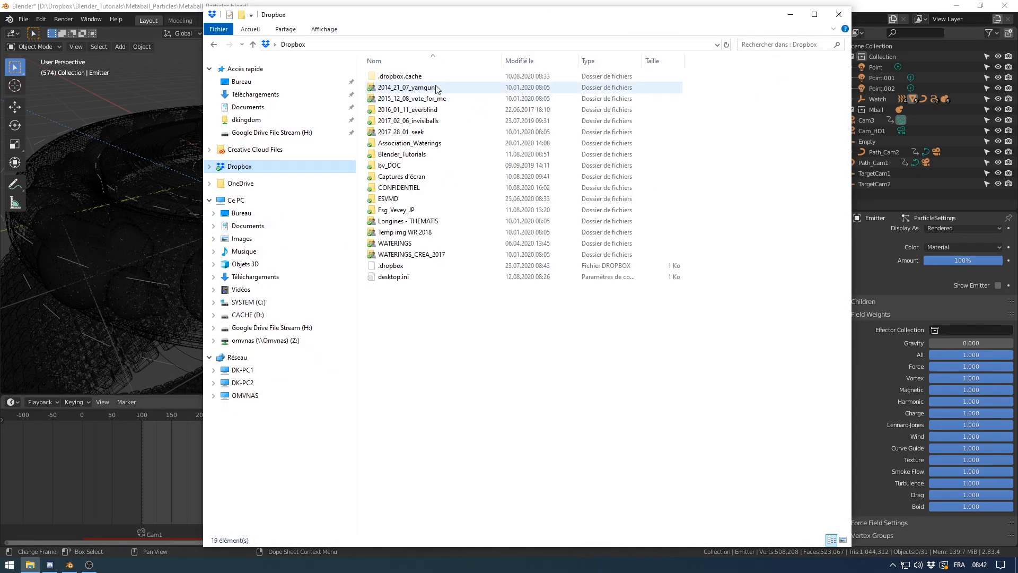
{"action": "double_click", "coordinate": [416, 154]}
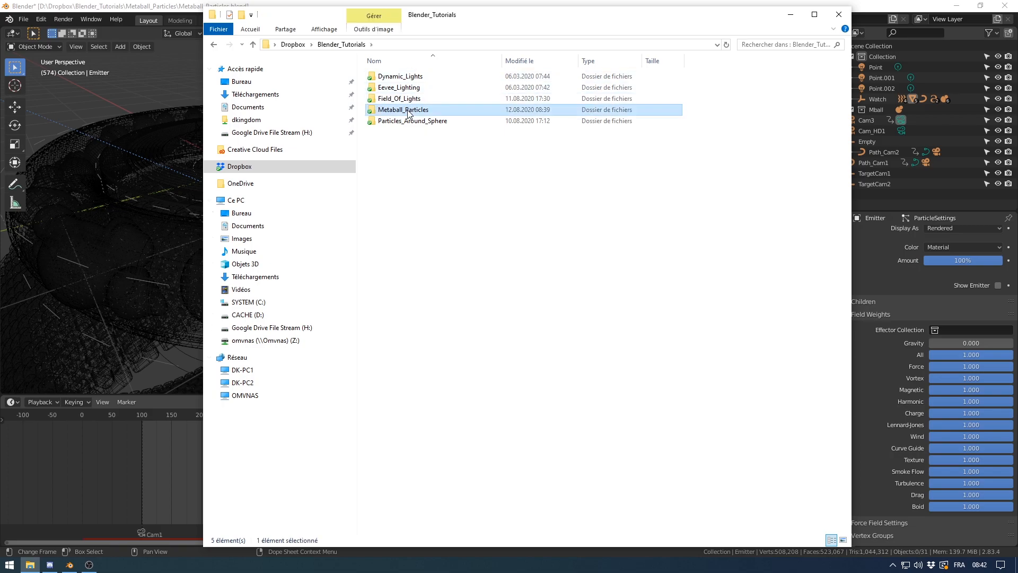
{"action": "double_click", "coordinate": [403, 109]}
{"action": "right_click", "coordinate": [631, 163]}
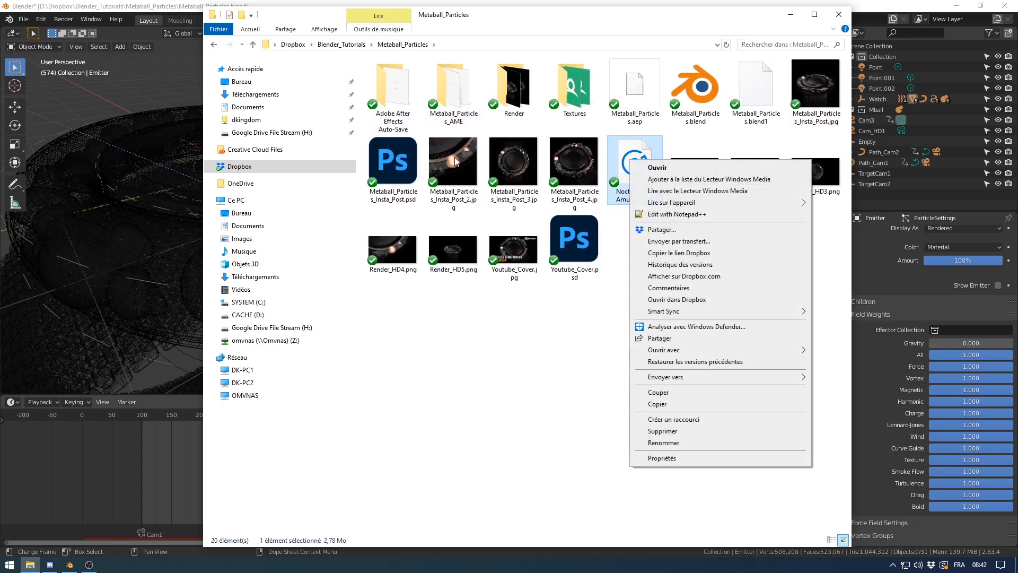
{"action": "key", "text": "Escape"}
{"action": "double_click", "coordinate": [454, 87]}
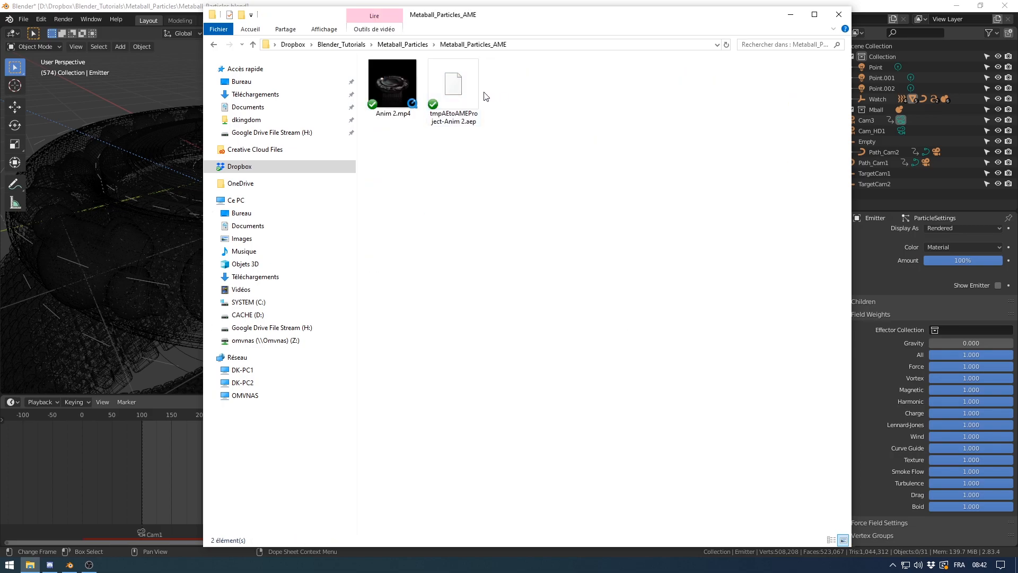
- Watch the rendered Anim 2.mp4 from partway through, pause it, and close the player and the folder window
{"action": "right_click", "coordinate": [397, 83]}
{"action": "mouse_move", "coordinate": [448, 254]}
{"action": "left_click", "coordinate": [583, 265]}
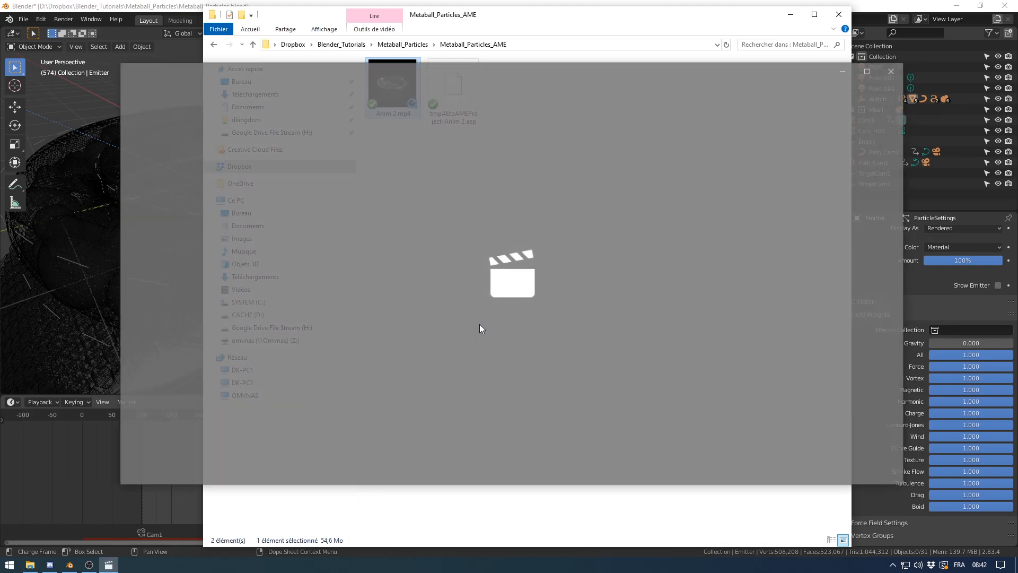
{"action": "left_click", "coordinate": [390, 435]}
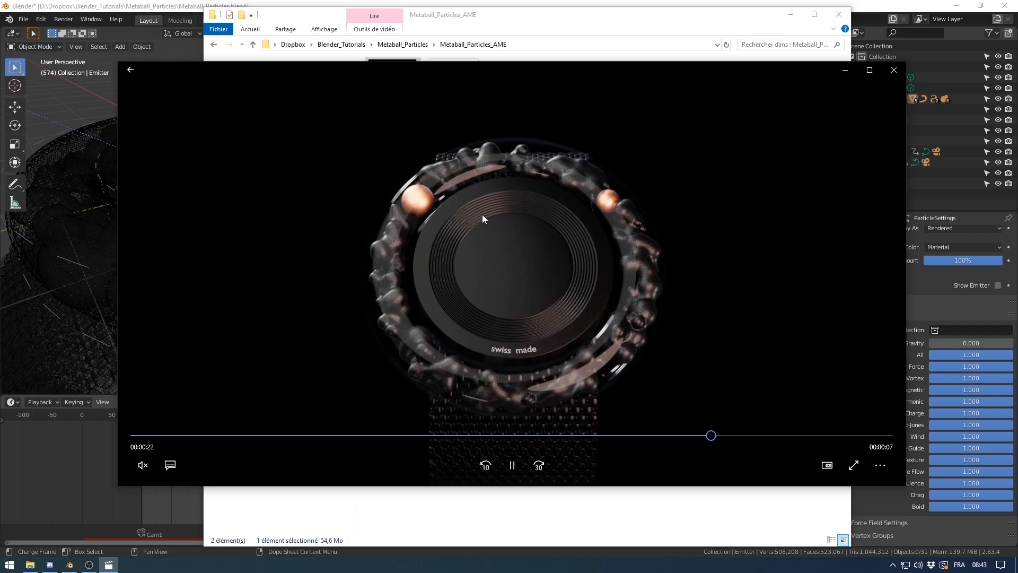
{"action": "left_click", "coordinate": [512, 463]}
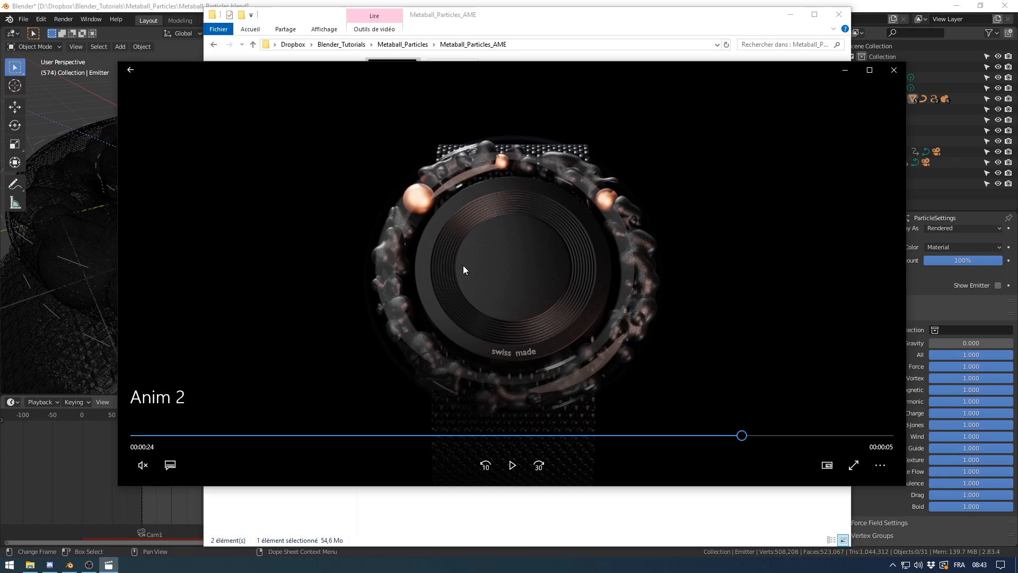
{"action": "left_click", "coordinate": [894, 69]}
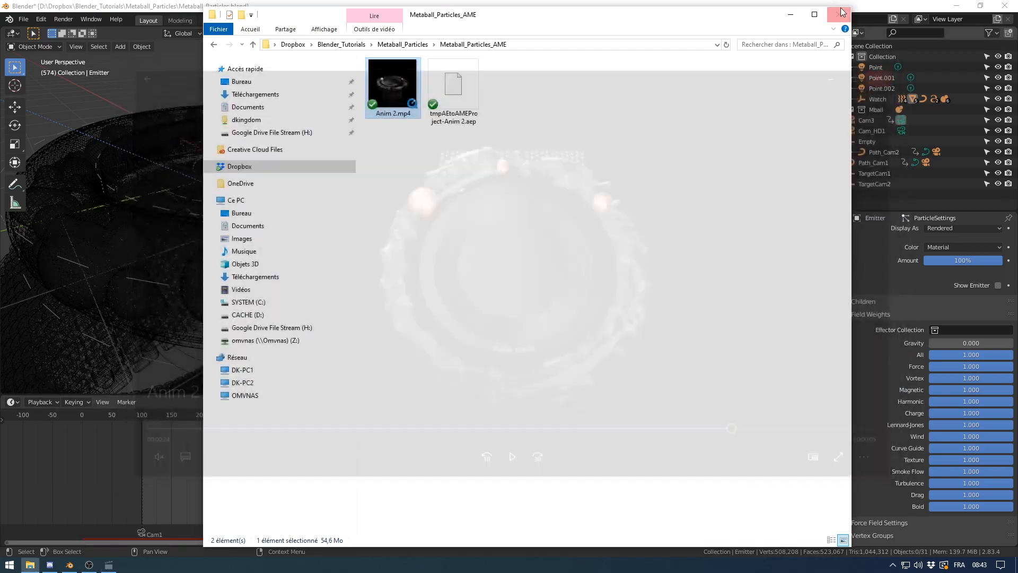
{"action": "left_click", "coordinate": [839, 14]}
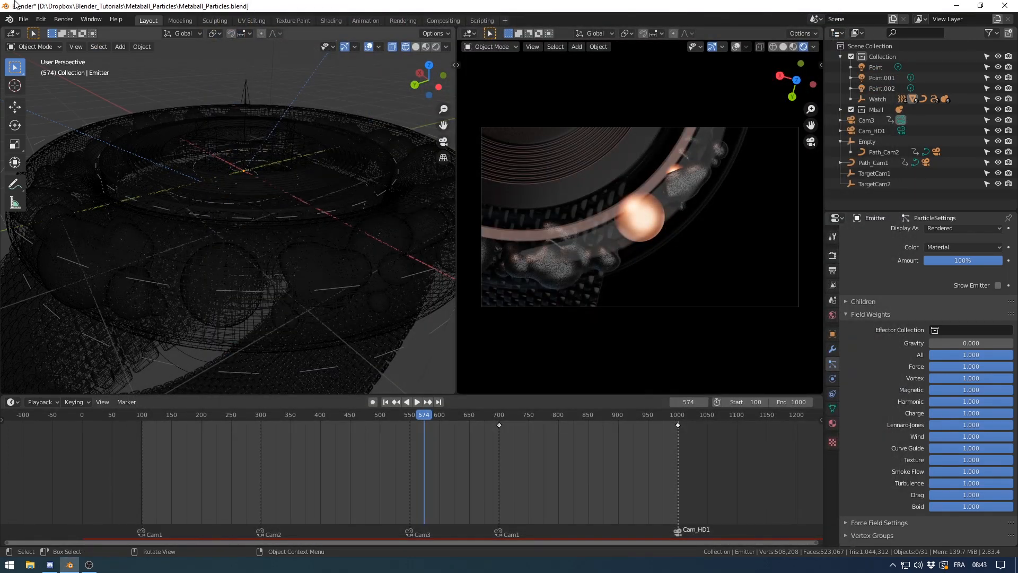
- Start a new file without saving Metaball_Particles and delete all default objects from the scene
{"action": "left_click", "coordinate": [21, 20]}
{"action": "mouse_move", "coordinate": [38, 32]}
{"action": "left_click", "coordinate": [186, 46]}
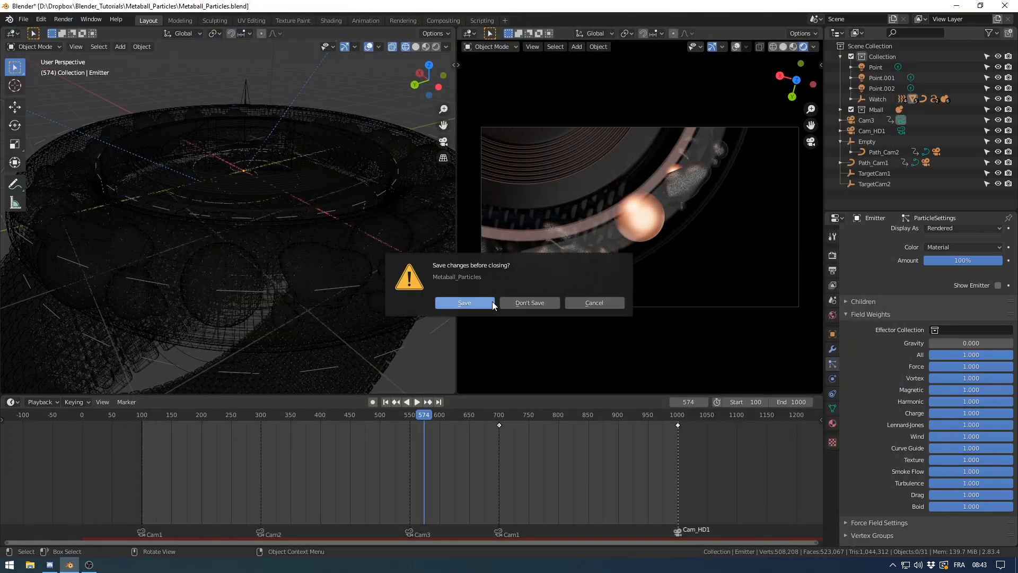
{"action": "left_click", "coordinate": [530, 303]}
{"action": "key", "text": "a"}
{"action": "key", "text": "Delete"}
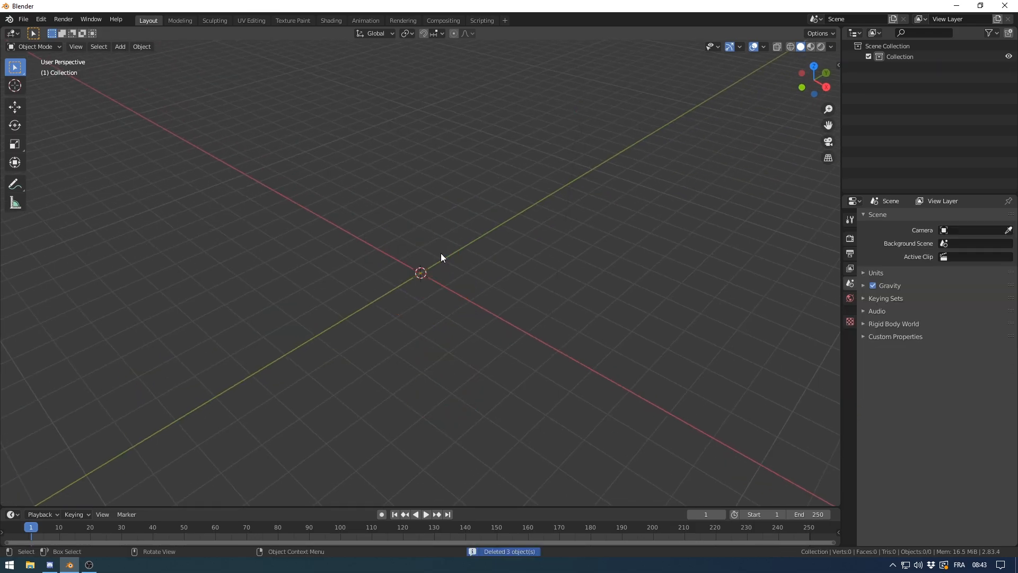
- Save the empty scene as metaball_tutorial.blend in the Metaball_Particles folder
{"action": "left_click", "coordinate": [22, 19]}
{"action": "middle_click_drag", "start_coordinate": [320, 221], "coordinate": [325, 220], "text": "shift"}
{"action": "left_click", "coordinate": [23, 19]}
{"action": "left_click", "coordinate": [42, 101]}
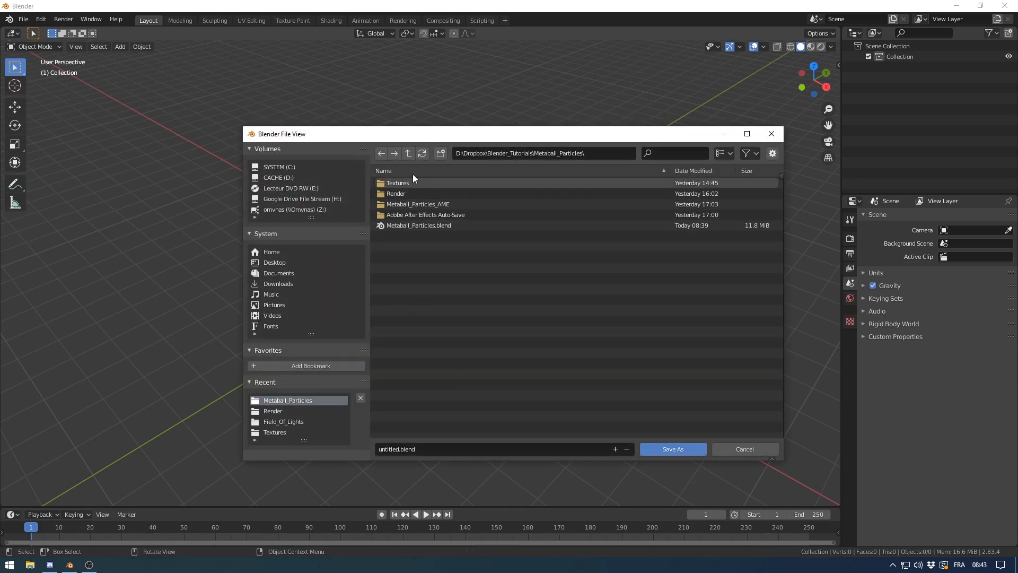
{"action": "left_click", "coordinate": [398, 449]}
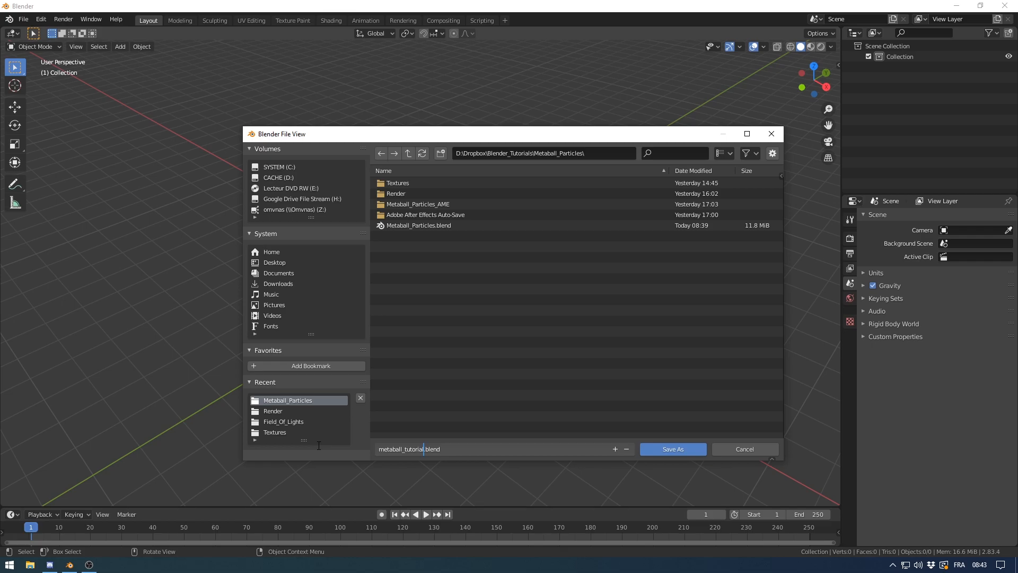
{"action": "left_click", "coordinate": [657, 450]}
- Add a torus mesh at the world origin
{"action": "key", "text": "shift+a"}
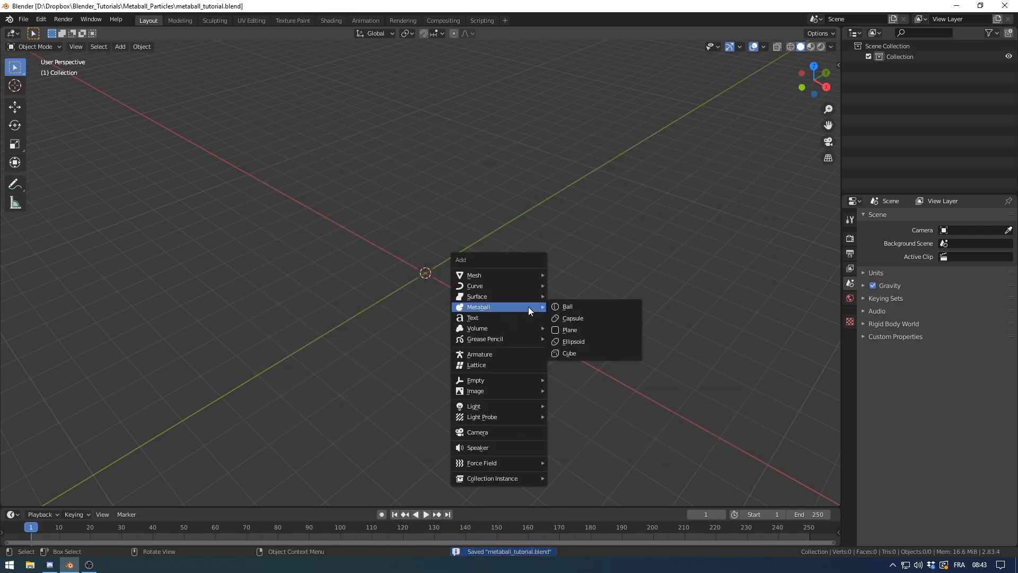
{"action": "mouse_move", "coordinate": [501, 269]}
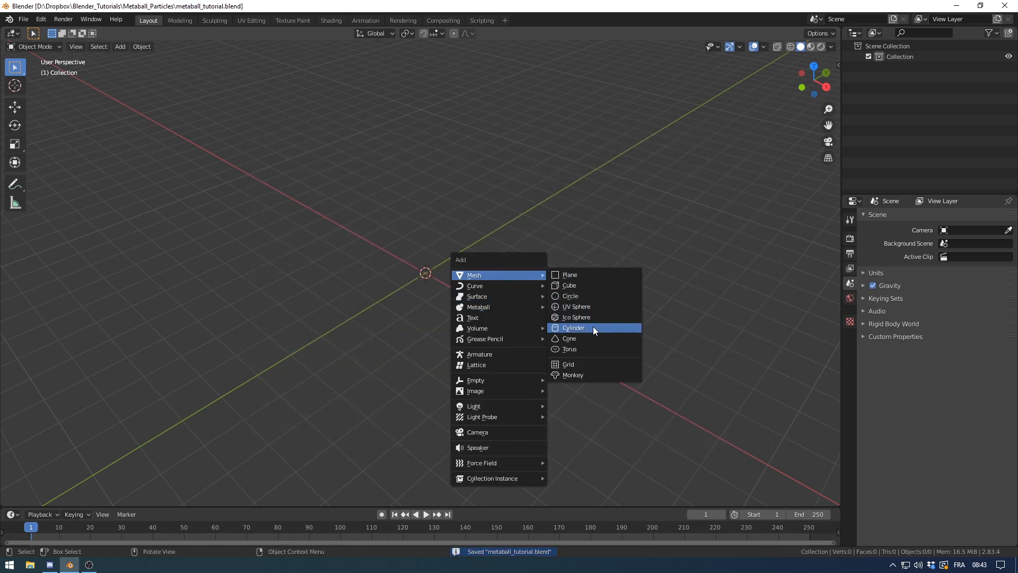
{"action": "left_click", "coordinate": [578, 348]}
{"action": "middle_click_drag", "start_coordinate": [588, 339], "coordinate": [450, 287]}
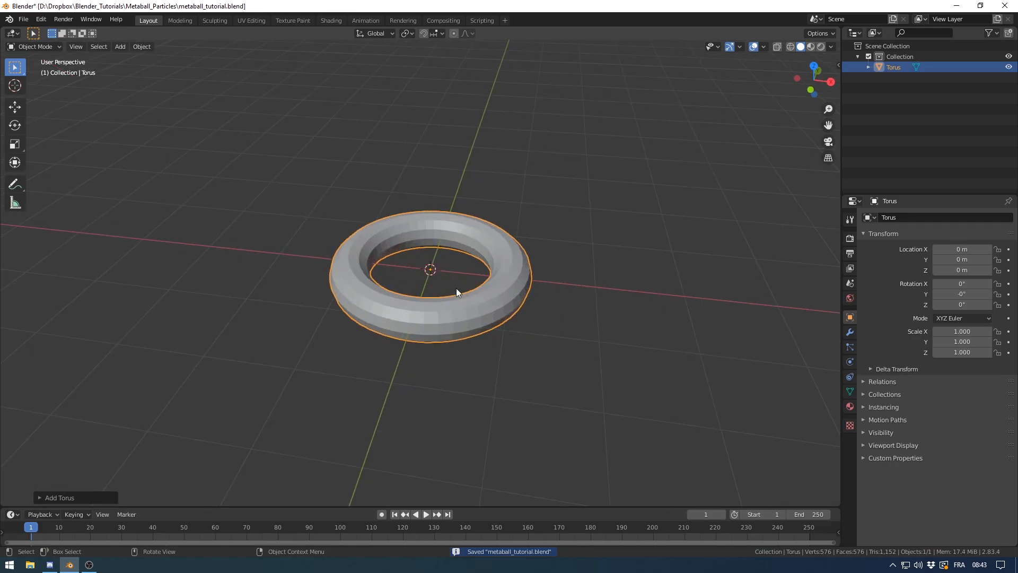
- Set the new torus's major radius to 2 m and its minor radius to 0.1 m
{"action": "key", "text": "n"}
{"action": "left_click", "coordinate": [45, 497]}
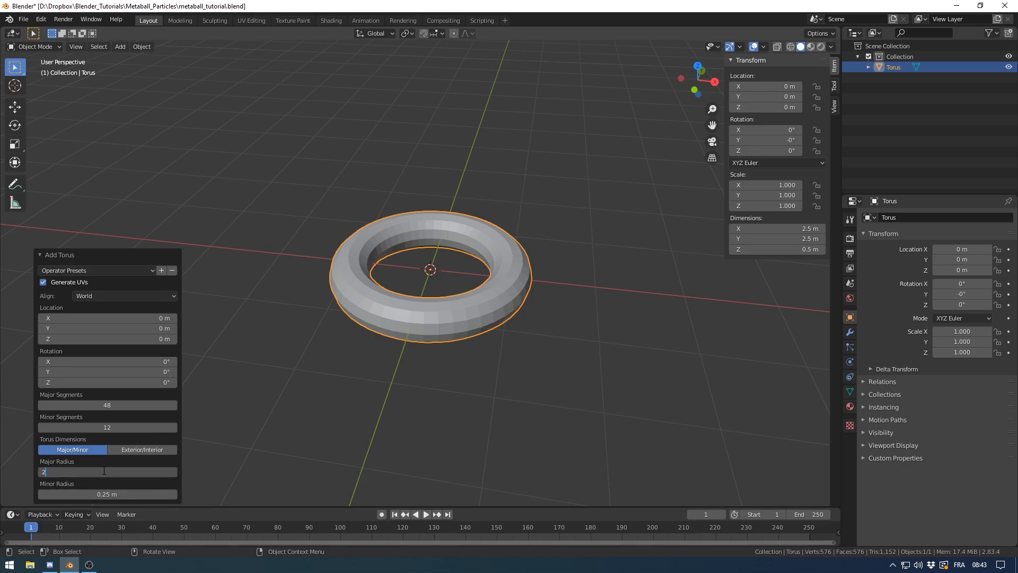
{"action": "key", "text": "Return"}
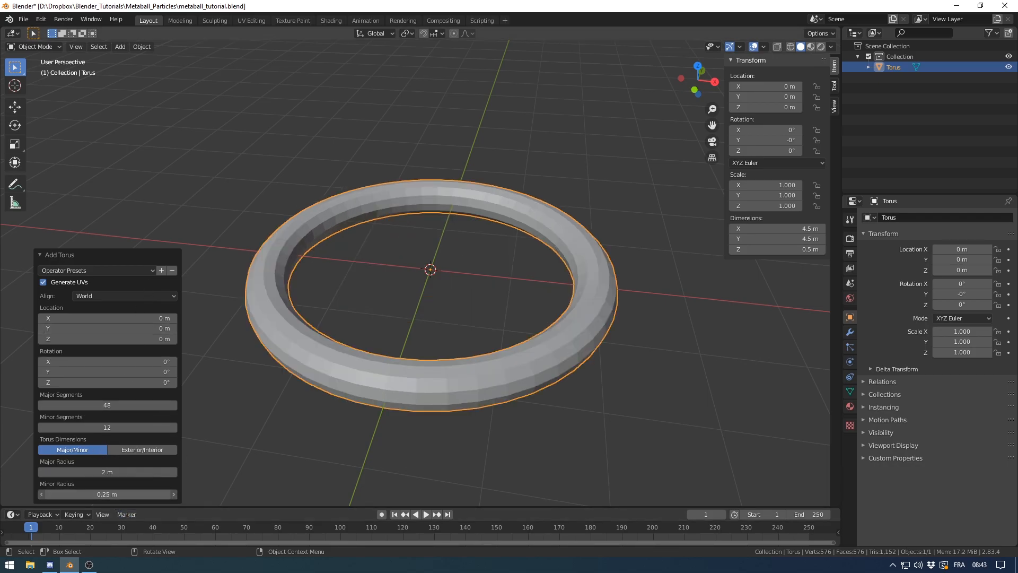
{"action": "left_click", "coordinate": [109, 495]}
{"action": "type", "text": "0.15"}
{"action": "key", "text": "Return"}
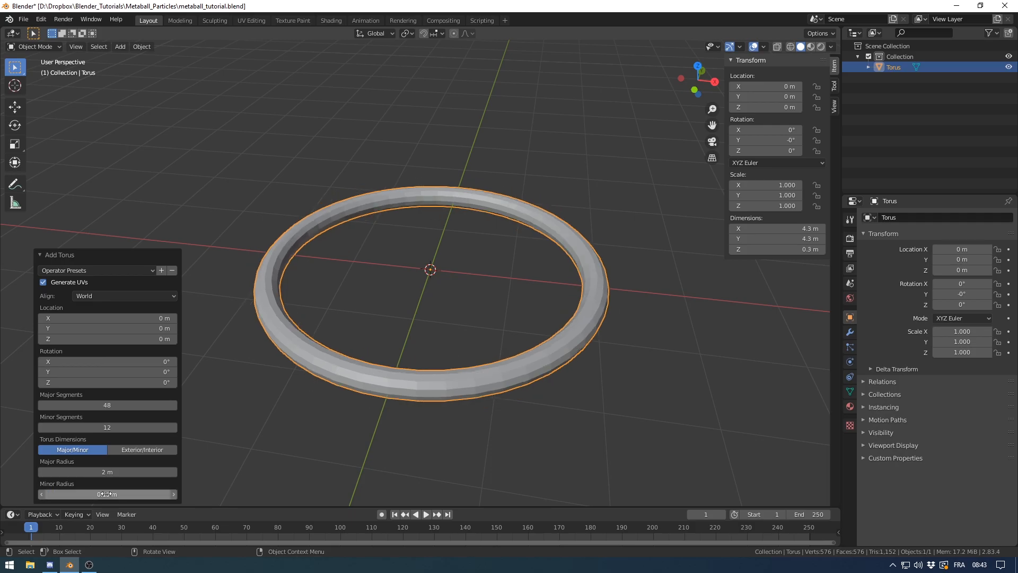
{"action": "key", "text": "Return"}
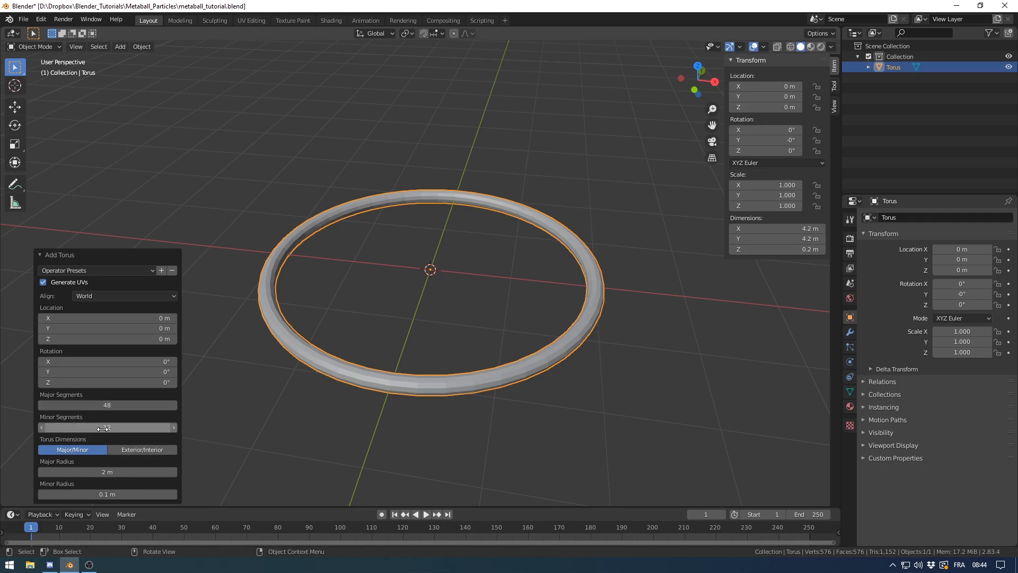
- Reduce the torus to 8 minor segments and 32 major segments
{"action": "left_click", "coordinate": [41, 428]}
{"action": "left_click", "coordinate": [42, 427]}
{"action": "left_click", "coordinate": [41, 427]}
{"action": "left_click", "coordinate": [41, 427]}
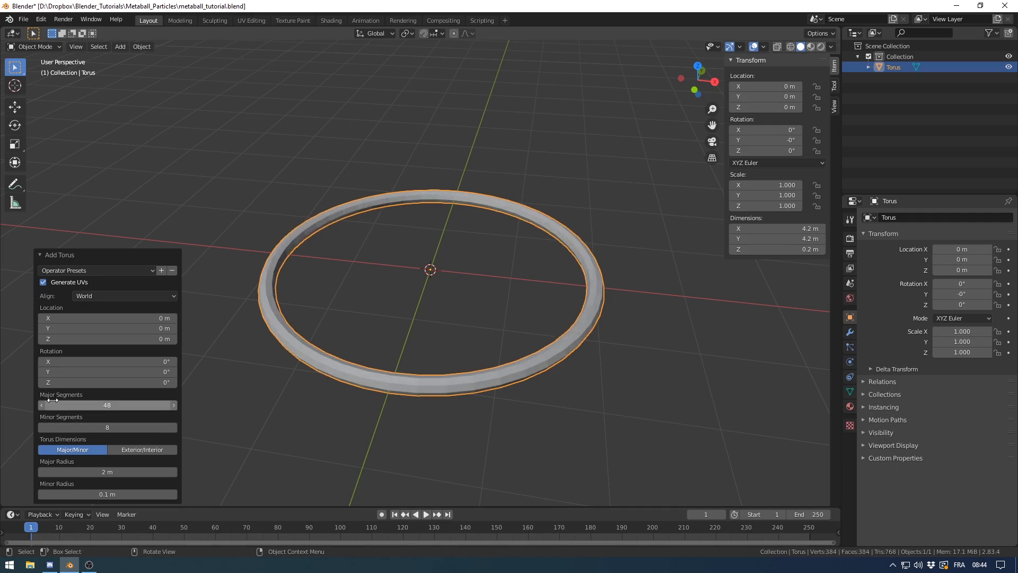
{"action": "left_click", "coordinate": [91, 404]}
{"action": "type", "text": "32"}
{"action": "key", "text": "Return"}
- Rename the torus object to Emitter
{"action": "middle_click_drag", "start_coordinate": [520, 222], "coordinate": [521, 302]}
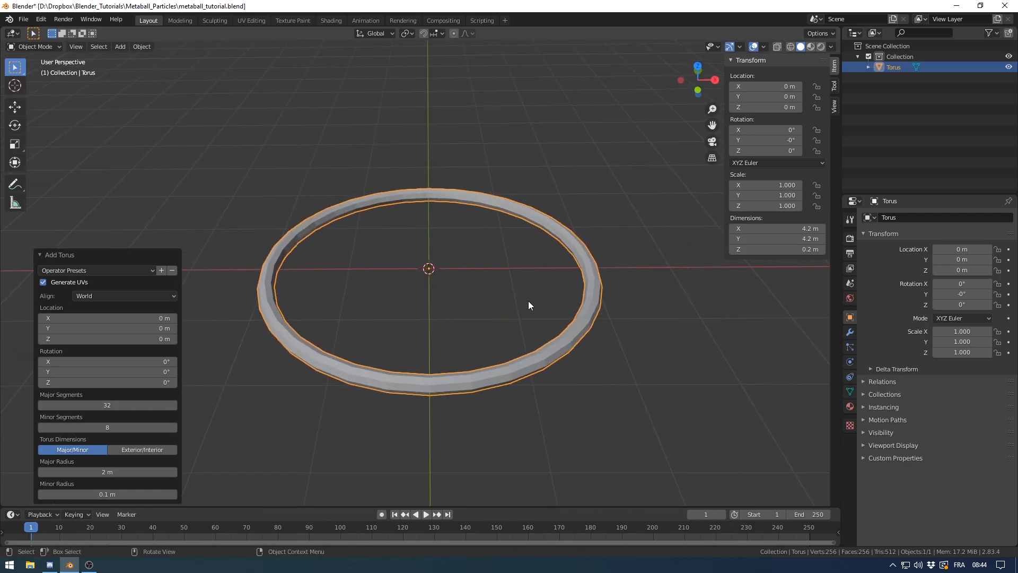
{"action": "left_click", "coordinate": [895, 73]}
{"action": "double_click", "coordinate": [896, 68]}
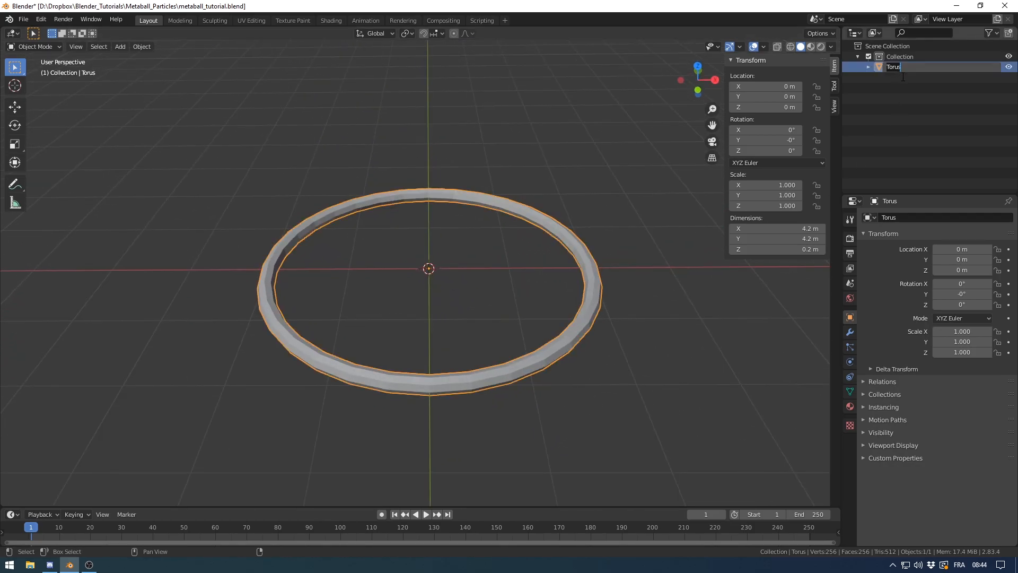
{"action": "key", "text": "Return"}
- Add a metaball of type Ball at the world origin, in the centre of the Emitter ring
{"action": "scroll", "coordinate": [523, 199], "scroll_direction": "down", "scroll_amount": 2}
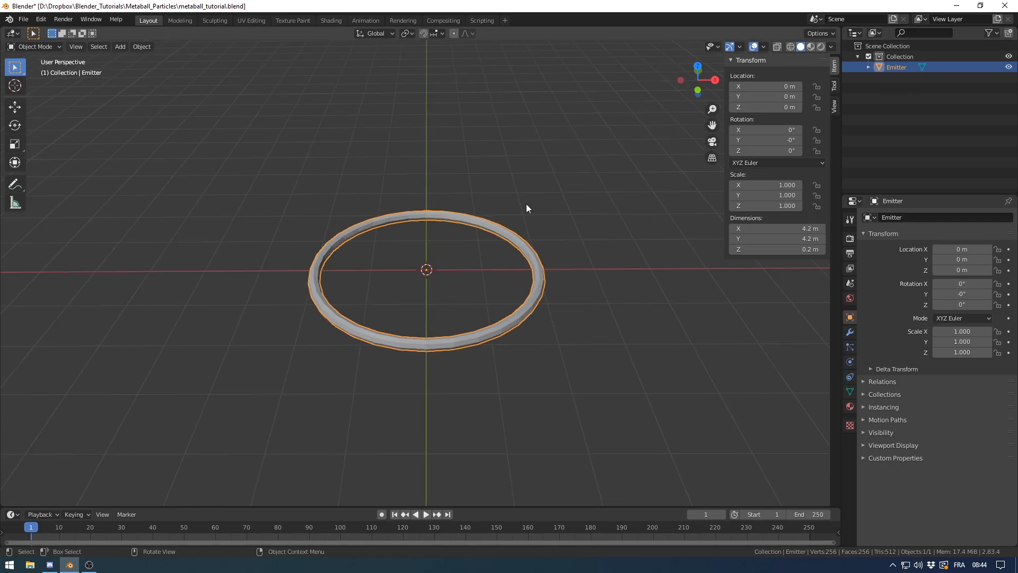
{"action": "middle_click_drag", "start_coordinate": [525, 204], "coordinate": [503, 205], "text": "shift"}
{"action": "key", "text": "shift+a"}
{"action": "mouse_move", "coordinate": [508, 215]}
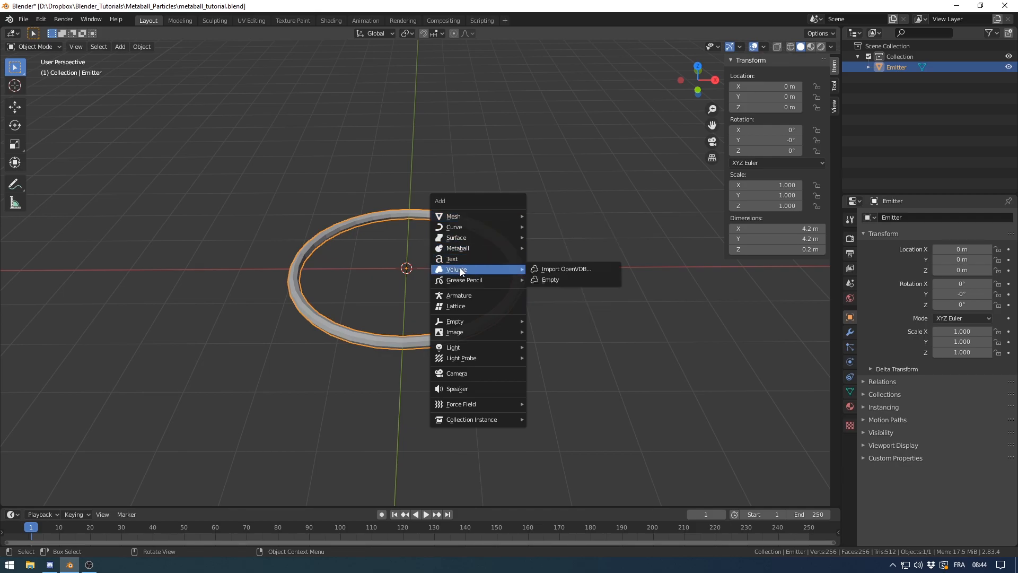
{"action": "mouse_move", "coordinate": [462, 223]}
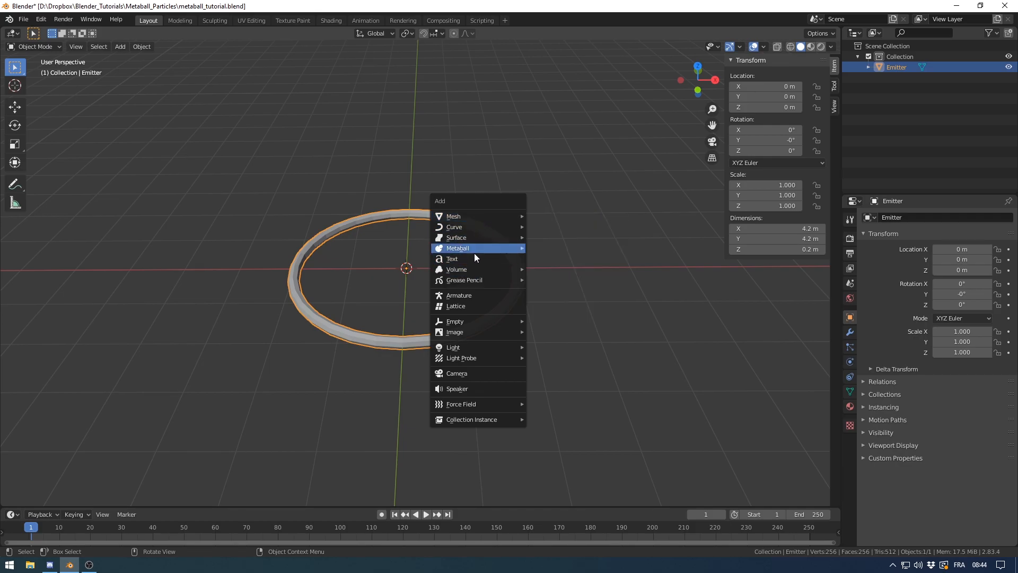
{"action": "mouse_move", "coordinate": [467, 252]}
{"action": "left_click", "coordinate": [599, 253]}
{"action": "mouse_move", "coordinate": [525, 259]}
{"action": "middle_mouse_down"}
{"action": "mouse_move", "coordinate": [558, 269]}
{"action": "mouse_move", "coordinate": [498, 265]}
{"action": "mouse_move", "coordinate": [530, 261]}
{"action": "middle_mouse_up"}
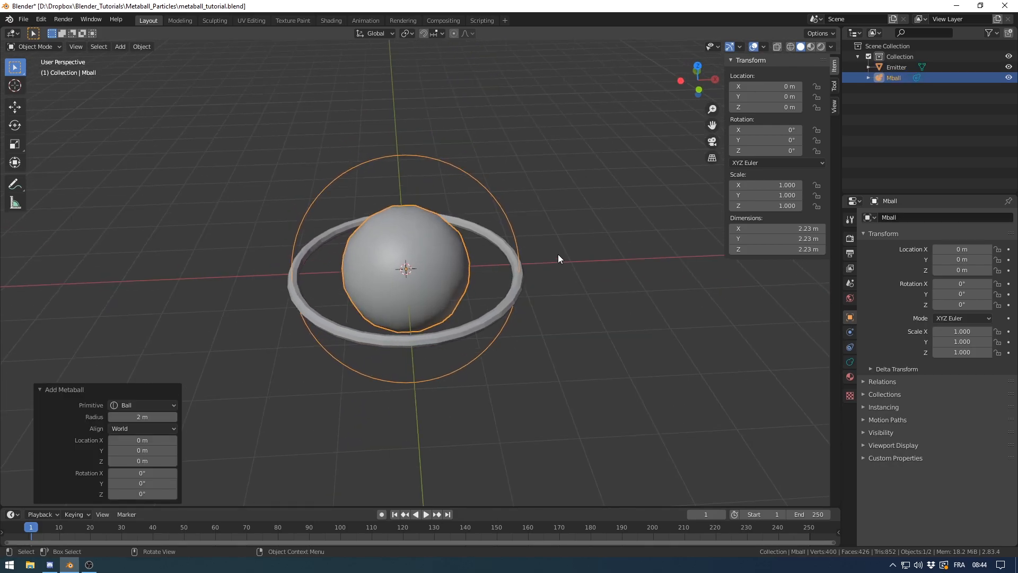
{"action": "middle_click_drag", "start_coordinate": [414, 292], "coordinate": [463, 299]}
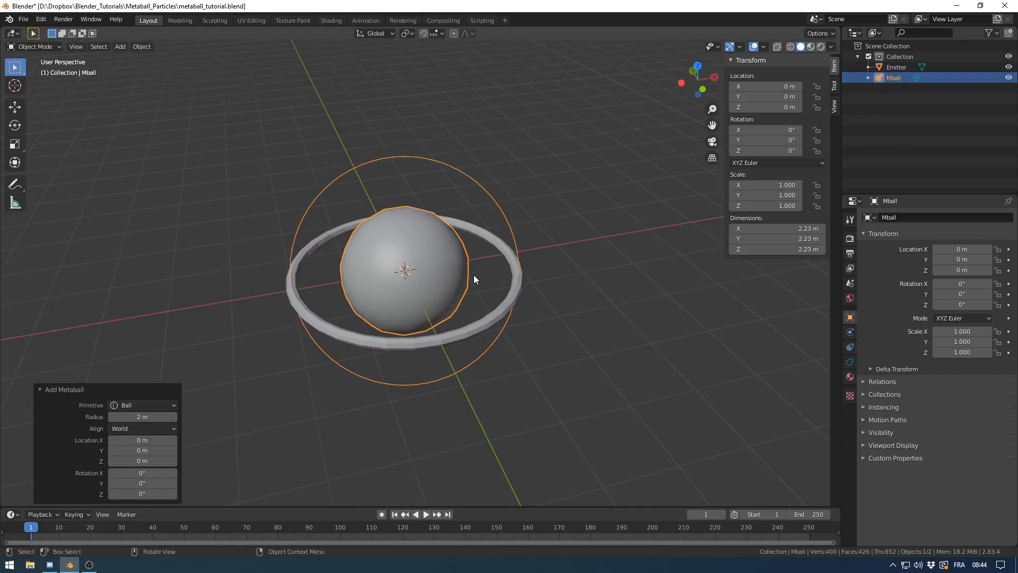
- Scale the metaball object down to about 0.069 in the centre of the ring
{"action": "key", "text": "Tab"}
{"action": "key", "text": "s"}
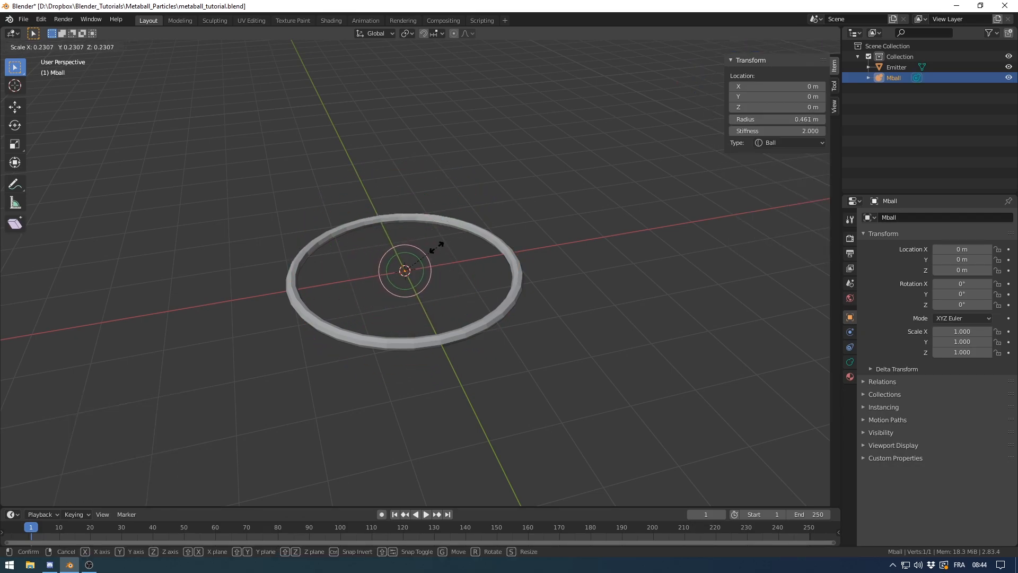
{"action": "right_click", "coordinate": [492, 219]}
{"action": "key", "text": "Tab"}
{"action": "key", "text": "s"}
{"action": "left_click", "coordinate": [432, 265]}
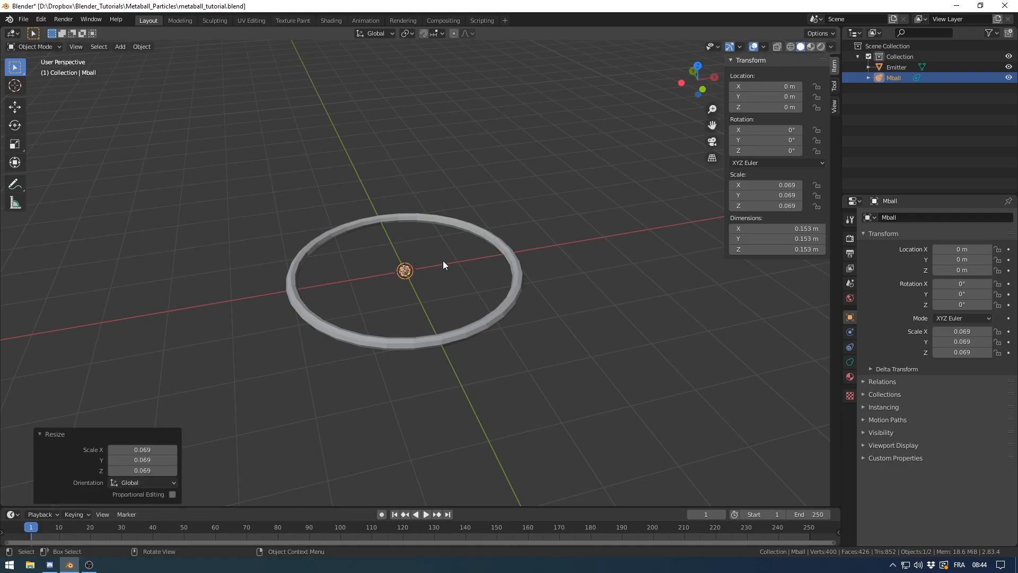
- Select the Emitter ring
{"action": "scroll", "coordinate": [529, 297], "scroll_direction": "up", "scroll_amount": 4}
{"action": "middle_click_drag", "start_coordinate": [469, 295], "coordinate": [478, 281], "text": "shift"}
{"action": "scroll", "coordinate": [480, 282], "scroll_direction": "down", "scroll_amount": 1}
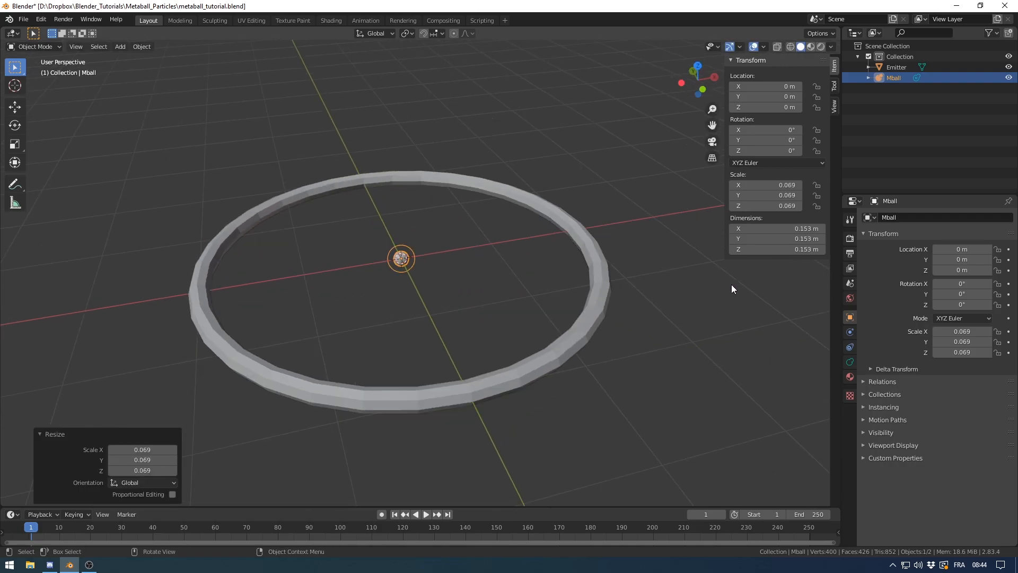
{"action": "left_click", "coordinate": [567, 333]}
{"action": "left_click", "coordinate": [852, 364]}
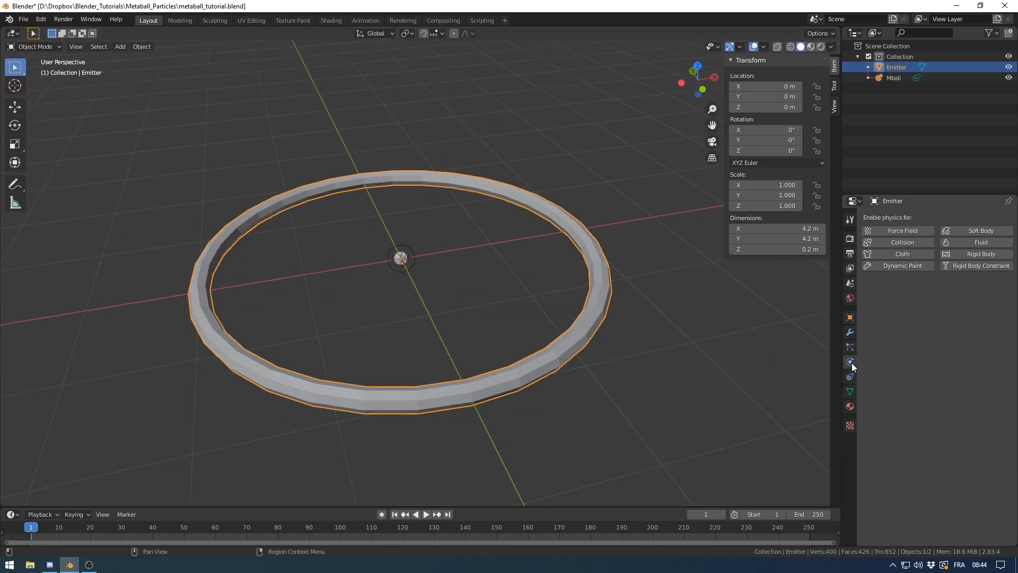
{"action": "left_click", "coordinate": [912, 243]}
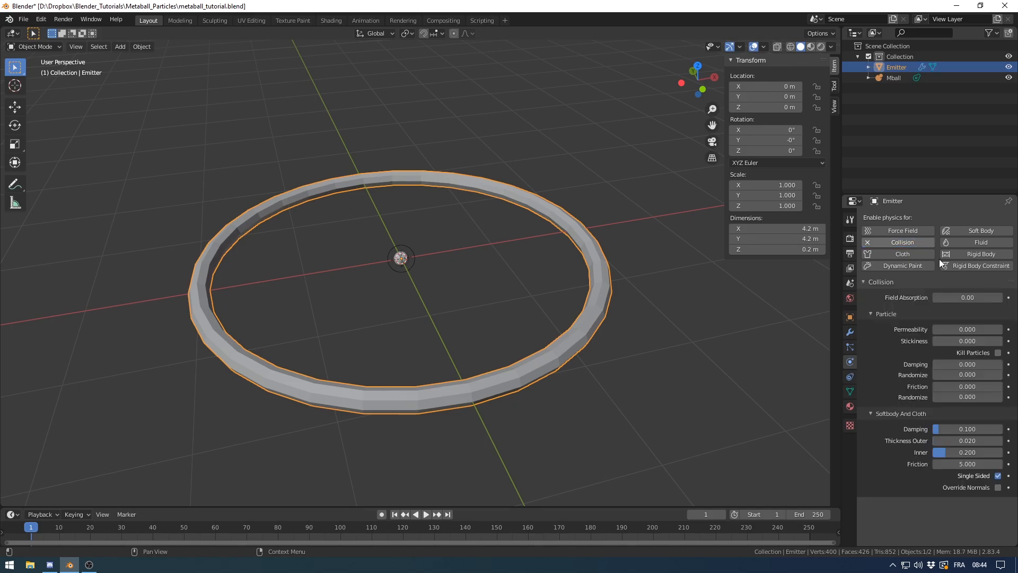
{"action": "left_click", "coordinate": [904, 245]}
- Add a particle system to the Emitter ring and play the animation to preview its emission
{"action": "left_click", "coordinate": [850, 347]}
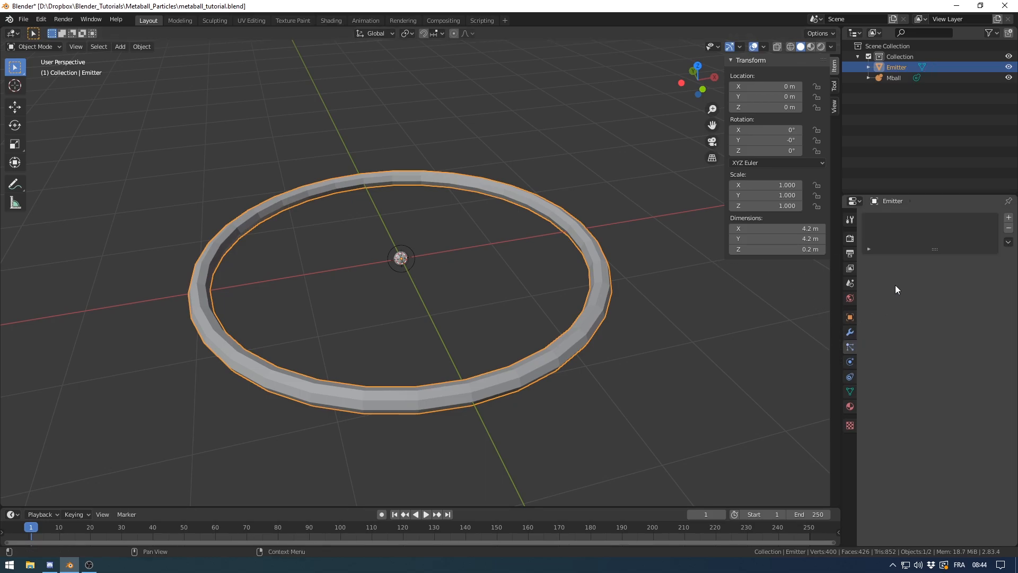
{"action": "left_click", "coordinate": [1009, 218]}
{"action": "left_click_drag", "start_coordinate": [837, 214], "coordinate": [794, 215]}
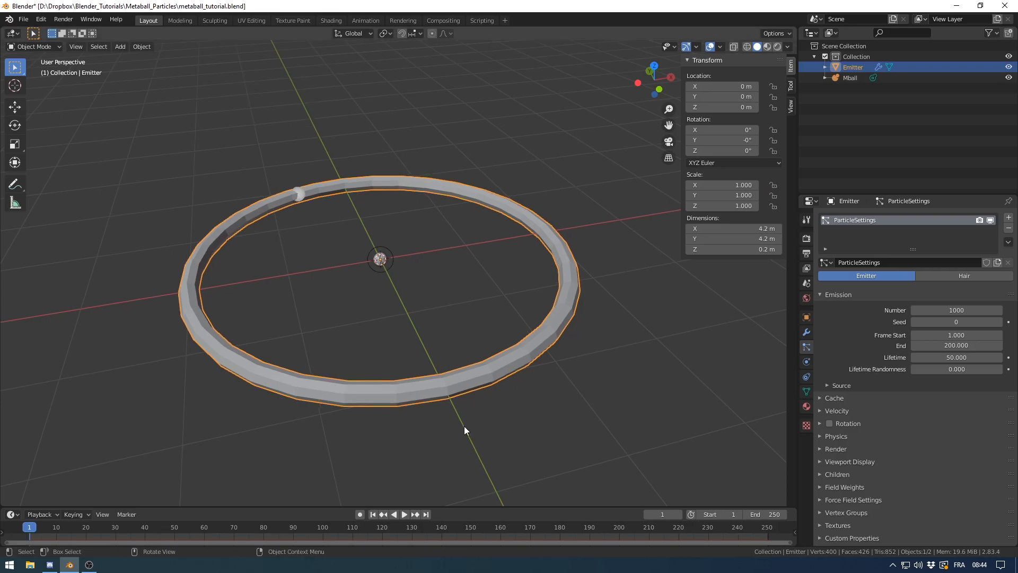
{"action": "left_click", "coordinate": [405, 515]}
{"action": "scroll", "coordinate": [424, 424], "scroll_direction": "down", "scroll_amount": 3}
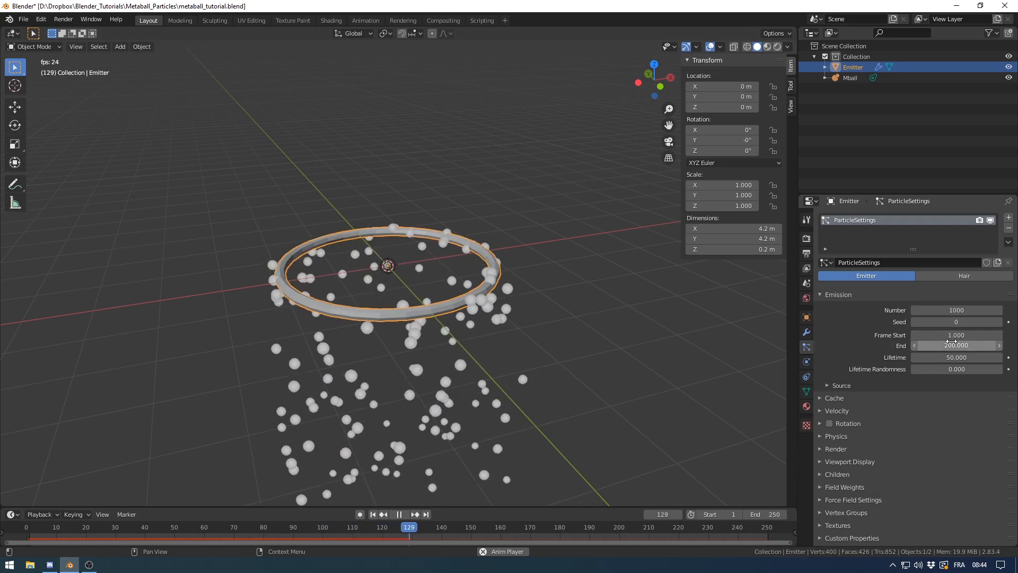
- Set the particle number to 100 and the emission's end frame to 75
{"action": "left_click", "coordinate": [956, 310]}
{"action": "type", "text": "1"}
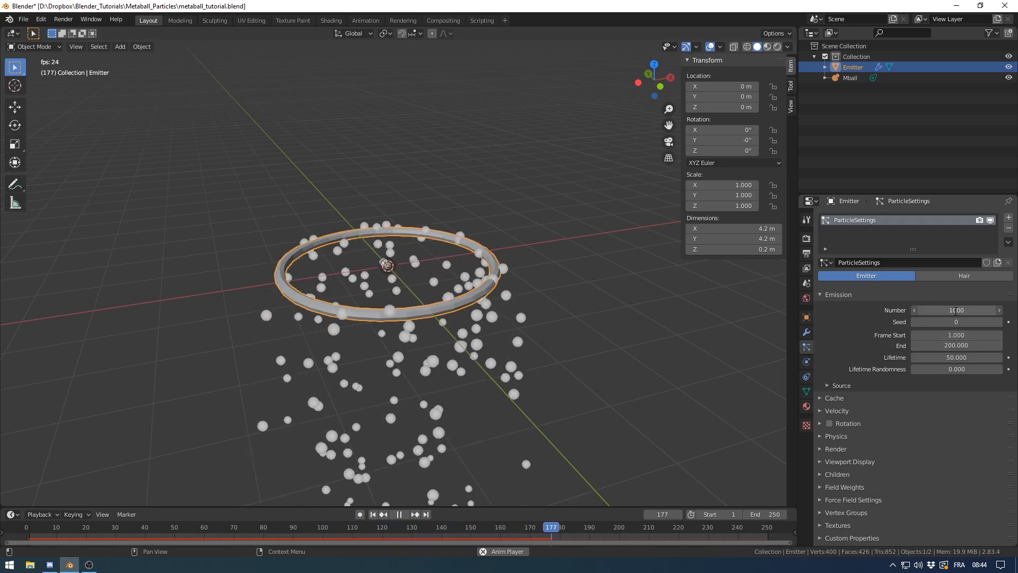
{"action": "type", "text": "00"}
{"action": "key", "text": "Return"}
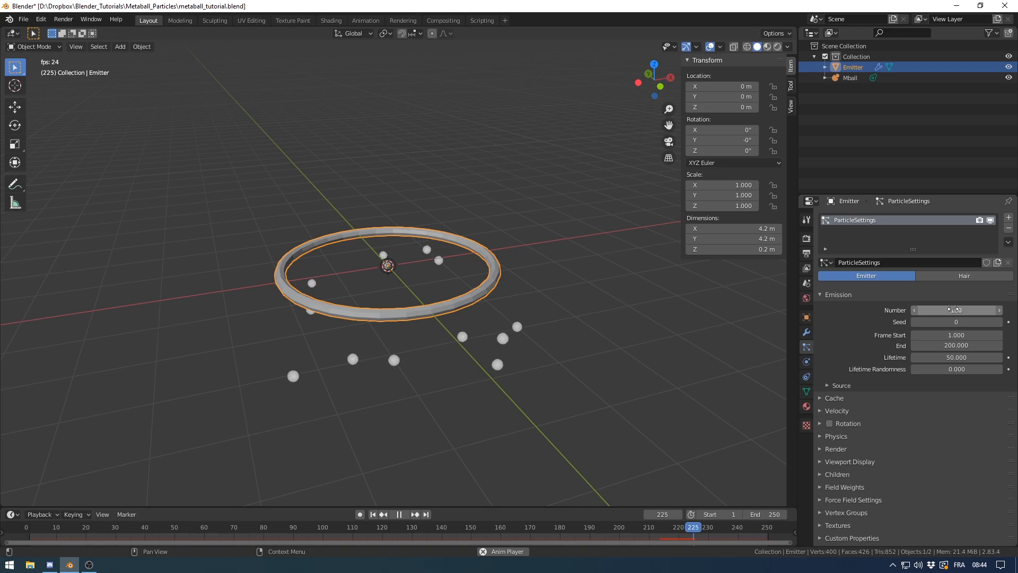
{"action": "left_click", "coordinate": [963, 344]}
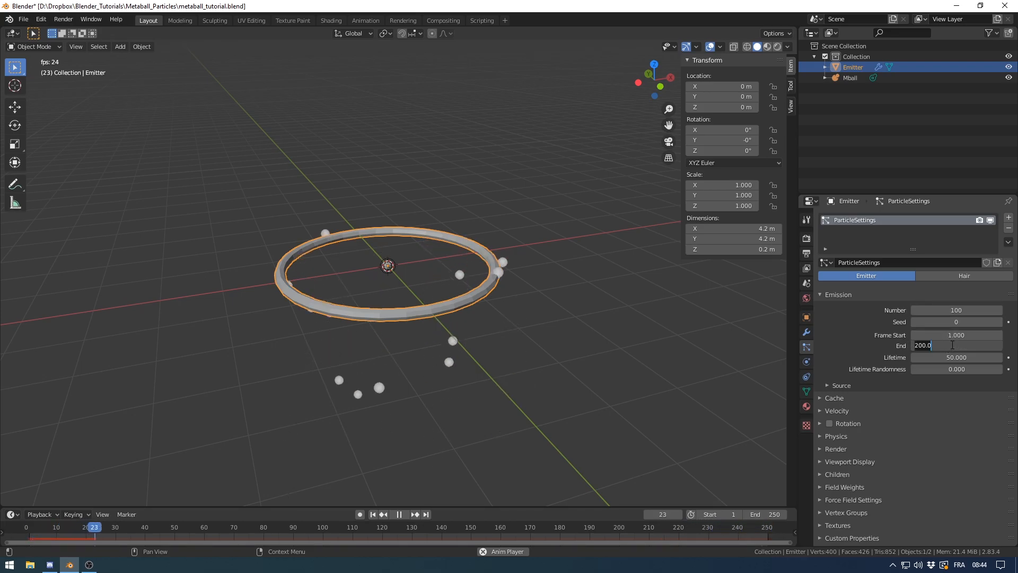
{"action": "type", "text": "1"}
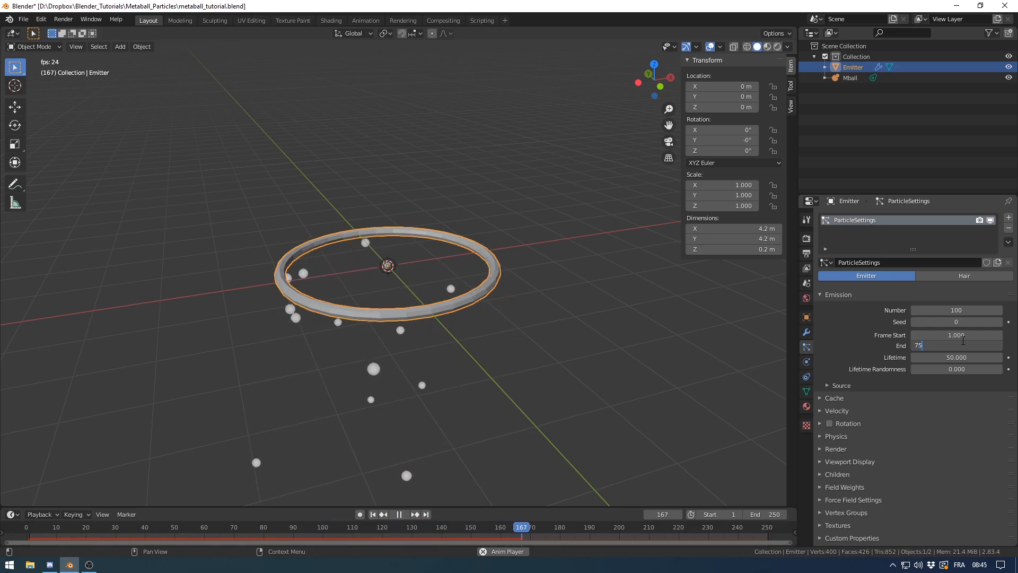
{"action": "type", "text": "5"}
{"action": "key", "text": "Return"}
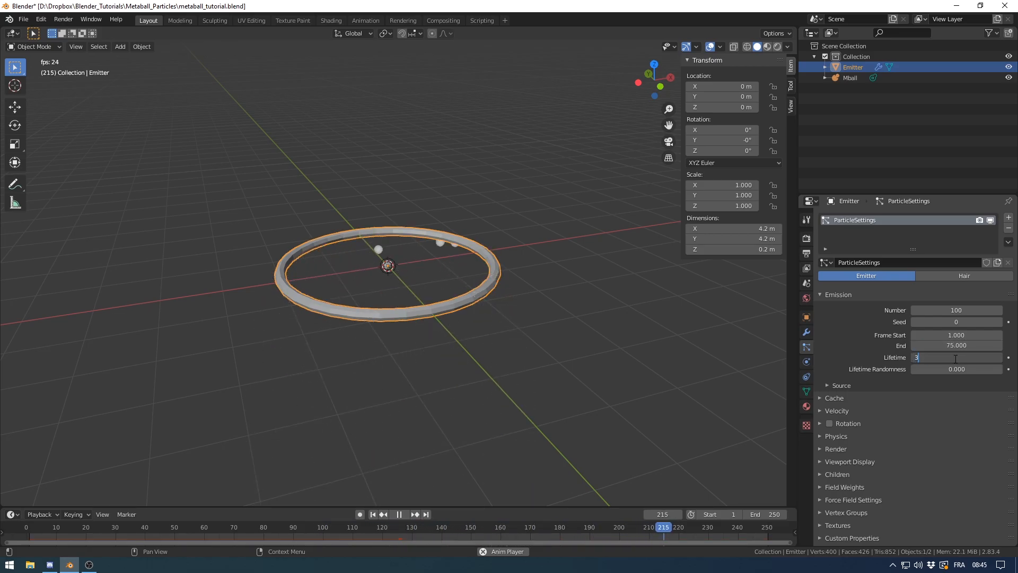
- Set the particle lifetime to 500 and the scene's end frame to 150, with the animation playing
{"action": "left_click", "coordinate": [955, 358]}
{"action": "type", "text": "5000"}
{"action": "key", "text": "Return"}
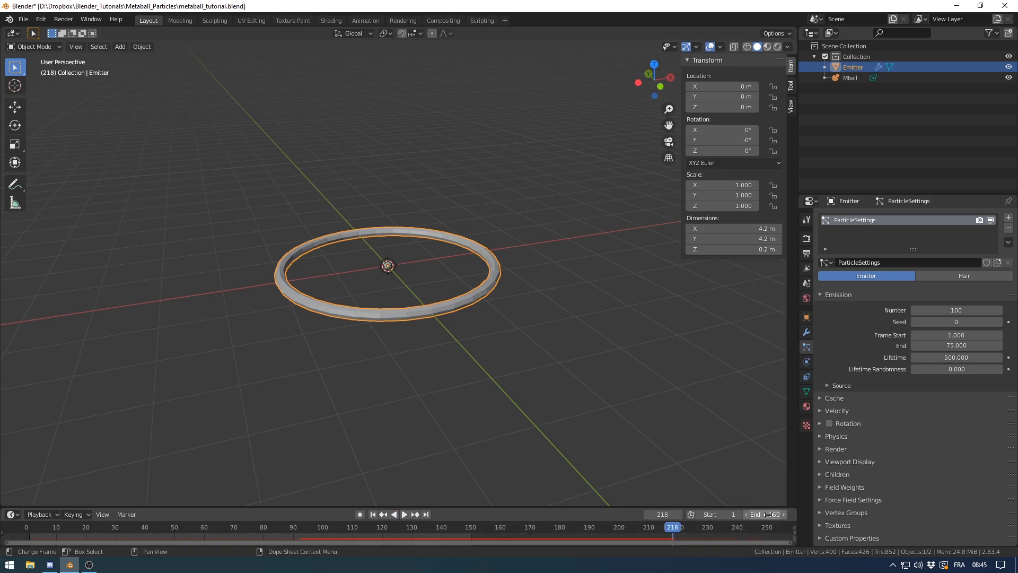
{"action": "left_click", "coordinate": [413, 514]}
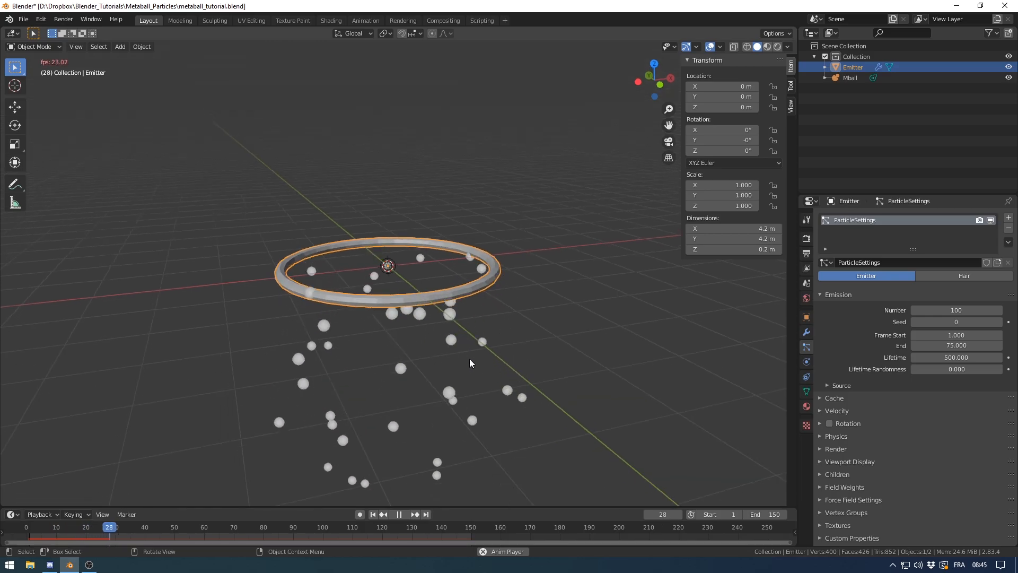
- Render the Emitter's particles as Object, with Mball as the instance object
{"action": "left_click", "coordinate": [868, 449]}
{"action": "scroll", "coordinate": [893, 388], "scroll_direction": "down", "scroll_amount": 2}
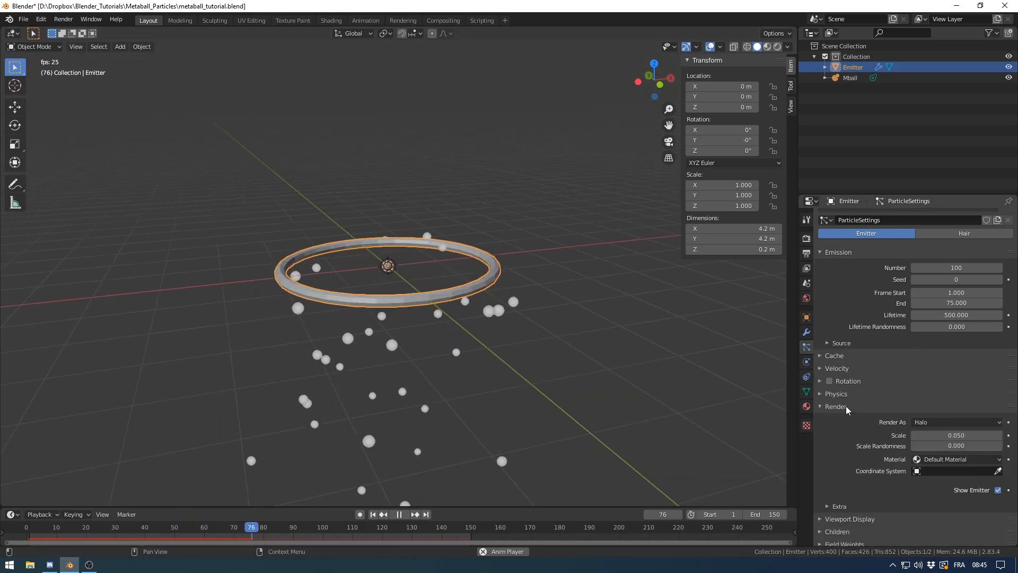
{"action": "middle_click_drag", "start_coordinate": [475, 325], "coordinate": [484, 329]}
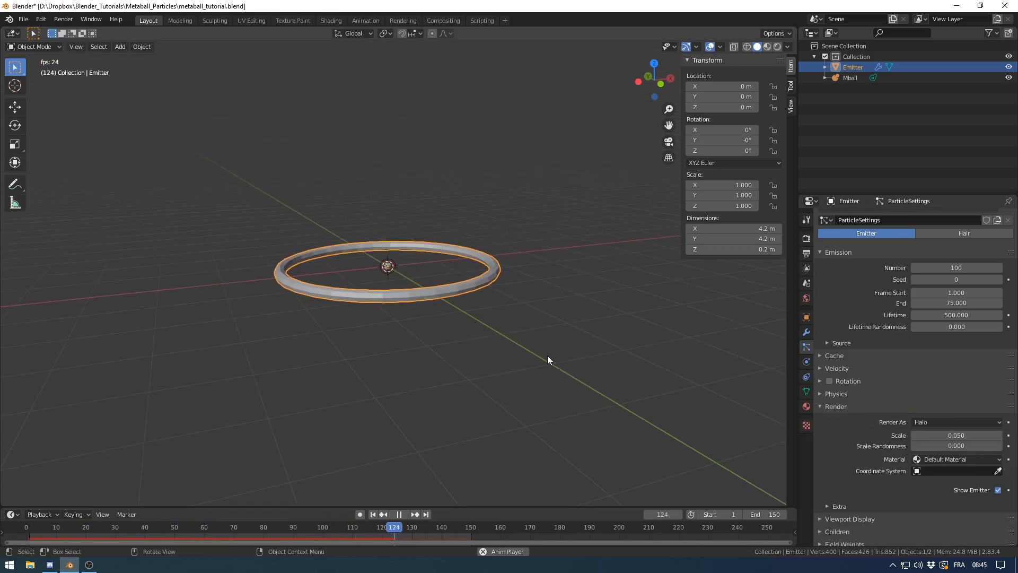
{"action": "left_click", "coordinate": [972, 422]}
{"action": "left_click", "coordinate": [917, 480]}
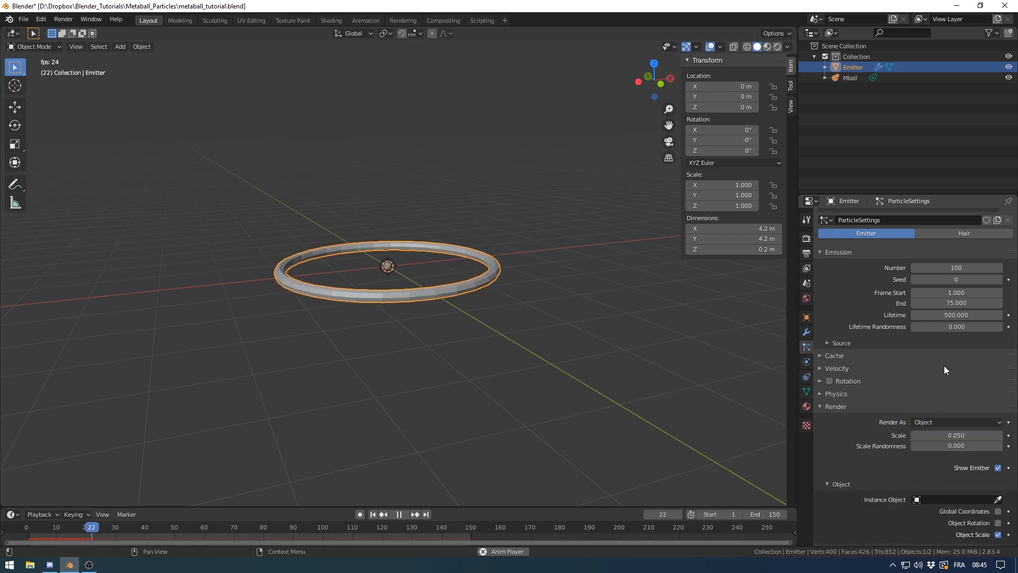
{"action": "left_click", "coordinate": [940, 500]}
{"action": "left_click", "coordinate": [908, 401]}
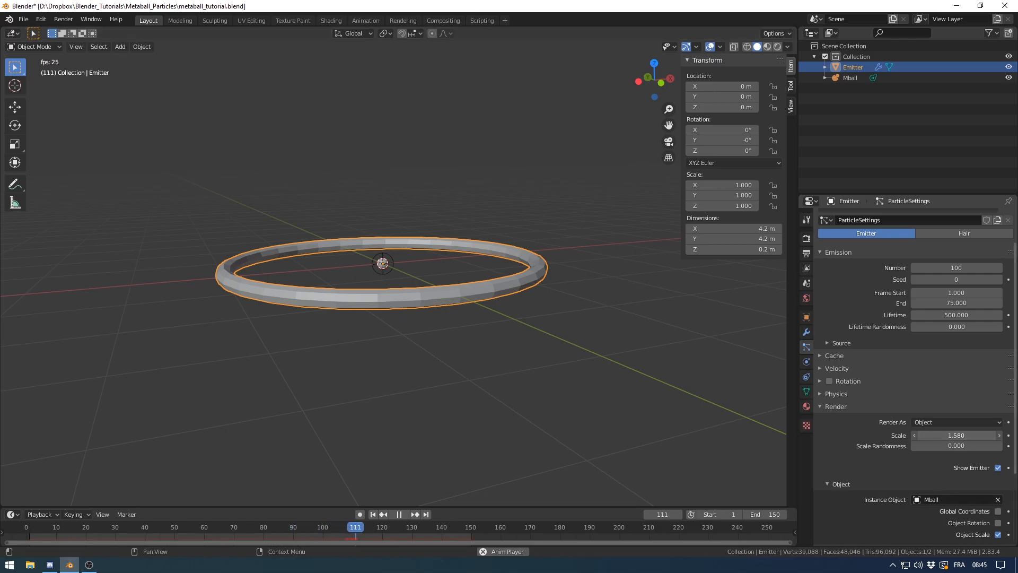
- Increase the render scale of the particles to 4.4 so they show as large metaballs
{"action": "mouse_move", "coordinate": [940, 437]}
{"action": "left_mouse_down"}
{"action": "mouse_move", "coordinate": [976, 438]}
{"action": "mouse_move", "coordinate": [950, 437]}
{"action": "left_mouse_up"}
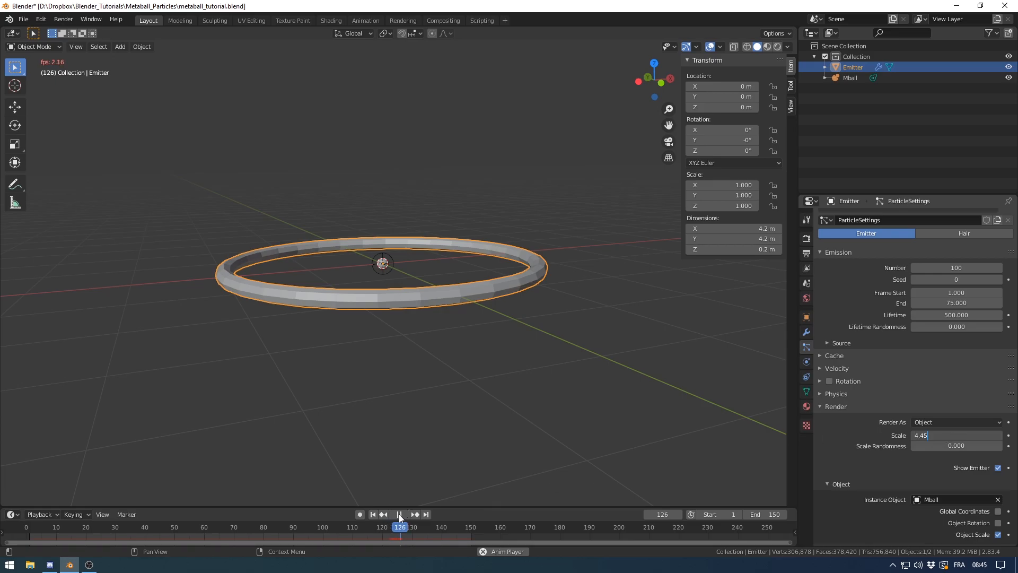
{"action": "key", "text": "Return"}
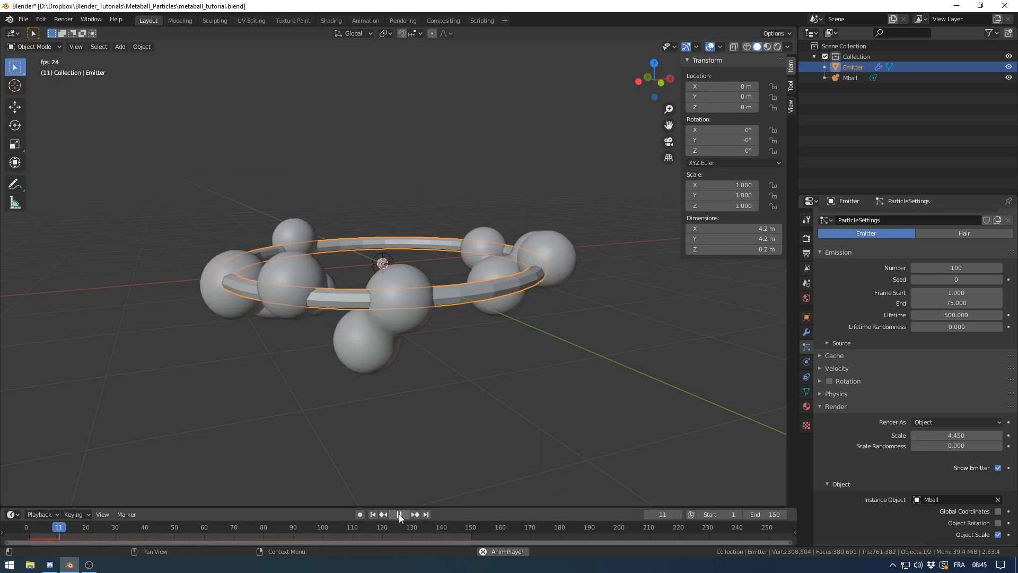
{"action": "left_click_drag", "start_coordinate": [957, 435], "coordinate": [952, 435]}
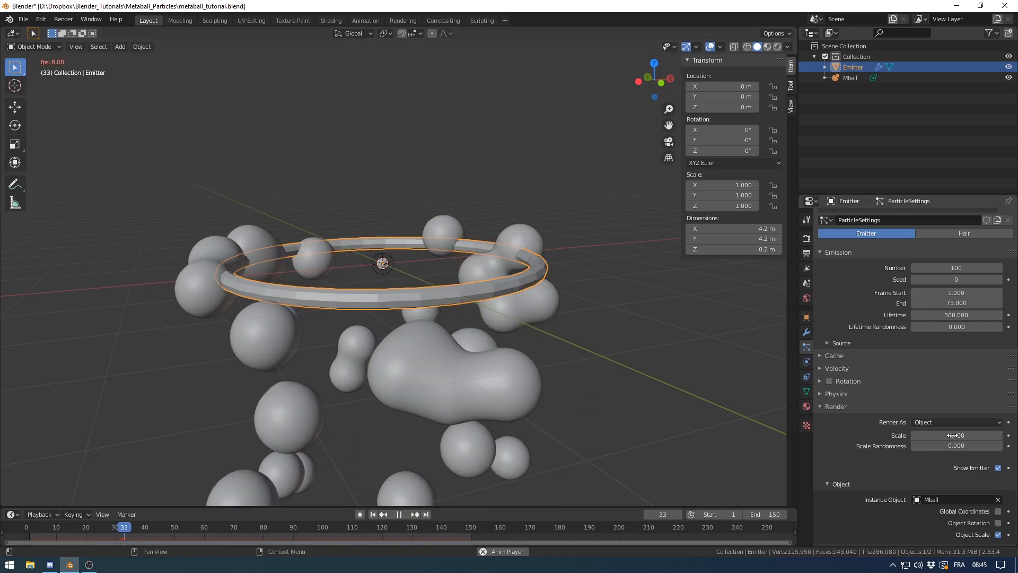
{"action": "middle_click_drag", "start_coordinate": [507, 362], "coordinate": [803, 345]}
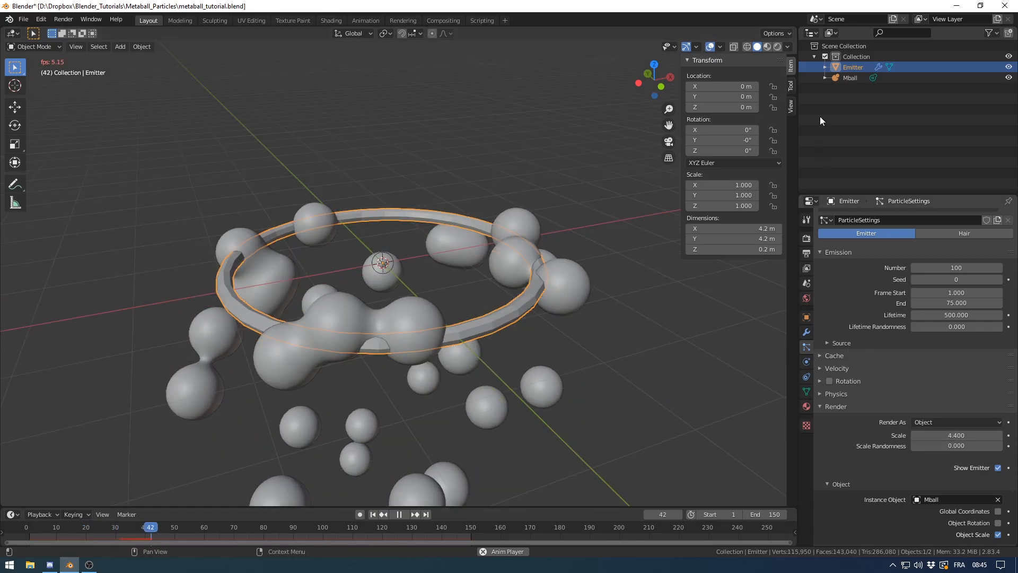
- Pause the animation at frame 50 and set the Mball's viewport resolution to 2 m
{"action": "left_click", "coordinate": [848, 79]}
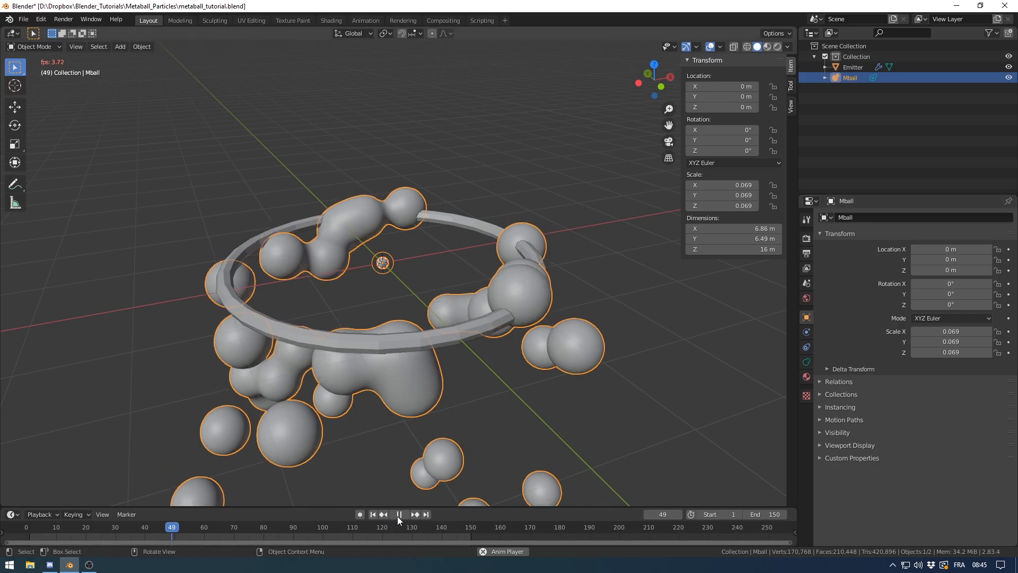
{"action": "left_click", "coordinate": [399, 514]}
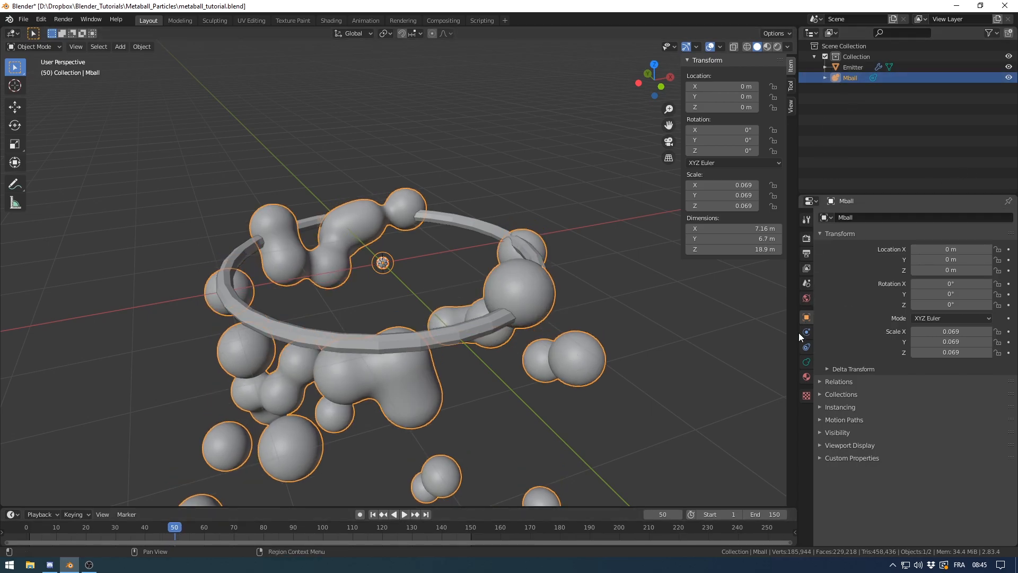
{"action": "left_click", "coordinate": [806, 362]}
{"action": "mouse_move", "coordinate": [532, 303]}
{"action": "middle_mouse_down"}
{"action": "mouse_move", "coordinate": [558, 287]}
{"action": "mouse_move", "coordinate": [555, 273]}
{"action": "mouse_move", "coordinate": [532, 285]}
{"action": "middle_mouse_up"}
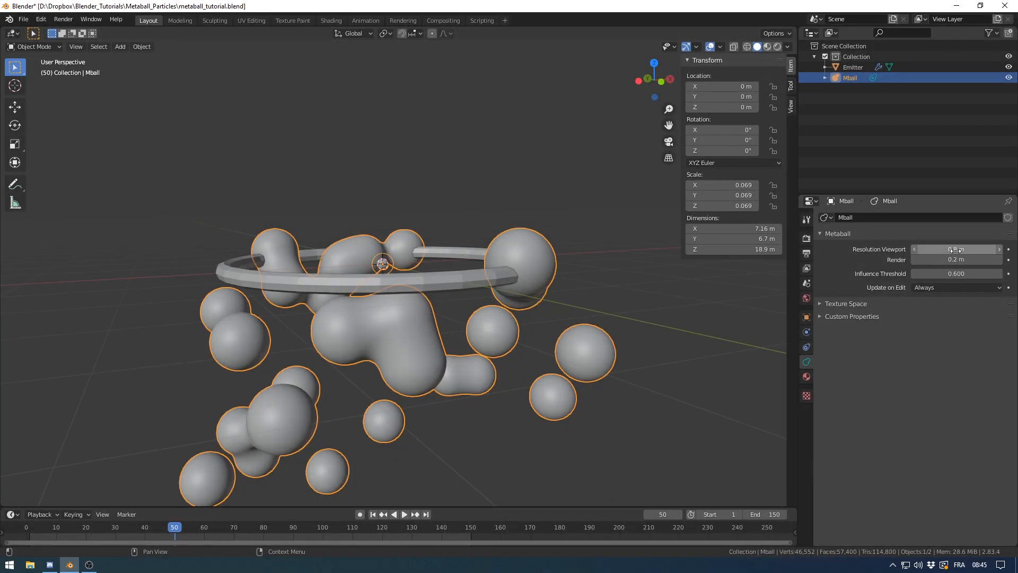
{"action": "key", "text": "Return"}
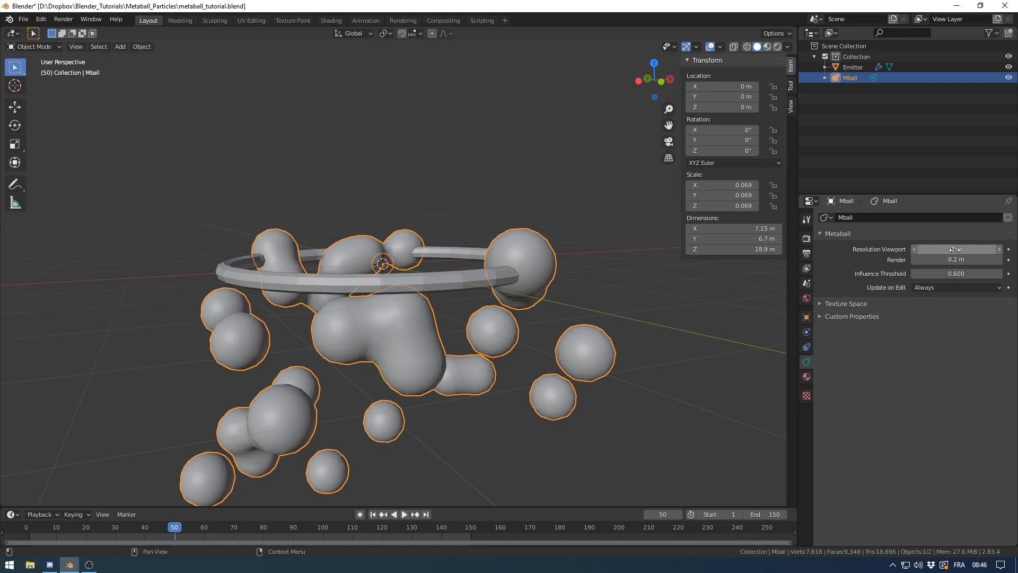
{"action": "middle_click_drag", "start_coordinate": [545, 263], "coordinate": [714, 287]}
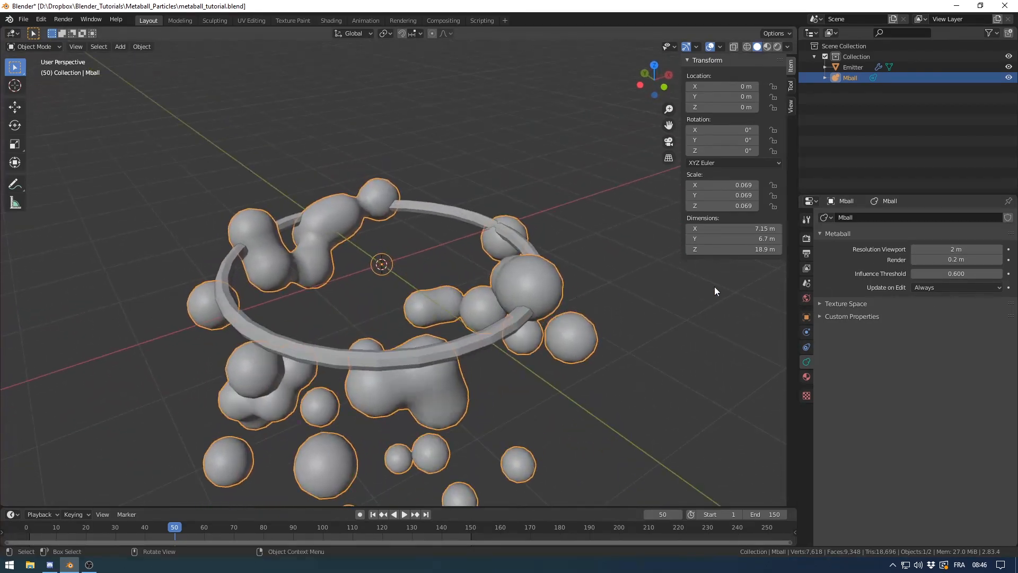
- Set the Mball's viewport resolution to 4 m and its render resolution to 0.4 m
{"action": "left_click", "coordinate": [954, 250]}
{"action": "type", "text": "2 m"}
{"action": "key", "text": "Return"}
{"action": "middle_click_drag", "start_coordinate": [599, 307], "coordinate": [624, 302]}
{"action": "mouse_move", "coordinate": [459, 325]}
{"action": "middle_mouse_down"}
{"action": "mouse_move", "coordinate": [438, 320]}
{"action": "mouse_move", "coordinate": [462, 313]}
{"action": "middle_mouse_up"}
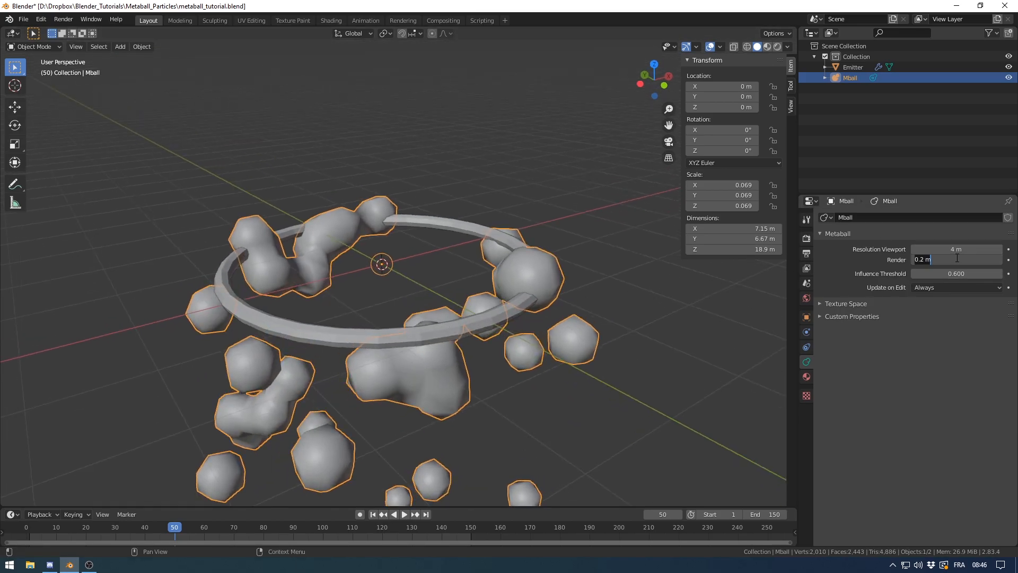
- Play back the animation to review the falling metaballs, and return to frame 30
{"action": "left_click", "coordinate": [404, 514]}
{"action": "middle_click_drag", "start_coordinate": [435, 467], "coordinate": [451, 392]}
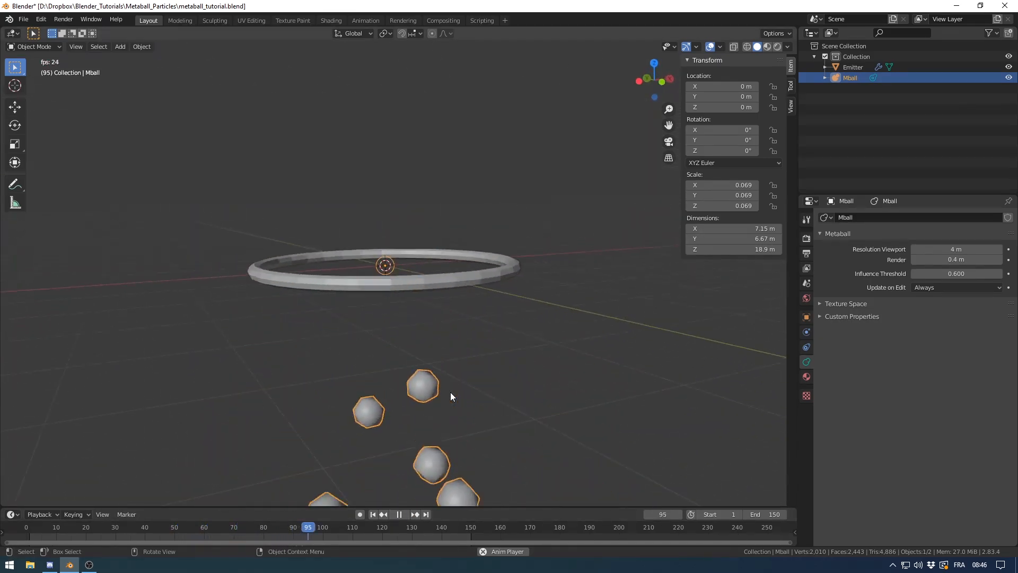
{"action": "key", "text": "space"}
{"action": "middle_click_drag", "start_coordinate": [409, 476], "coordinate": [365, 536]}
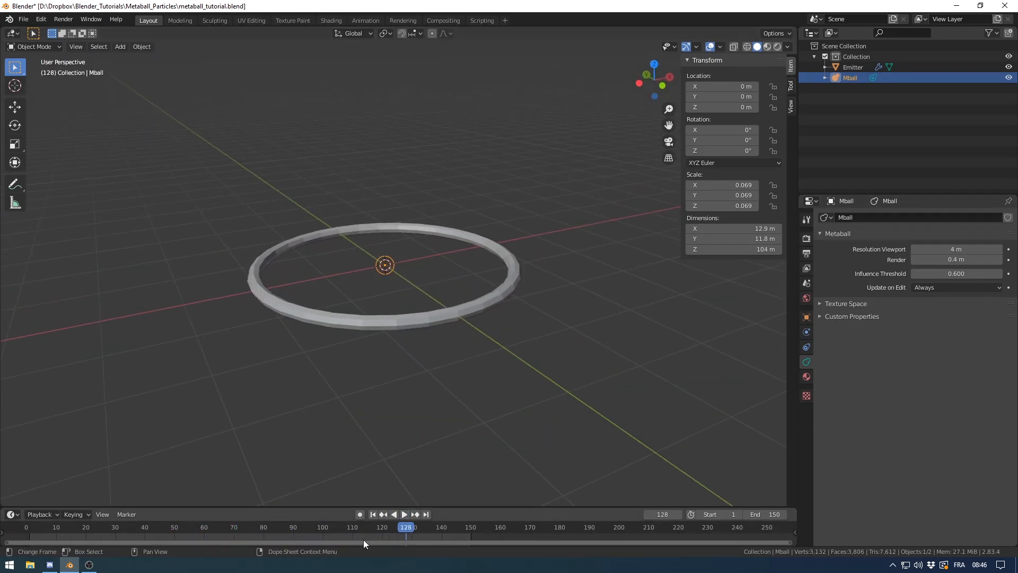
{"action": "mouse_move", "coordinate": [120, 526]}
{"action": "left_mouse_down"}
{"action": "mouse_move", "coordinate": [104, 526]}
{"action": "mouse_move", "coordinate": [115, 526]}
{"action": "left_mouse_up"}
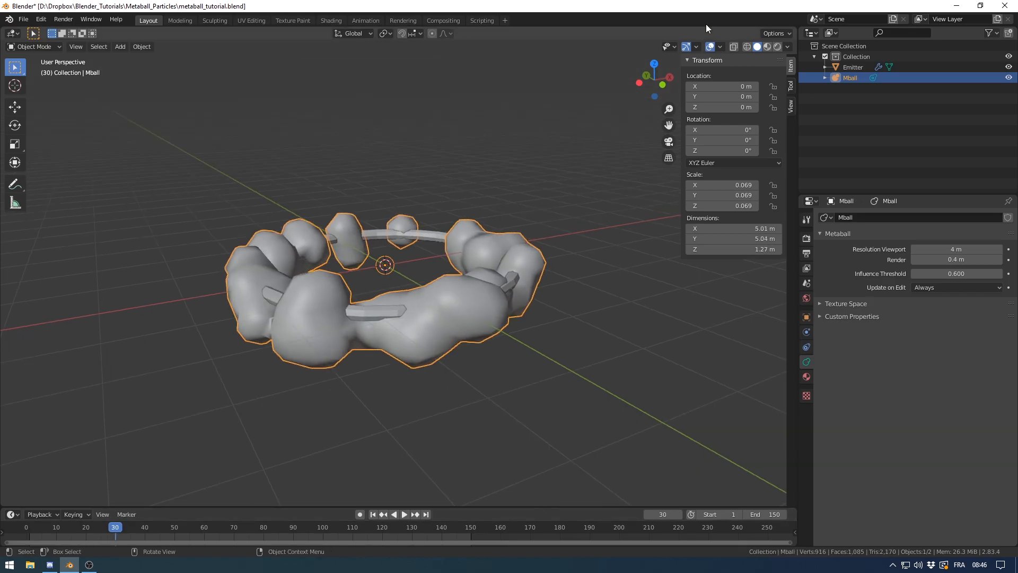
- Inspect the metaballs in wireframe shading at a 0.1 m viewport resolution, and set the resolution back to 4 m
{"action": "left_click", "coordinate": [747, 46]}
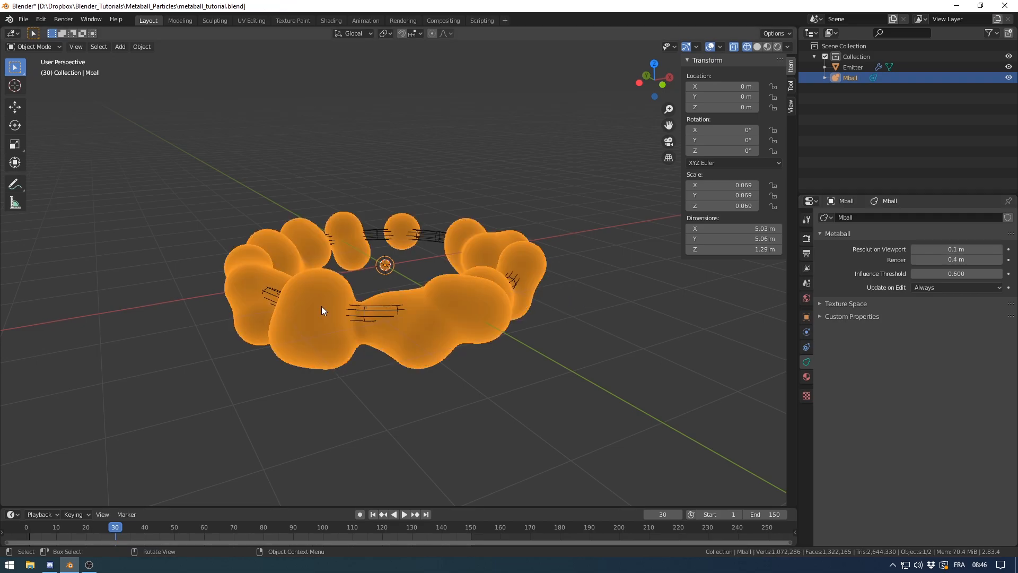
{"action": "scroll", "coordinate": [321, 306], "scroll_direction": "up", "scroll_amount": 10}
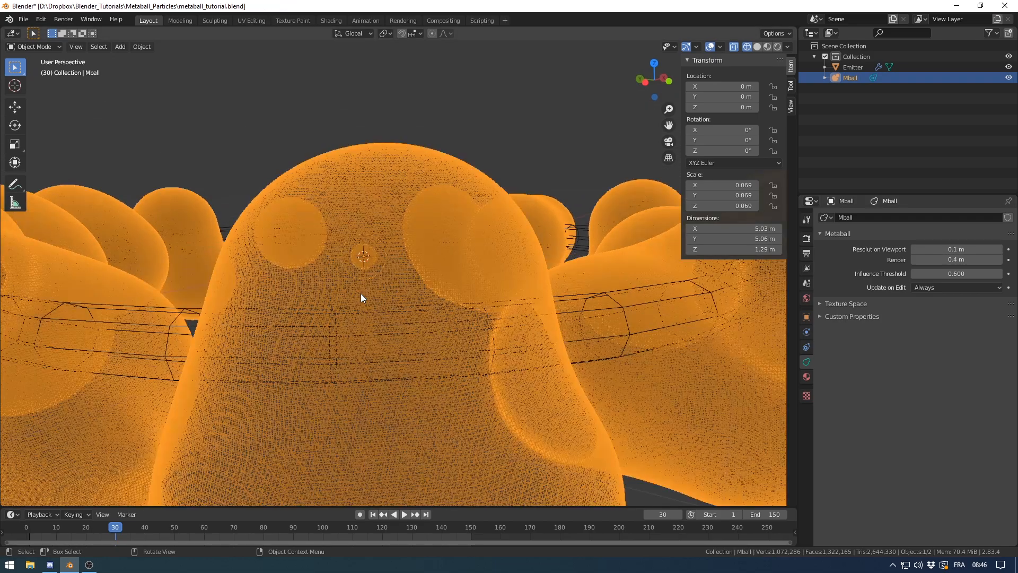
{"action": "type", "text": "4"}
{"action": "key", "text": "Return"}
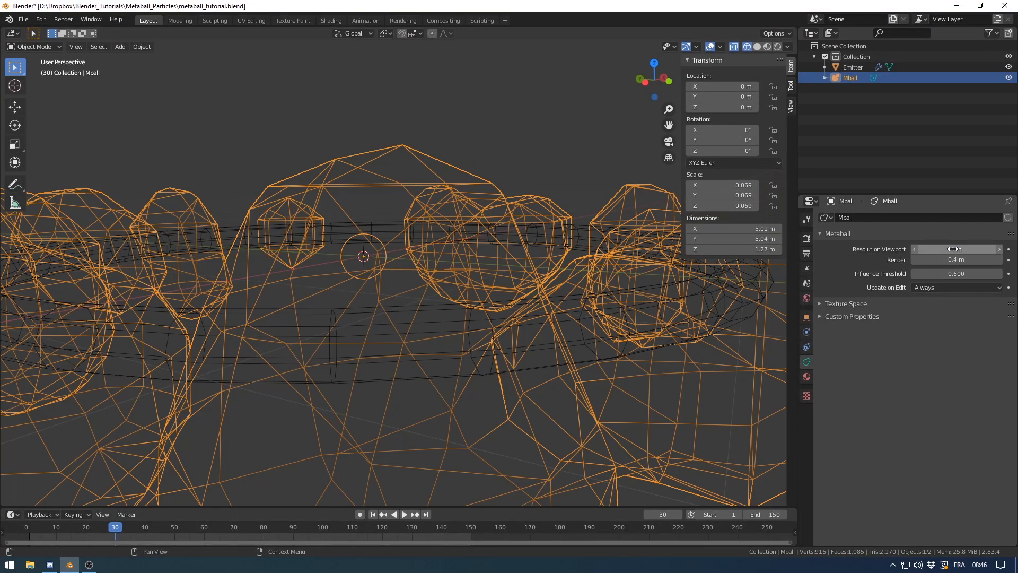
- Return the viewport to solid shading with the whole ring of metaballs in view
{"action": "scroll", "coordinate": [495, 289], "scroll_direction": "down", "scroll_amount": 8}
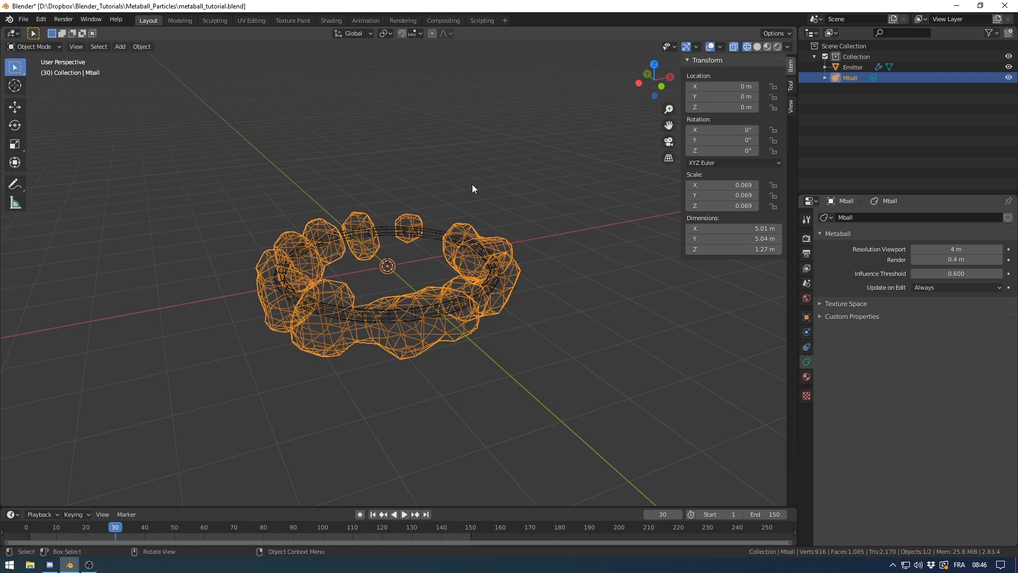
{"action": "middle_click_drag", "start_coordinate": [453, 202], "coordinate": [476, 263]}
{"action": "key", "text": "z"}
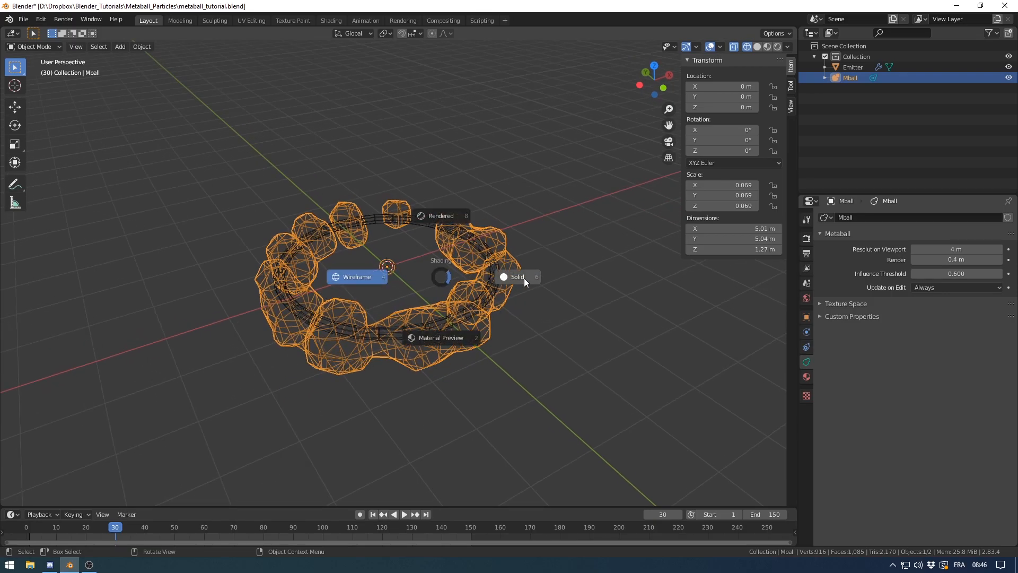
{"action": "left_click", "coordinate": [517, 277]}
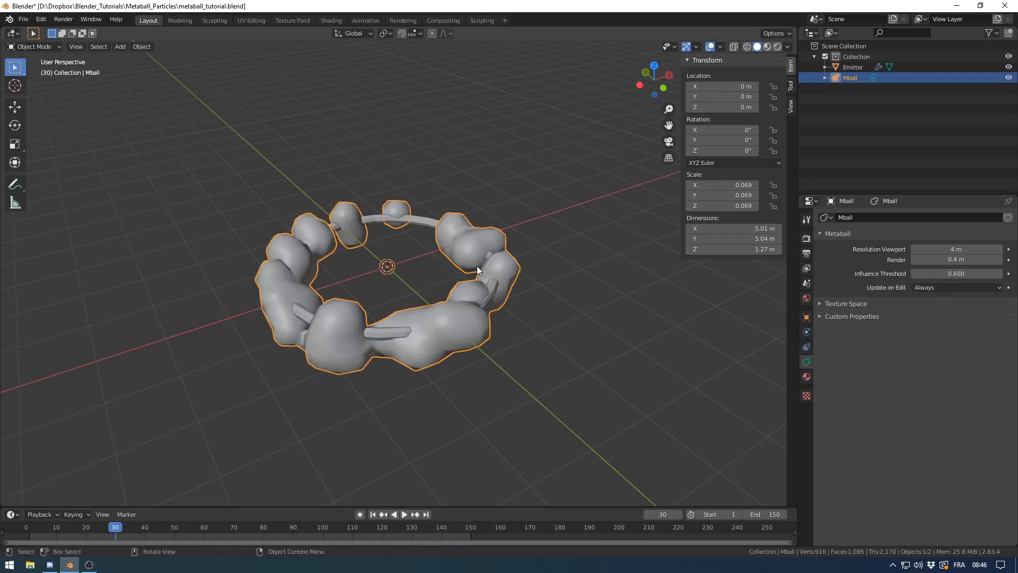
- Set the Emitter's particle render scale to 2.5 and its scale randomness to 0.75
{"action": "left_click", "coordinate": [489, 307]}
{"action": "left_click", "coordinate": [808, 365]}
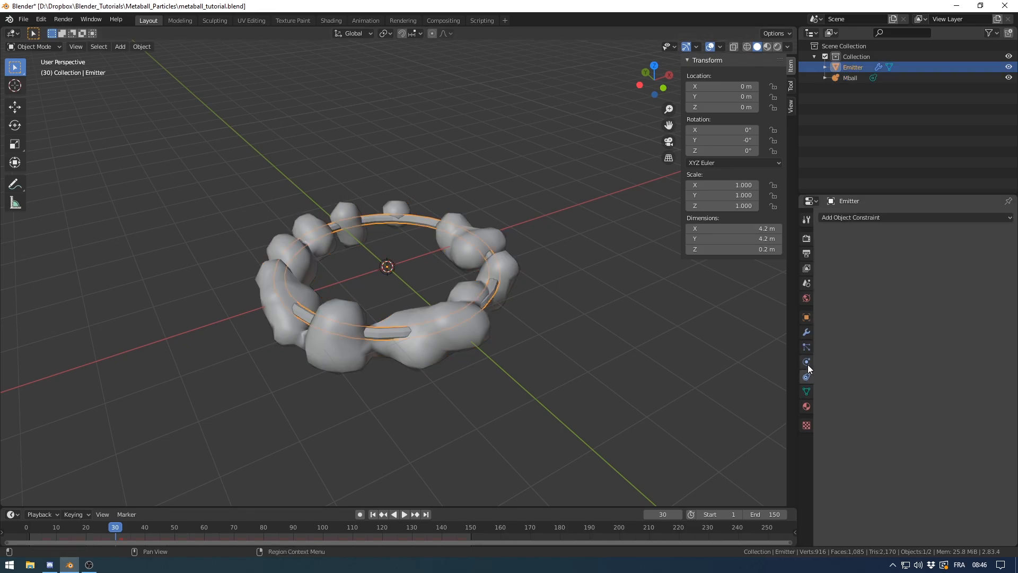
{"action": "left_click", "coordinate": [806, 347]}
{"action": "scroll", "coordinate": [942, 340], "scroll_direction": "down", "scroll_amount": 3}
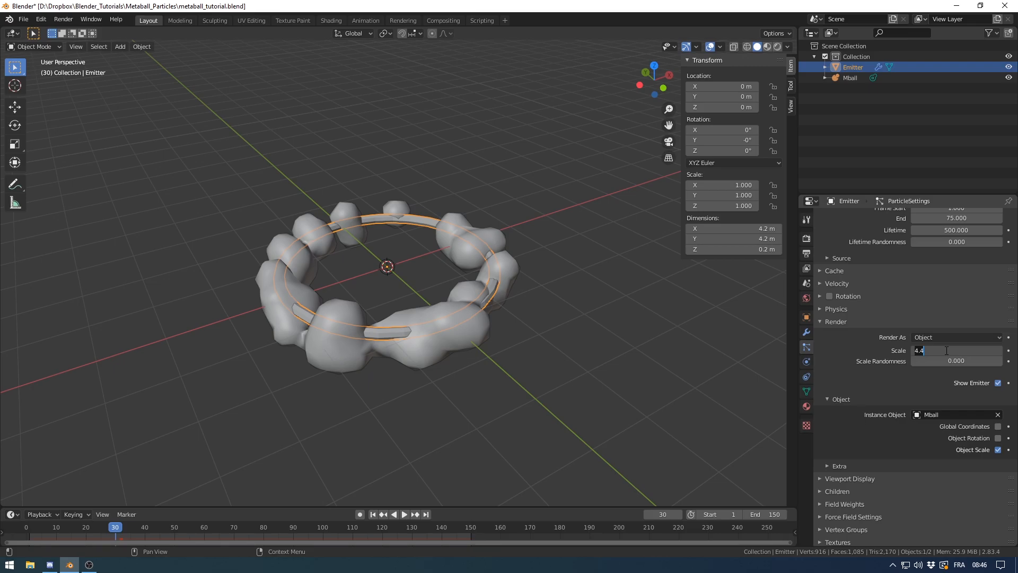
{"action": "type", "text": "2"}
{"action": "key", "text": "Return"}
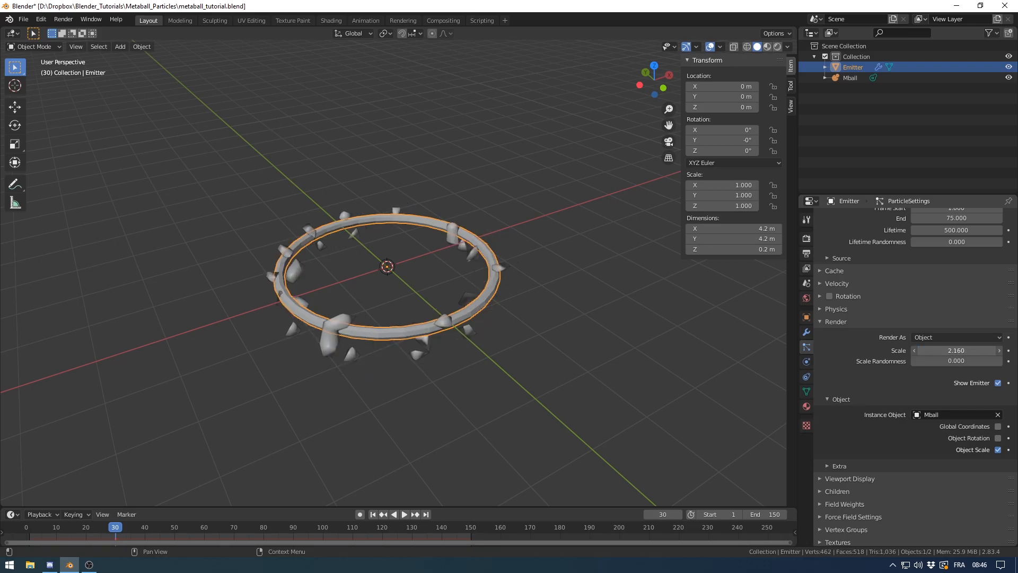
{"action": "left_click_drag", "start_coordinate": [957, 350], "coordinate": [976, 350]}
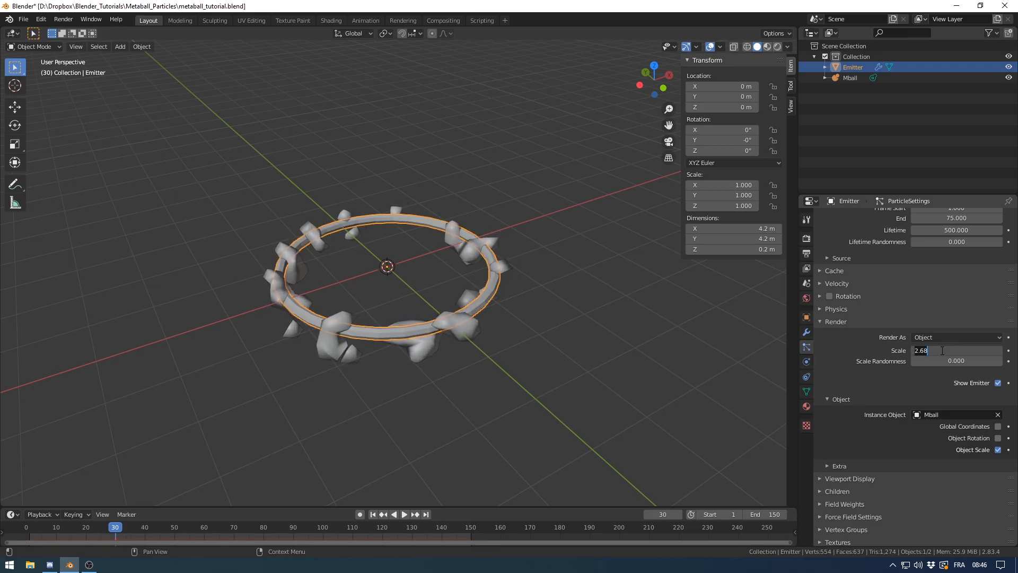
{"action": "type", "text": "5"}
{"action": "key", "text": "Return"}
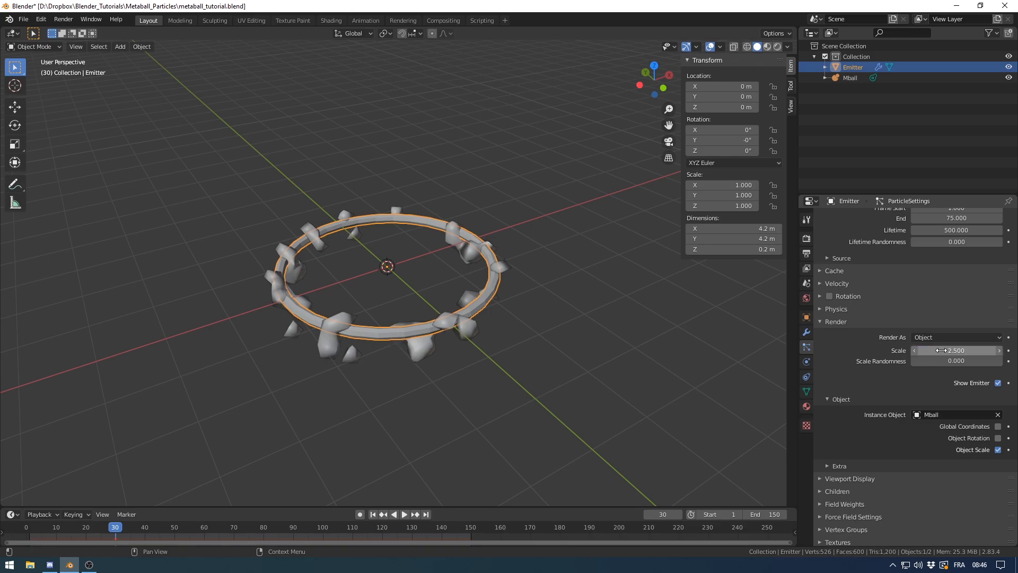
{"action": "left_click_drag", "start_coordinate": [932, 361], "coordinate": [973, 362]}
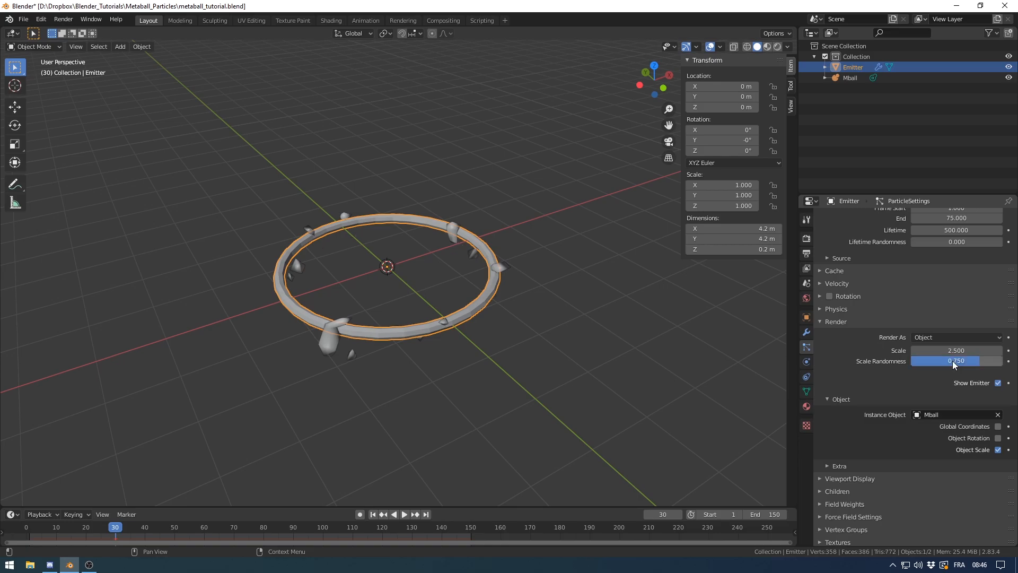
- Lower the Mball's viewport resolution to 2 m, refine it to 1.5 m, and play the animation
{"action": "left_click", "coordinate": [851, 80]}
{"action": "left_click", "coordinate": [806, 346]}
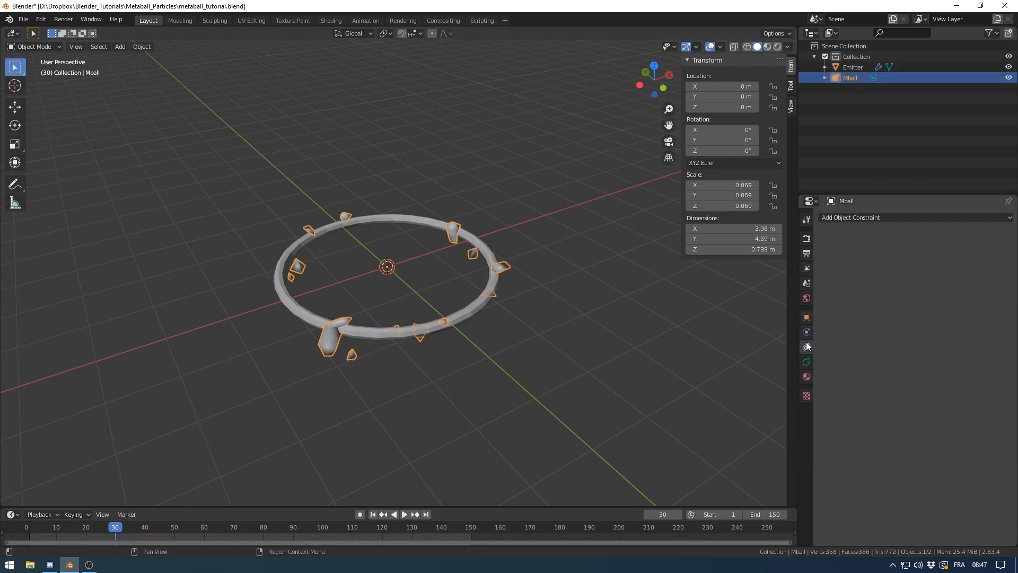
{"action": "left_click", "coordinate": [806, 362]}
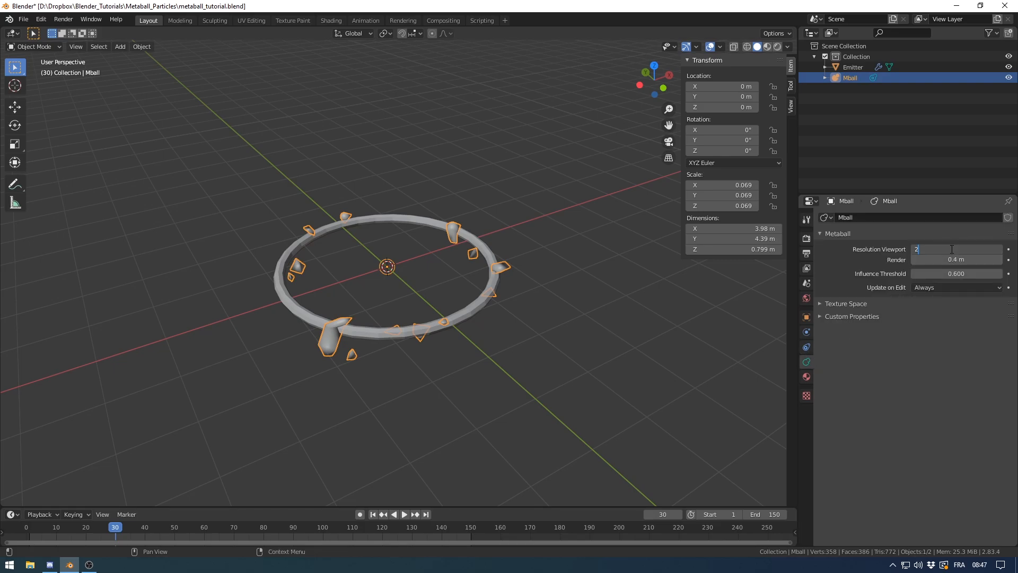
{"action": "key", "text": "Return"}
{"action": "middle_click_drag", "start_coordinate": [461, 339], "coordinate": [449, 324]}
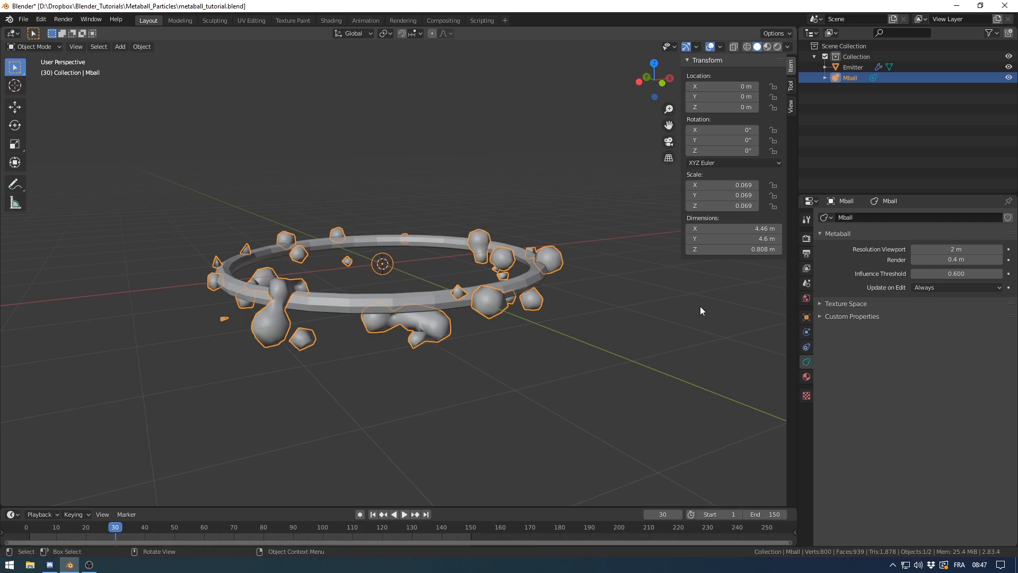
{"action": "middle_click_drag", "start_coordinate": [700, 307], "coordinate": [701, 312]}
{"action": "key", "text": "Return"}
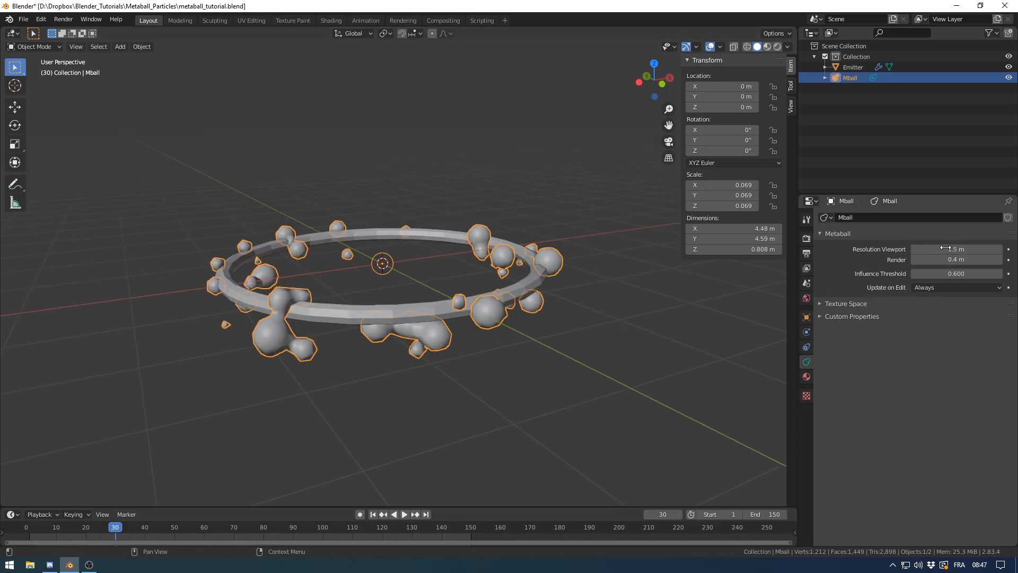
{"action": "left_click", "coordinate": [406, 513]}
{"action": "middle_click_drag", "start_coordinate": [535, 349], "coordinate": [562, 329]}
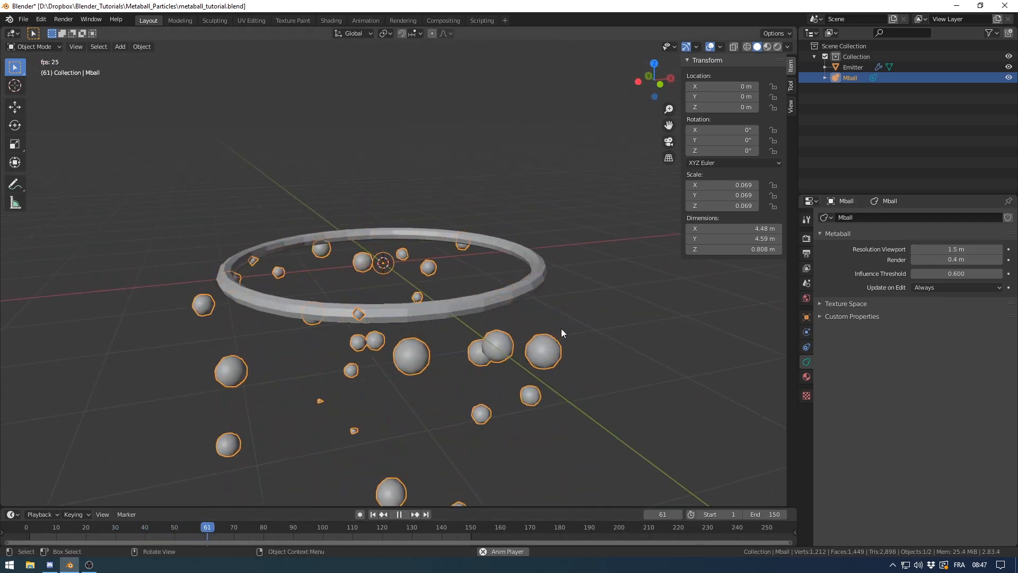
- Set the gravity field weight of the Emitter's particle system to 0
{"action": "left_click", "coordinate": [539, 285]}
{"action": "left_click", "coordinate": [807, 345]}
{"action": "scroll", "coordinate": [892, 309], "scroll_direction": "up", "scroll_amount": 4}
{"action": "scroll", "coordinate": [883, 318], "scroll_direction": "down", "scroll_amount": 4}
{"action": "scroll", "coordinate": [870, 488], "scroll_direction": "up", "scroll_amount": 1}
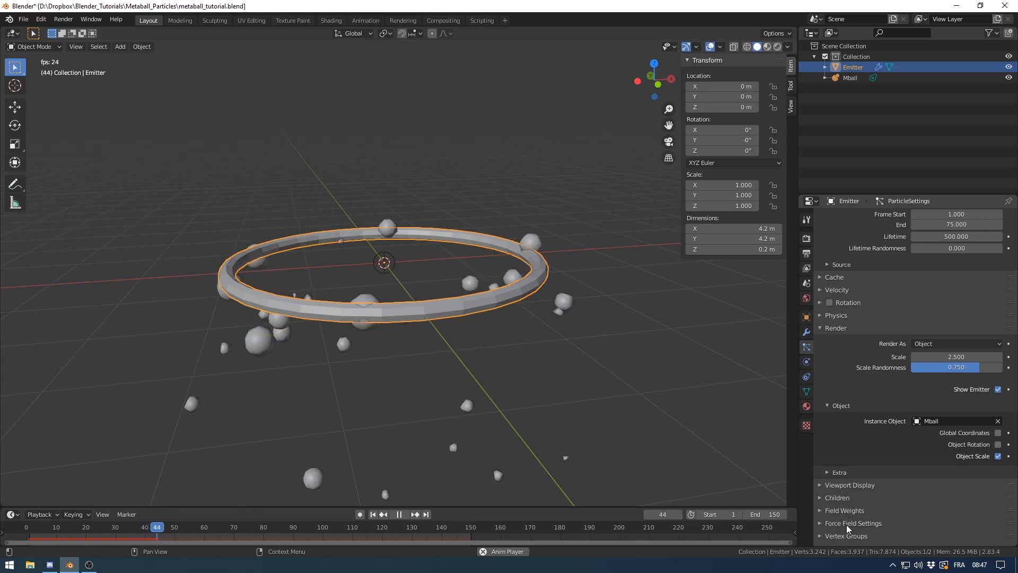
{"action": "left_click", "coordinate": [848, 510]}
{"action": "scroll", "coordinate": [875, 493], "scroll_direction": "down", "scroll_amount": 5}
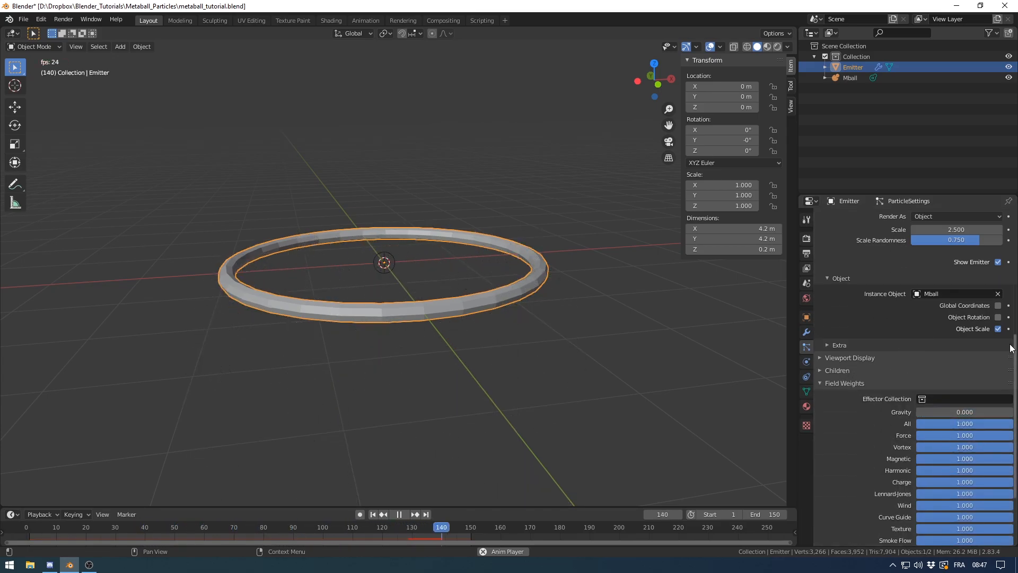
- Set the Emitter particles' normal velocity to 0.25 m/s, and reduce it further to 0.2 m/s
{"action": "middle_click_drag", "start_coordinate": [412, 289], "coordinate": [454, 281]}
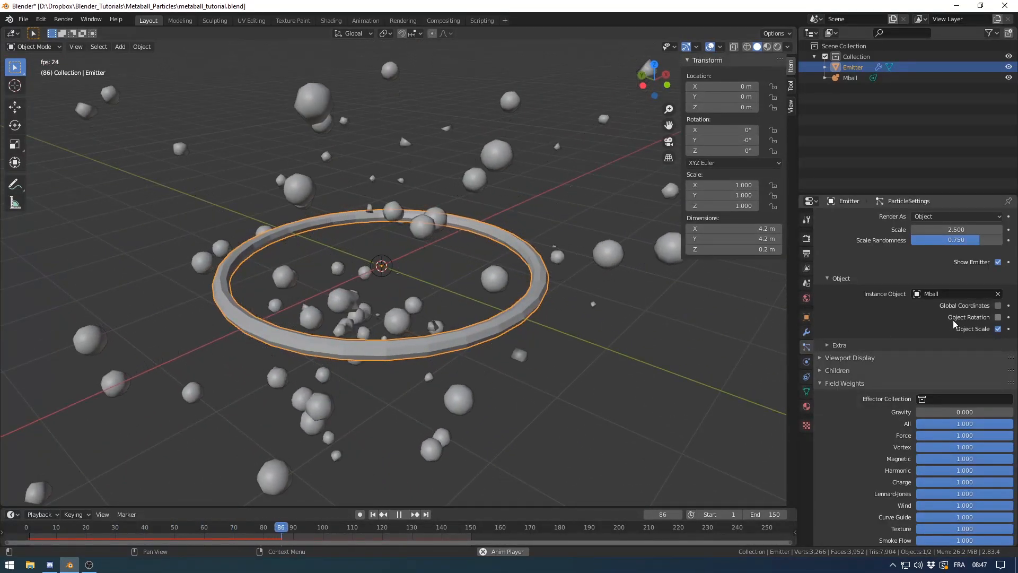
{"action": "scroll", "coordinate": [949, 325], "scroll_direction": "up", "scroll_amount": 10}
{"action": "left_click", "coordinate": [948, 348]}
{"action": "type", "text": "0.25"}
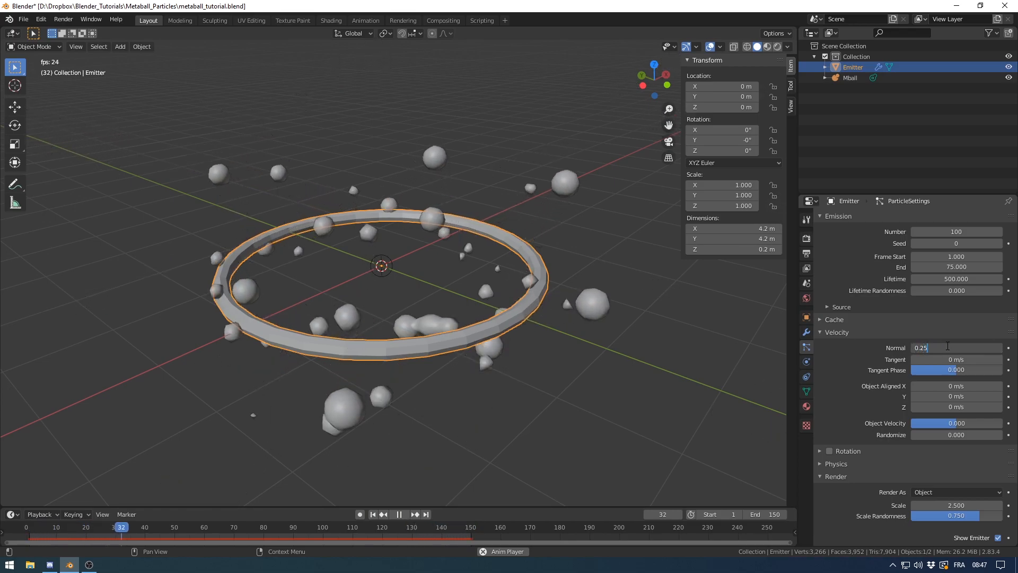
{"action": "key", "text": "Return"}
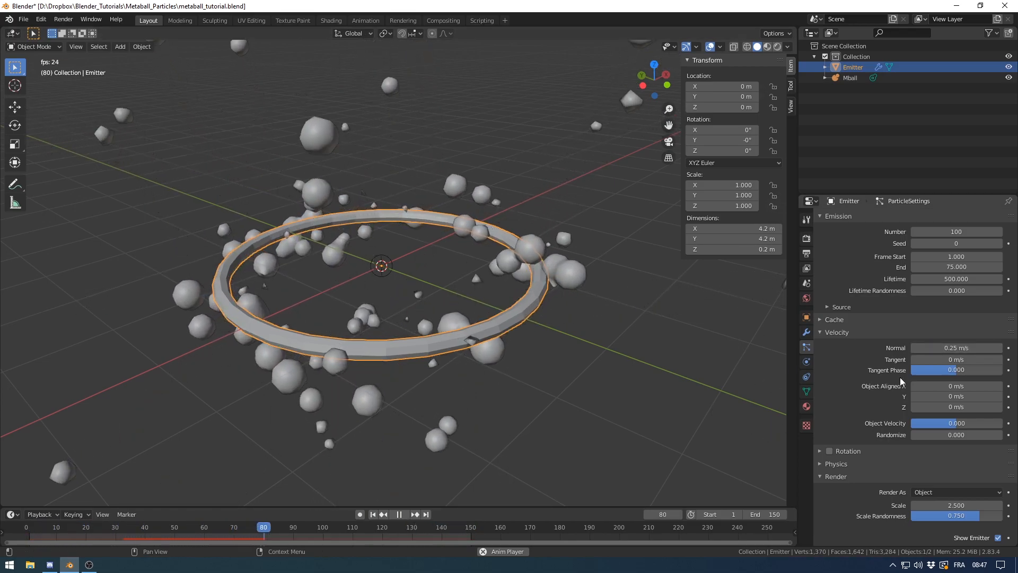
{"action": "middle_click_drag", "start_coordinate": [513, 325], "coordinate": [512, 313]}
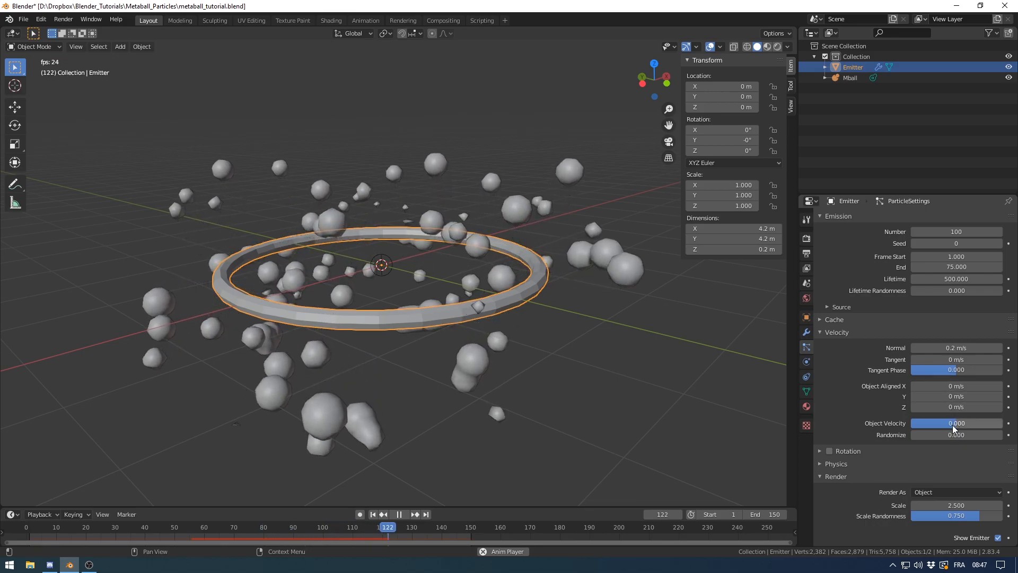
{"action": "middle_click_drag", "start_coordinate": [456, 293], "coordinate": [467, 272]}
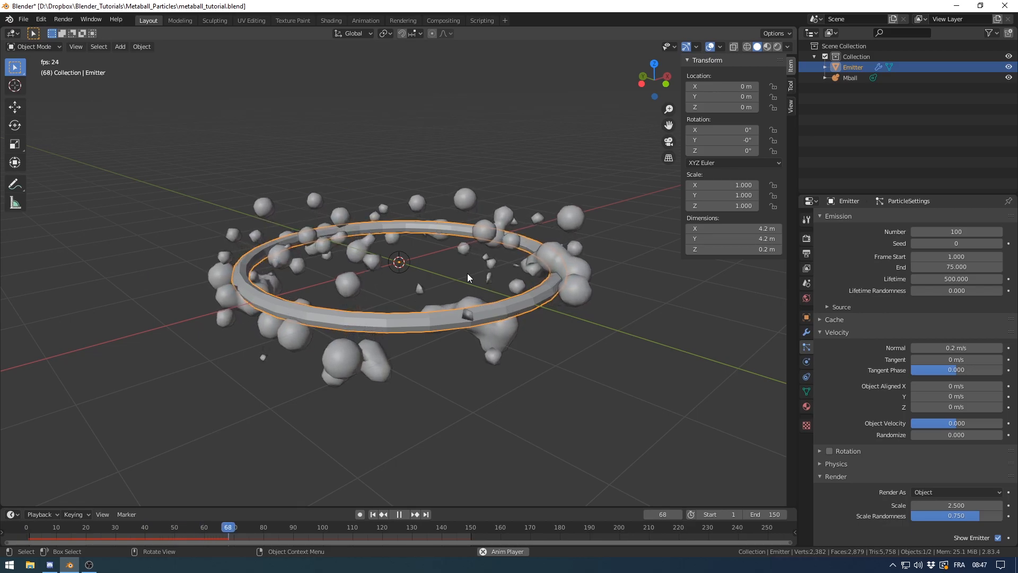
- Turn off Show Emitter in both the render and viewport display settings of the Emitter's particle system
{"action": "scroll", "coordinate": [942, 441], "scroll_direction": "down", "scroll_amount": 5}
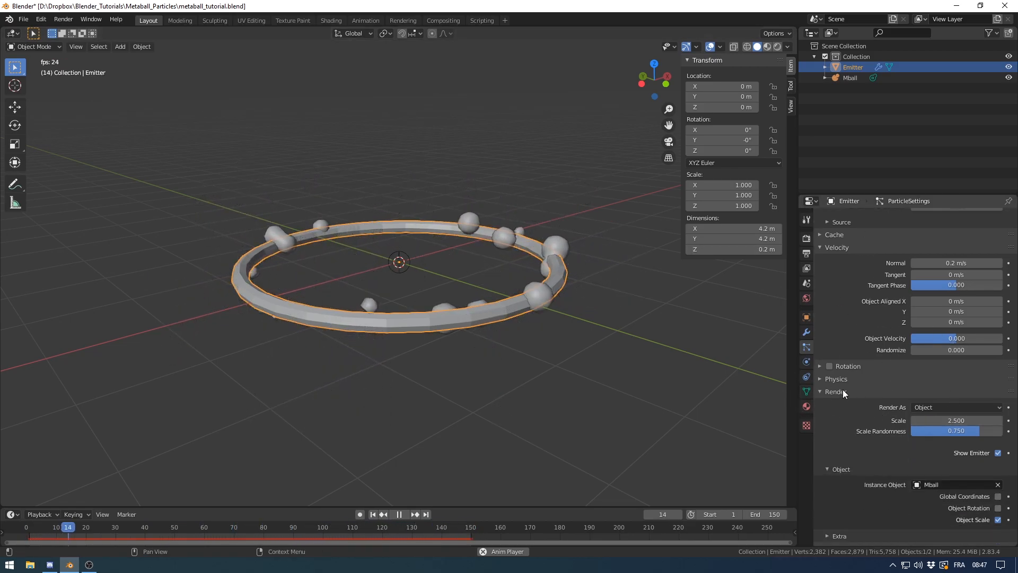
{"action": "left_click", "coordinate": [999, 454]}
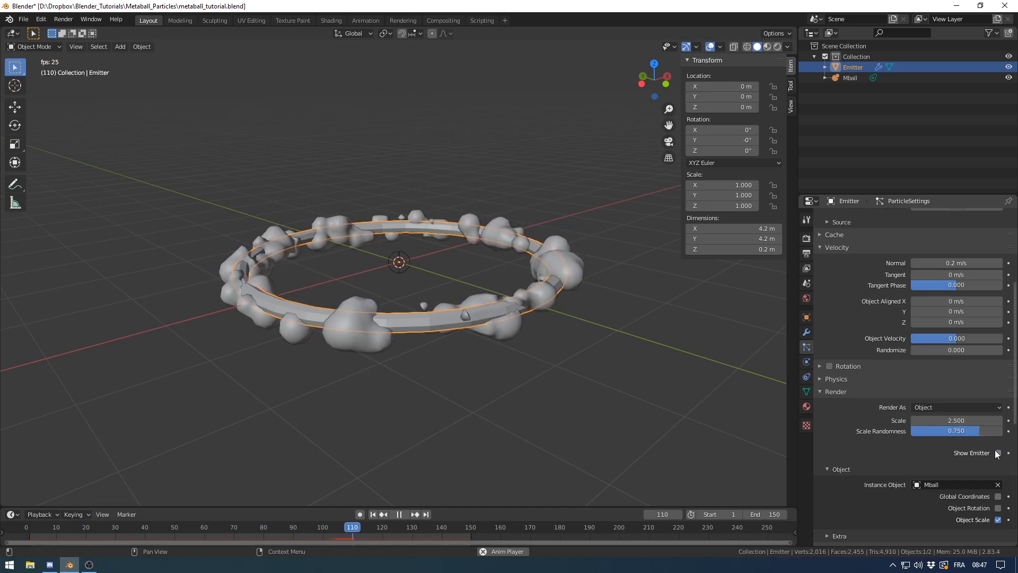
{"action": "scroll", "coordinate": [881, 415], "scroll_direction": "down", "scroll_amount": 1}
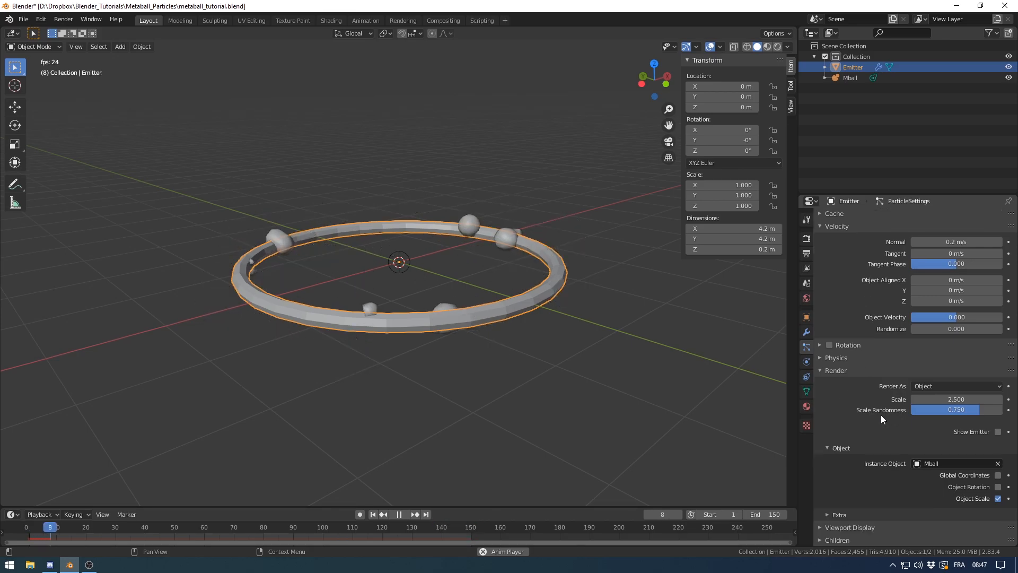
{"action": "scroll", "coordinate": [880, 415], "scroll_direction": "down", "scroll_amount": 3}
{"action": "scroll", "coordinate": [870, 439], "scroll_direction": "down", "scroll_amount": 3}
{"action": "left_click", "coordinate": [886, 401]}
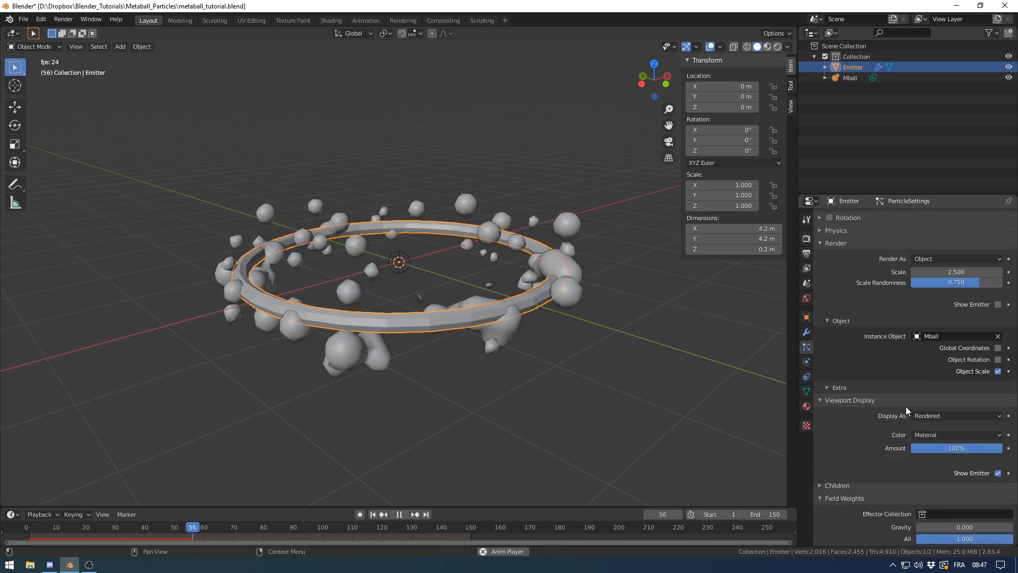
{"action": "left_click", "coordinate": [998, 473]}
- Add a new torus mesh and set its minor radius to 0.3 m
{"action": "middle_click_drag", "start_coordinate": [565, 345], "coordinate": [500, 321]}
{"action": "key", "text": "shift+a"}
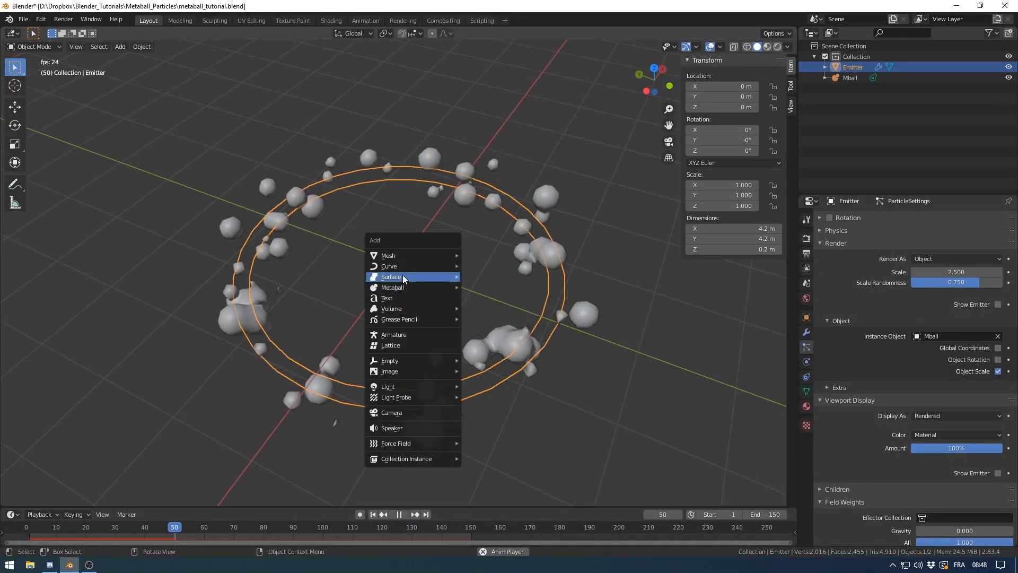
{"action": "mouse_move", "coordinate": [398, 255]}
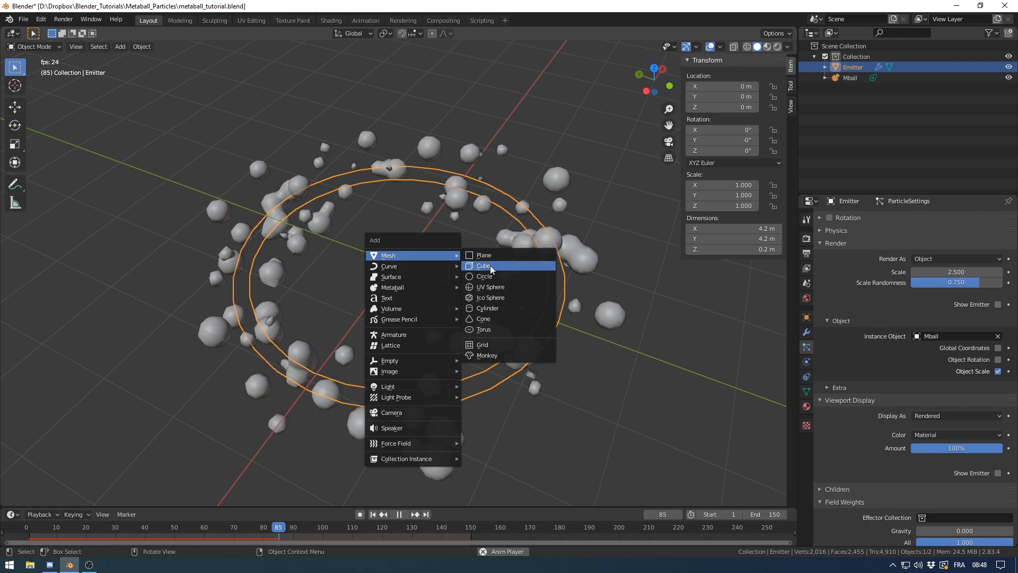
{"action": "left_click", "coordinate": [498, 330]}
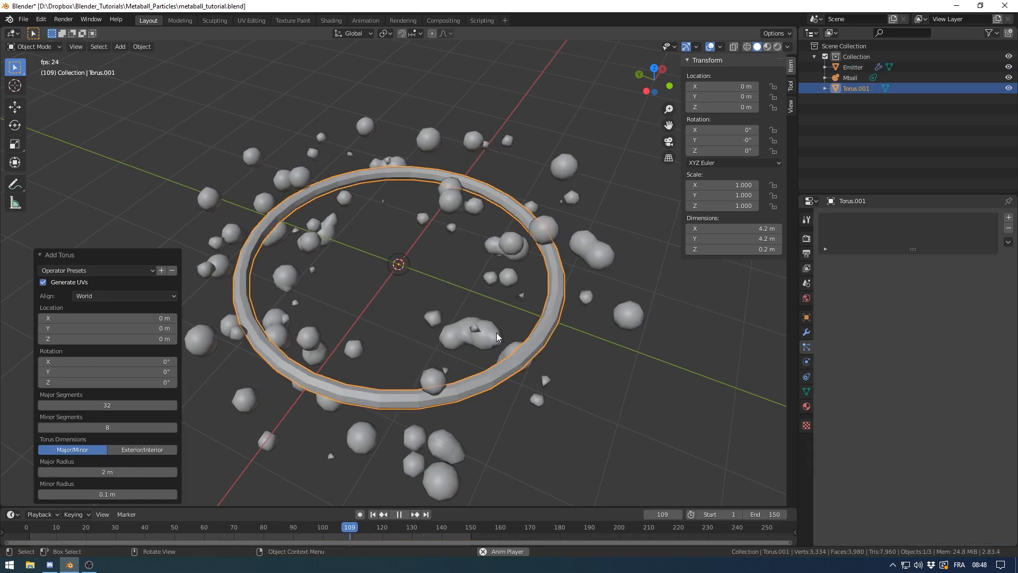
{"action": "left_click", "coordinate": [109, 494]}
{"action": "type", "text": "0.3"}
{"action": "key", "text": "Return"}
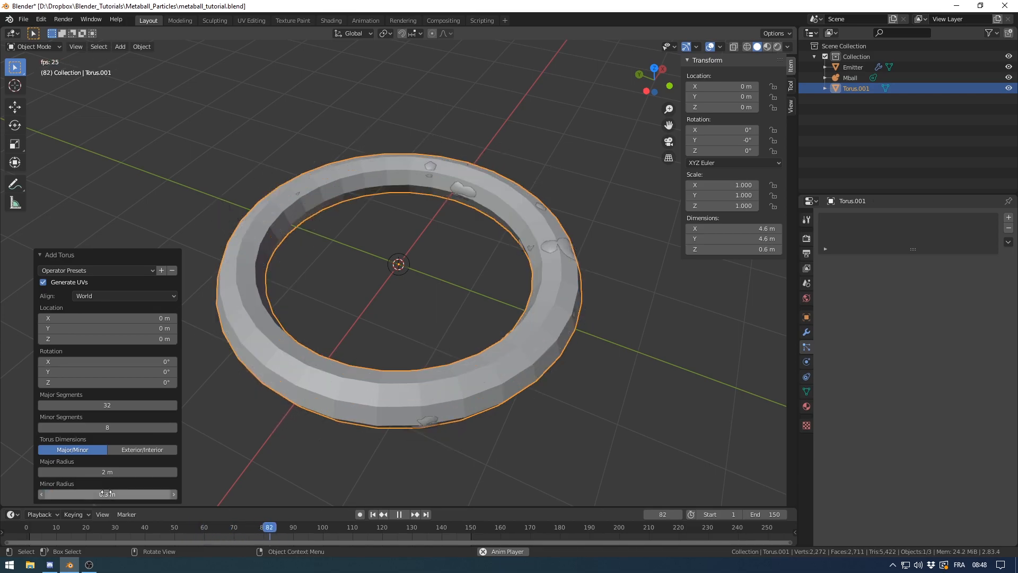
- Increase the new torus's minor radius to 0.35 m, and thicken it further to 0.4 m
{"action": "left_click", "coordinate": [110, 494]}
{"action": "type", "text": "0.35"}
{"action": "key", "text": "Return"}
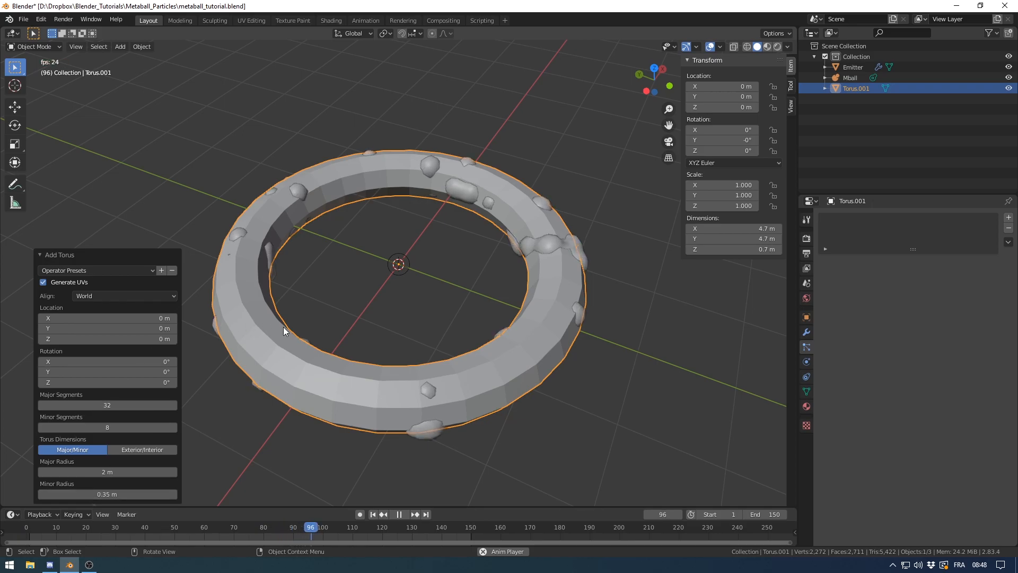
{"action": "middle_click_drag", "start_coordinate": [403, 364], "coordinate": [418, 312]}
{"action": "left_click", "coordinate": [117, 494]}
{"action": "type", "text": "0.4"}
{"action": "key", "text": "Return"}
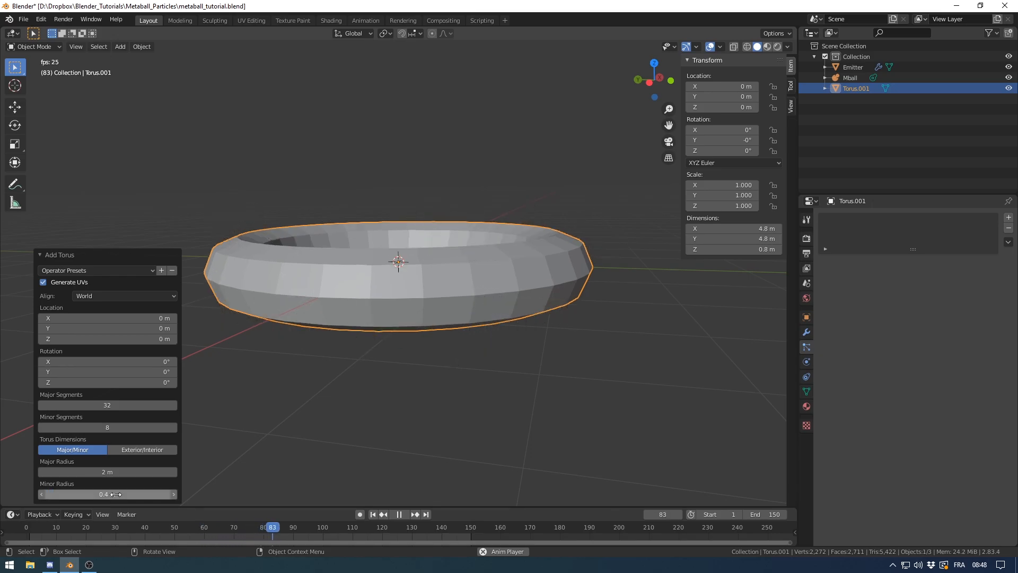
{"action": "middle_click_drag", "start_coordinate": [189, 390], "coordinate": [273, 339]}
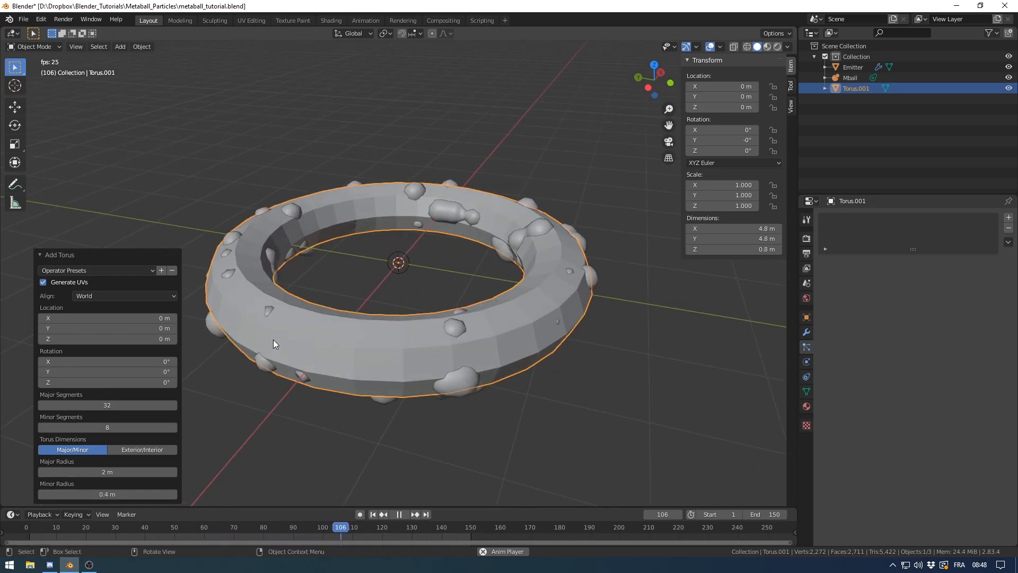
- Raise the new torus's minor segments to 16
{"action": "left_click", "coordinate": [173, 427]}
{"action": "left_click", "coordinate": [173, 428]}
{"action": "left_click", "coordinate": [173, 427]}
{"action": "left_click", "coordinate": [173, 427]}
{"action": "left_click", "coordinate": [173, 428]}
{"action": "left_click", "coordinate": [172, 428]}
{"action": "left_click", "coordinate": [173, 428]}
{"action": "left_click", "coordinate": [173, 428]}
- Set the new torus's major segments to 60 and switch the torus to Edit Mode
{"action": "left_click", "coordinate": [148, 427]}
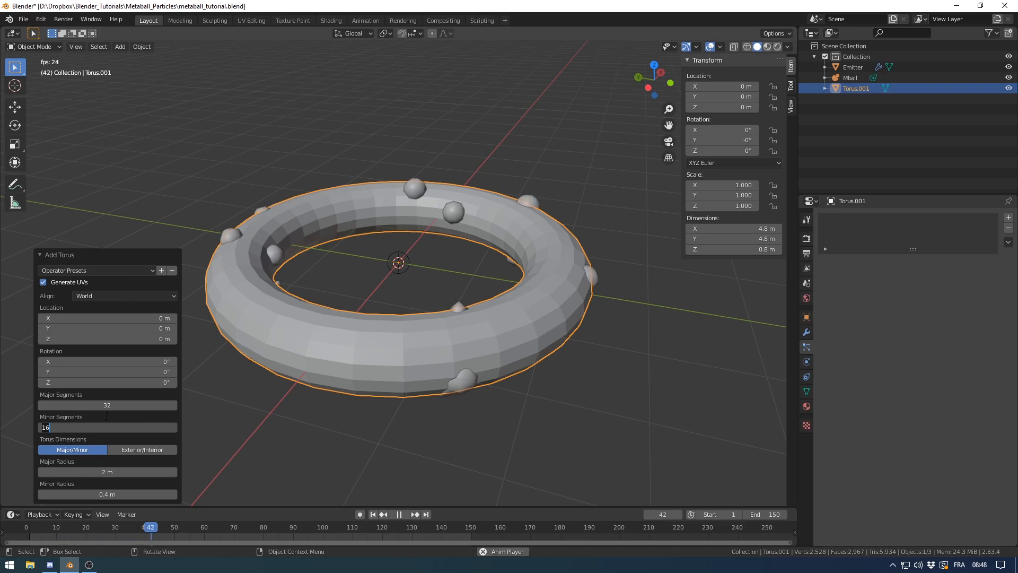
{"action": "type", "text": "48"}
{"action": "key", "text": "Return"}
{"action": "left_click_drag", "start_coordinate": [99, 405], "coordinate": [99, 407]}
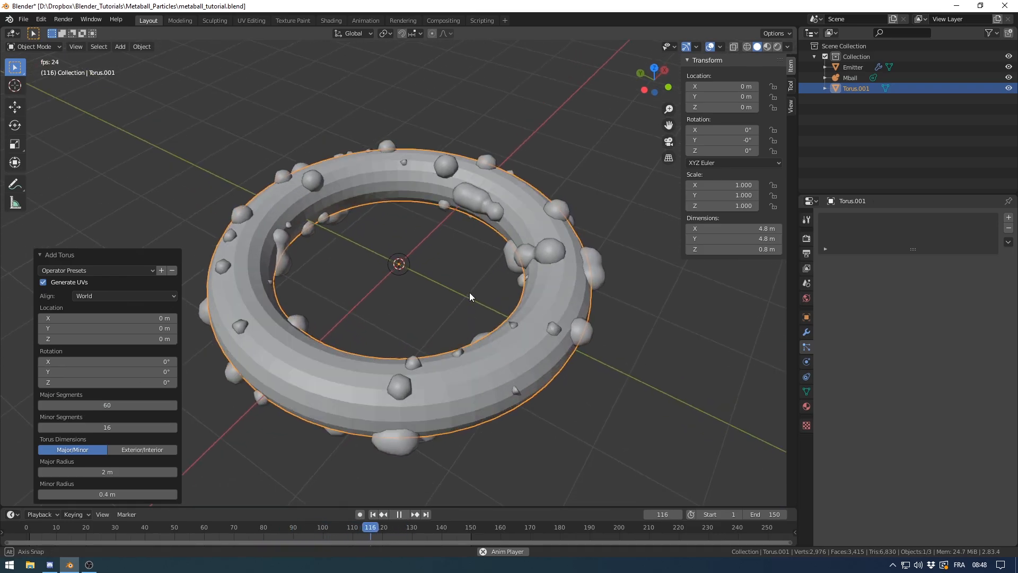
{"action": "key", "text": "Tab"}
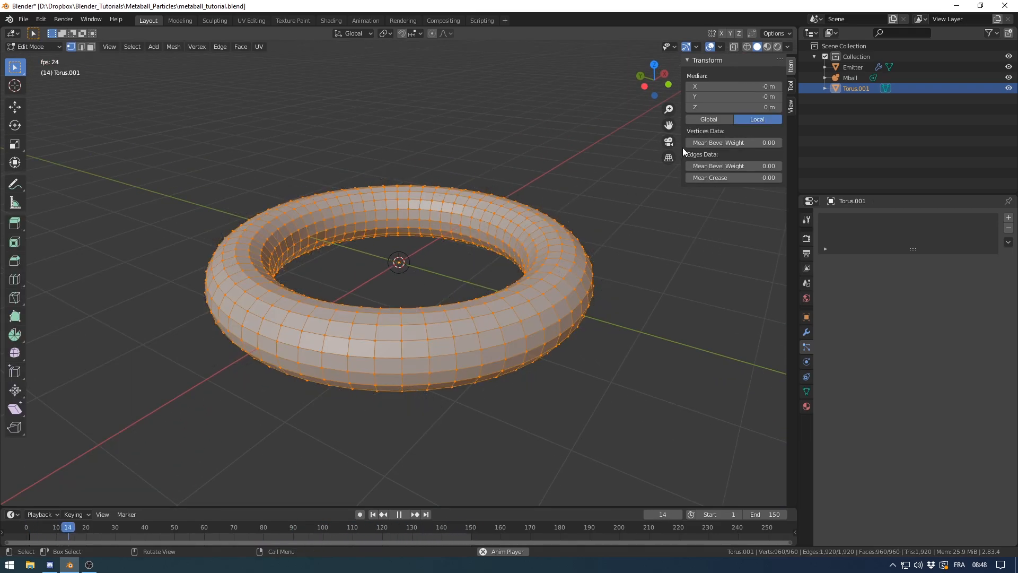
- Turn on the Face Orientation overlay for the viewport
{"action": "left_click", "coordinate": [720, 47]}
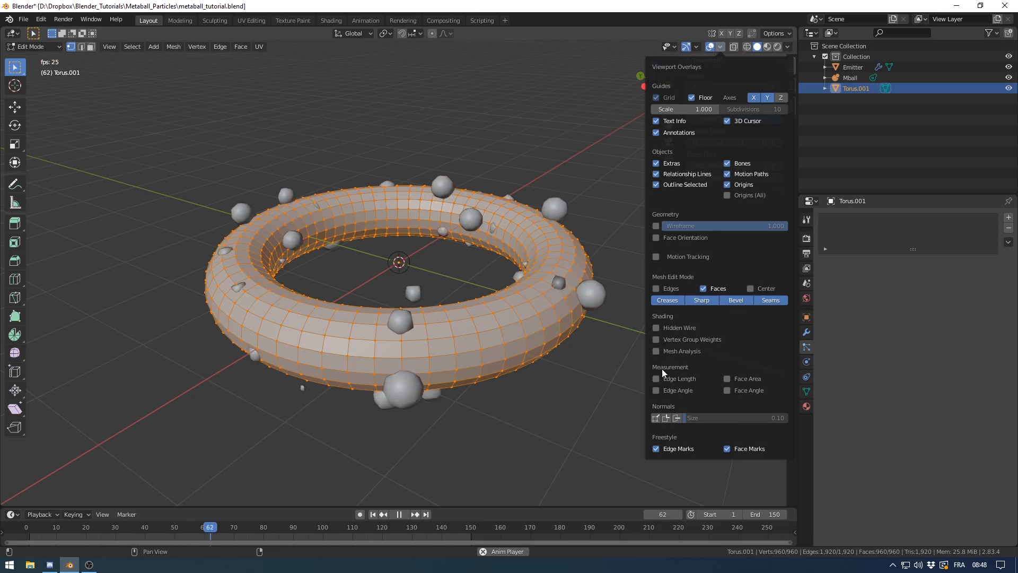
{"action": "left_click", "coordinate": [720, 47]}
{"action": "left_click", "coordinate": [656, 237]}
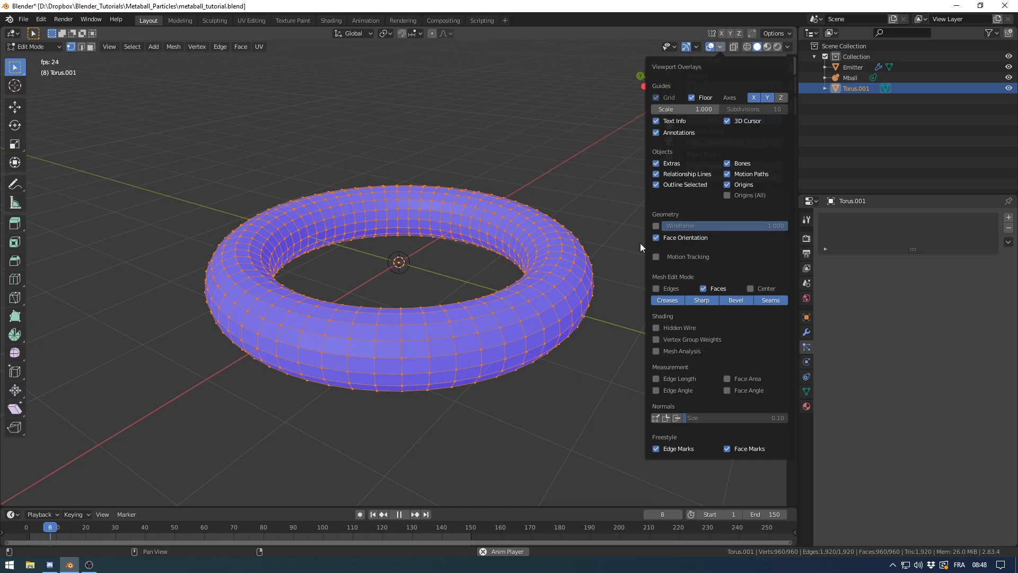
- Flip the normals of the thick torus so its outward side becomes the back face
{"action": "key", "text": "F3"}
{"action": "type", "text": "flip"}
{"action": "left_click", "coordinate": [581, 301]}
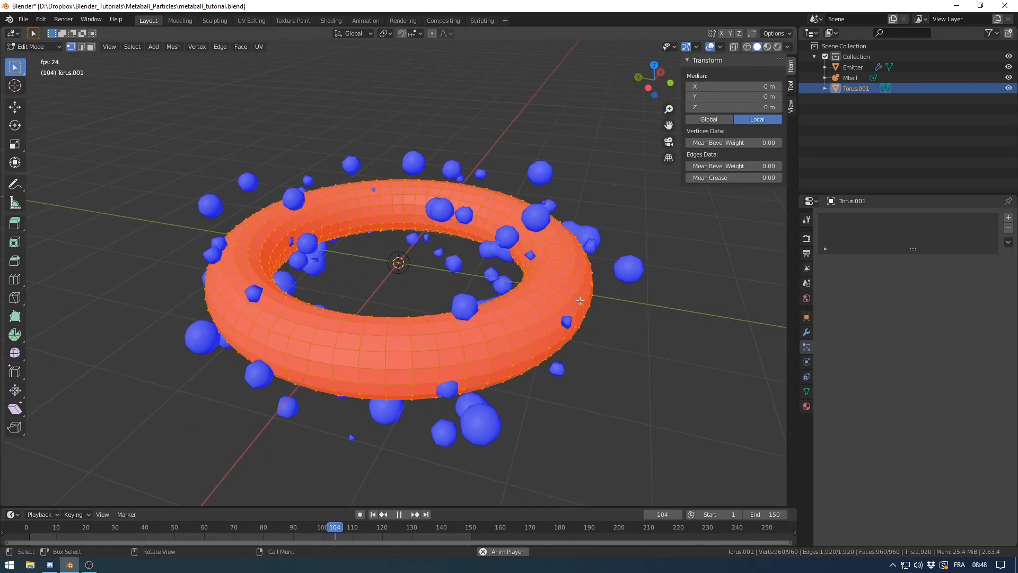
- Examine the face orientation from inside the torus tube, and return to Object Mode
{"action": "scroll", "coordinate": [581, 301], "scroll_direction": "up", "scroll_amount": 10}
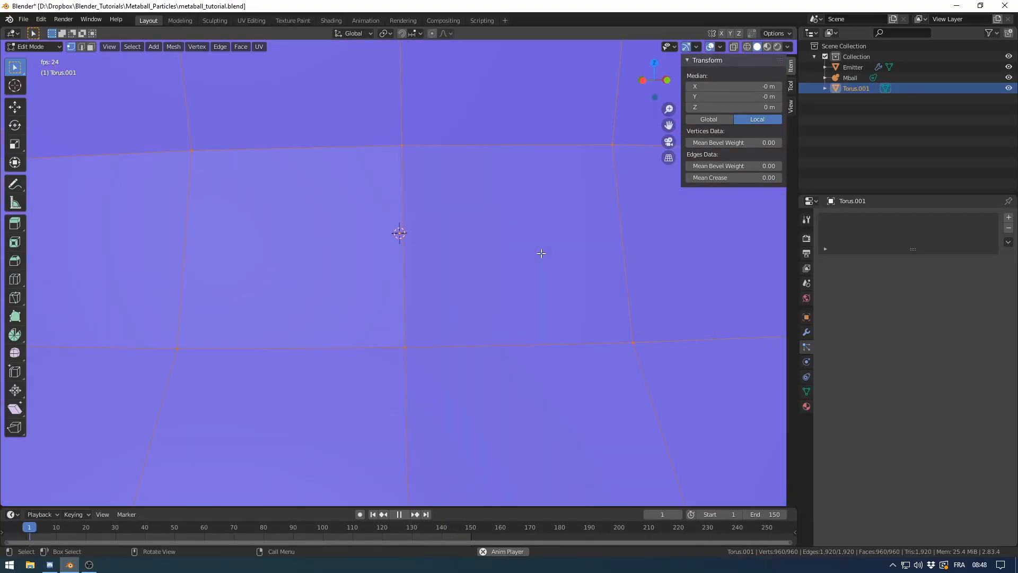
{"action": "middle_click_drag", "start_coordinate": [541, 253], "coordinate": [511, 255]}
{"action": "scroll", "coordinate": [208, 249], "scroll_direction": "down", "scroll_amount": 3}
{"action": "middle_click_drag", "start_coordinate": [267, 227], "coordinate": [221, 275]}
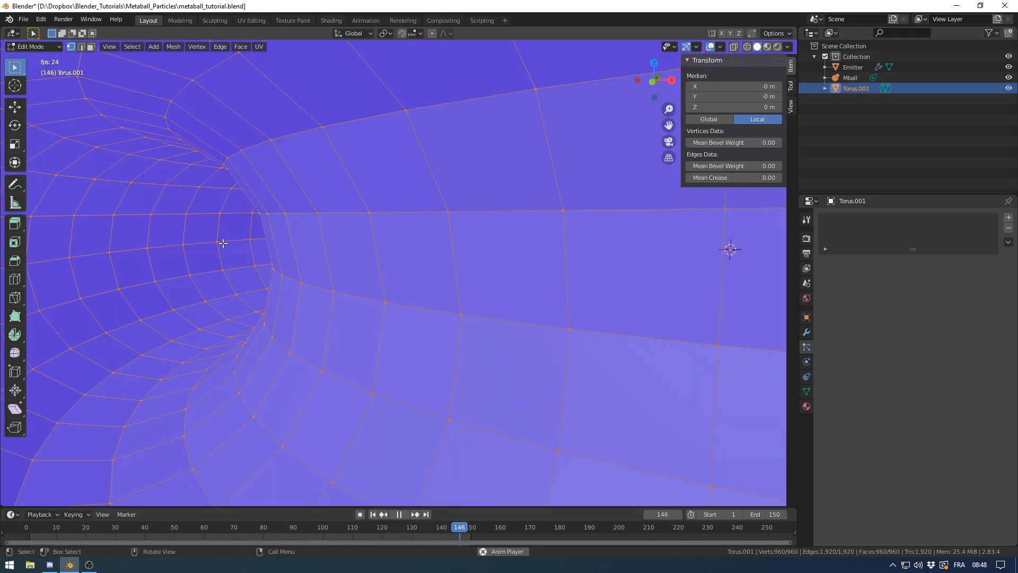
{"action": "scroll", "coordinate": [221, 256], "scroll_direction": "down", "scroll_amount": 2}
{"action": "scroll", "coordinate": [186, 225], "scroll_direction": "up", "scroll_amount": 3}
{"action": "scroll", "coordinate": [183, 227], "scroll_direction": "down", "scroll_amount": 6}
{"action": "key", "text": "Tab"}
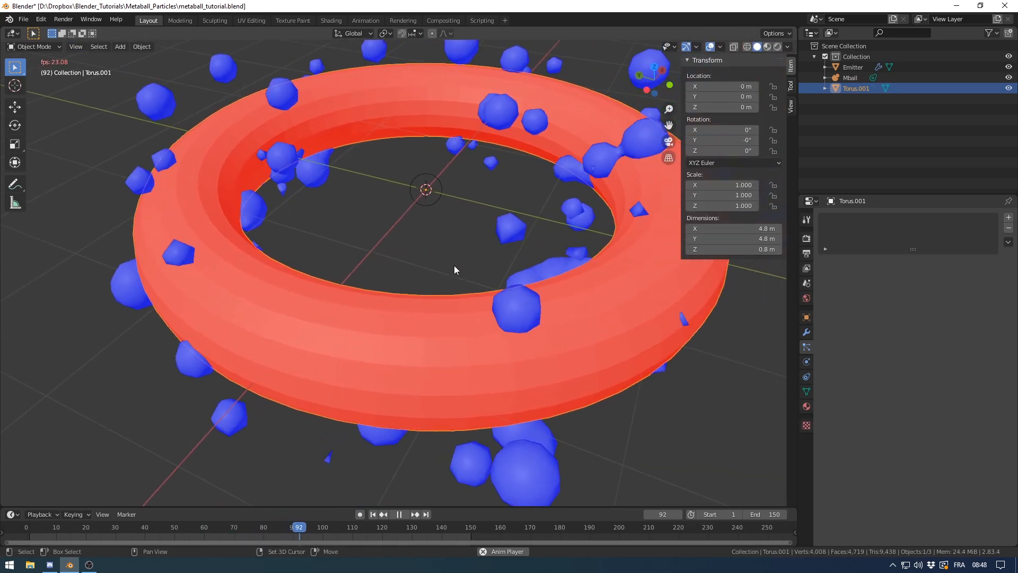
{"action": "scroll", "coordinate": [454, 265], "scroll_direction": "down", "scroll_amount": 3}
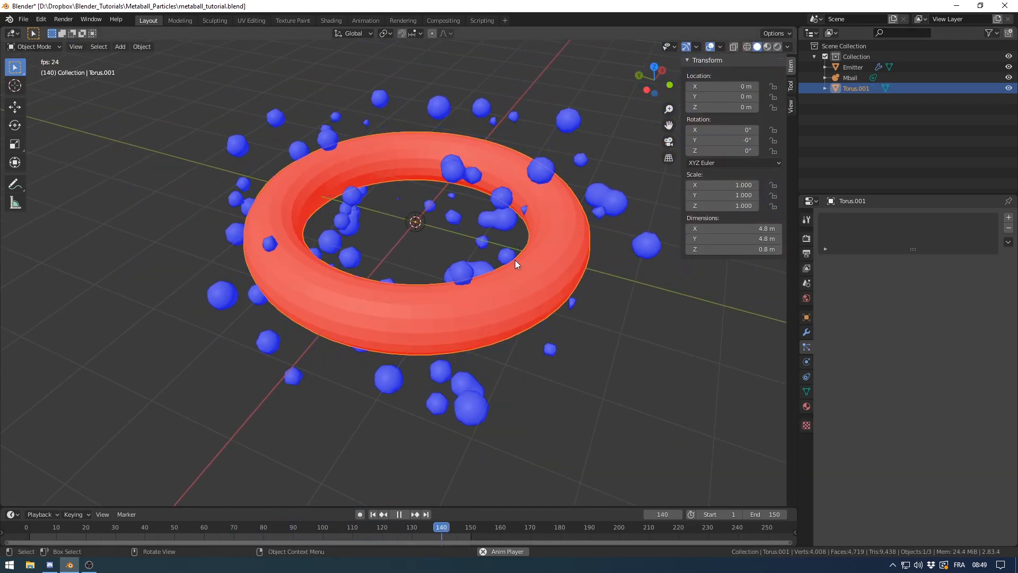
- Rename Torus.001 as Collider
{"action": "left_click", "coordinate": [806, 332]}
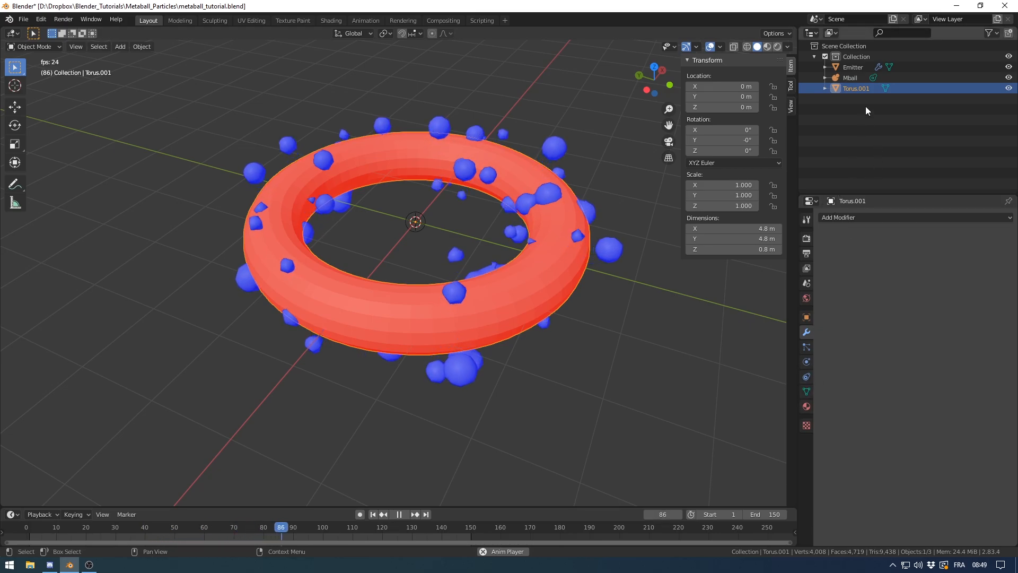
{"action": "double_click", "coordinate": [879, 88]}
{"action": "type", "text": "Collider"}
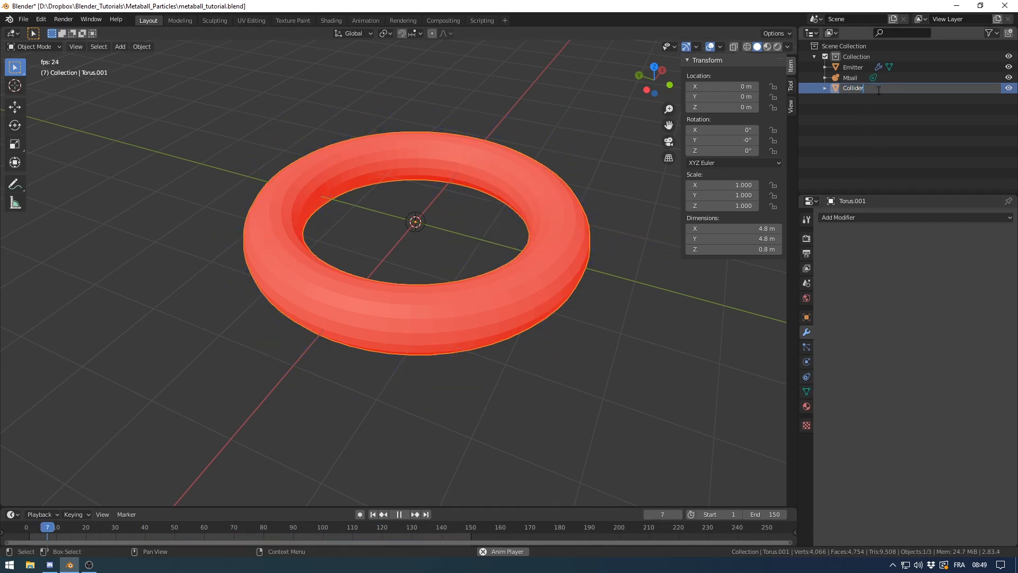
{"action": "key", "text": "Return"}
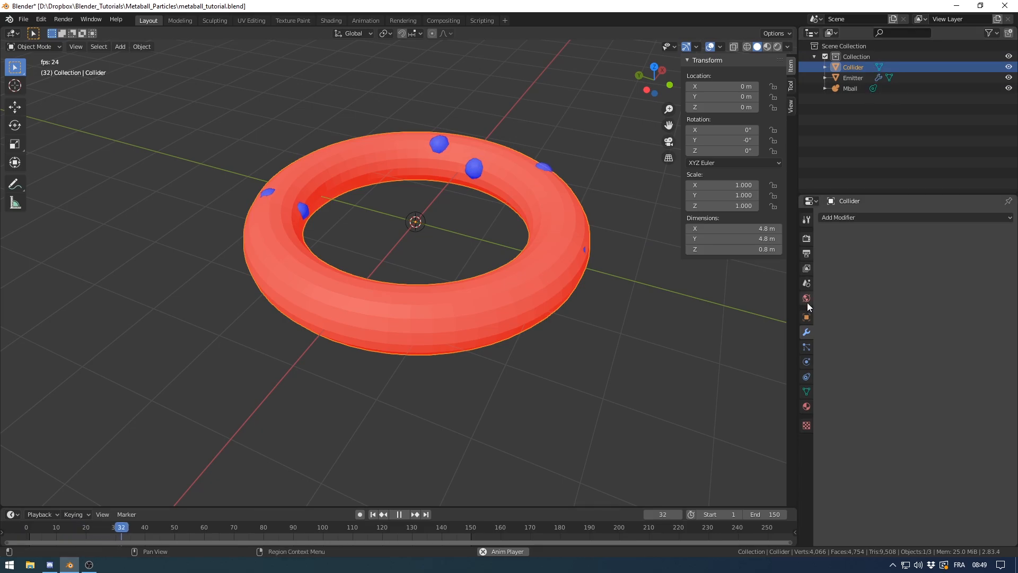
- Enable Collision physics on the Collider torus
{"action": "left_click", "coordinate": [807, 347]}
{"action": "left_click", "coordinate": [807, 363]}
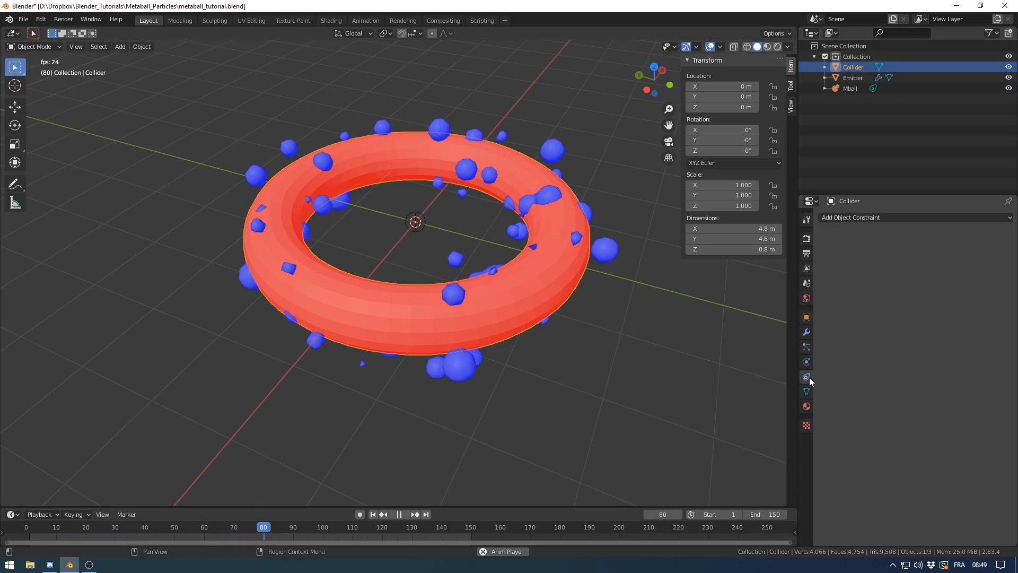
{"action": "left_click", "coordinate": [868, 243]}
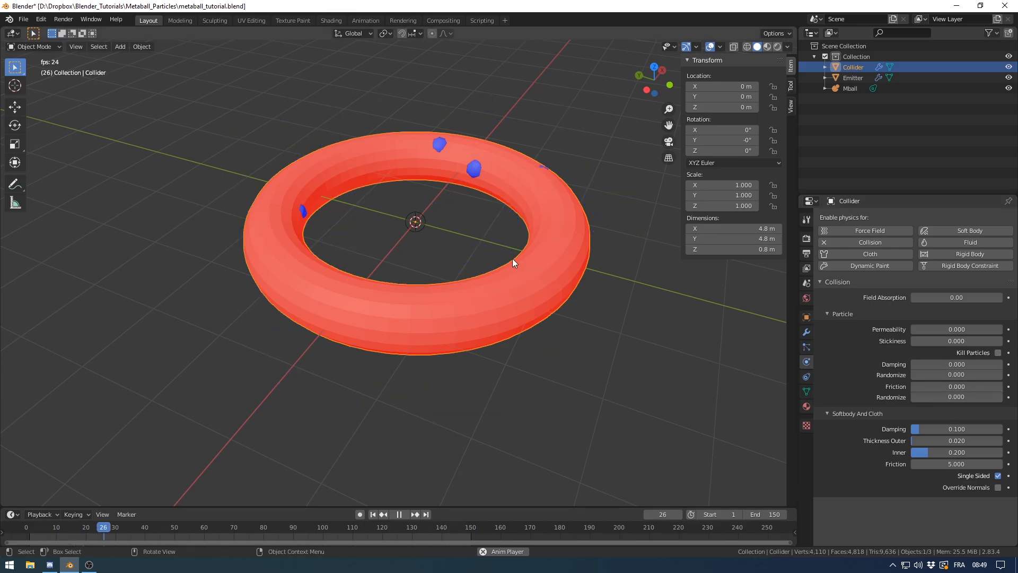
- Examine in wireframe from above how the metaball particles behave against the Collider torus walls
{"action": "key", "text": "z"}
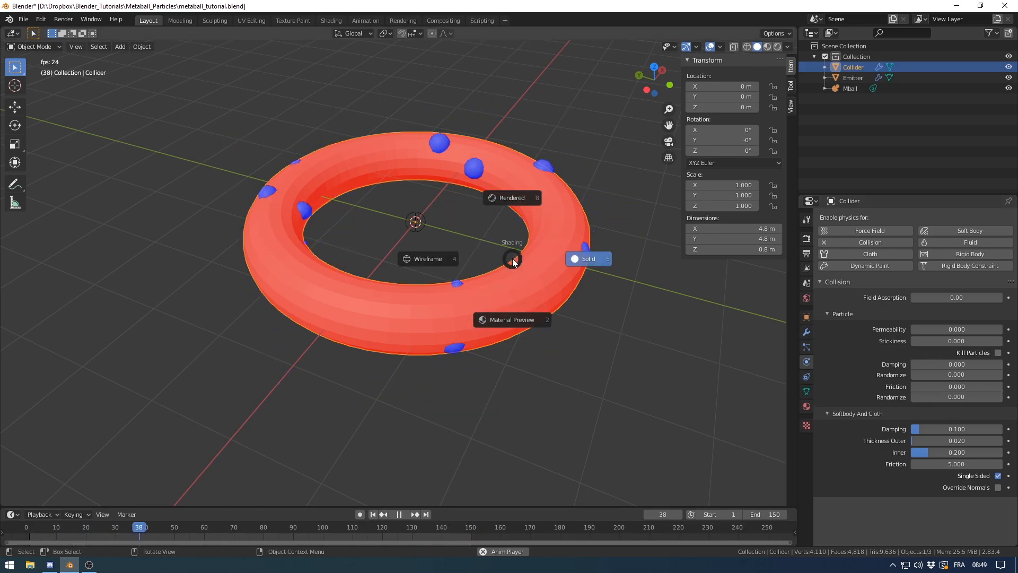
{"action": "left_click", "coordinate": [441, 259]}
{"action": "mouse_move", "coordinate": [453, 256]}
{"action": "middle_mouse_down"}
{"action": "mouse_move", "coordinate": [472, 244]}
{"action": "mouse_move", "coordinate": [535, 251]}
{"action": "mouse_move", "coordinate": [534, 263]}
{"action": "middle_mouse_up"}
{"action": "key", "text": "KP_7"}
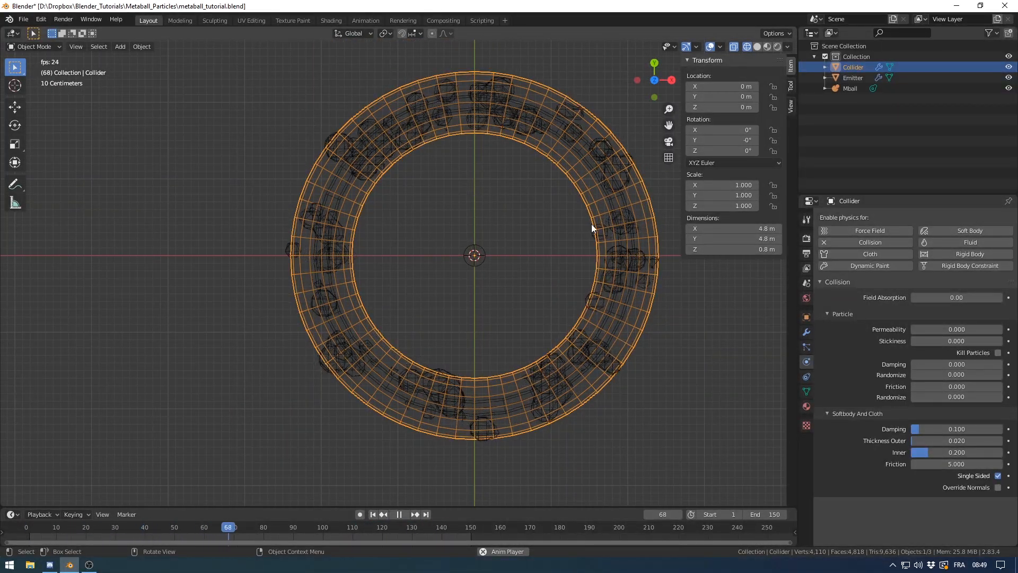
{"action": "middle_click_drag", "start_coordinate": [623, 307], "coordinate": [608, 300], "text": "shift"}
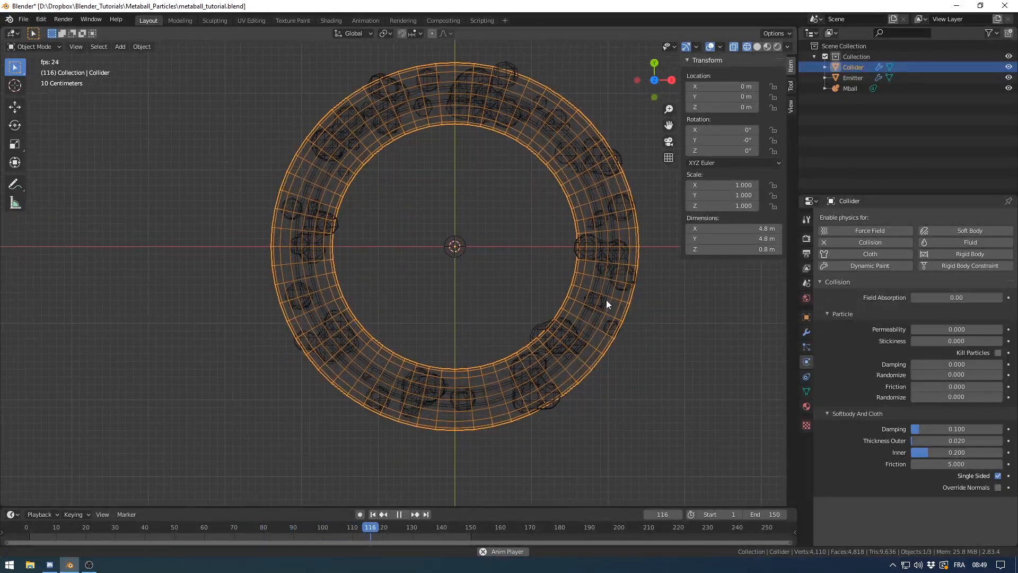
{"action": "scroll", "coordinate": [600, 297], "scroll_direction": "up", "scroll_amount": 2}
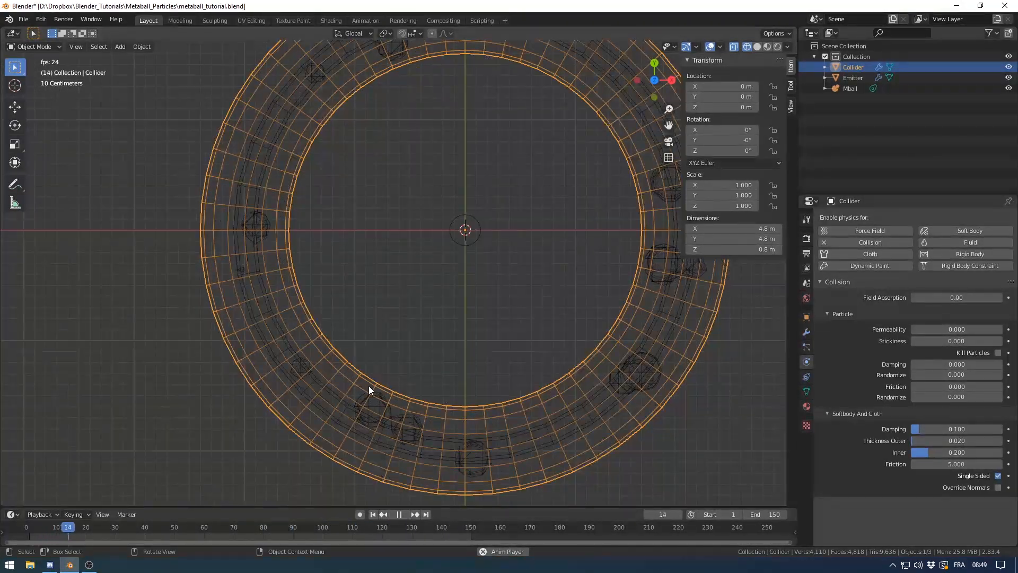
{"action": "scroll", "coordinate": [392, 397], "scroll_direction": "up", "scroll_amount": 2}
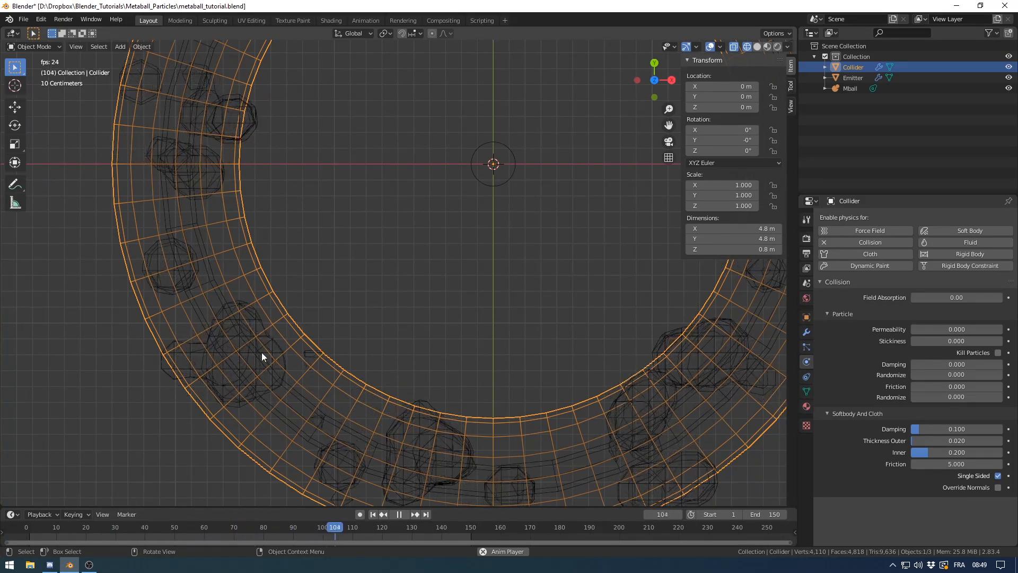
{"action": "middle_click_drag", "start_coordinate": [354, 454], "coordinate": [371, 369], "text": "shift"}
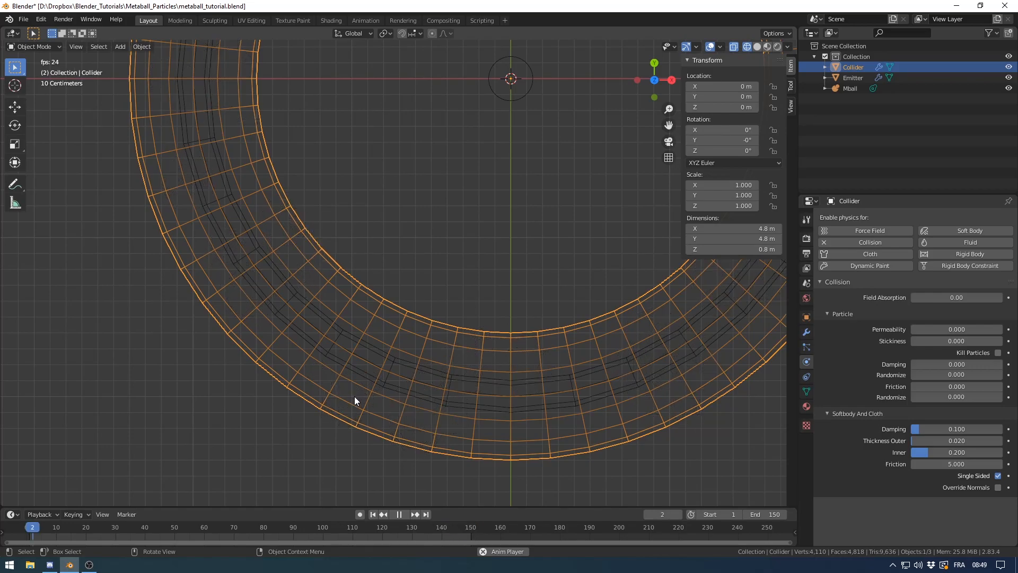
{"action": "mouse_move", "coordinate": [393, 310]}
{"action": "middle_mouse_down"}
{"action": "mouse_move", "coordinate": [537, 233]}
{"action": "mouse_move", "coordinate": [543, 266]}
{"action": "mouse_move", "coordinate": [487, 296]}
{"action": "middle_mouse_up"}
- Return to solid shading and delete the Collider torus
{"action": "key", "text": "z"}
{"action": "left_click", "coordinate": [600, 268]}
{"action": "key", "text": "x"}
{"action": "left_click", "coordinate": [486, 295]}
- Add a replacement torus mesh with a 0.3 m minor radius, keeping 60 major and 16 minor segments
{"action": "key", "text": "shift+a"}
{"action": "mouse_move", "coordinate": [484, 294]}
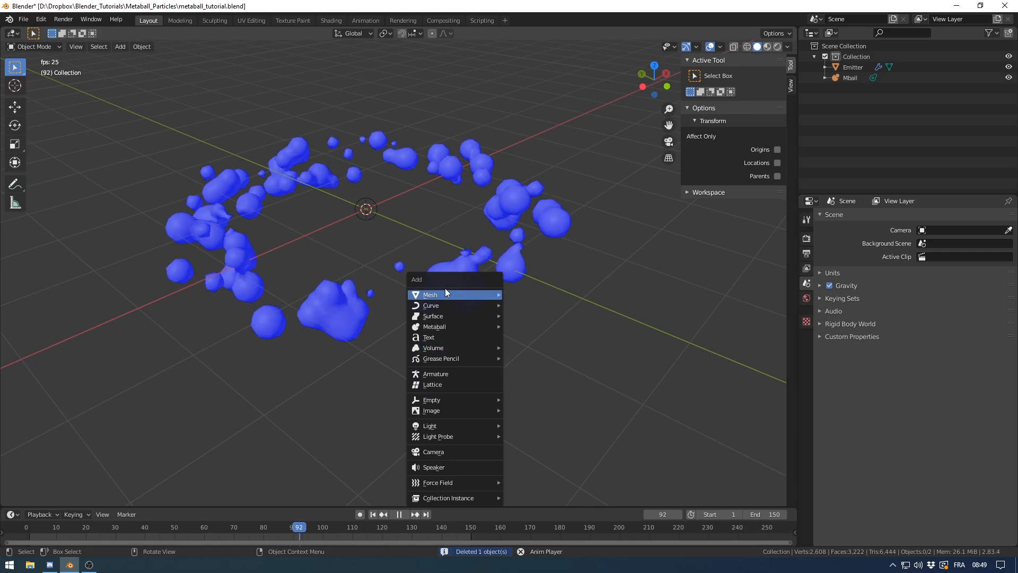
{"action": "left_click", "coordinate": [528, 369]}
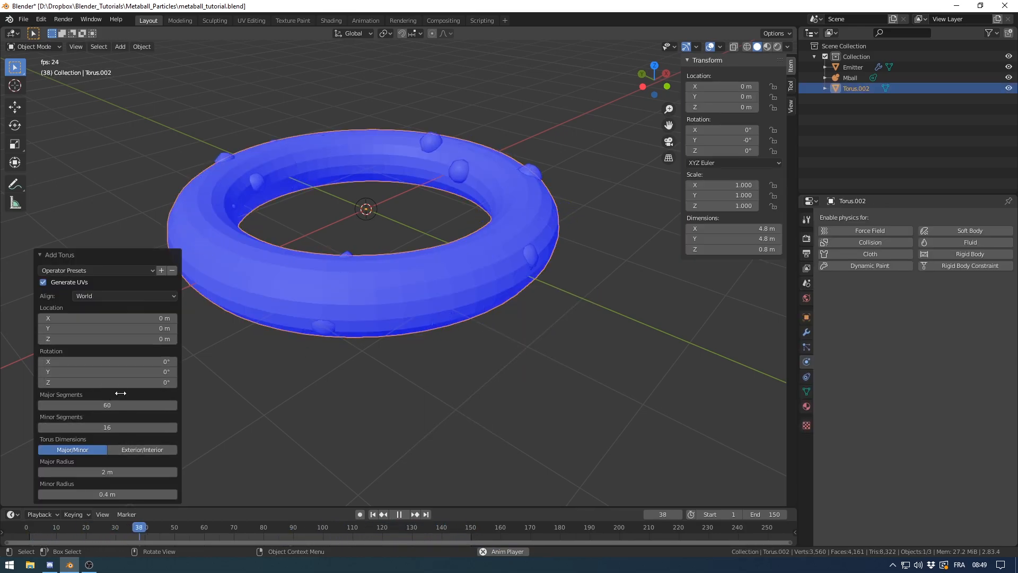
{"action": "key", "text": "Return"}
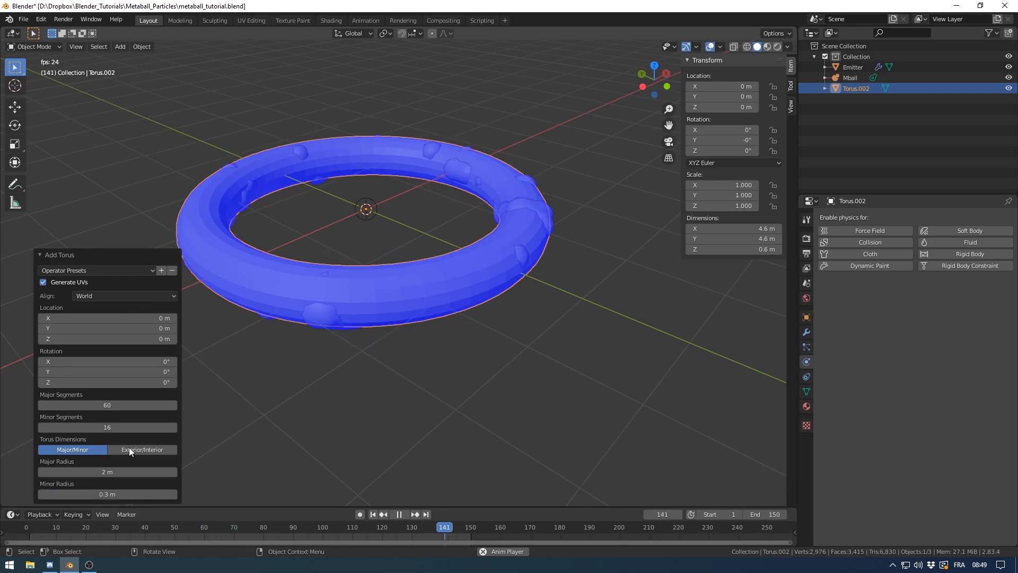
- Flip the normals of the replacement torus and enable Collision physics on it
{"action": "key", "text": "Tab"}
{"action": "key", "text": "F3"}
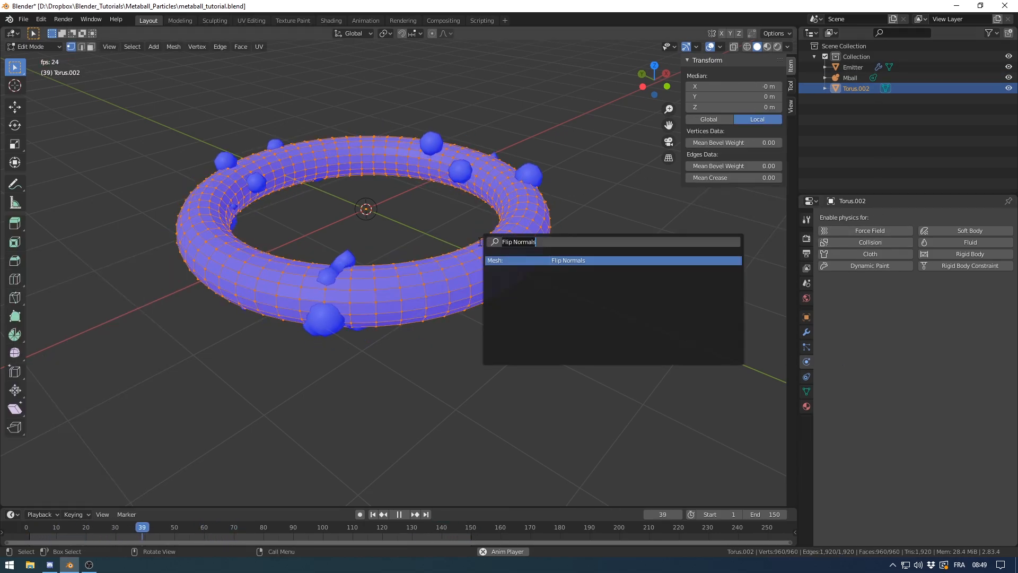
{"action": "key", "text": "Return"}
{"action": "key", "text": "Tab"}
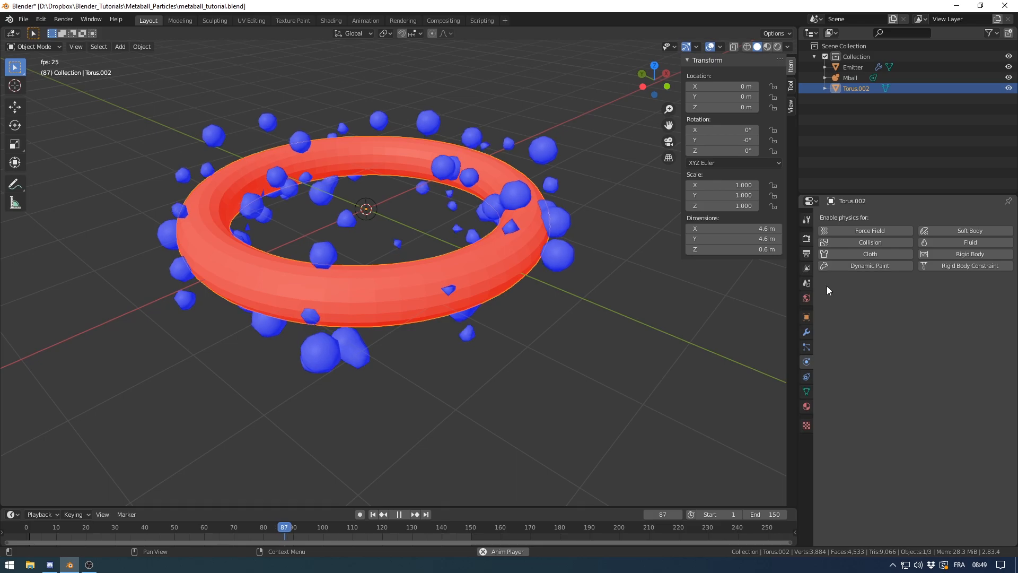
{"action": "left_click", "coordinate": [871, 242]}
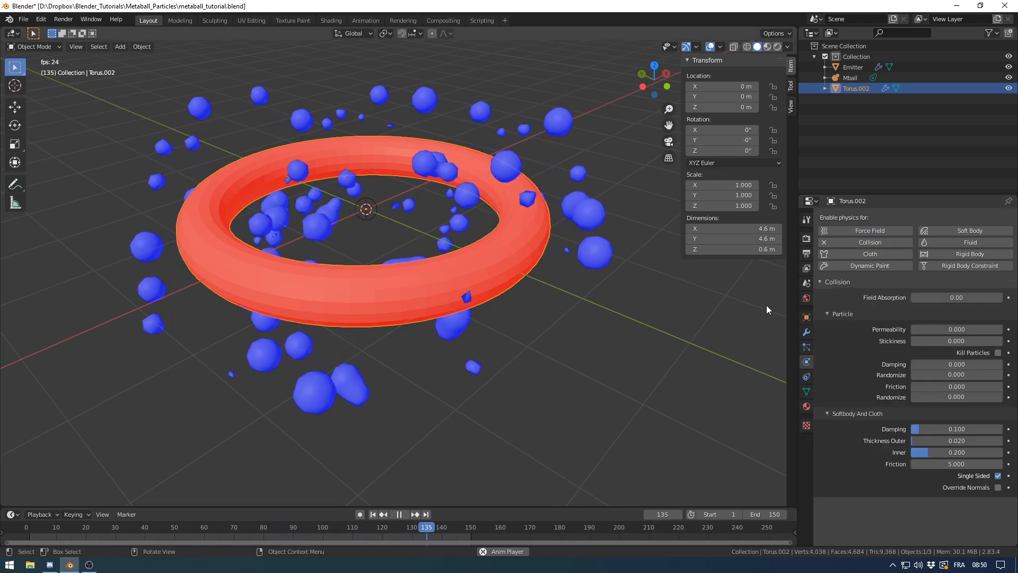
- Check in wireframe how the particles stay within the thinner collision torus, from above and at an angle
{"action": "key", "text": "z"}
{"action": "left_click", "coordinate": [376, 280]}
{"action": "mouse_move", "coordinate": [376, 280]}
{"action": "middle_mouse_down"}
{"action": "mouse_move", "coordinate": [427, 300]}
{"action": "mouse_move", "coordinate": [362, 321]}
{"action": "middle_mouse_up"}
{"action": "key", "text": "KP_7"}
{"action": "middle_click_drag", "start_coordinate": [536, 244], "coordinate": [620, 170]}
- Rename Torus.002 as Collider
{"action": "double_click", "coordinate": [855, 88]}
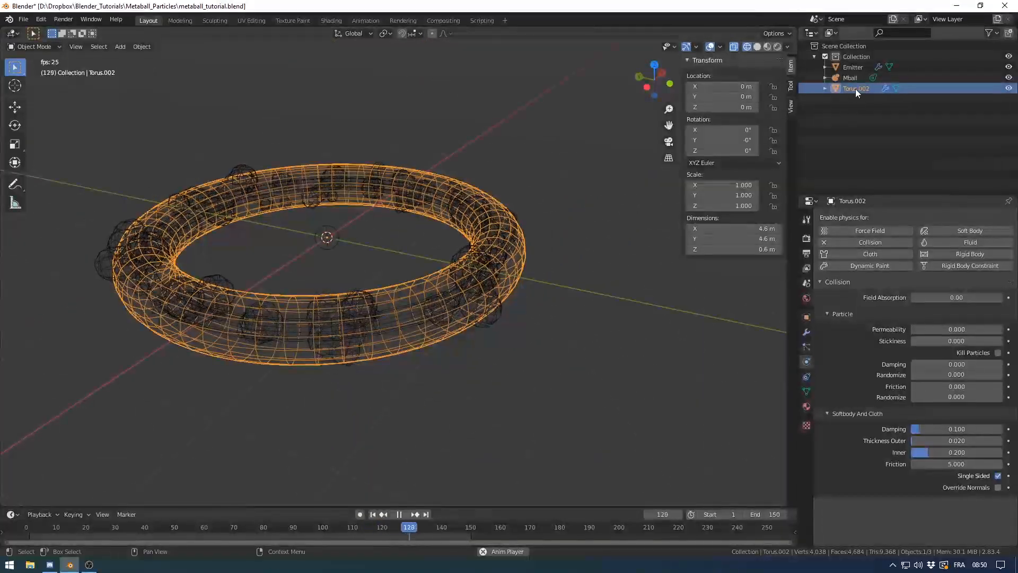
{"action": "type", "text": "Collider"}
{"action": "key", "text": "Return"}
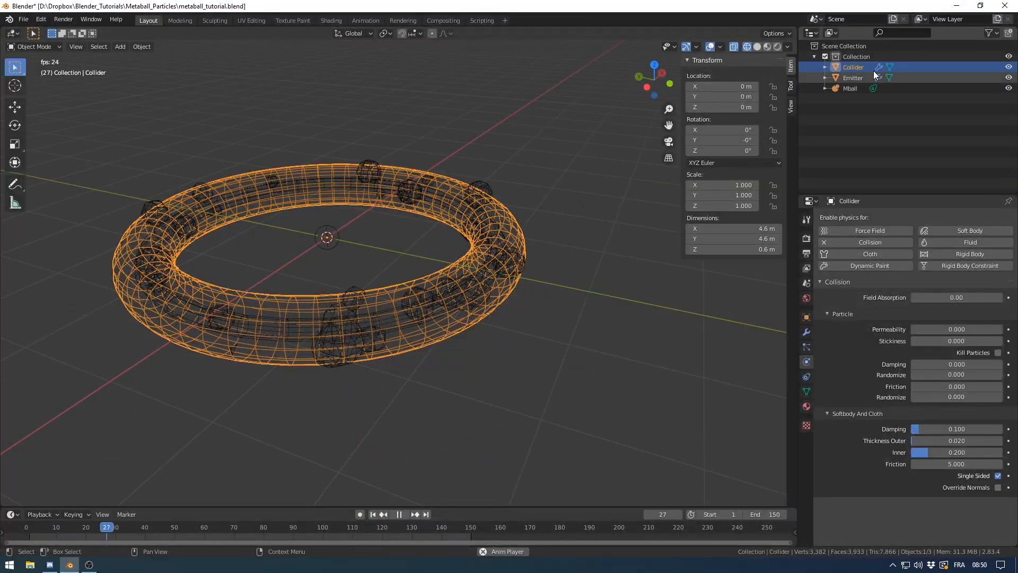
- Show the selectability, viewport and render toggles in the outliner, and hide the Collider from the viewport and from renders
{"action": "left_click", "coordinate": [989, 33]}
{"action": "left_click", "coordinate": [918, 67]}
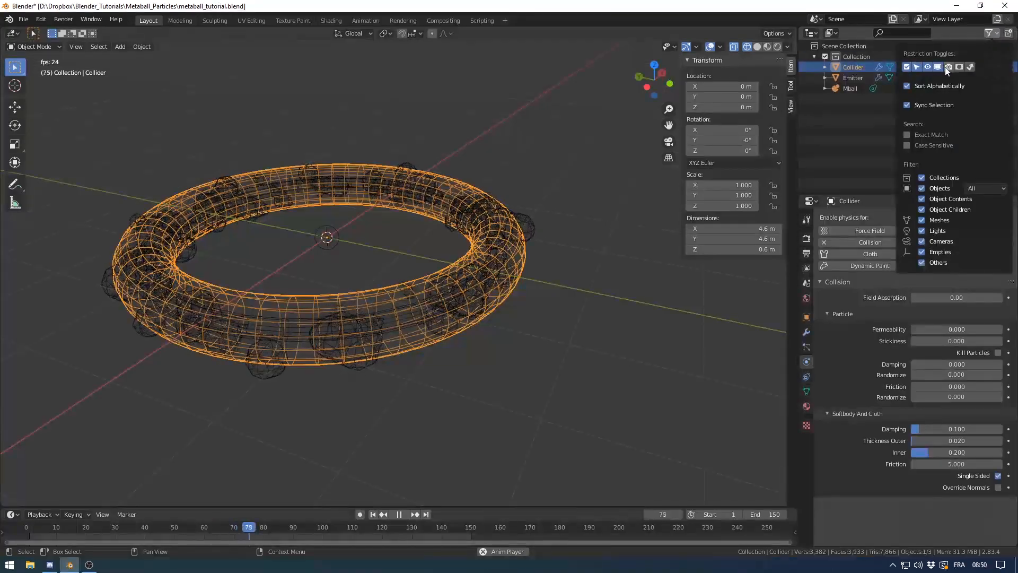
{"action": "left_click", "coordinate": [986, 68]}
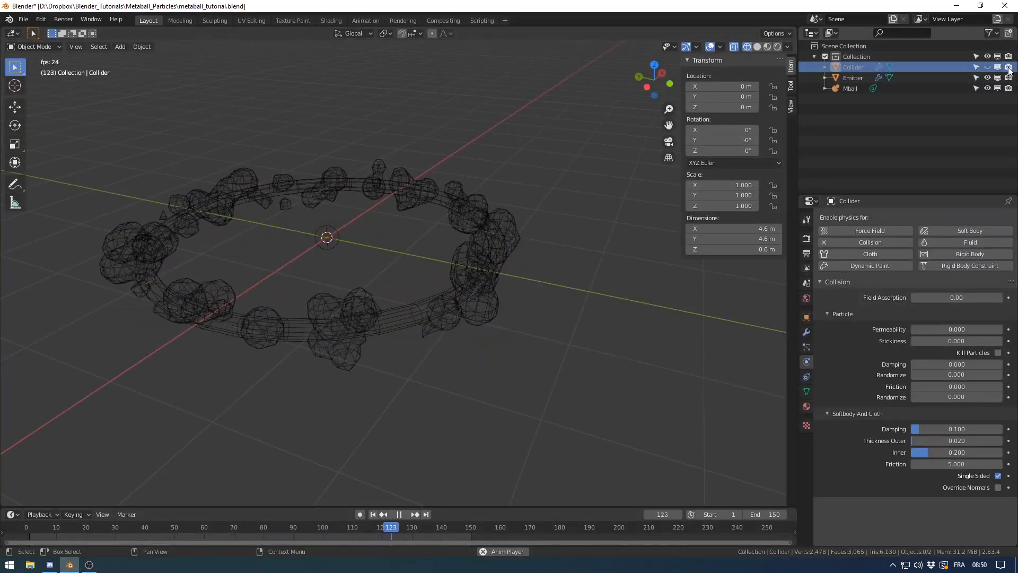
- Switch the viewport back to solid shading and unhide the Collider in the viewport
{"action": "key", "text": "z"}
{"action": "left_click", "coordinate": [438, 243]}
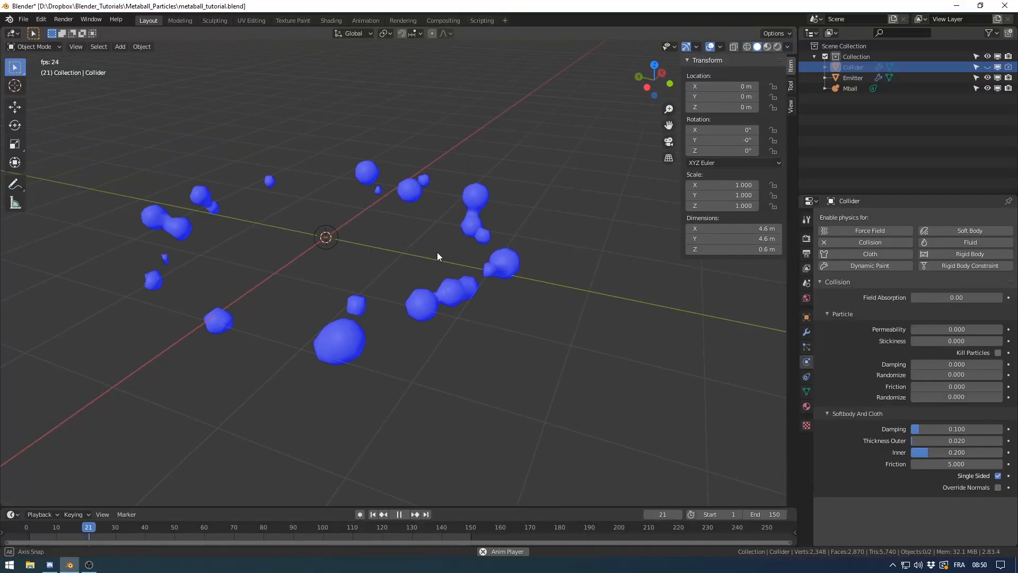
{"action": "left_click", "coordinate": [987, 67]}
{"action": "middle_click_drag", "start_coordinate": [523, 289], "coordinate": [458, 298]}
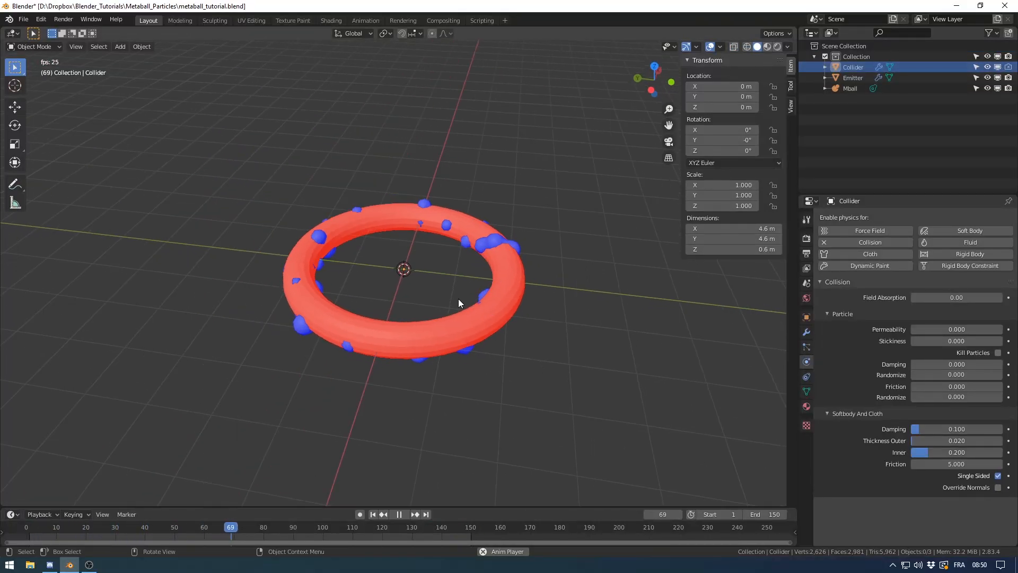
- Add another torus mesh with a 0.35 m minor radius, and thicken it further to 0.4 m
{"action": "key", "text": "shift+a"}
{"action": "mouse_move", "coordinate": [448, 274]}
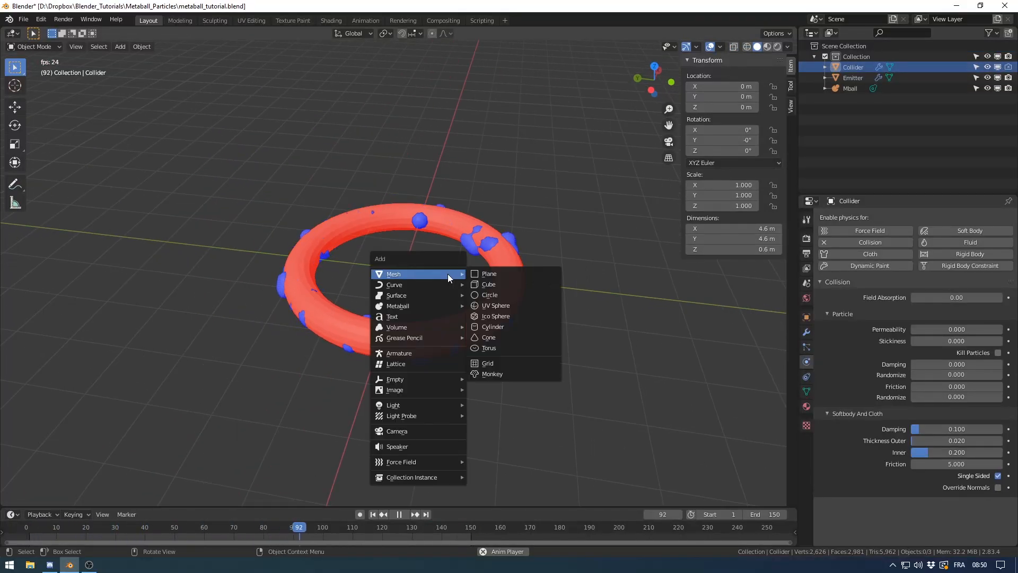
{"action": "left_click", "coordinate": [496, 348]}
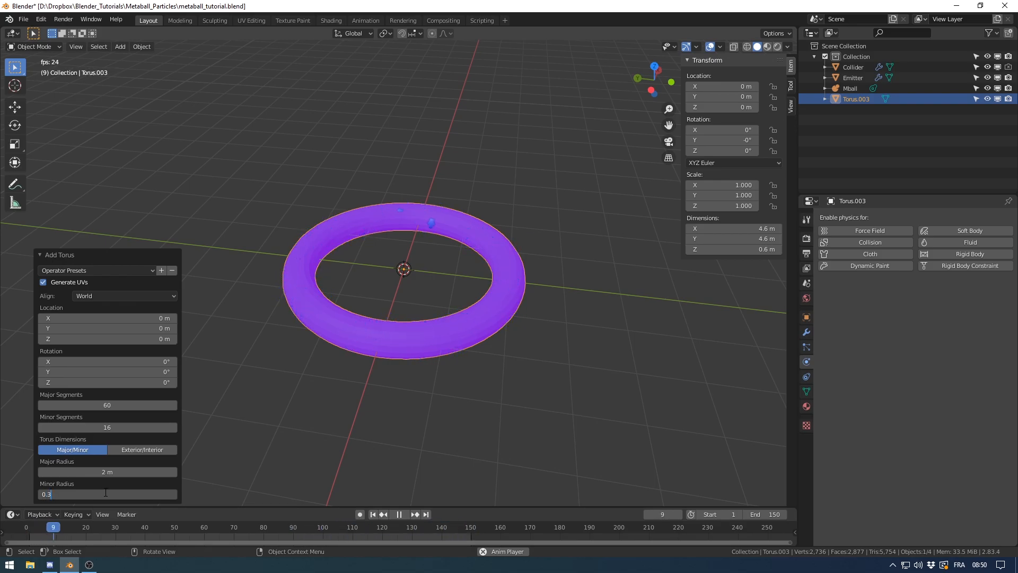
{"action": "key", "text": "Return"}
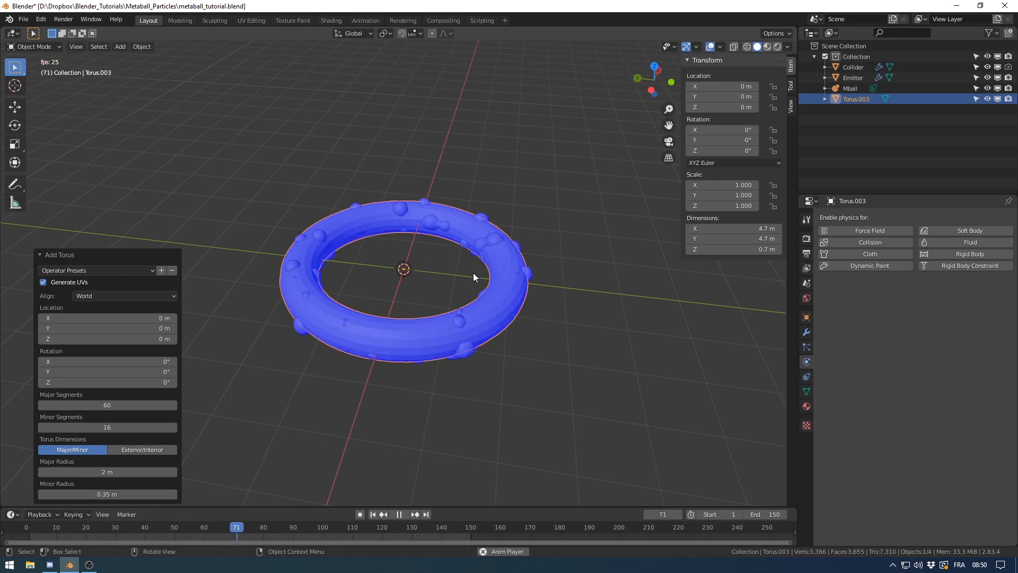
{"action": "middle_click_drag", "start_coordinate": [473, 272], "coordinate": [461, 256]}
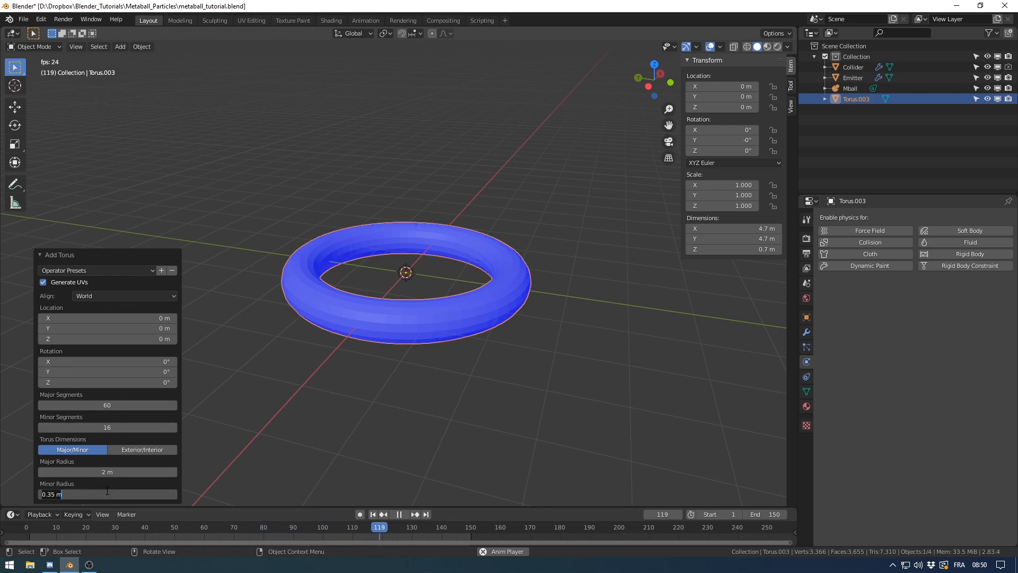
{"action": "key", "text": "Return"}
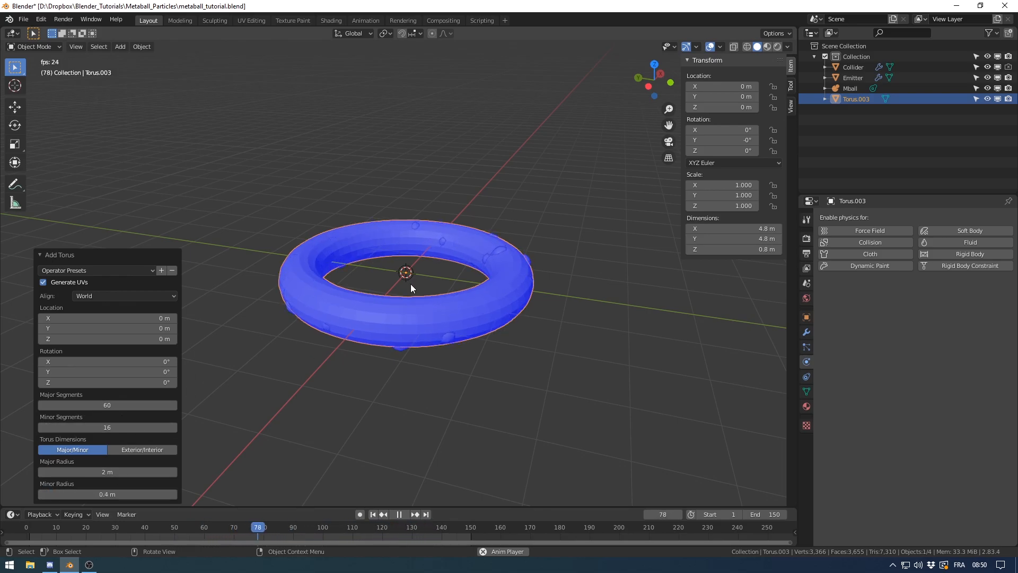
- Thicken the new torus by setting its minor radius to 0.42 m, 0.45 m and finally 0.5 m
{"action": "middle_click_drag", "start_coordinate": [426, 278], "coordinate": [467, 270], "text": "alt"}
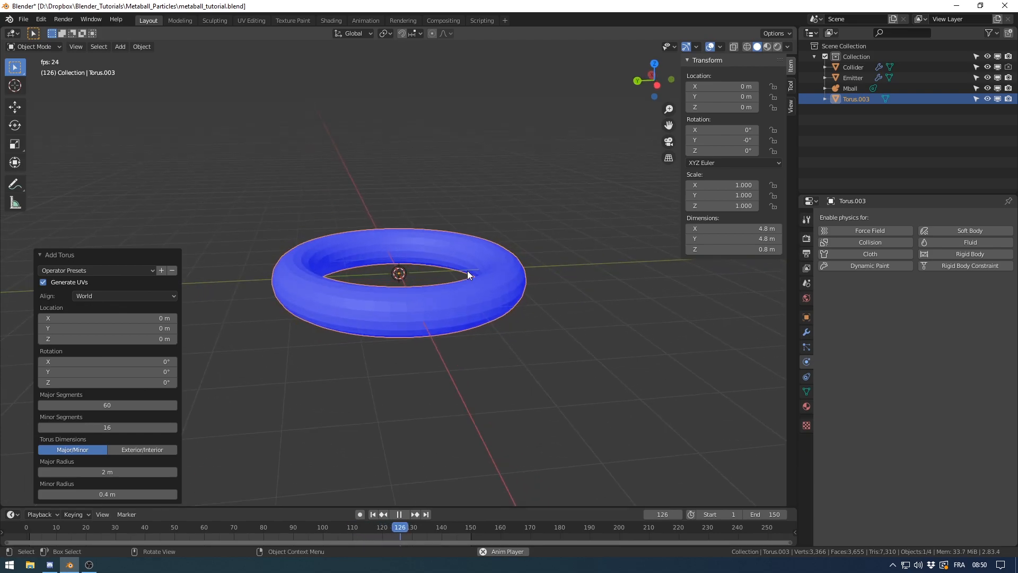
{"action": "scroll", "coordinate": [466, 270], "scroll_direction": "up", "scroll_amount": 3}
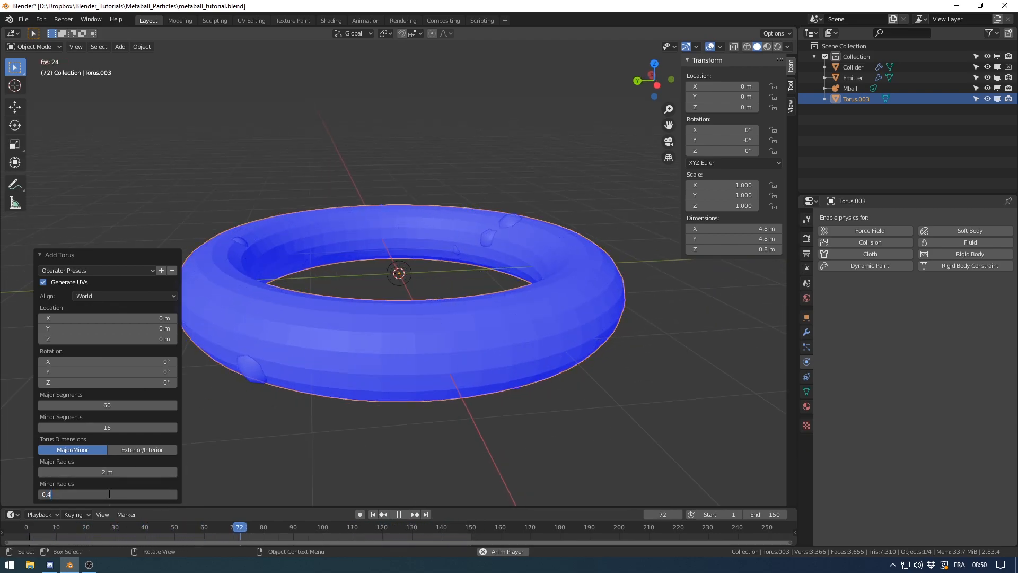
{"action": "type", "text": "2"}
{"action": "key", "text": "Return"}
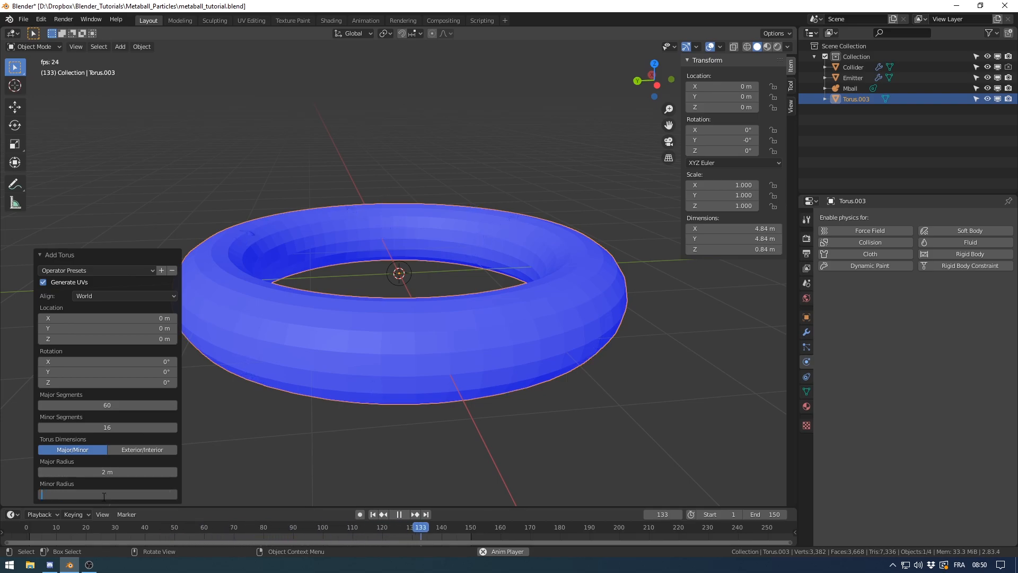
{"action": "type", "text": ".45"}
{"action": "key", "text": "Return"}
{"action": "middle_click_drag", "start_coordinate": [504, 276], "coordinate": [443, 269]}
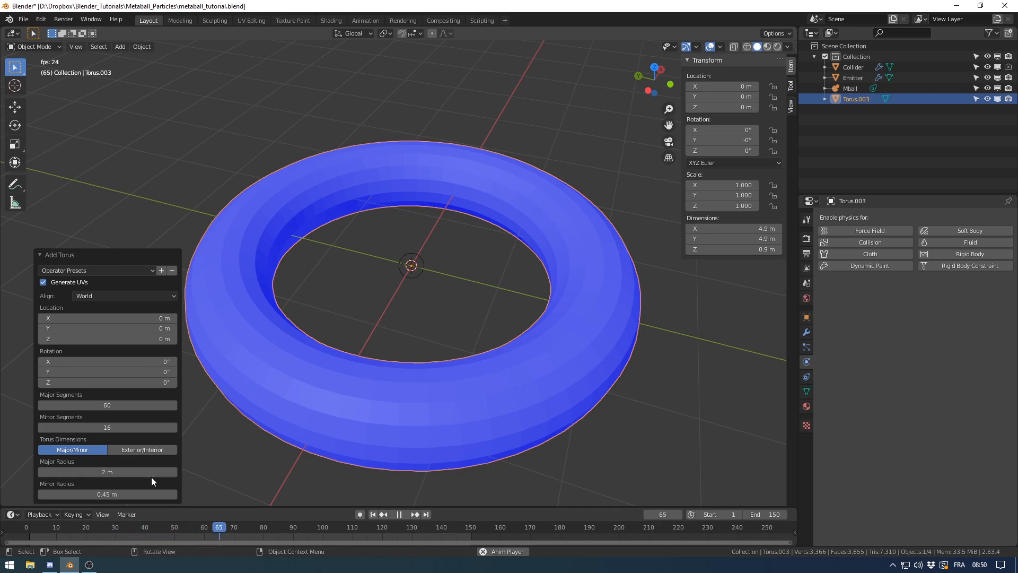
{"action": "double_click", "coordinate": [105, 494]}
{"action": "key", "text": "Return"}
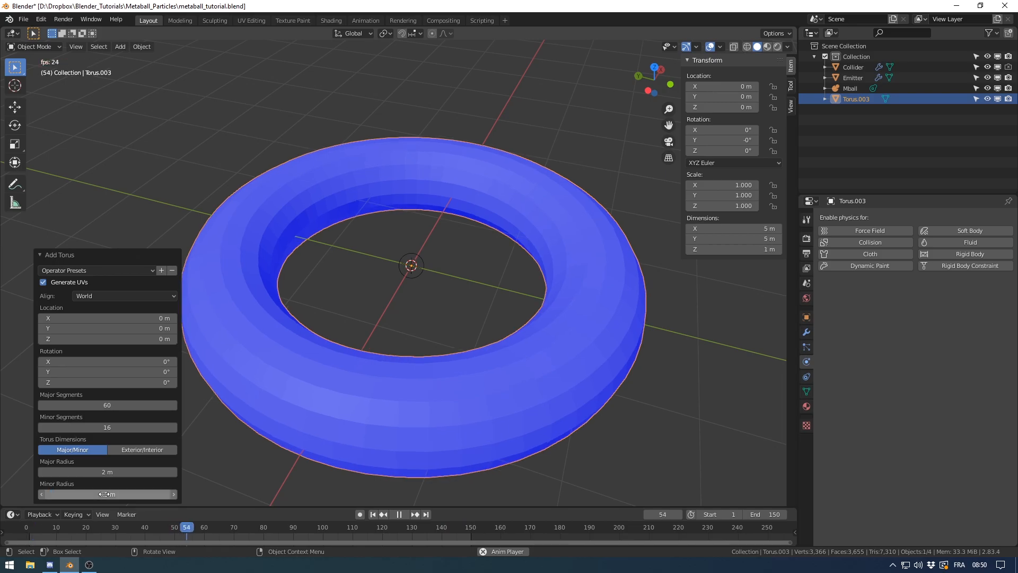
{"action": "middle_click_drag", "start_coordinate": [516, 303], "coordinate": [541, 302]}
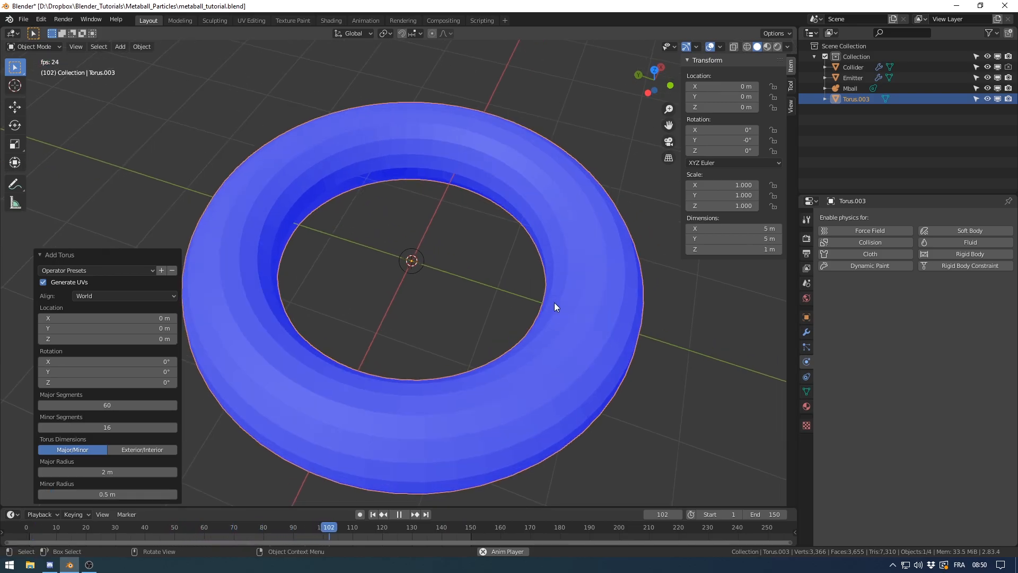
- Shade the outer torus smooth and rename it Torus_Glass
{"action": "right_click", "coordinate": [543, 325]}
{"action": "left_click", "coordinate": [543, 326]}
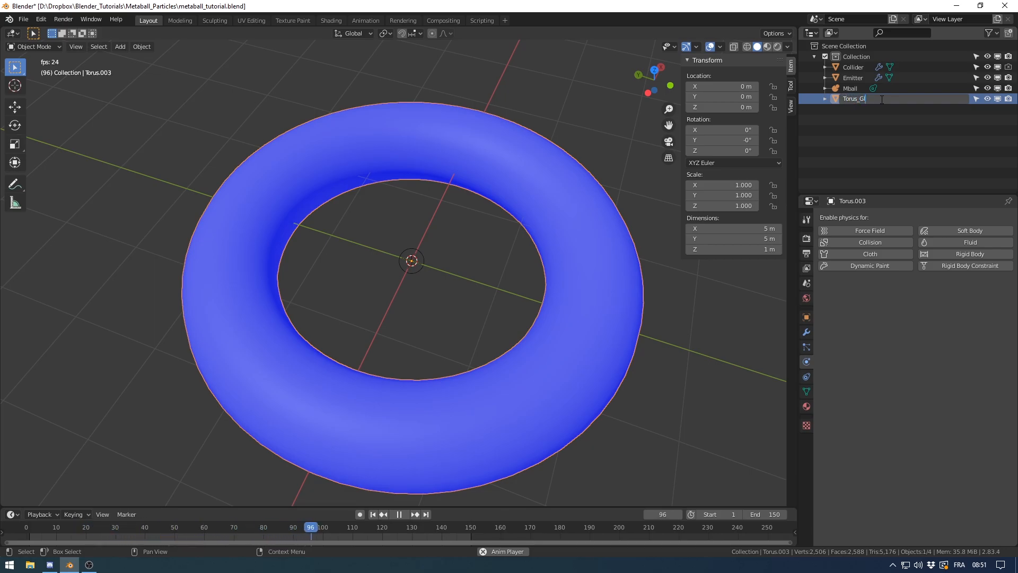
{"action": "left_click", "coordinate": [987, 98]}
{"action": "left_click", "coordinate": [988, 99]}
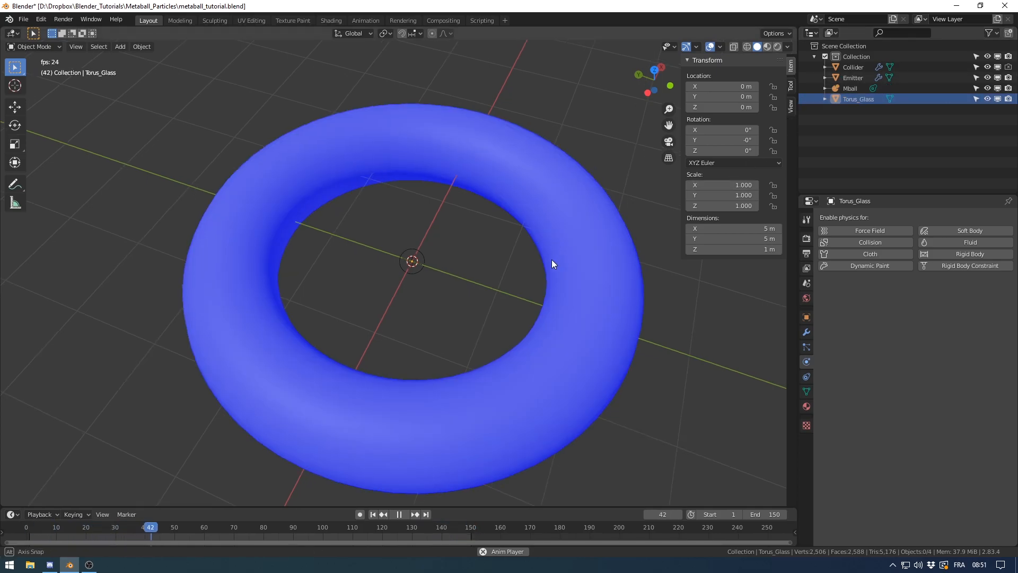
- Turn off the Face Orientation overlay in the viewport
{"action": "middle_click_drag", "start_coordinate": [555, 262], "coordinate": [594, 250]}
{"action": "left_click", "coordinate": [721, 47]}
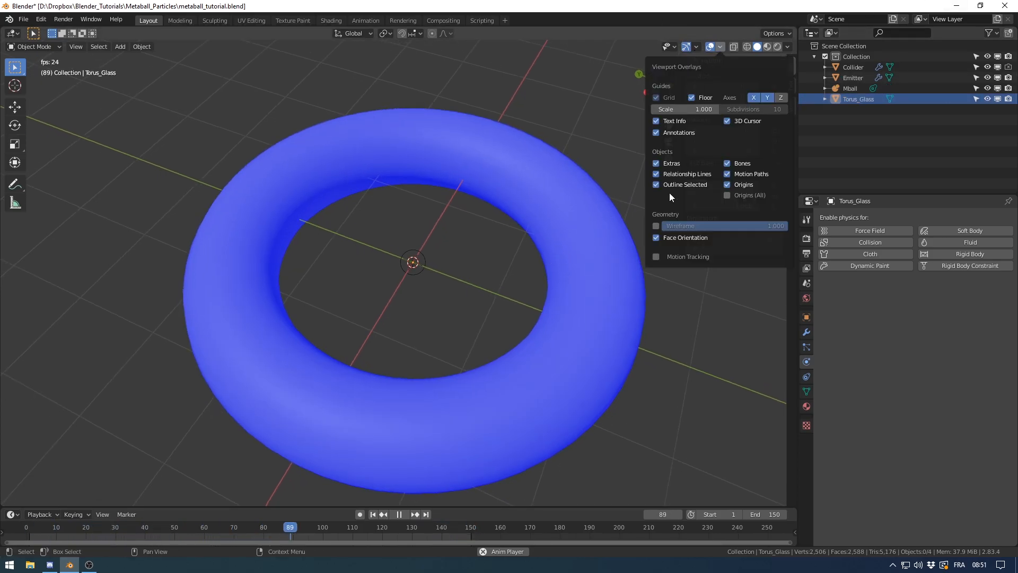
{"action": "left_click", "coordinate": [663, 240]}
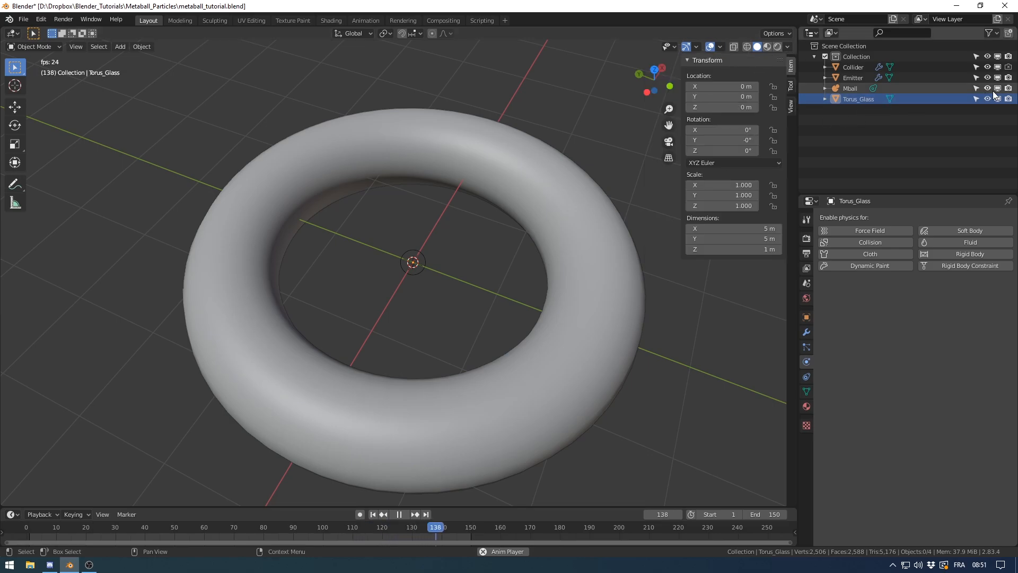
- Hide Torus_Glass and the Collider in the viewport so only the metaball particles are shown
{"action": "left_click", "coordinate": [988, 99]}
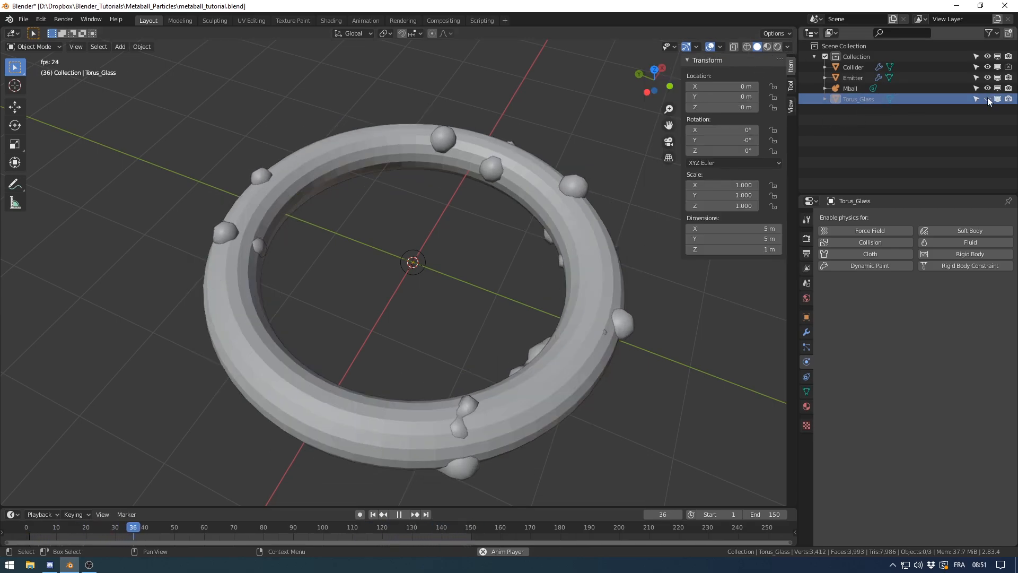
{"action": "left_click", "coordinate": [988, 67]}
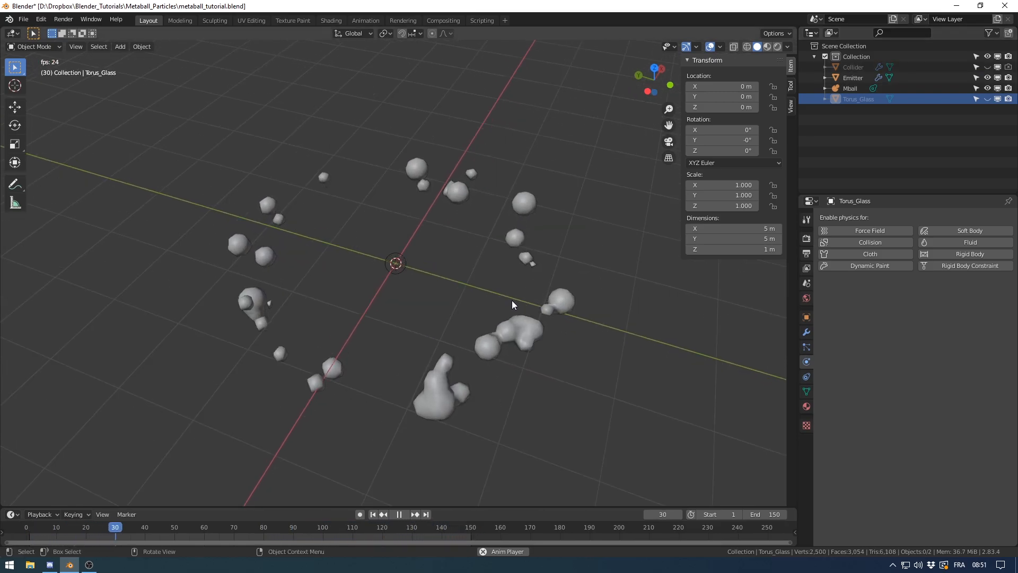
{"action": "left_click", "coordinate": [807, 332]}
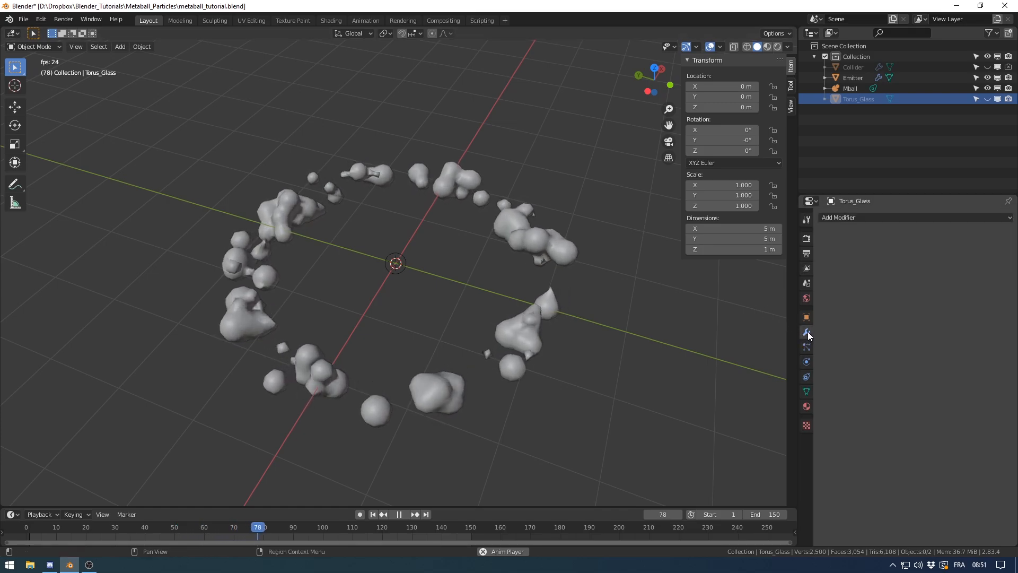
{"action": "middle_click_drag", "start_coordinate": [594, 326], "coordinate": [628, 295]}
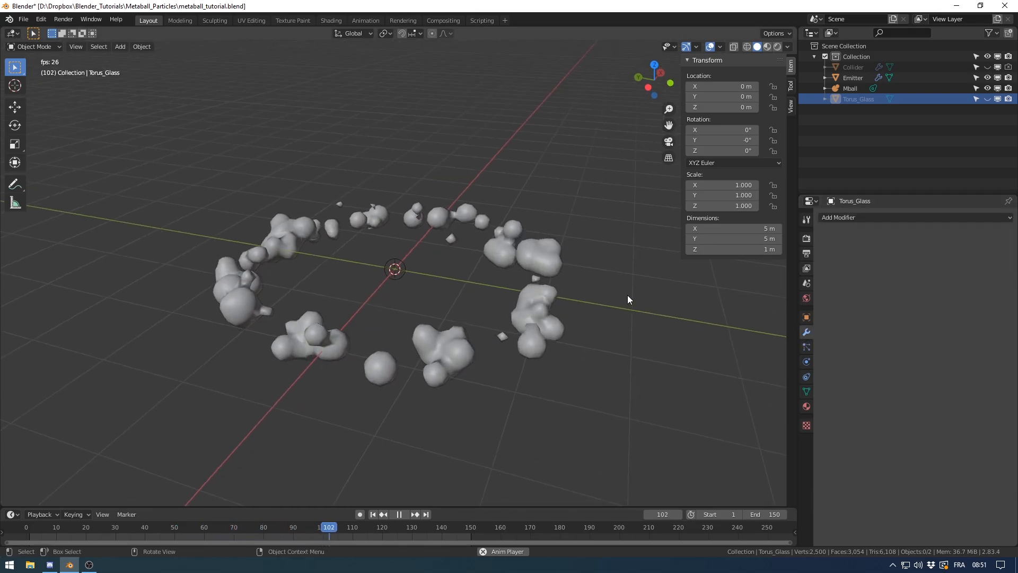
{"action": "left_click", "coordinate": [807, 347]}
{"action": "left_click", "coordinate": [807, 361]}
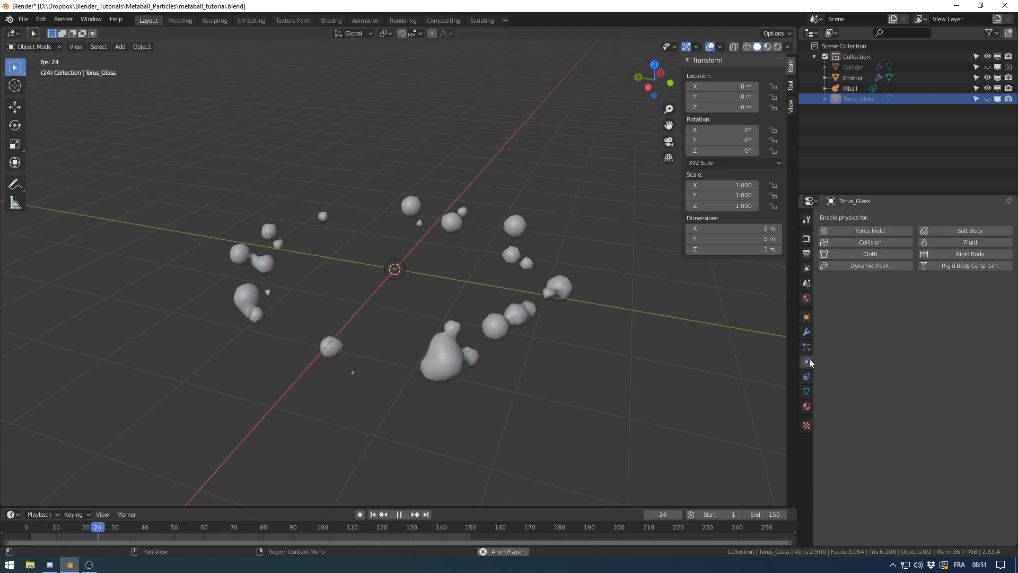
- Select the Emitter, and briefly show the Collider around it before hiding it again
{"action": "left_click", "coordinate": [854, 78]}
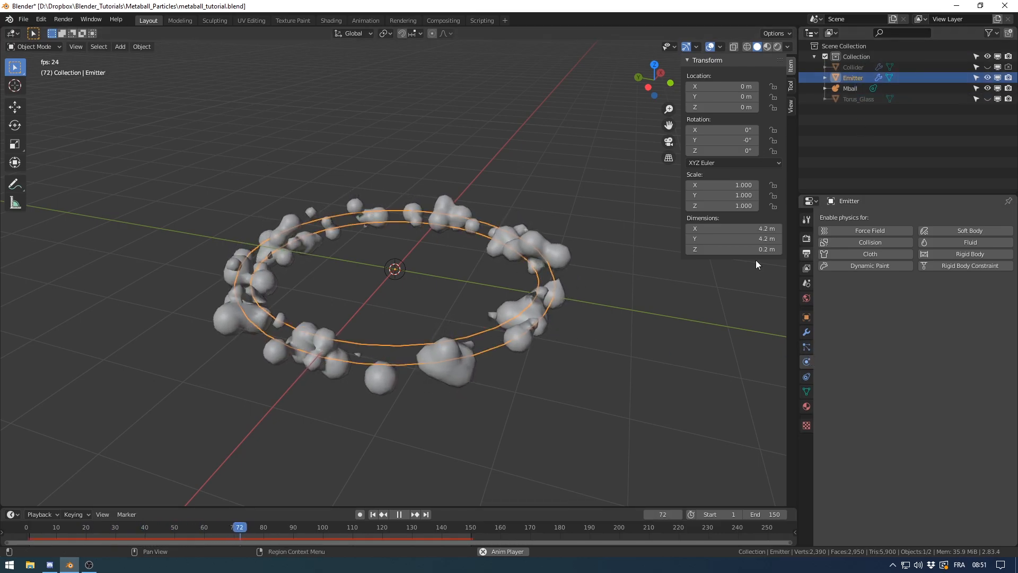
{"action": "middle_click_drag", "start_coordinate": [513, 325], "coordinate": [498, 331]}
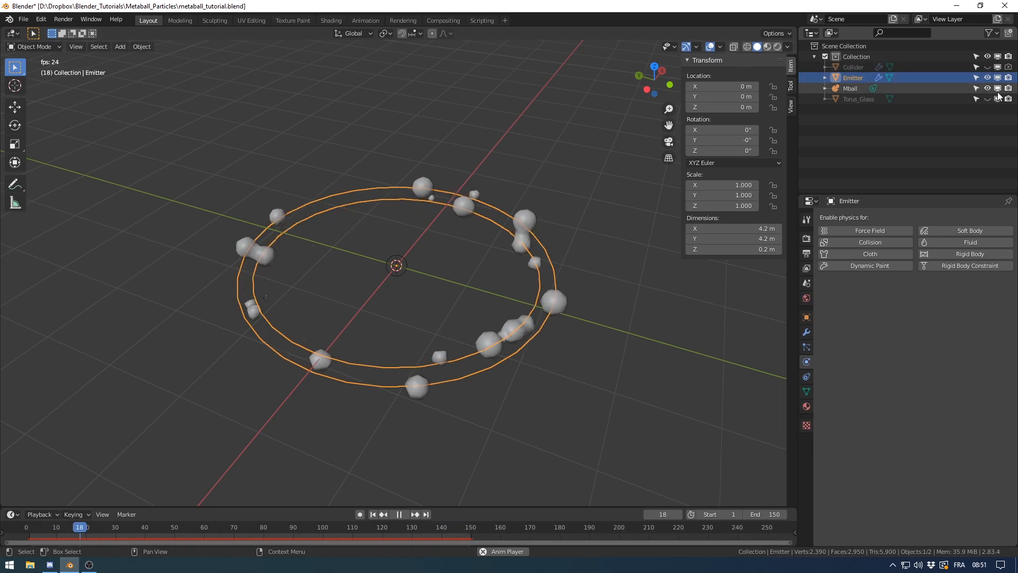
{"action": "left_click", "coordinate": [987, 68]}
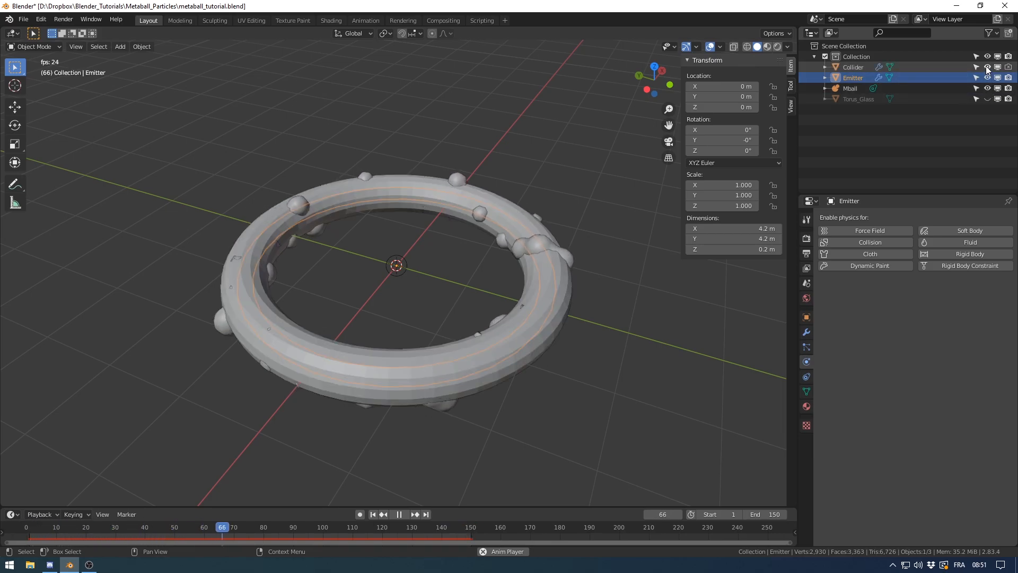
{"action": "left_click", "coordinate": [986, 66]}
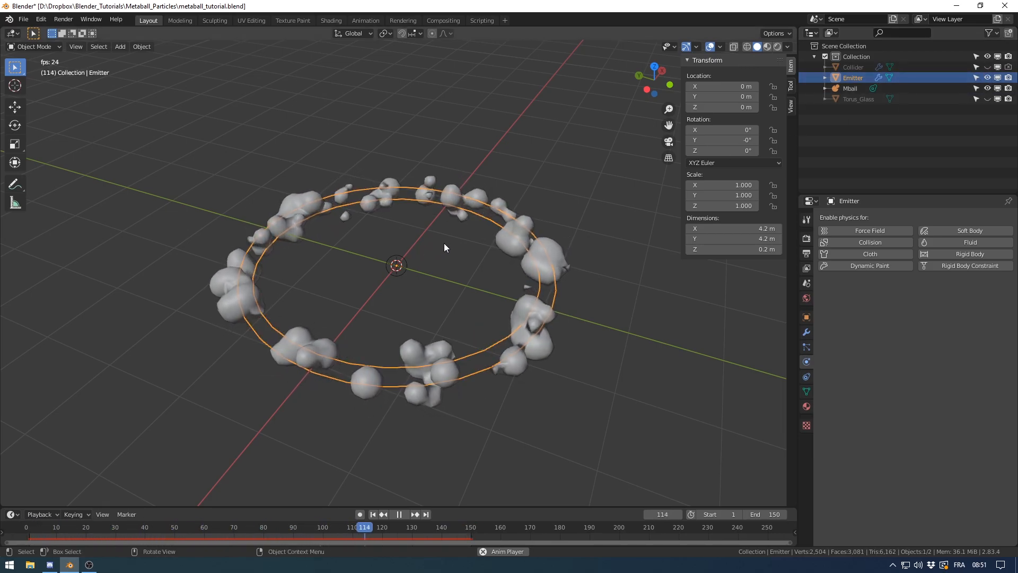
- Look at the ring from the top view, stop the playback and return to frame 1
{"action": "key", "text": "KP_7"}
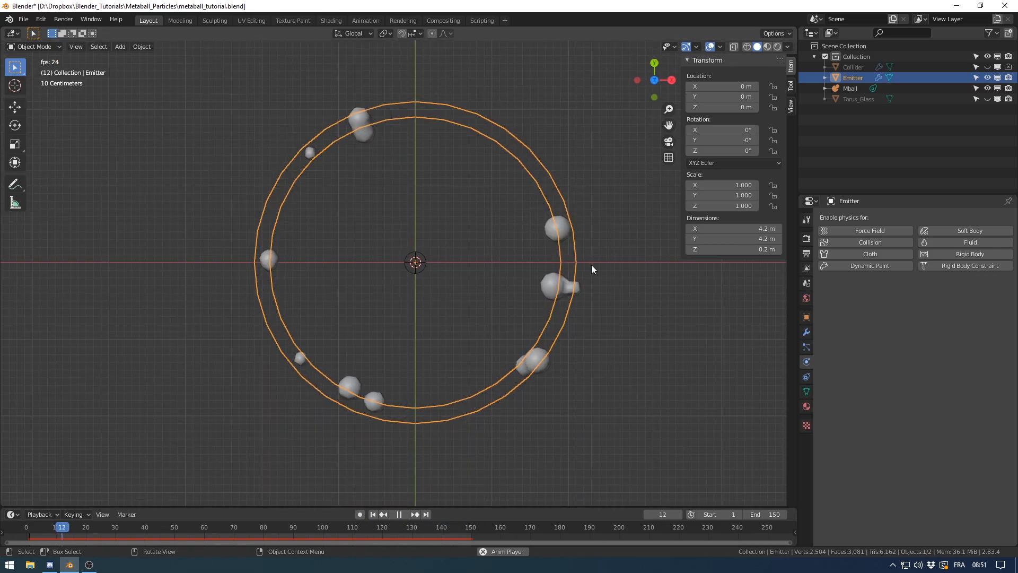
{"action": "left_click", "coordinate": [807, 332]}
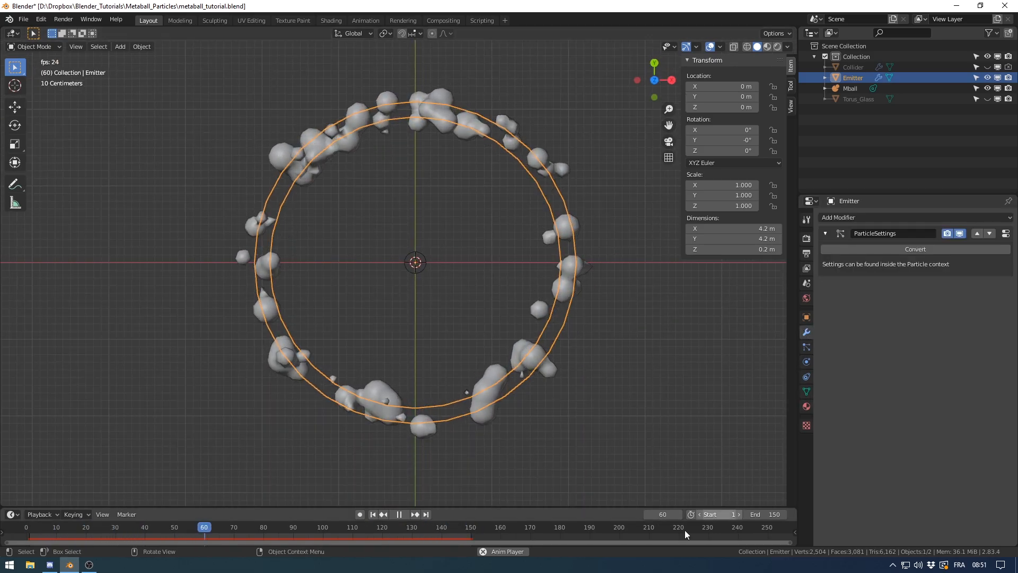
{"action": "left_click", "coordinate": [399, 514]}
{"action": "left_click", "coordinate": [374, 514]}
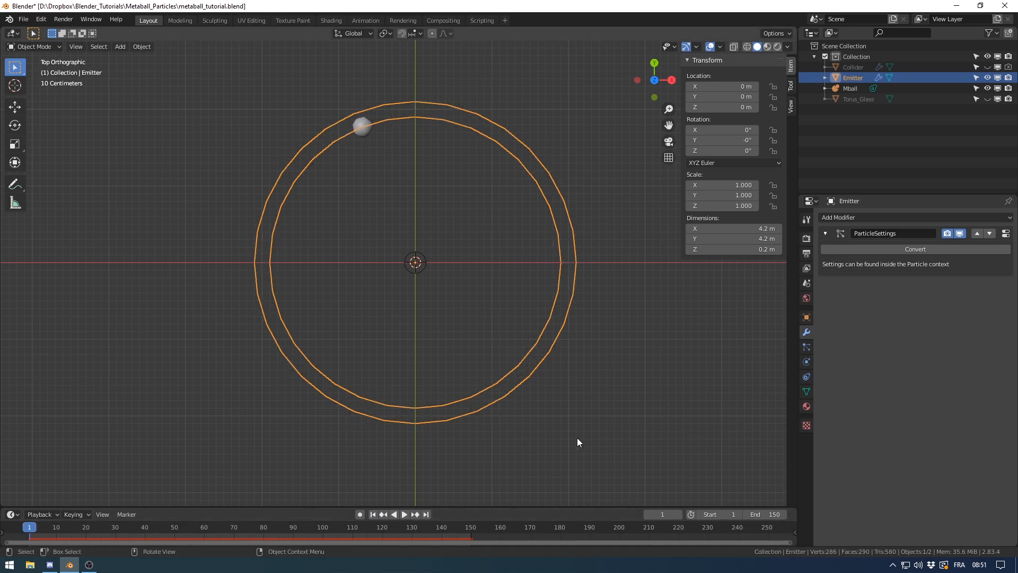
- Review the Emitter's particle emission, velocity, render and viewport display settings
{"action": "left_click", "coordinate": [807, 347]}
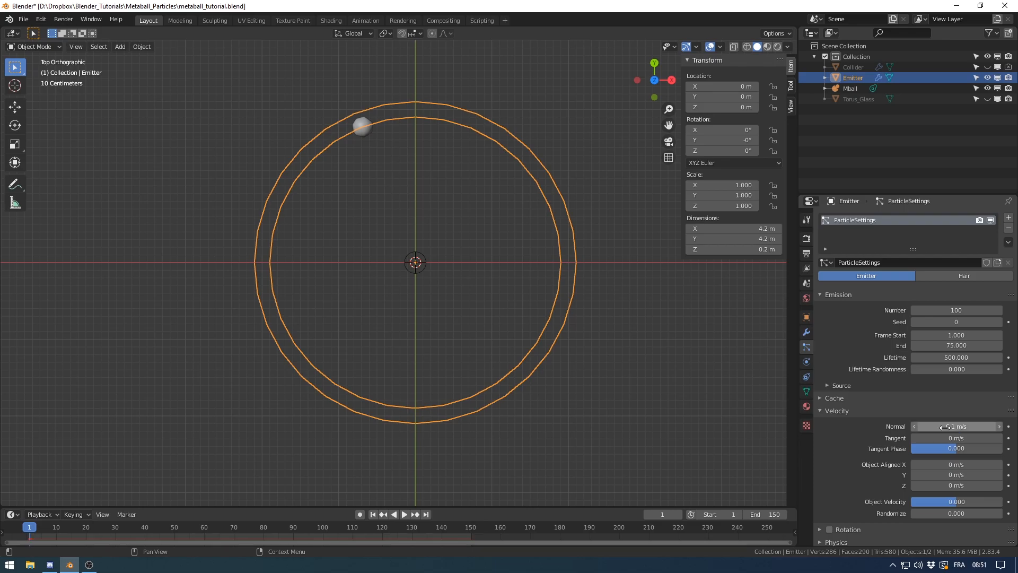
{"action": "scroll", "coordinate": [889, 459], "scroll_direction": "down", "scroll_amount": 10}
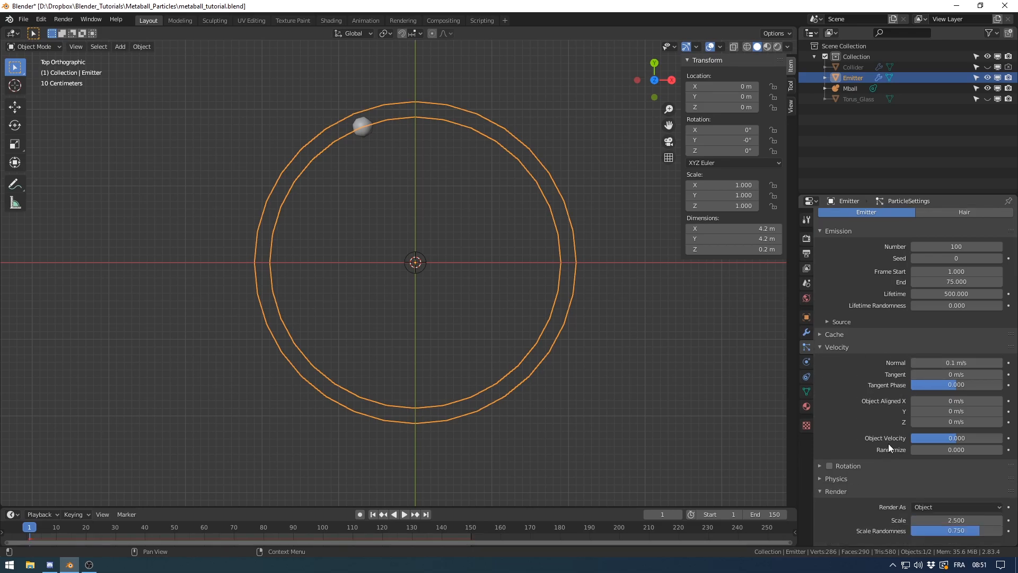
{"action": "scroll", "coordinate": [889, 444], "scroll_direction": "down", "scroll_amount": 2}
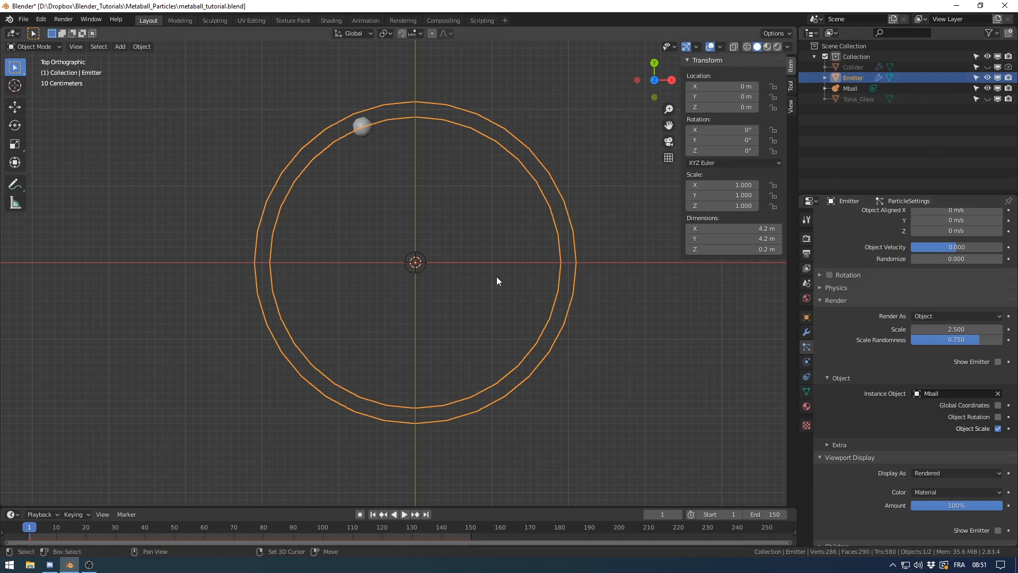
{"action": "middle_click_drag", "start_coordinate": [496, 275], "coordinate": [480, 275], "text": "shift"}
{"action": "scroll", "coordinate": [860, 305], "scroll_direction": "up", "scroll_amount": 5}
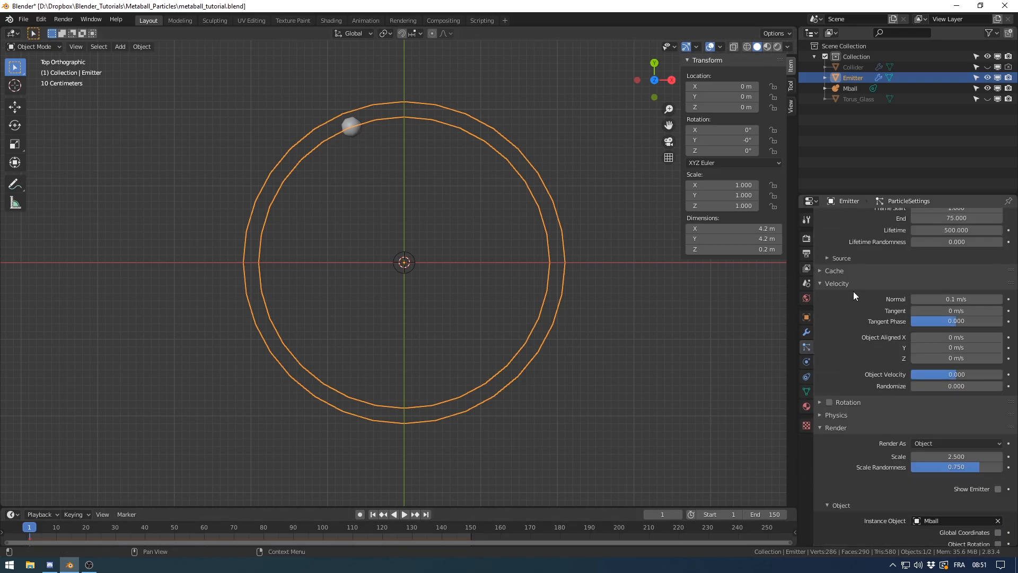
- Set the scene's end frame to 500 in the output settings
{"action": "left_click", "coordinate": [807, 239]}
{"action": "left_click", "coordinate": [806, 254]}
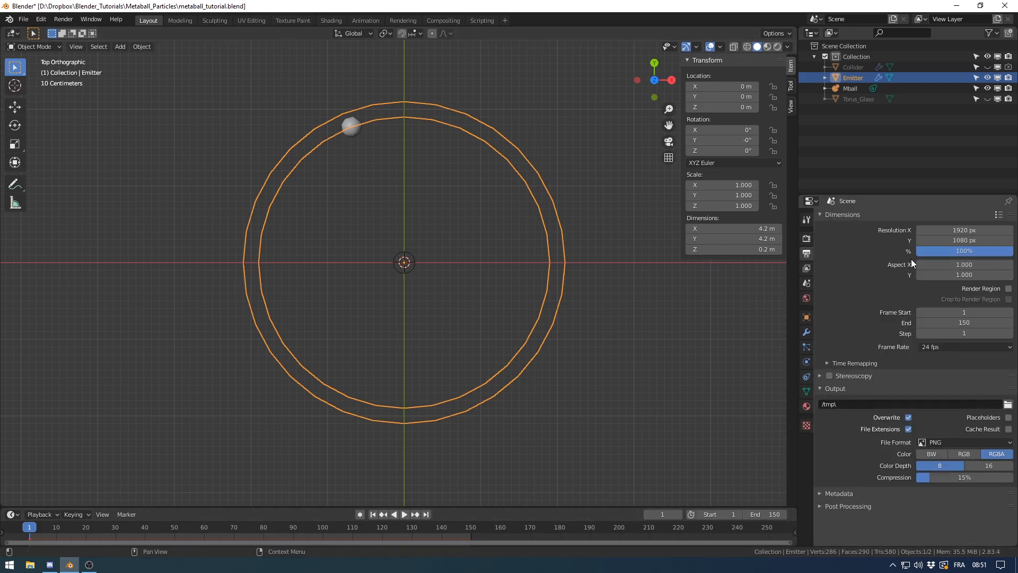
{"action": "left_click", "coordinate": [955, 323]}
{"action": "type", "text": "500"}
{"action": "key", "text": "Return"}
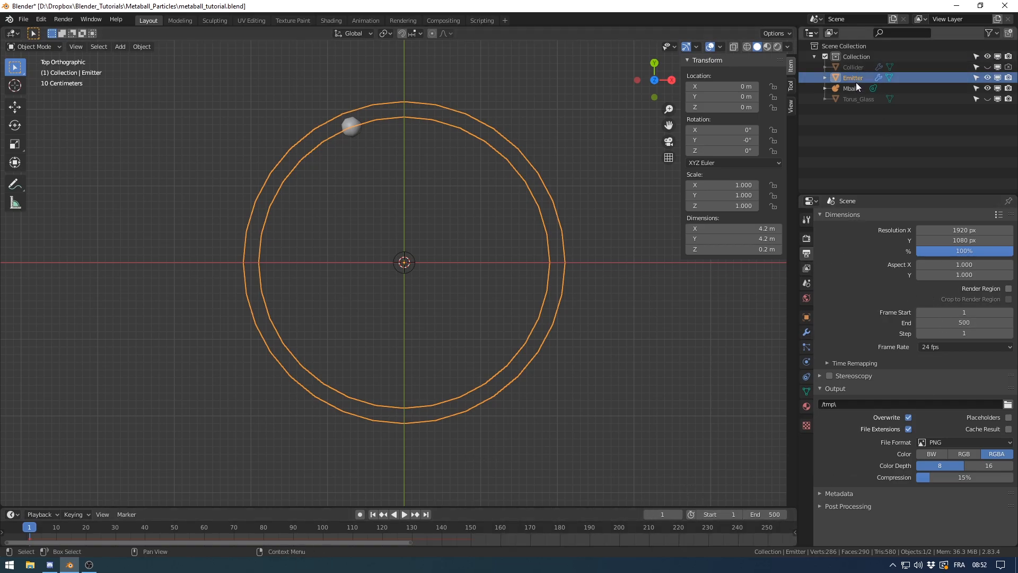
- Display the Emitter's particle settings, fit the extended frame range in the timeline and play the animation
{"action": "left_click", "coordinate": [807, 347]}
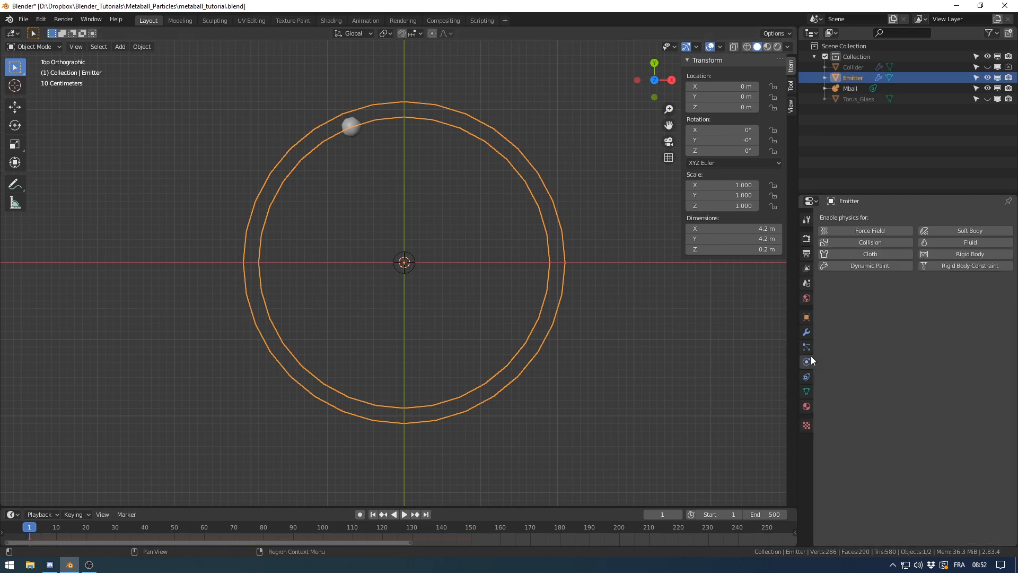
{"action": "scroll", "coordinate": [855, 345], "scroll_direction": "down", "scroll_amount": 5}
{"action": "scroll", "coordinate": [855, 344], "scroll_direction": "up", "scroll_amount": 5}
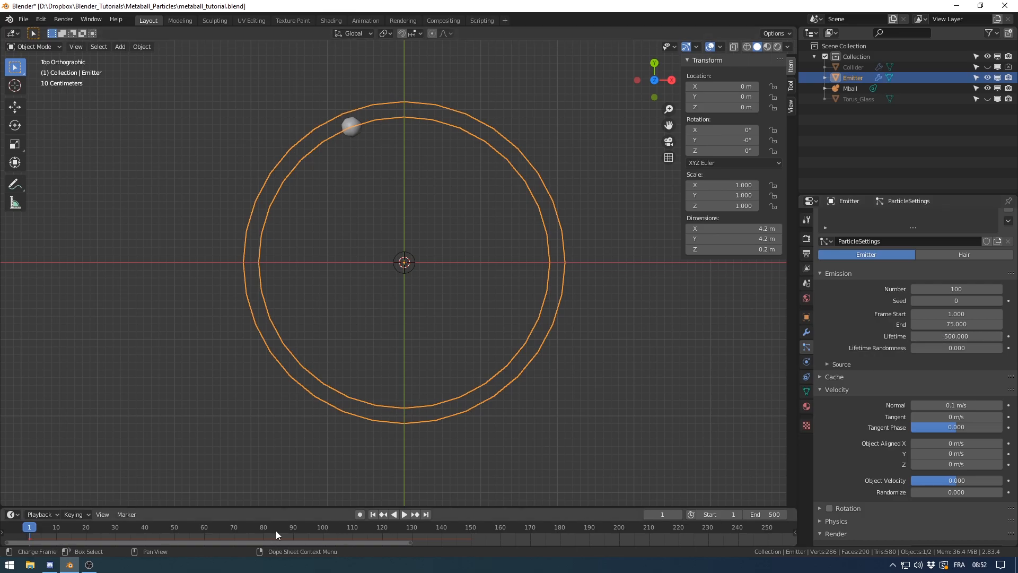
{"action": "scroll", "coordinate": [419, 468], "scroll_direction": "down", "scroll_amount": 6}
{"action": "scroll", "coordinate": [563, 528], "scroll_direction": "down", "scroll_amount": 8}
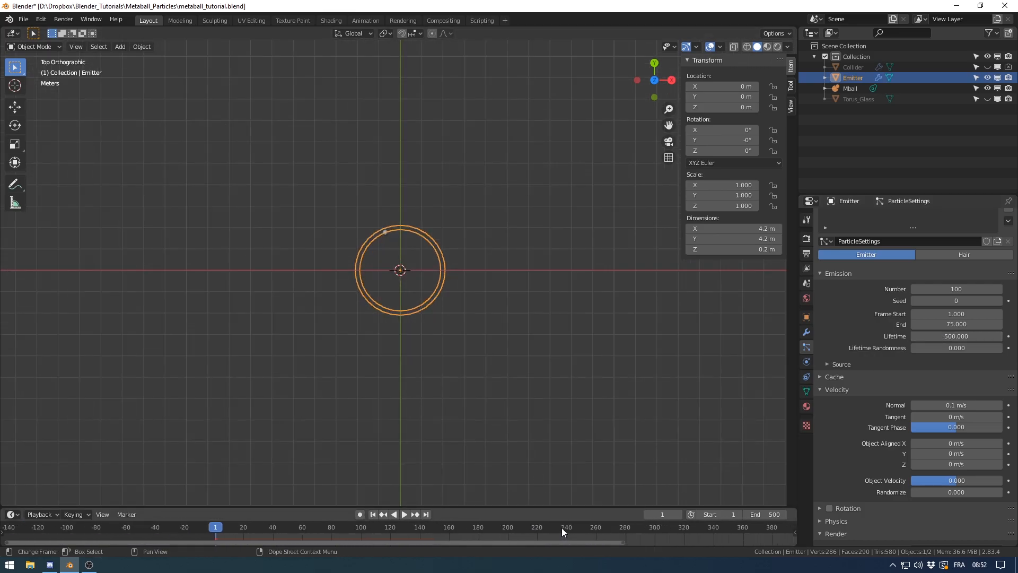
{"action": "left_click", "coordinate": [404, 514]}
{"action": "scroll", "coordinate": [431, 385], "scroll_direction": "up", "scroll_amount": 5}
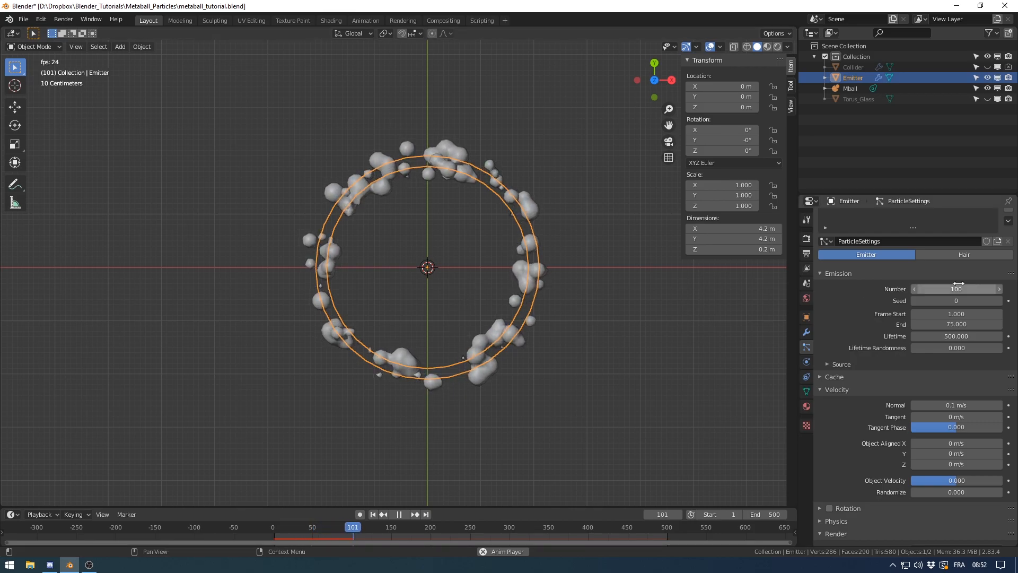
- Rewind to frame 1, set the Emitter's normal velocity to 0 m/s and replay the particle animation
{"action": "left_click", "coordinate": [401, 514]}
{"action": "left_click", "coordinate": [375, 514]}
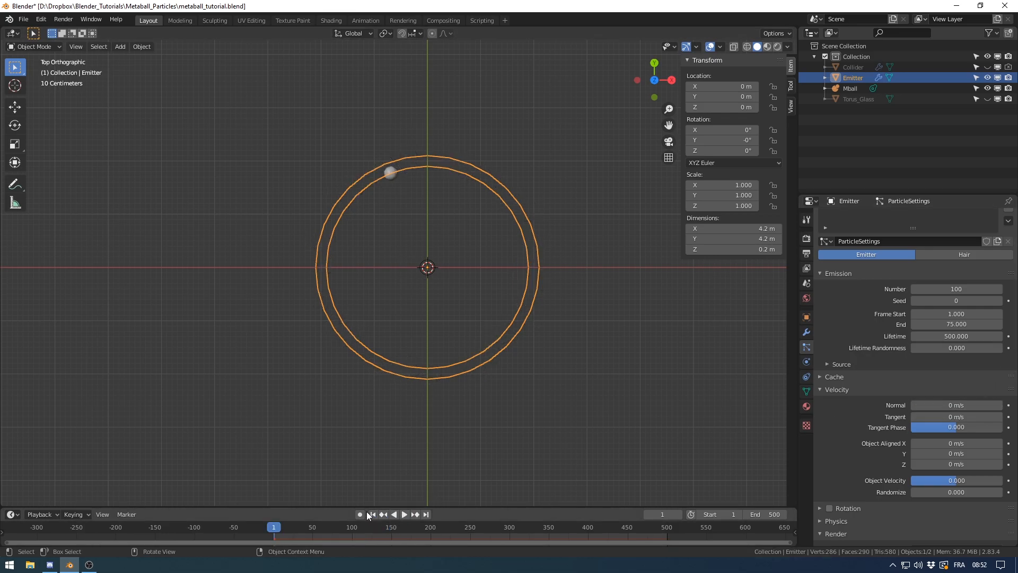
{"action": "left_click", "coordinate": [405, 515]}
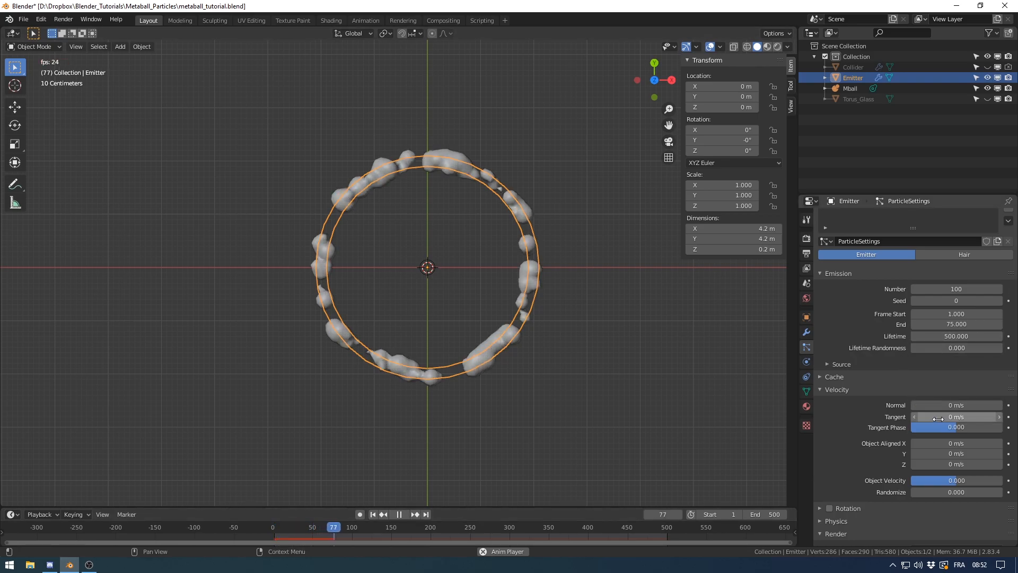
{"action": "middle_click_drag", "start_coordinate": [553, 289], "coordinate": [446, 406]}
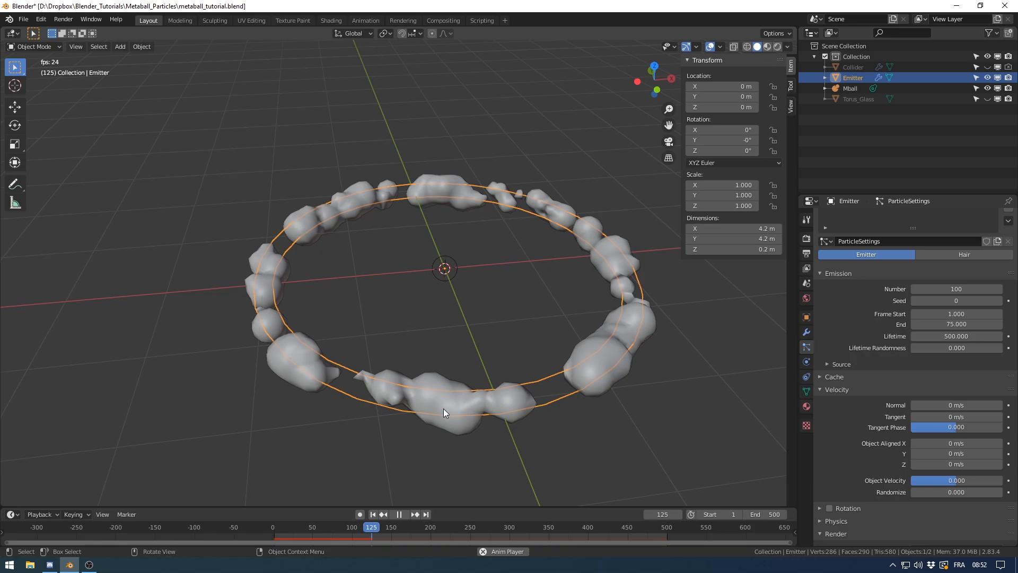
- Stop the animation and add a Vortex force field at the scene origin
{"action": "scroll", "coordinate": [466, 404], "scroll_direction": "down", "scroll_amount": 1}
{"action": "left_click", "coordinate": [399, 514]}
{"action": "key", "text": "shift+a"}
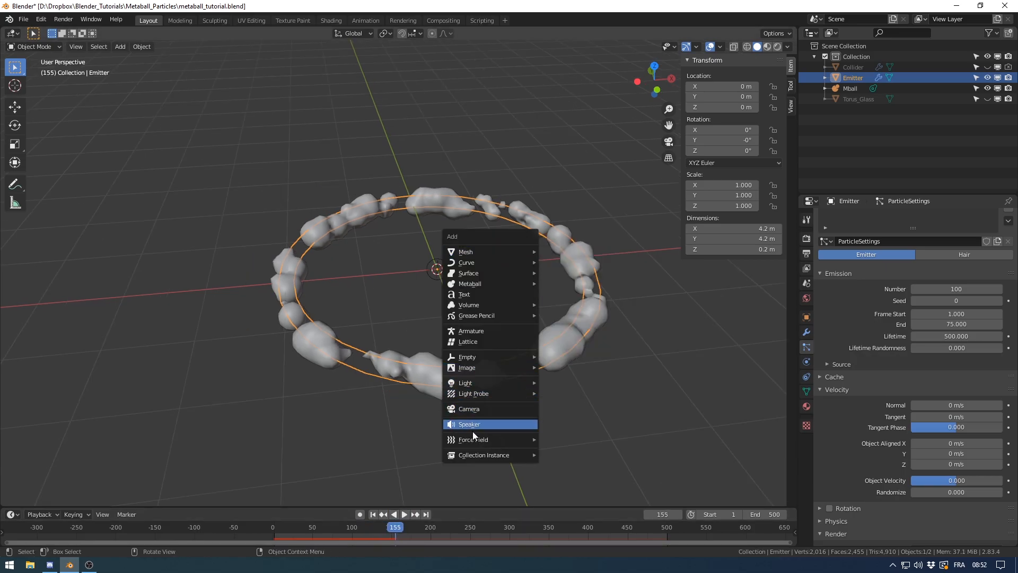
{"action": "mouse_move", "coordinate": [472, 439]}
{"action": "left_click", "coordinate": [574, 323]}
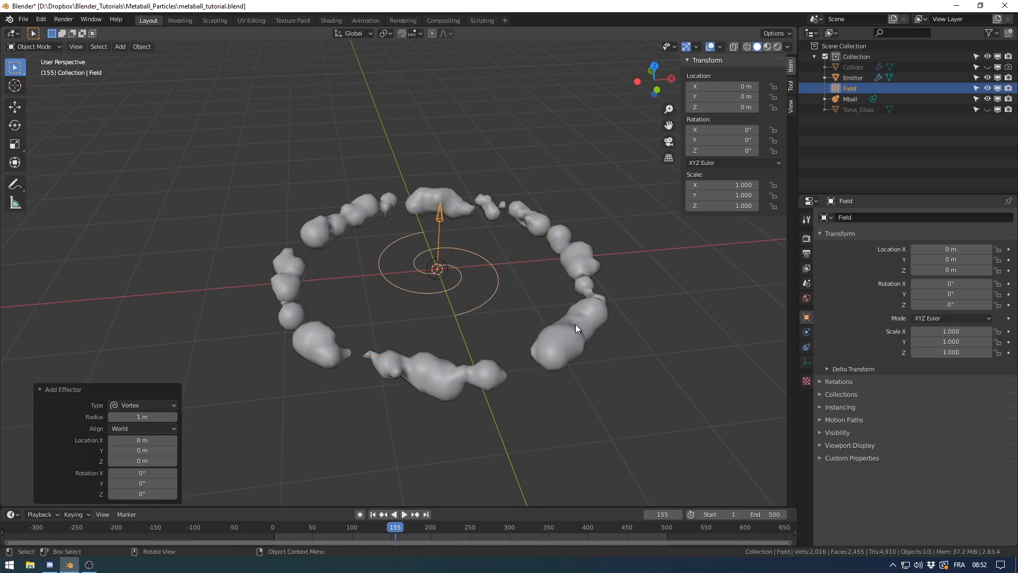
{"action": "middle_click_drag", "start_coordinate": [575, 324], "coordinate": [492, 289]}
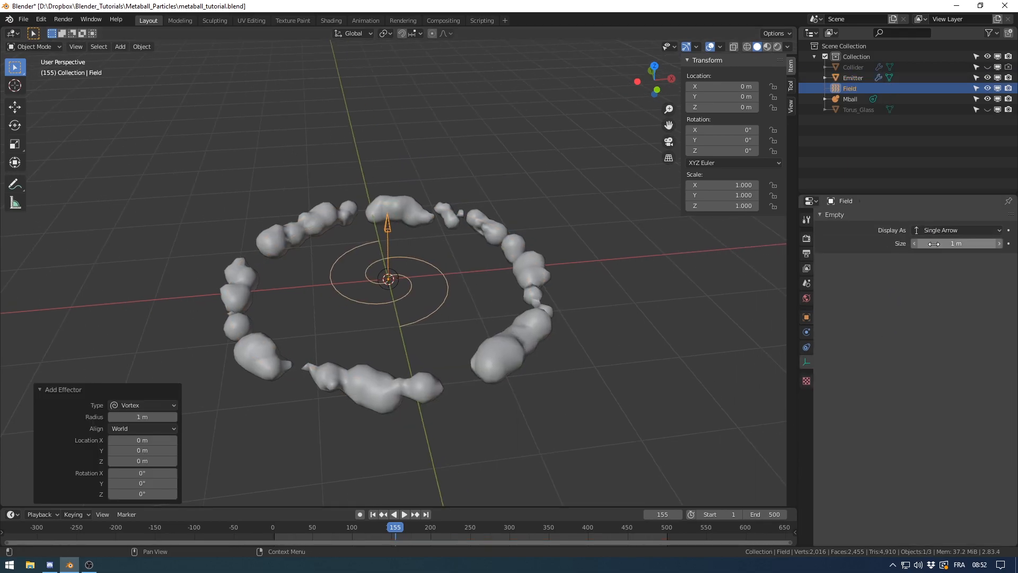
- Show the Vortex field's physics settings and set its falloff shape to Tube
{"action": "left_click", "coordinate": [807, 332]}
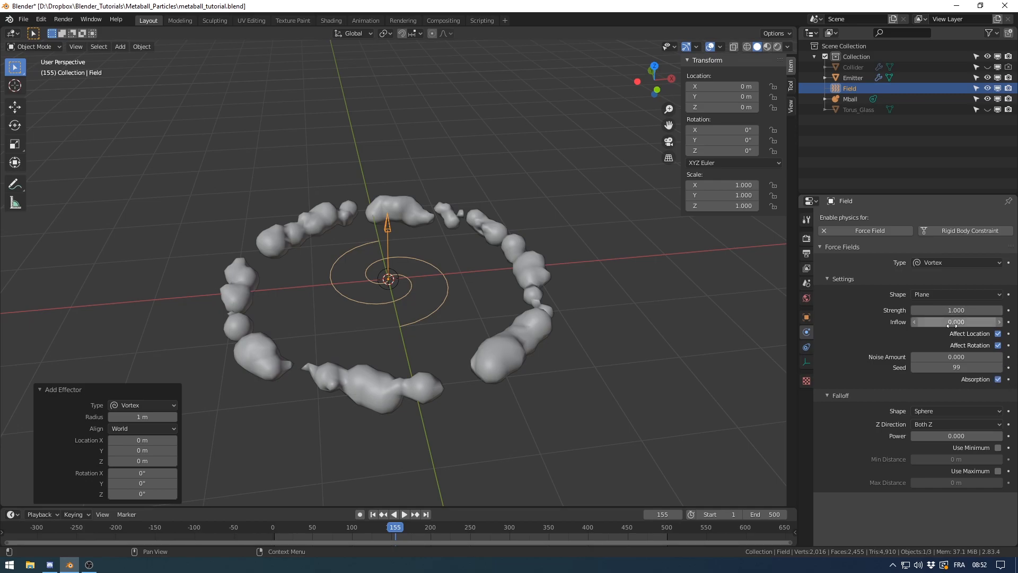
{"action": "key", "text": "Return"}
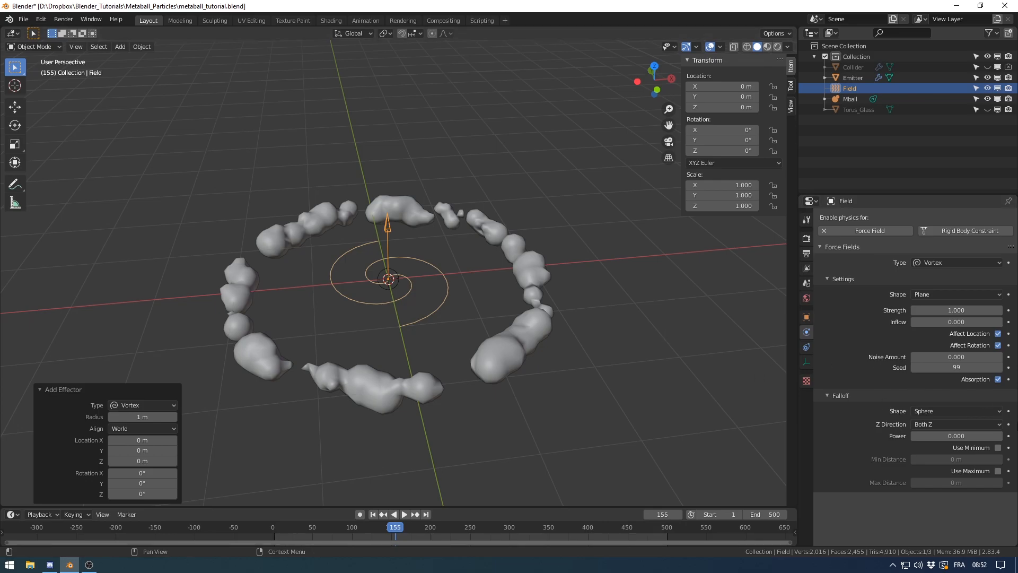
{"action": "left_click", "coordinate": [948, 412]}
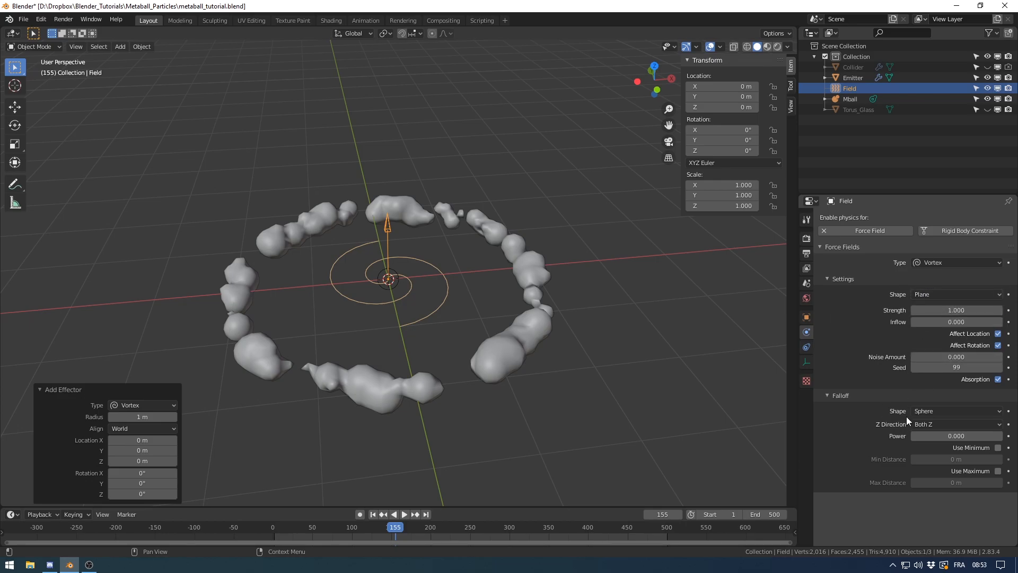
{"action": "left_click", "coordinate": [921, 413]}
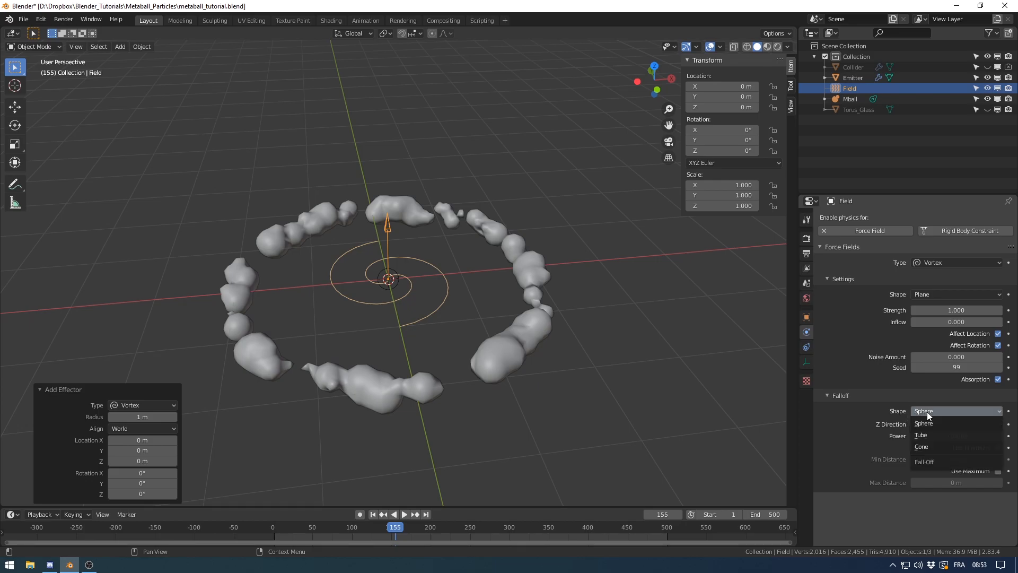
{"action": "left_click", "coordinate": [927, 431]}
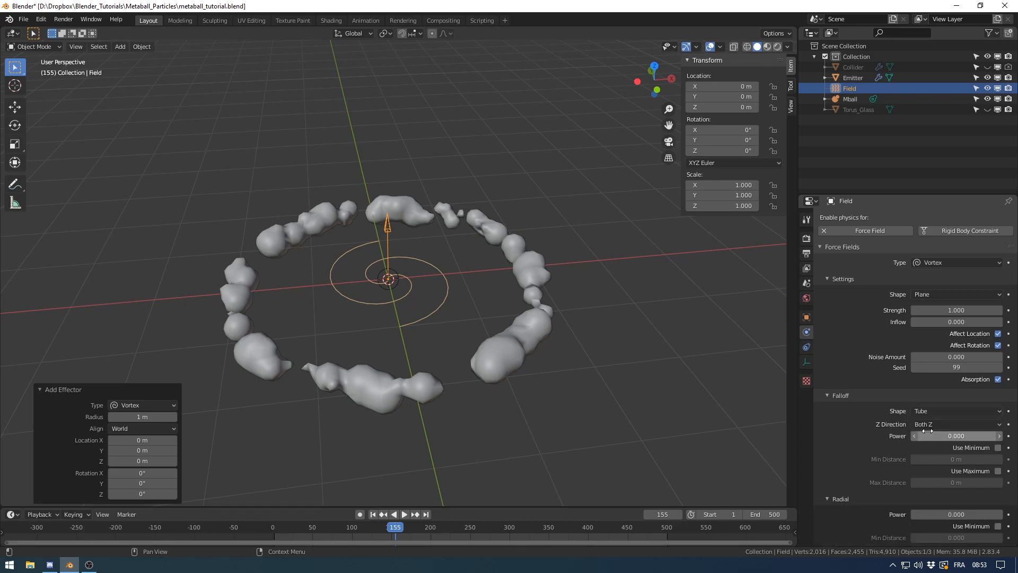
- Enable the field's minimum and maximum falloff limits with a min distance of 0.2 m and a max distance of 0.29 m
{"action": "left_click", "coordinate": [998, 447]}
{"action": "left_click", "coordinate": [998, 471]}
{"action": "middle_click_drag", "start_coordinate": [543, 351], "coordinate": [549, 339]}
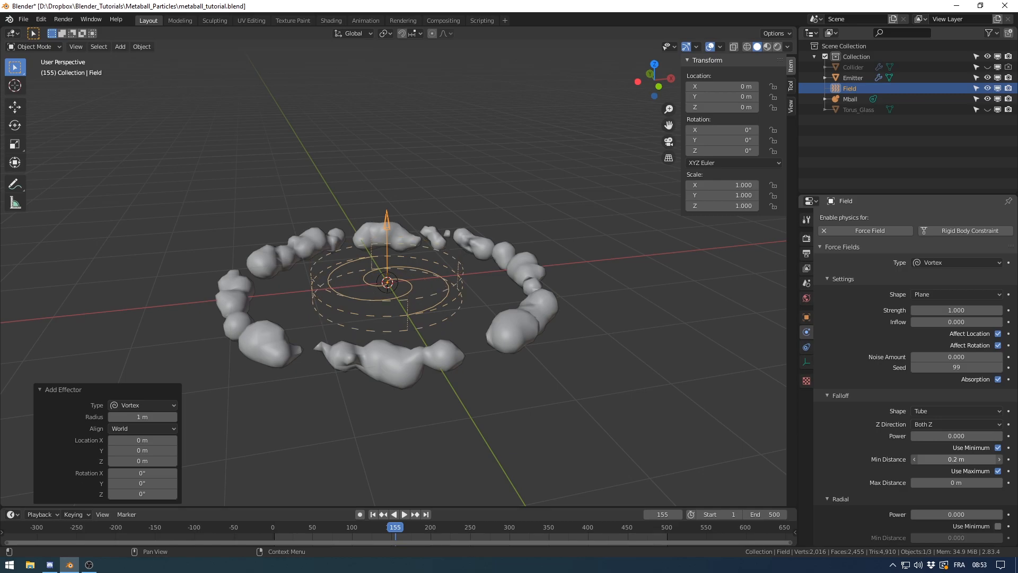
{"action": "middle_click_drag", "start_coordinate": [554, 304], "coordinate": [563, 273]}
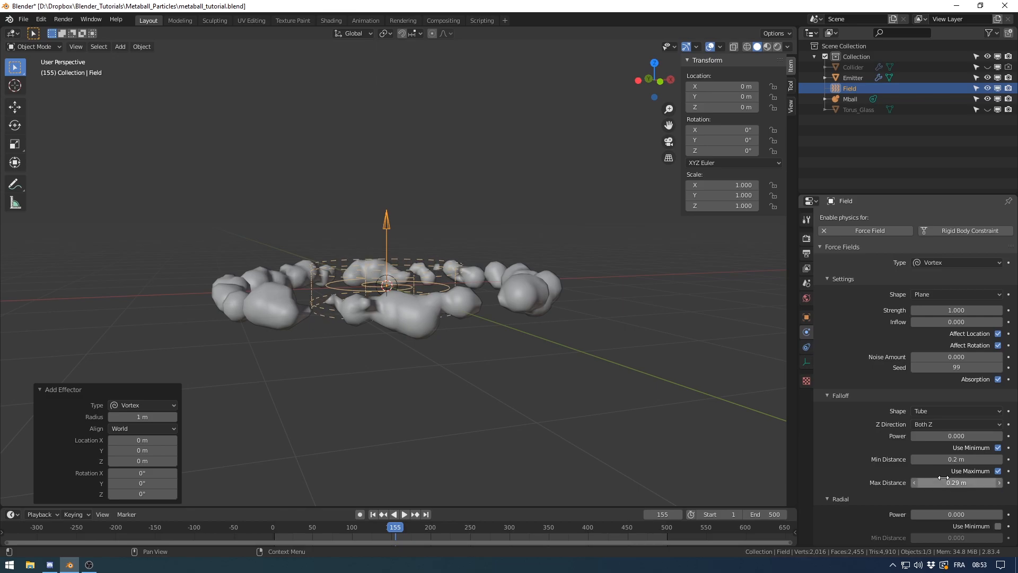
- Enable the radial falloff limits without keyframes, setting the min distance to 1.6 and the max distance to 2.2
{"action": "scroll", "coordinate": [988, 531], "scroll_direction": "down", "scroll_amount": 1}
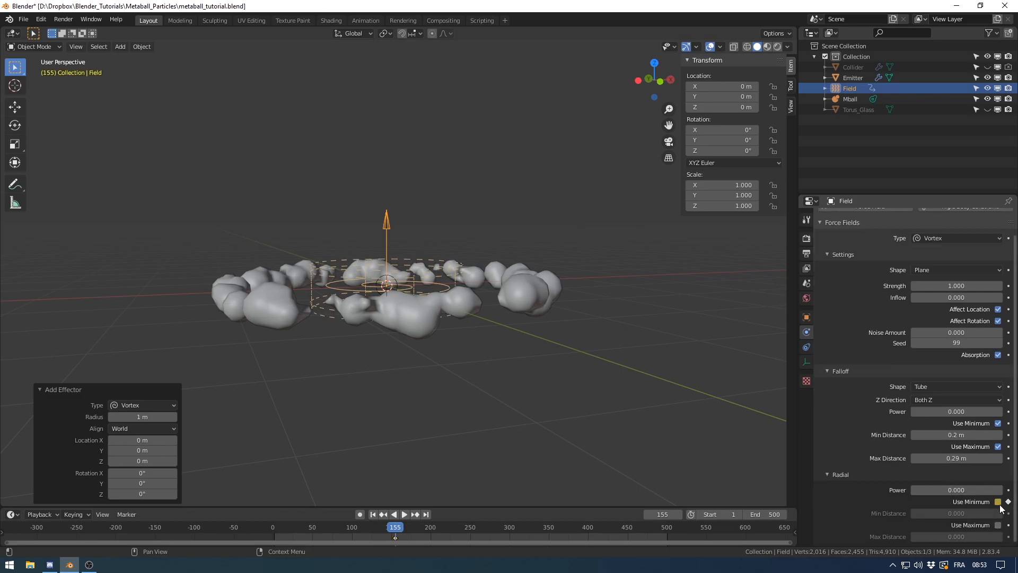
{"action": "left_click", "coordinate": [1008, 502]}
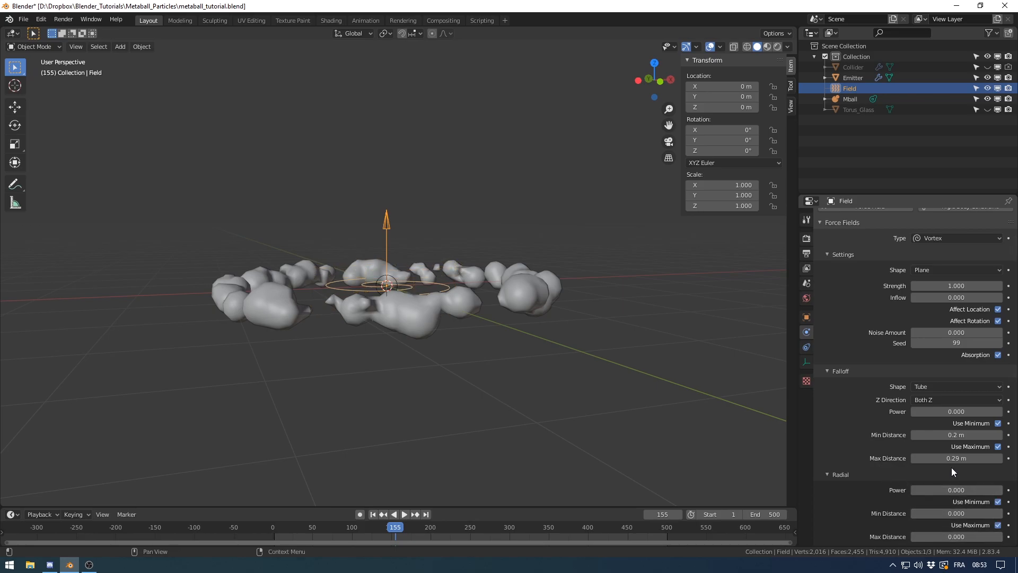
{"action": "mouse_move", "coordinate": [956, 537]}
{"action": "left_mouse_down"}
{"action": "mouse_move", "coordinate": [982, 536]}
{"action": "mouse_move", "coordinate": [970, 537]}
{"action": "left_mouse_up"}
{"action": "middle_click_drag", "start_coordinate": [506, 342], "coordinate": [504, 392]}
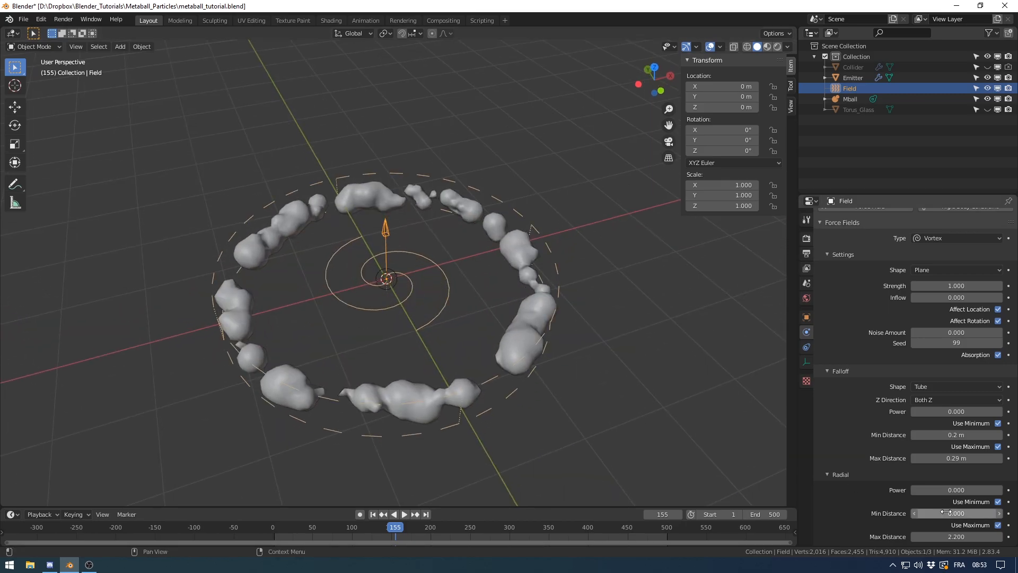
{"action": "left_click_drag", "start_coordinate": [956, 514], "coordinate": [951, 514]}
{"action": "middle_click_drag", "start_coordinate": [644, 326], "coordinate": [592, 302]}
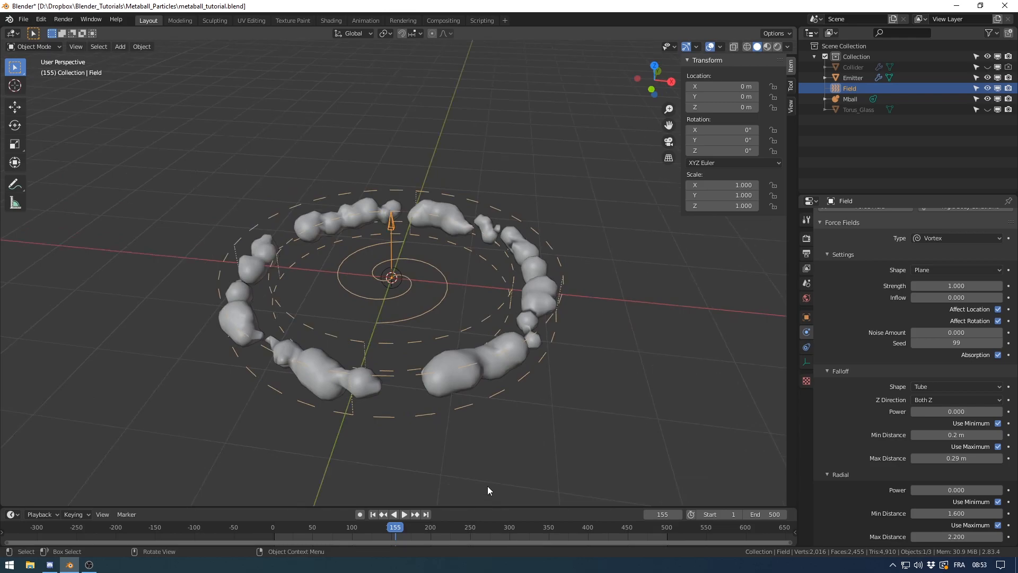
- Play the animation and inspect the particles' motion around the ring from above and at an angle
{"action": "left_click", "coordinate": [404, 514]}
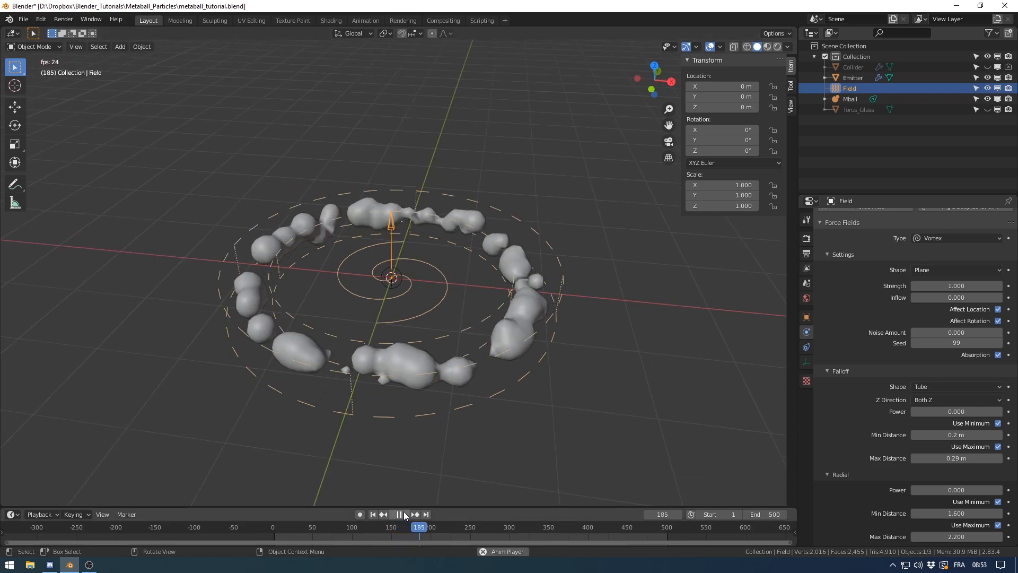
{"action": "middle_click_drag", "start_coordinate": [466, 369], "coordinate": [442, 384]}
{"action": "scroll", "coordinate": [485, 351], "scroll_direction": "up", "scroll_amount": 2}
{"action": "middle_click_drag", "start_coordinate": [485, 351], "coordinate": [481, 391]}
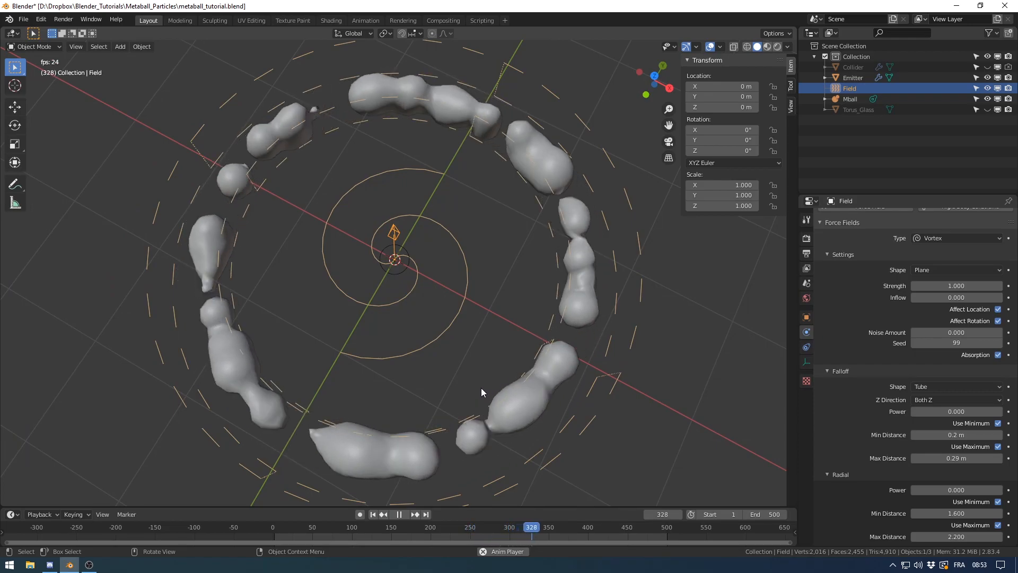
{"action": "middle_click_drag", "start_coordinate": [481, 392], "coordinate": [482, 334]}
- Set the Vortex field's strength to 0.1 and check the slower particle rotation
{"action": "scroll", "coordinate": [968, 443], "scroll_direction": "up", "scroll_amount": 2}
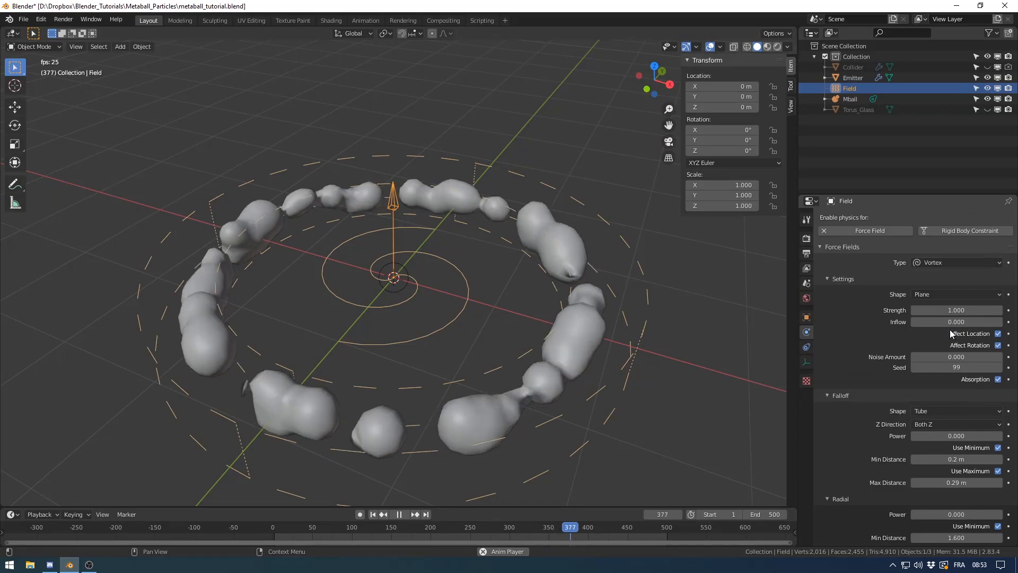
{"action": "double_click", "coordinate": [951, 311]}
{"action": "type", "text": "0.1"}
{"action": "key", "text": "Return"}
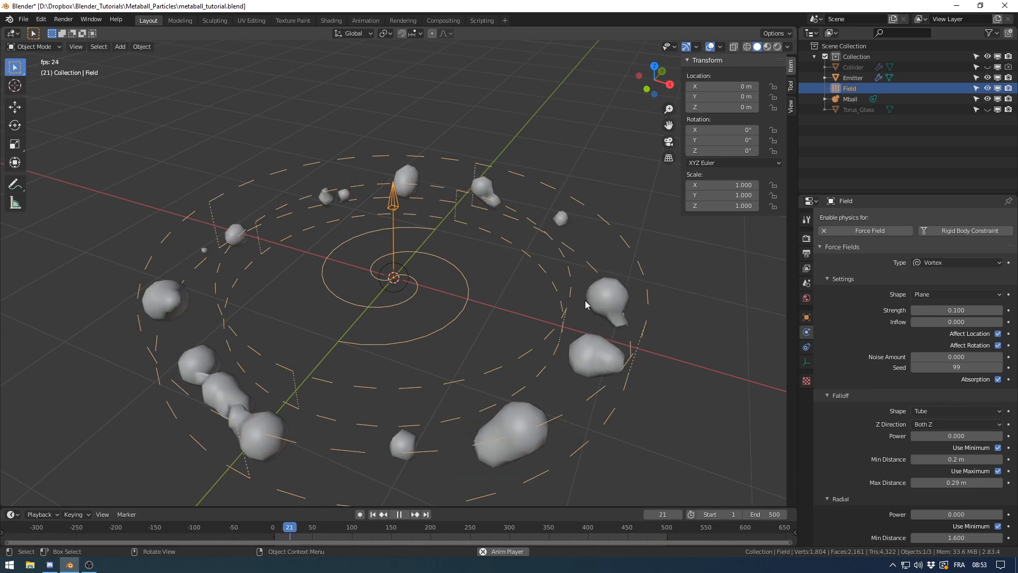
{"action": "middle_click_drag", "start_coordinate": [584, 300], "coordinate": [511, 302]}
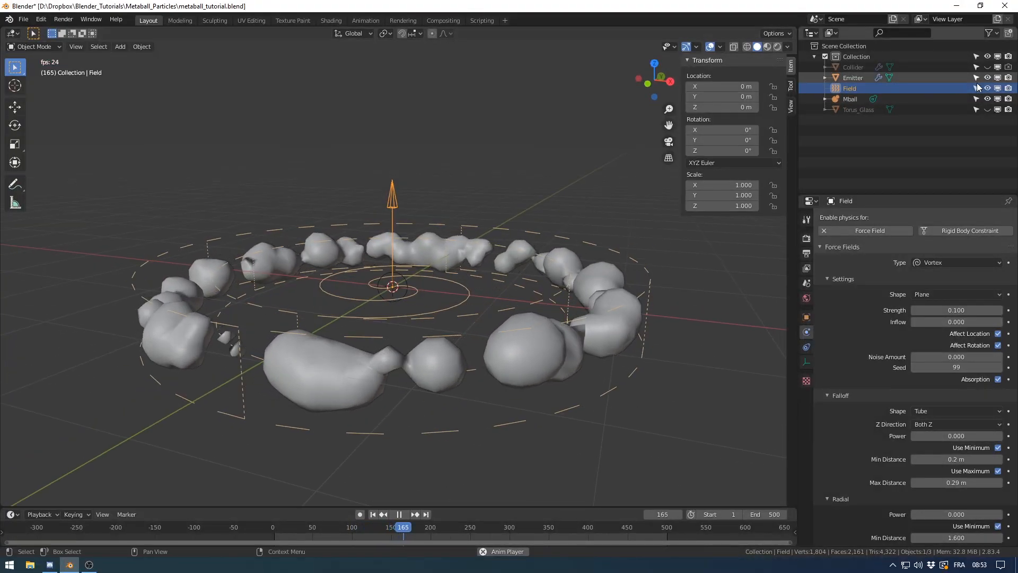
- Briefly show the Collider to compare it with the particles, hide it again and examine the particle flow from several angles
{"action": "left_click", "coordinate": [988, 67]}
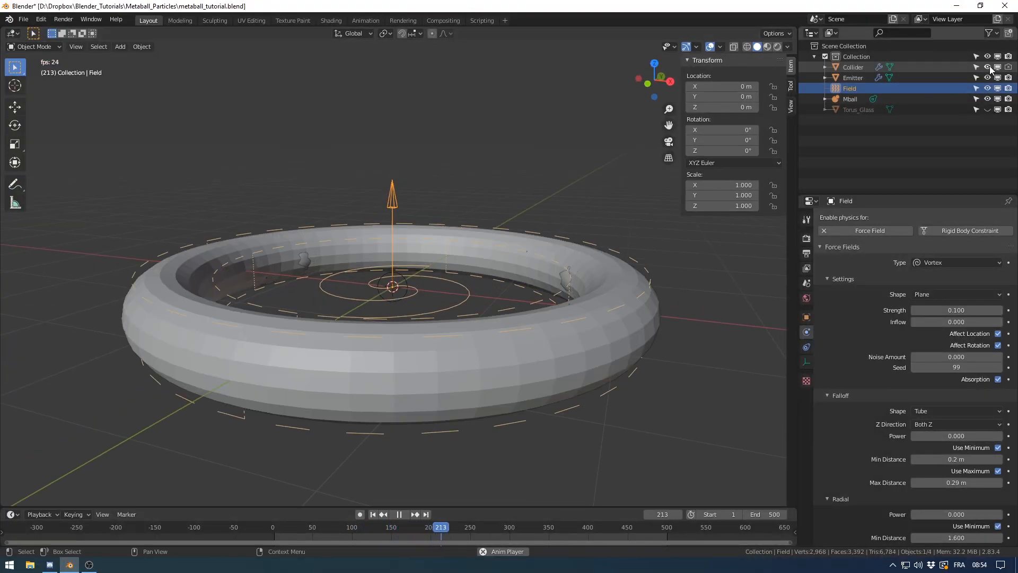
{"action": "left_click", "coordinate": [988, 67]}
{"action": "middle_click_drag", "start_coordinate": [658, 228], "coordinate": [617, 264]}
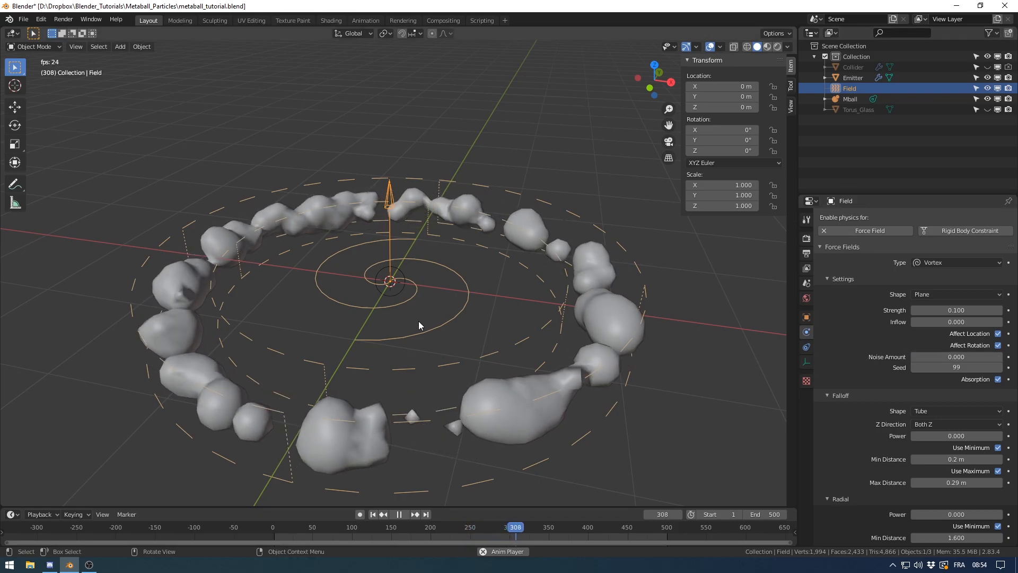
{"action": "middle_click_drag", "start_coordinate": [720, 364], "coordinate": [473, 295]}
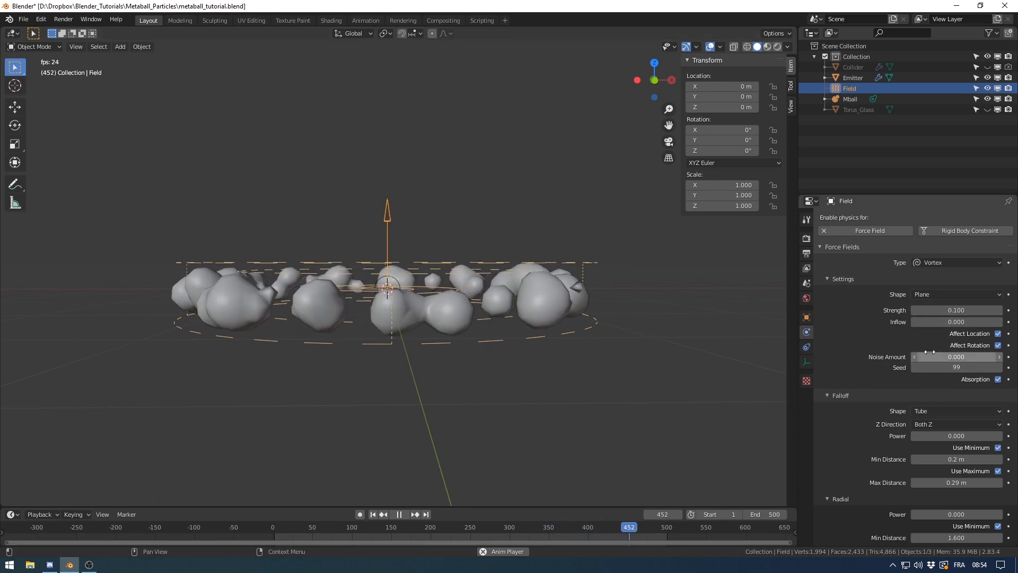
{"action": "scroll", "coordinate": [506, 270], "scroll_direction": "down", "scroll_amount": 1}
{"action": "middle_click_drag", "start_coordinate": [506, 269], "coordinate": [492, 300]}
{"action": "scroll", "coordinate": [489, 307], "scroll_direction": "up", "scroll_amount": 2}
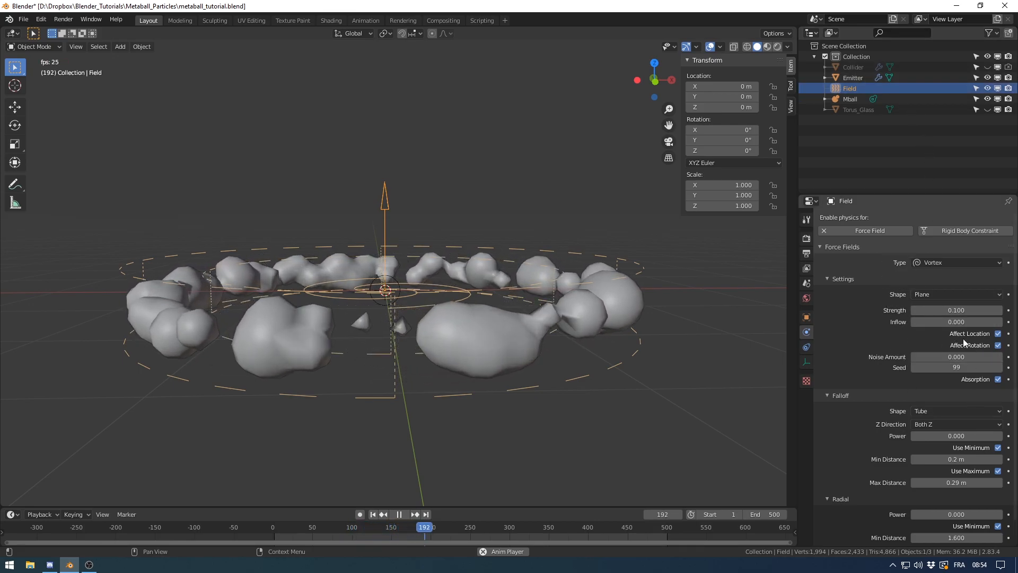
- Select the Emitter and display the physics forces in its particle settings
{"action": "left_click", "coordinate": [584, 301]}
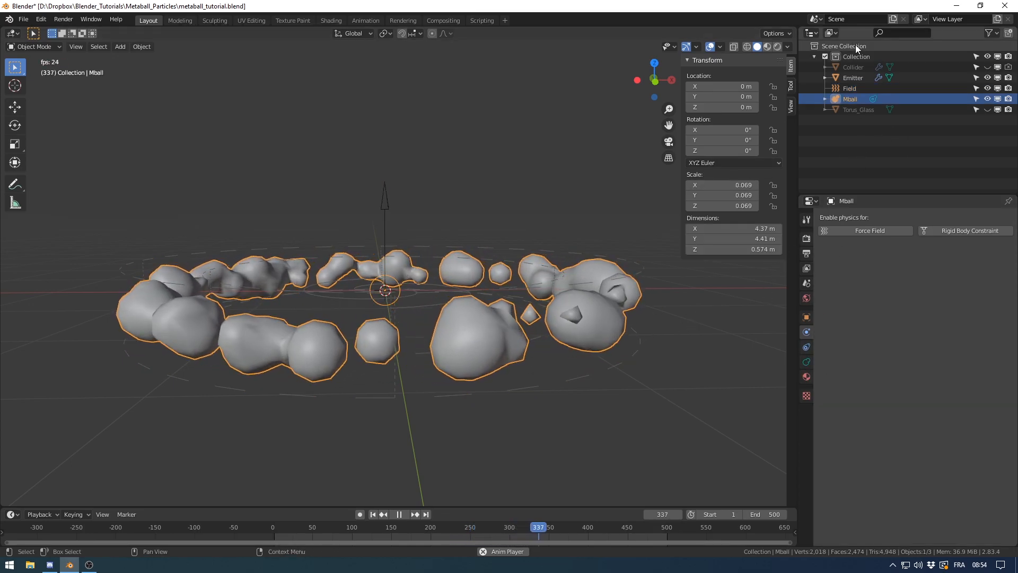
{"action": "left_click", "coordinate": [853, 78]}
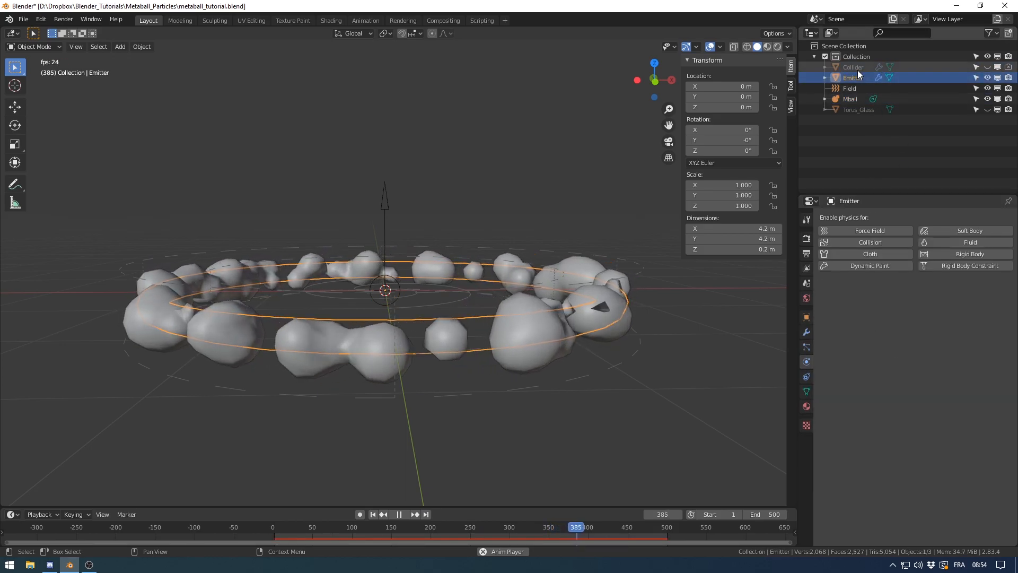
{"action": "left_click", "coordinate": [857, 68]}
{"action": "left_click", "coordinate": [855, 78]}
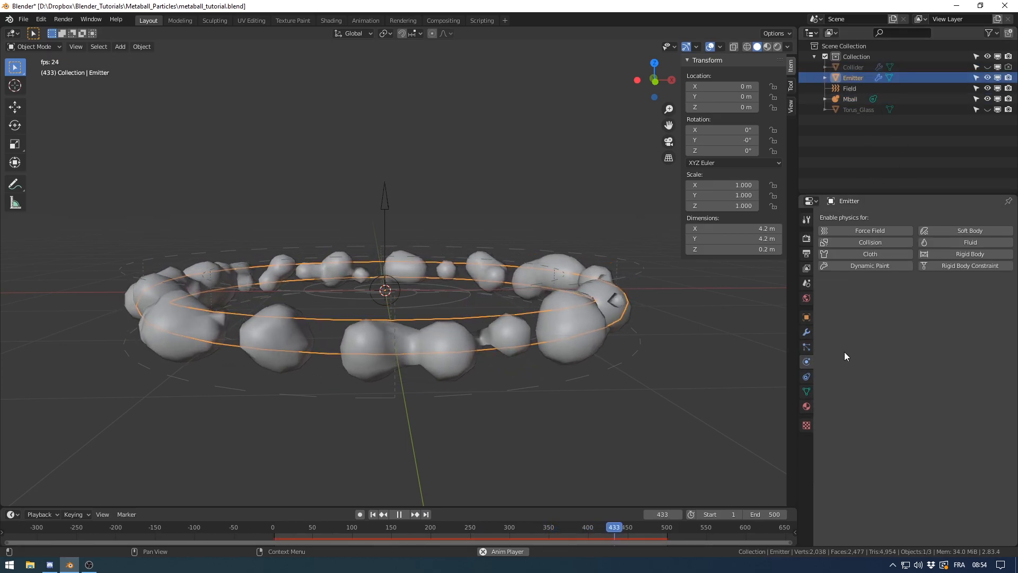
{"action": "left_click", "coordinate": [806, 346]}
{"action": "scroll", "coordinate": [883, 414], "scroll_direction": "down", "scroll_amount": 10}
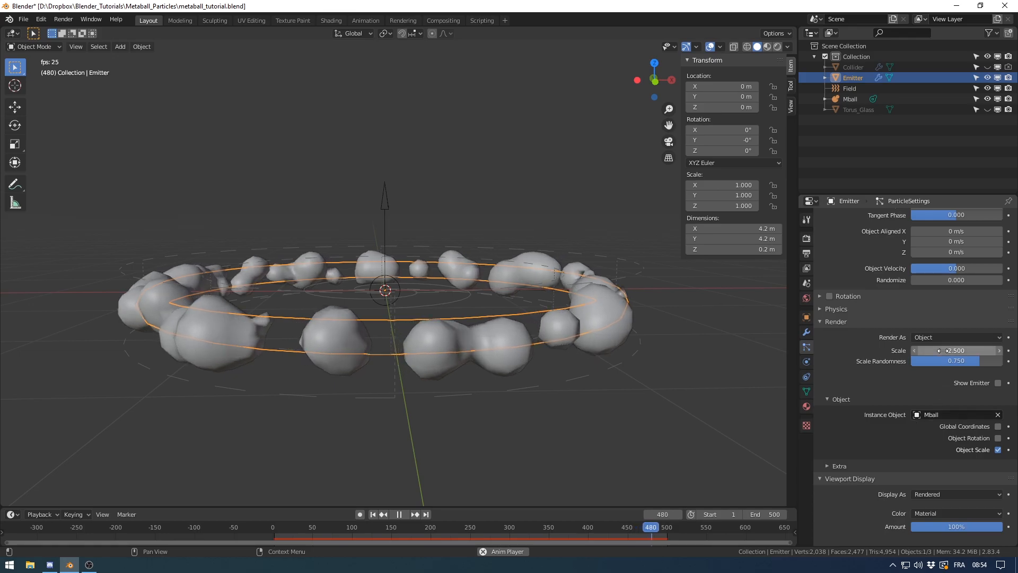
{"action": "scroll", "coordinate": [945, 419], "scroll_direction": "down", "scroll_amount": 6}
{"action": "scroll", "coordinate": [912, 303], "scroll_direction": "up", "scroll_amount": 4}
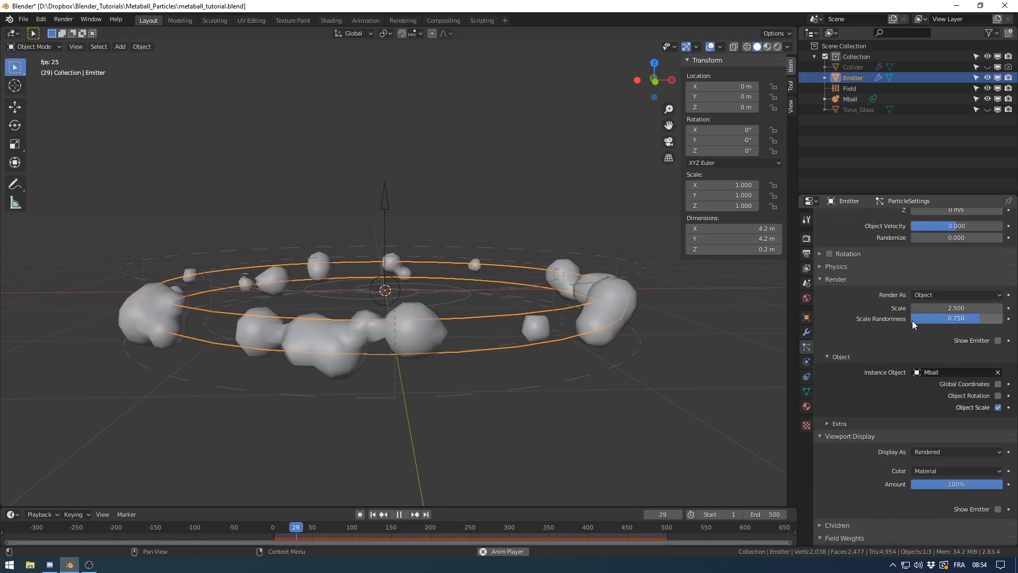
{"action": "left_click", "coordinate": [836, 266]}
- Try a Brownian force of 0.2 on the Emitter's particles
{"action": "left_click", "coordinate": [948, 339]}
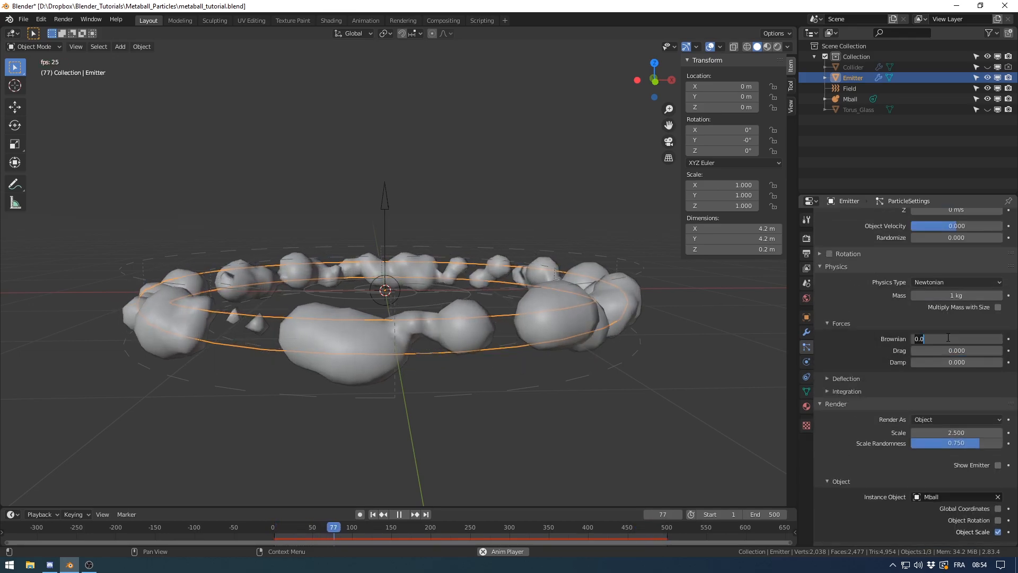
{"action": "type", "text": "0.2"}
{"action": "key", "text": "Return"}
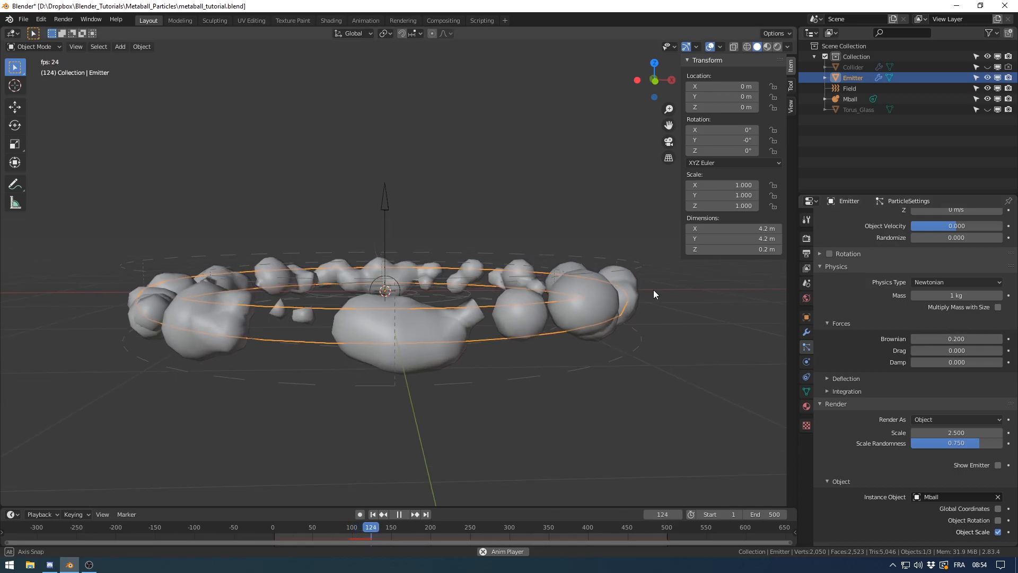
- Try a Brownian force of 2 on the Emitter's particles and inspect the resulting scatter around the ring
{"action": "left_click", "coordinate": [957, 339]}
{"action": "type", "text": "2"}
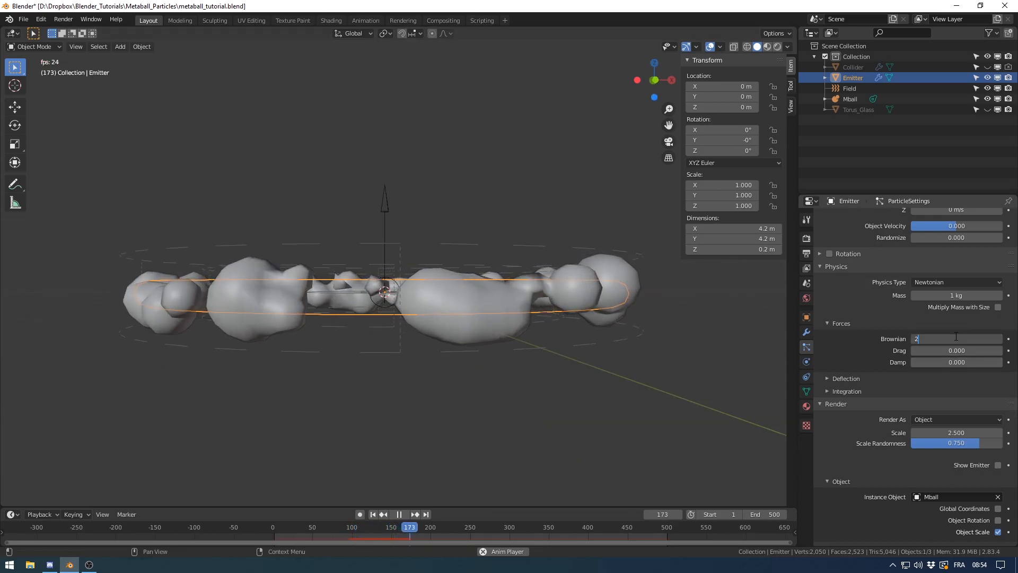
{"action": "key", "text": "Return"}
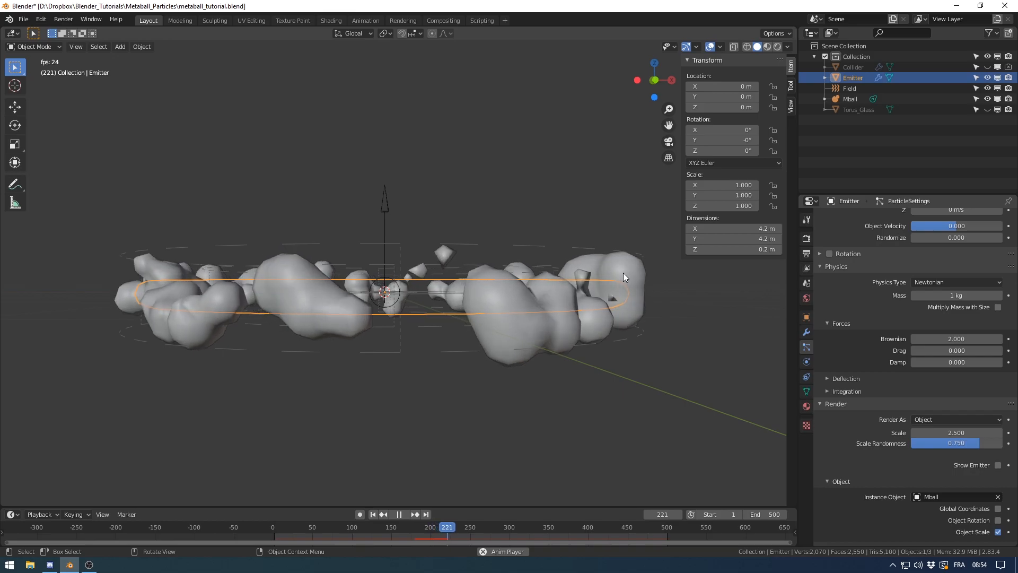
{"action": "middle_click_drag", "start_coordinate": [623, 272], "coordinate": [602, 310]}
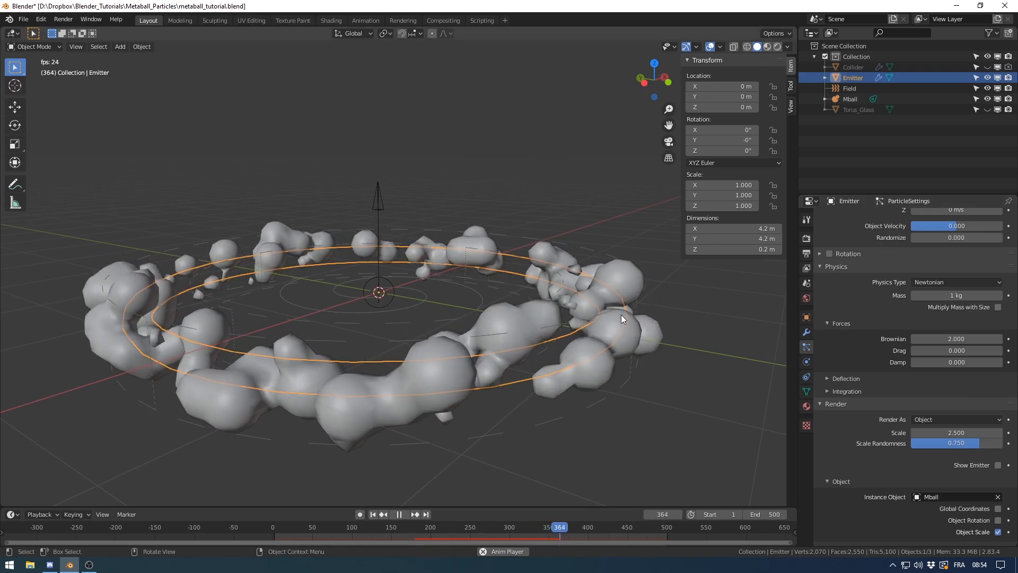
- Set the Brownian force of the Emitter's particles to 0.25
{"action": "left_click", "coordinate": [952, 338]}
{"action": "type", "text": "0"}
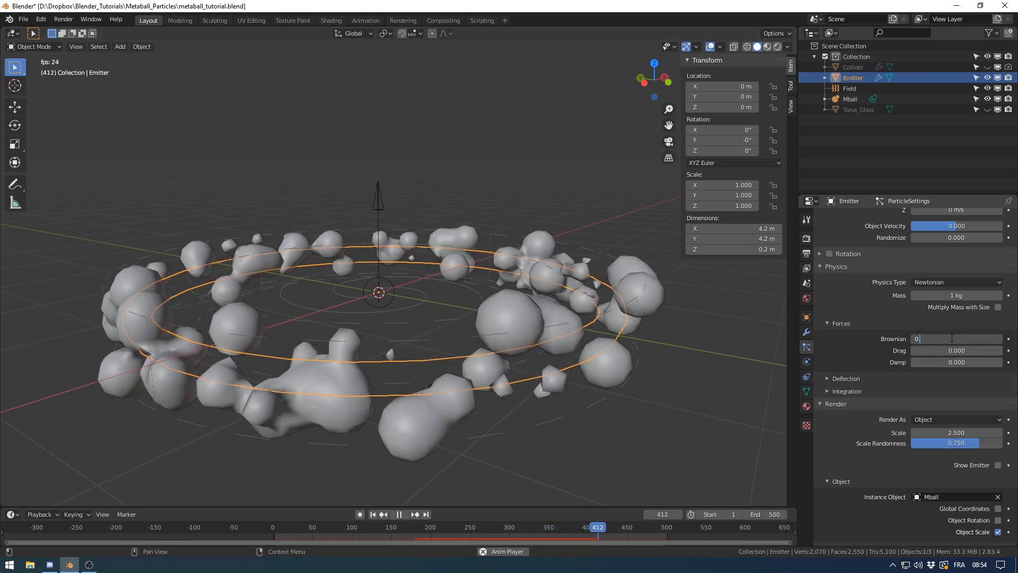
{"action": "type", "text": ".25"}
{"action": "key", "text": "Return"}
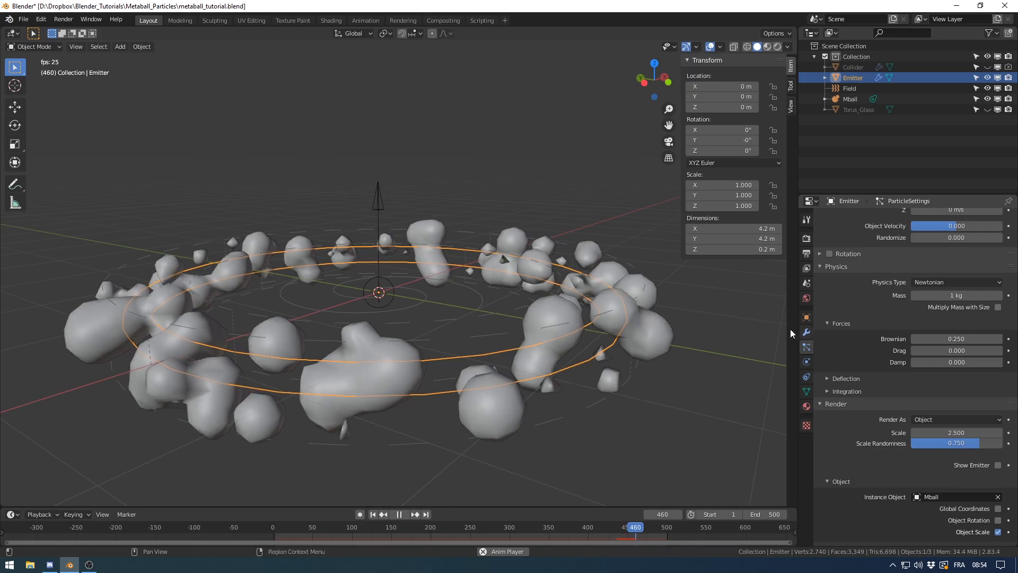
- Set the Emitter's particle emission number to 200
{"action": "middle_click_drag", "start_coordinate": [585, 316], "coordinate": [591, 337]}
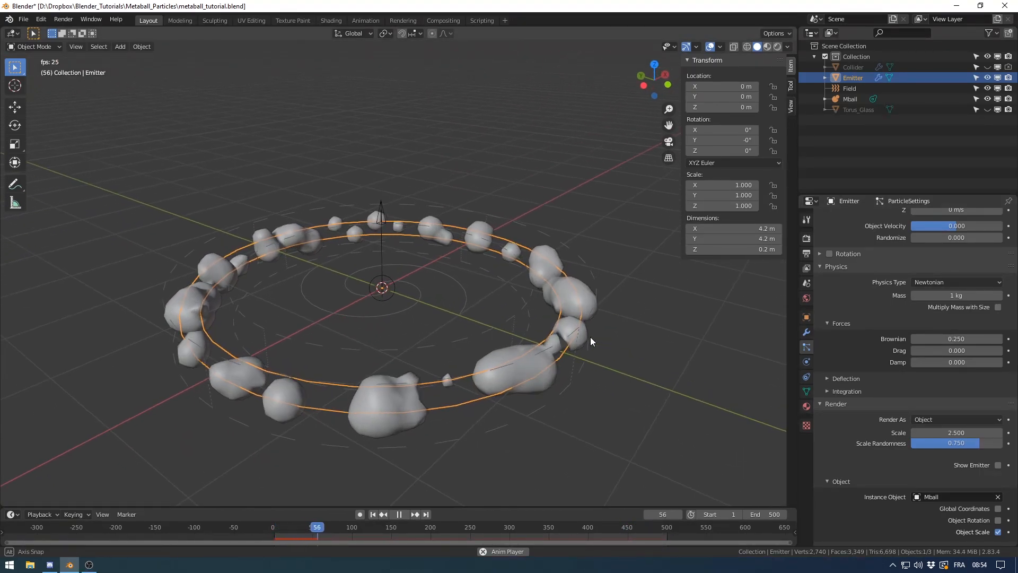
{"action": "scroll", "coordinate": [953, 325], "scroll_direction": "up", "scroll_amount": 10}
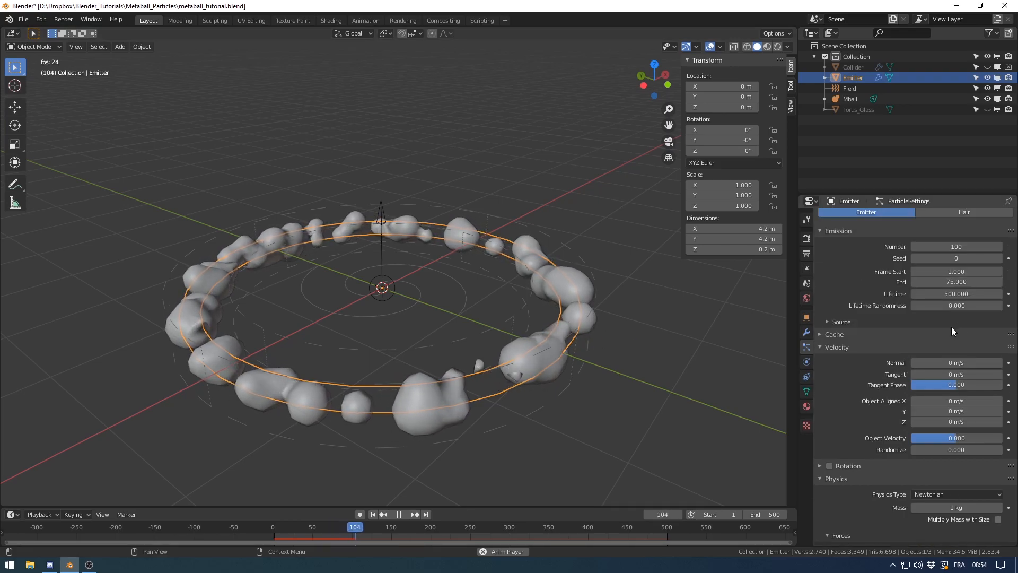
{"action": "scroll", "coordinate": [956, 333], "scroll_direction": "up", "scroll_amount": 3}
{"action": "middle_click_drag", "start_coordinate": [384, 318], "coordinate": [297, 337]}
{"action": "middle_click_drag", "start_coordinate": [339, 444], "coordinate": [438, 367]}
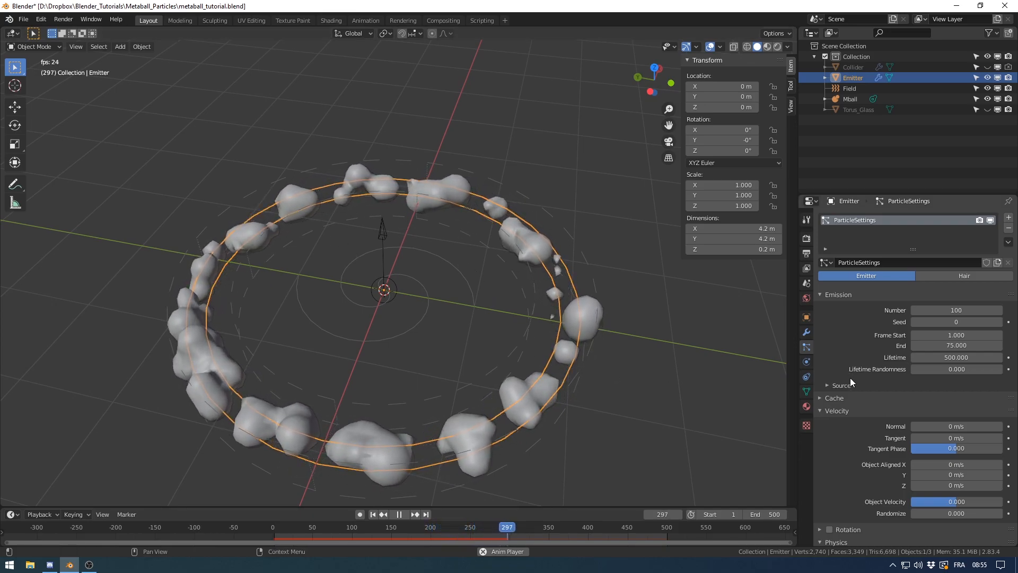
{"action": "left_click_drag", "start_coordinate": [941, 311], "coordinate": [946, 311]}
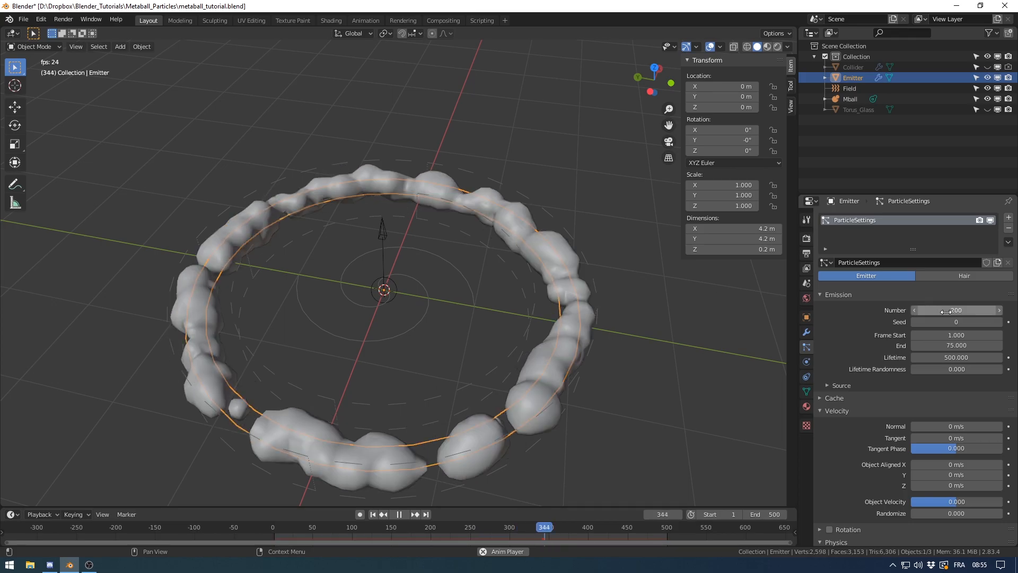
- Stop playback at frame 1 and set the Emitter's particle emission end frame to 10
{"action": "left_click", "coordinate": [374, 515]}
{"action": "left_click", "coordinate": [399, 514]}
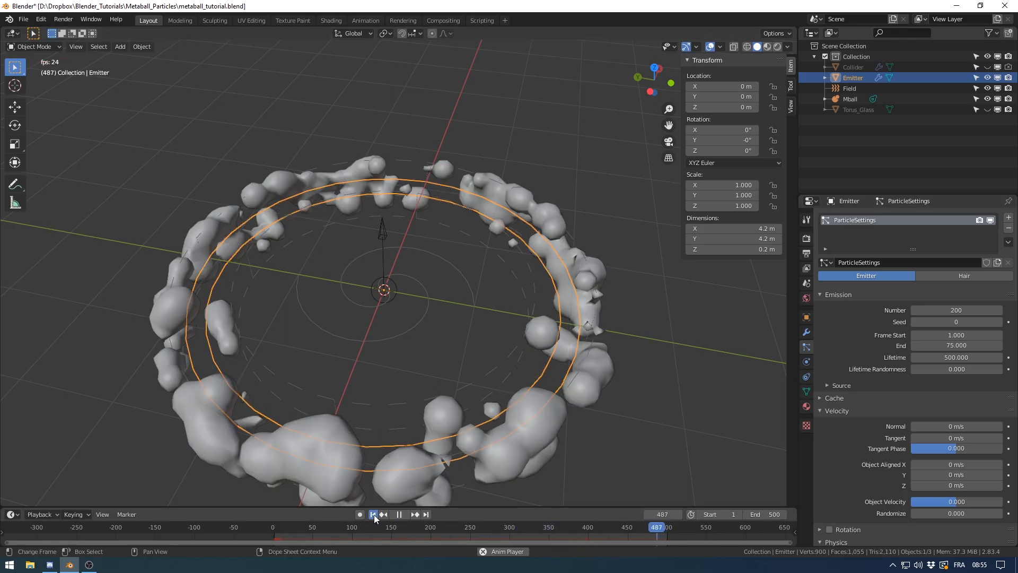
{"action": "key", "text": "Escape"}
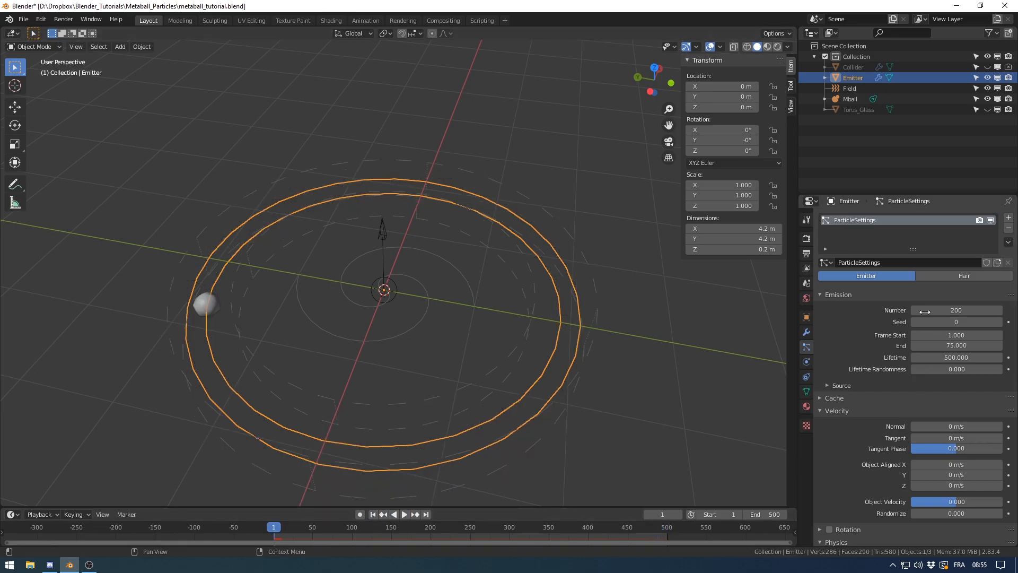
{"action": "left_click", "coordinate": [933, 357]}
{"action": "left_click", "coordinate": [950, 342]}
{"action": "left_click", "coordinate": [950, 342]}
{"action": "type", "text": "10"}
{"action": "key", "text": "Return"}
- Play the particle animation and examine the metaball ring from several angles, pausing partway through
{"action": "left_click", "coordinate": [383, 514]}
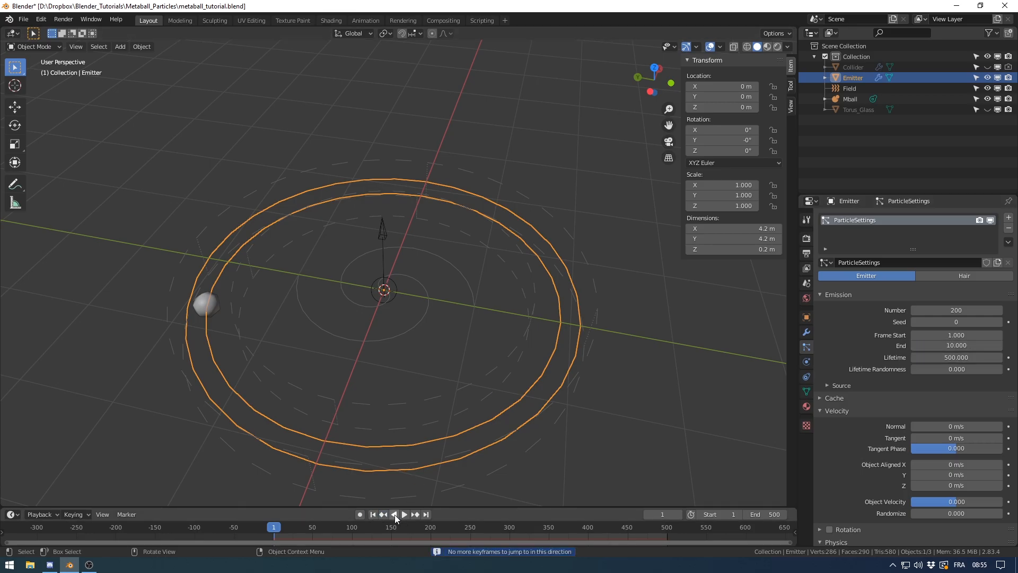
{"action": "left_click", "coordinate": [404, 515]}
{"action": "middle_click_drag", "start_coordinate": [478, 460], "coordinate": [513, 428]}
{"action": "middle_click_drag", "start_coordinate": [438, 427], "coordinate": [459, 406]}
{"action": "scroll", "coordinate": [421, 406], "scroll_direction": "down", "scroll_amount": 4}
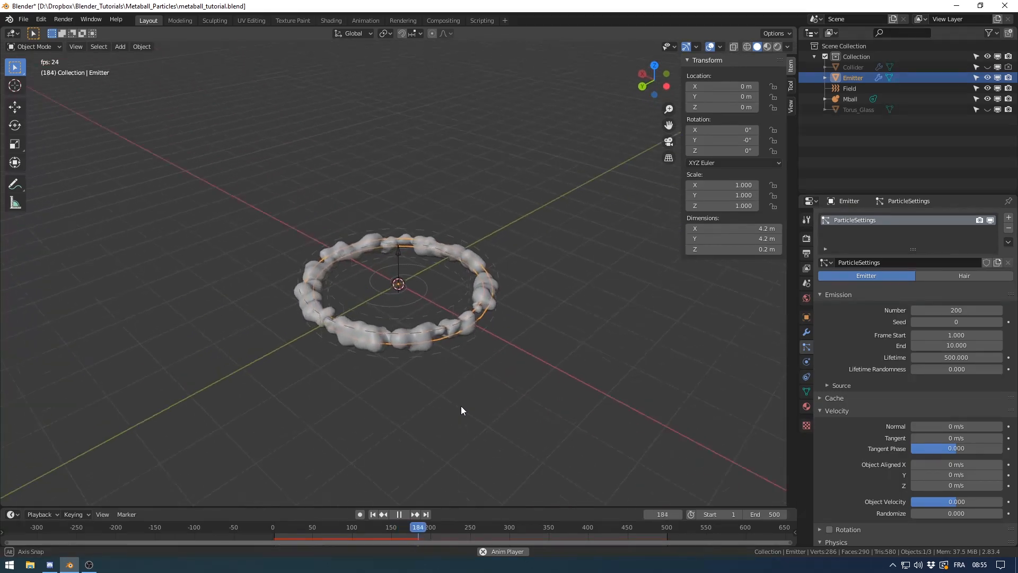
{"action": "scroll", "coordinate": [463, 405], "scroll_direction": "up", "scroll_amount": 3}
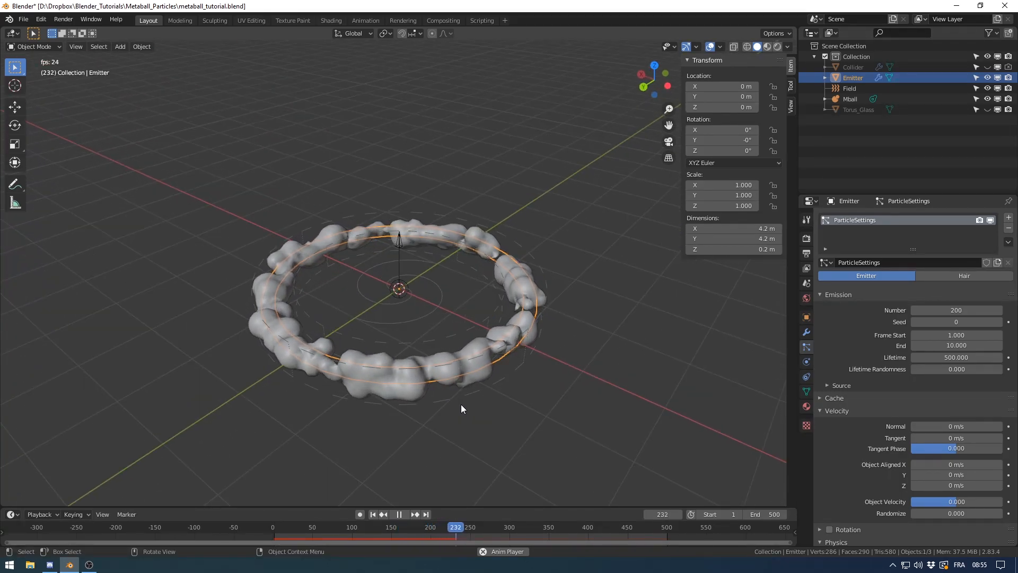
{"action": "left_click", "coordinate": [397, 514]}
{"action": "middle_click_drag", "start_coordinate": [431, 387], "coordinate": [517, 332]}
{"action": "middle_click_drag", "start_coordinate": [540, 227], "coordinate": [467, 283]}
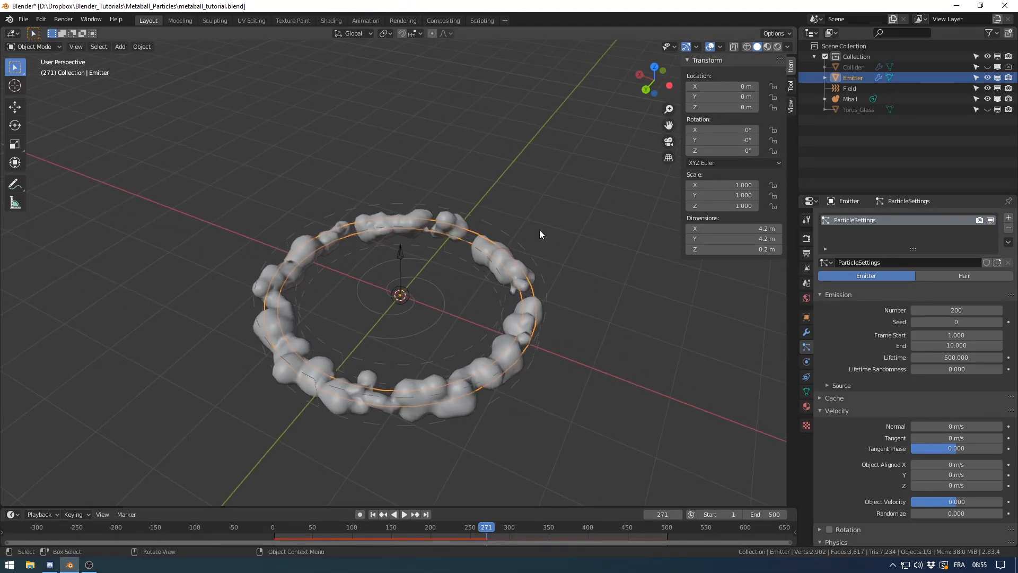
{"action": "middle_click_drag", "start_coordinate": [431, 331], "coordinate": [419, 292]}
- Save the file and switch to the Shading workspace with Material Preview shading
{"action": "left_click", "coordinate": [24, 20]}
{"action": "left_click", "coordinate": [32, 90]}
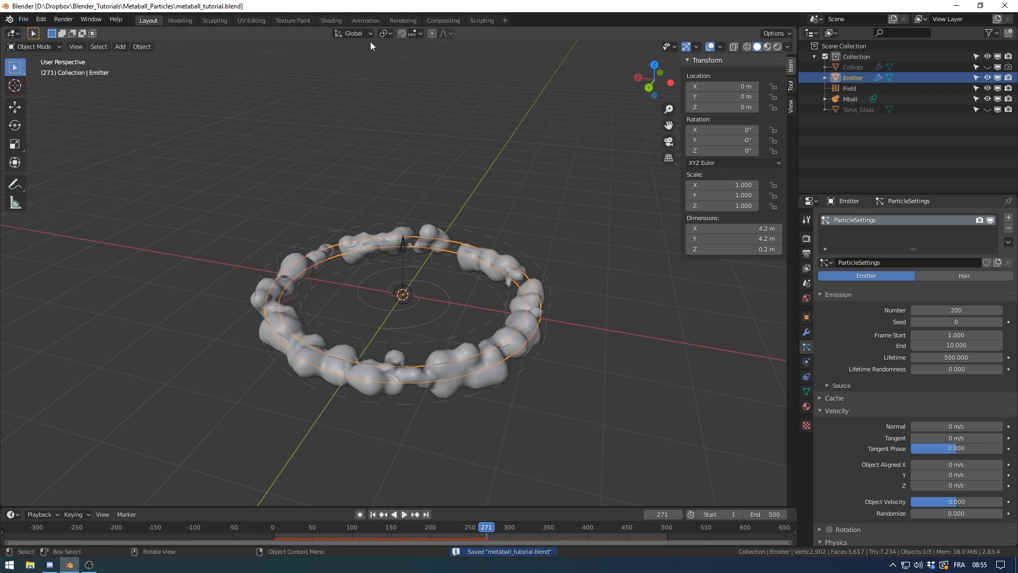
{"action": "left_click", "coordinate": [767, 47]}
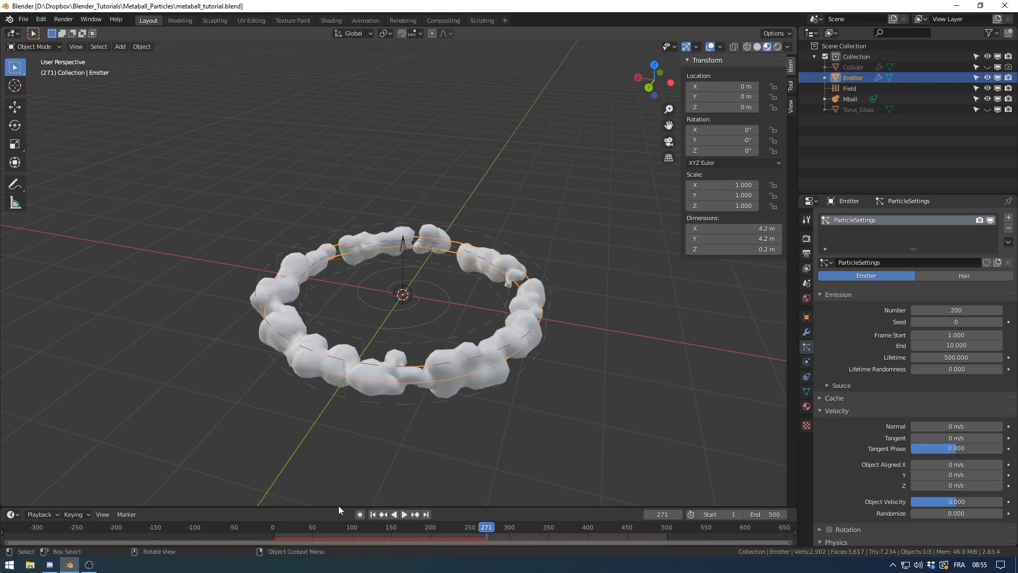
{"action": "left_click", "coordinate": [331, 20]}
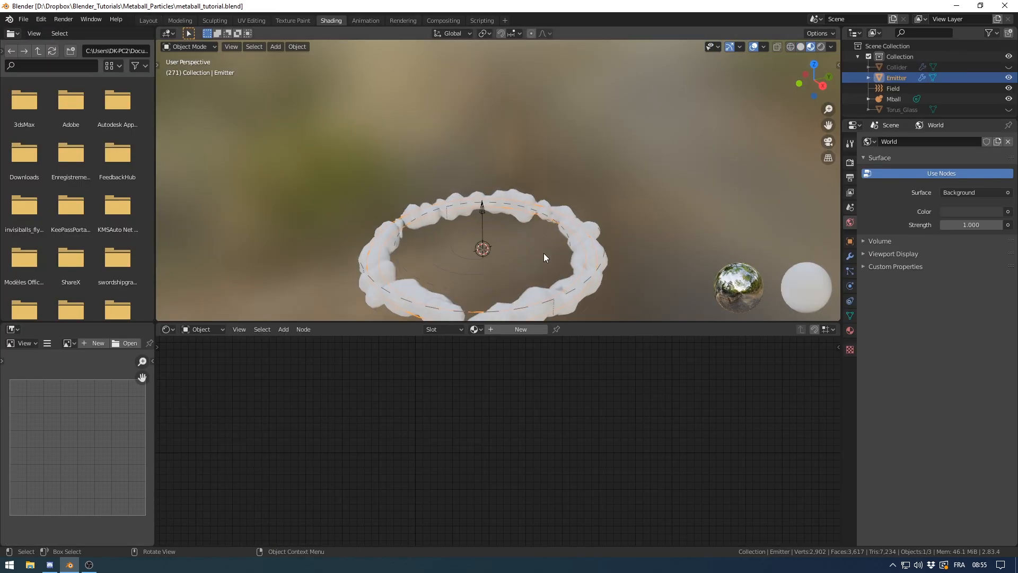
- Select the metaballs and create a new material for them named Black_Fluid
{"action": "scroll", "coordinate": [502, 228], "scroll_direction": "up", "scroll_amount": 4}
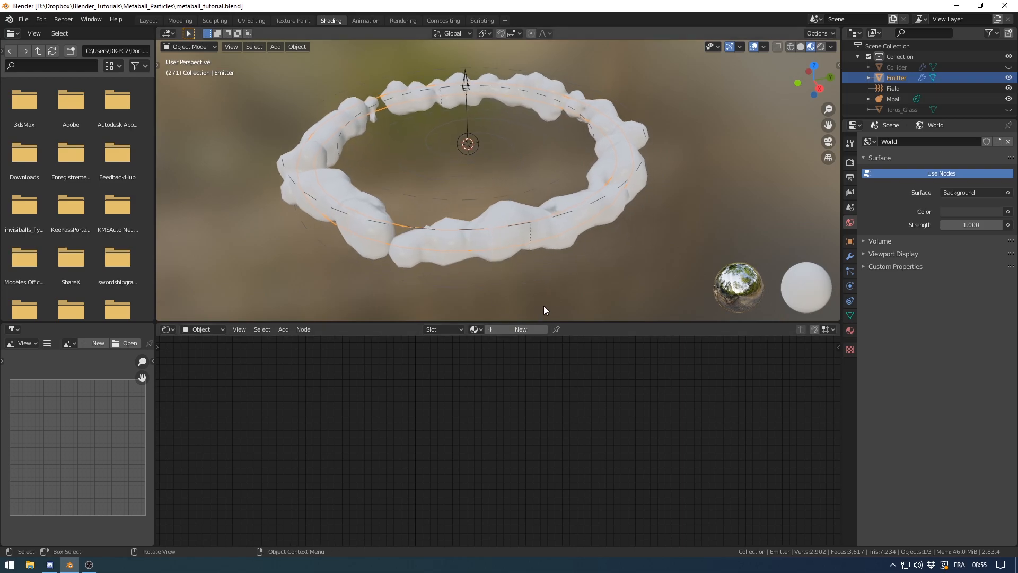
{"action": "left_click", "coordinate": [580, 206]}
{"action": "left_click", "coordinate": [518, 330]}
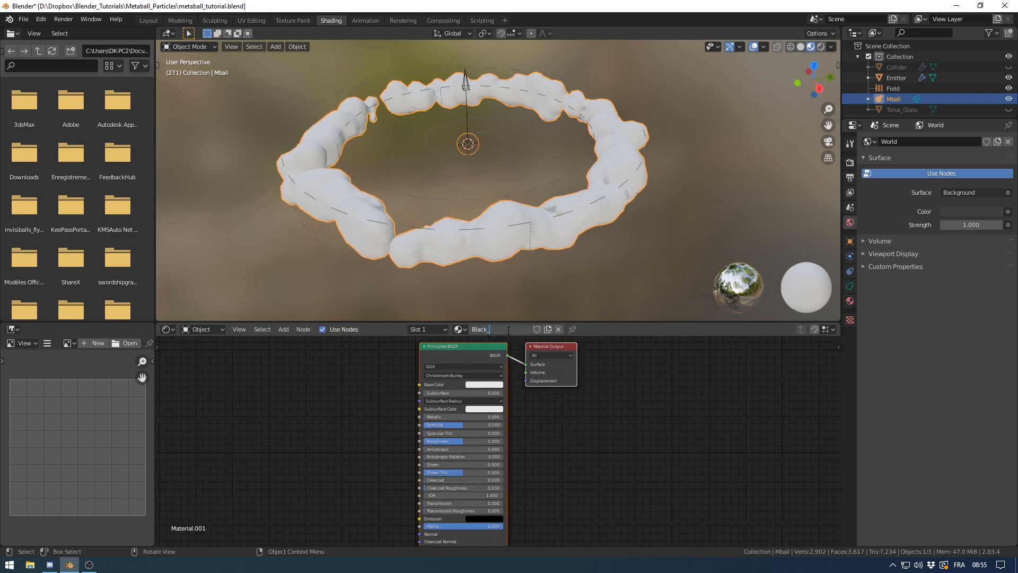
{"action": "key", "text": "Return"}
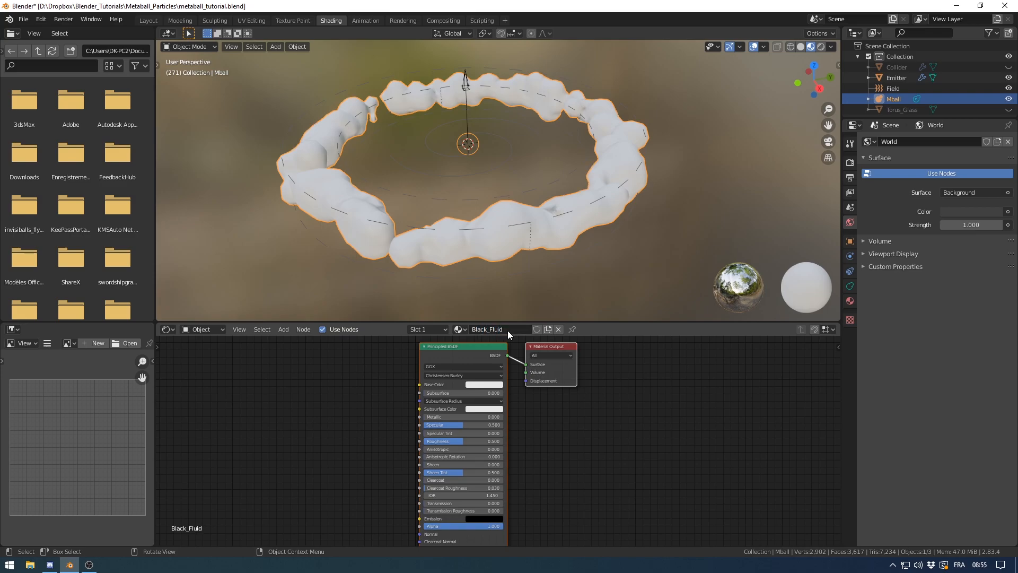
- Set the Black_Fluid base color to black and enlarge the node editor
{"action": "left_click", "coordinate": [472, 386]}
{"action": "left_click_drag", "start_coordinate": [529, 314], "coordinate": [663, 354]}
{"action": "left_click_drag", "start_coordinate": [498, 321], "coordinate": [496, 275]}
{"action": "left_click_drag", "start_coordinate": [467, 325], "coordinate": [483, 327]}
- Add a Noise Texture node to the Black_Fluid material, beside the Principled BSDF
{"action": "middle_click_drag", "start_coordinate": [304, 436], "coordinate": [350, 434]}
{"action": "scroll", "coordinate": [350, 434], "scroll_direction": "up", "scroll_amount": 1}
{"action": "scroll", "coordinate": [350, 434], "scroll_direction": "up", "scroll_amount": 2}
{"action": "key", "text": "shift+a"}
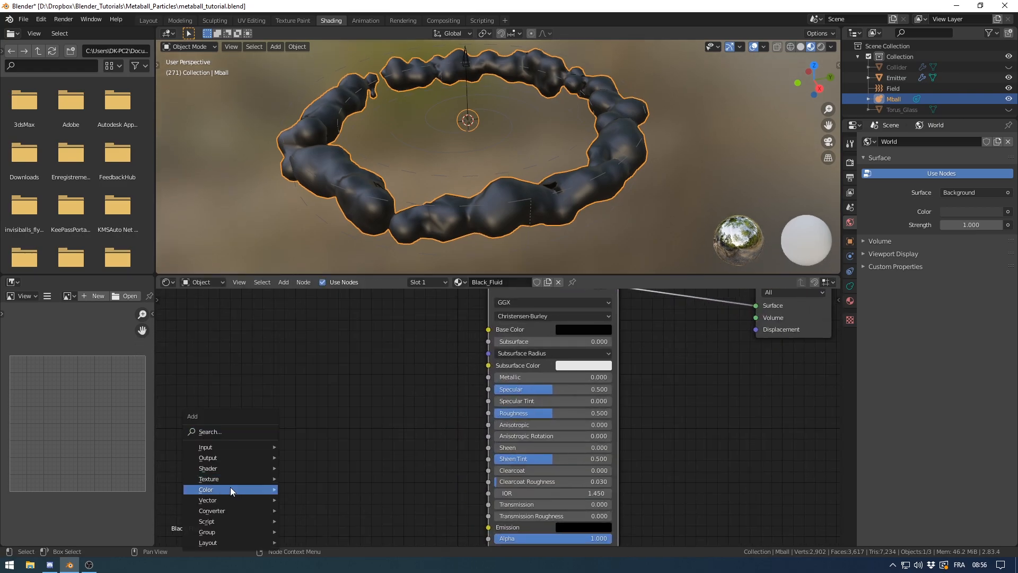
{"action": "mouse_move", "coordinate": [228, 479]}
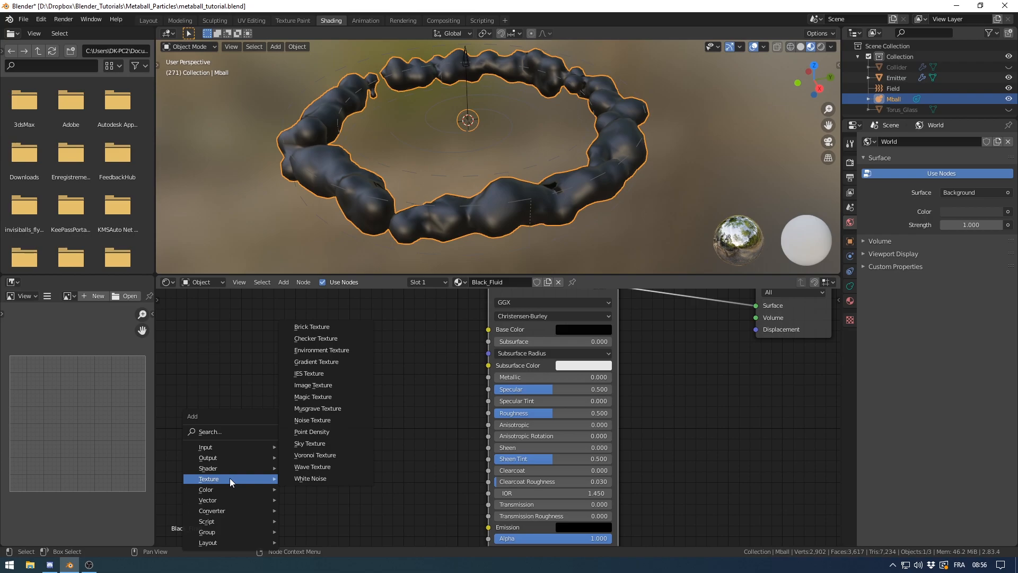
{"action": "left_click", "coordinate": [312, 420]}
- Add a ColorRamp node between the Noise Texture and the Principled BSDF
{"action": "key", "text": "shift+a"}
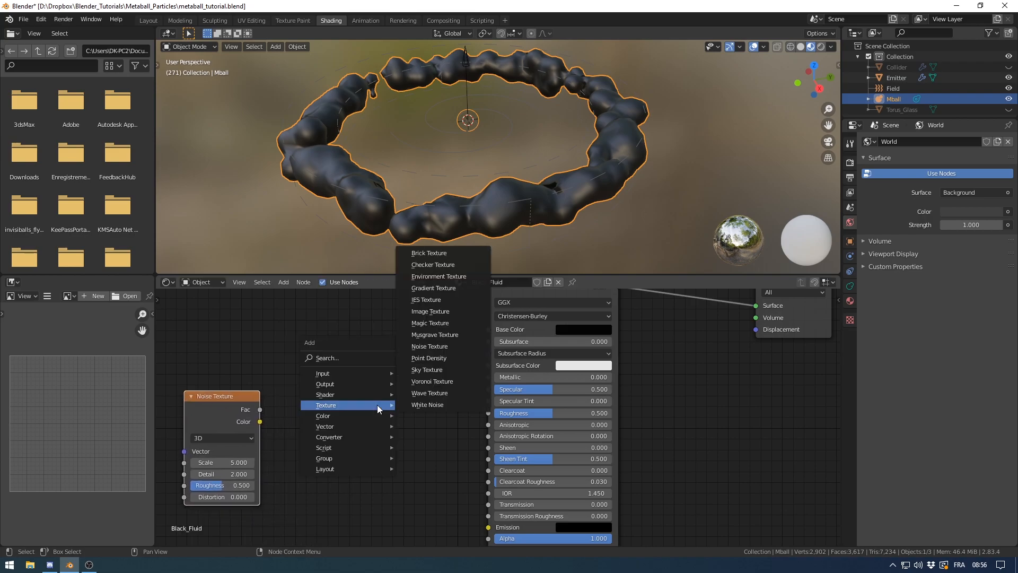
{"action": "mouse_move", "coordinate": [343, 426]}
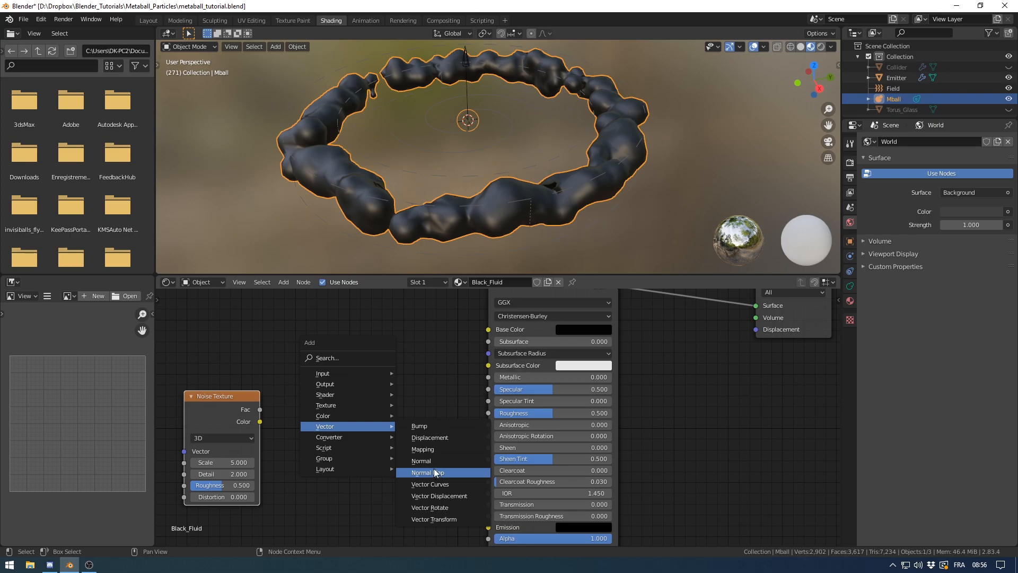
{"action": "left_click", "coordinate": [426, 296]}
{"action": "left_click", "coordinate": [306, 364]}
- Connect the Noise Texture's Color to the ColorRamp's Fac, and the ramp's Color to the shader's Specular input
{"action": "left_click_drag", "start_coordinate": [260, 422], "coordinate": [306, 471]}
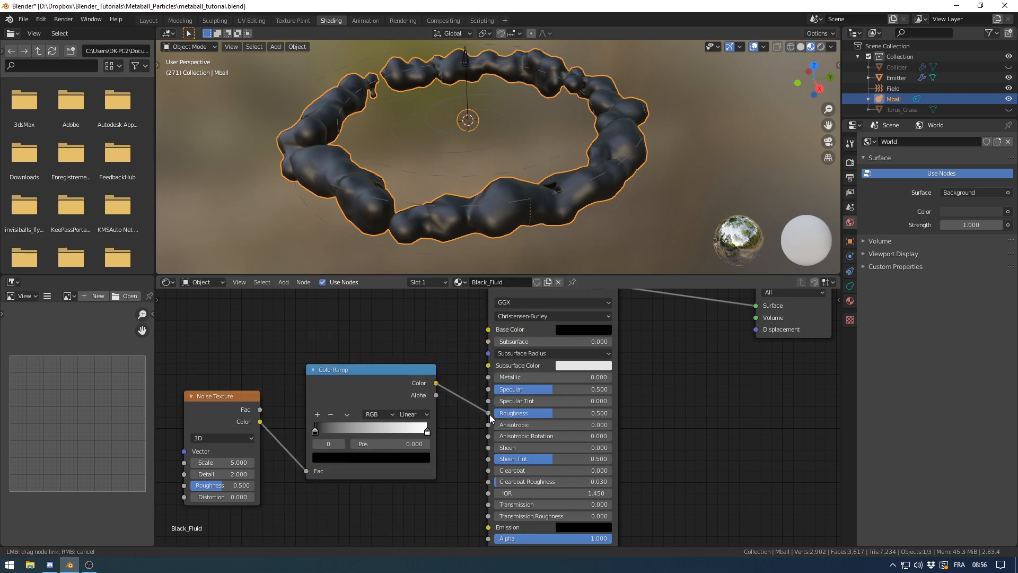
{"action": "left_click_drag", "start_coordinate": [490, 394], "coordinate": [489, 390]}
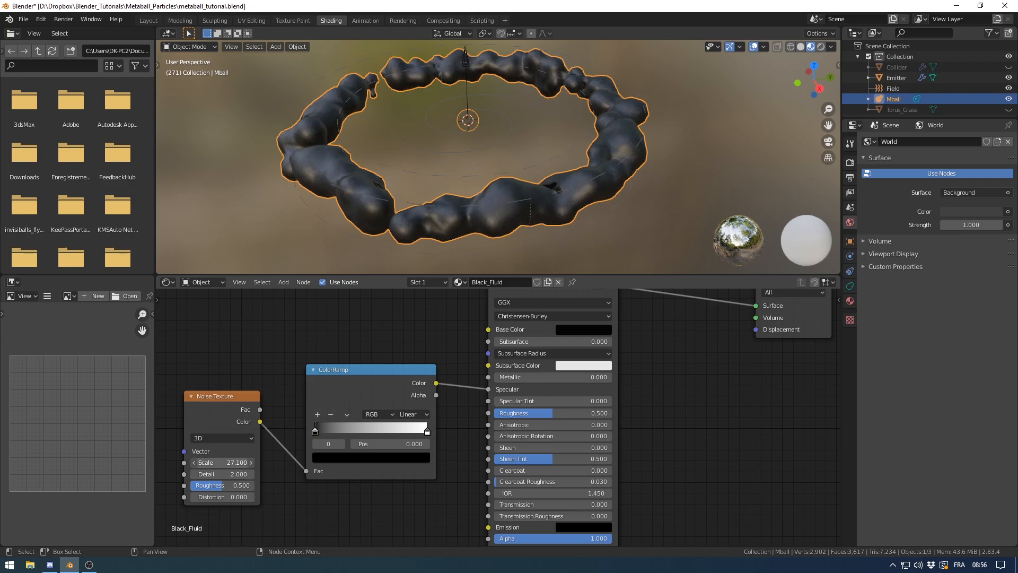
- Set the noise scale to 13.1 and tighten the ColorRamp contrast, with the black stop at 0.418 and the white stop close beside it
{"action": "left_click_drag", "start_coordinate": [317, 428], "coordinate": [363, 431]}
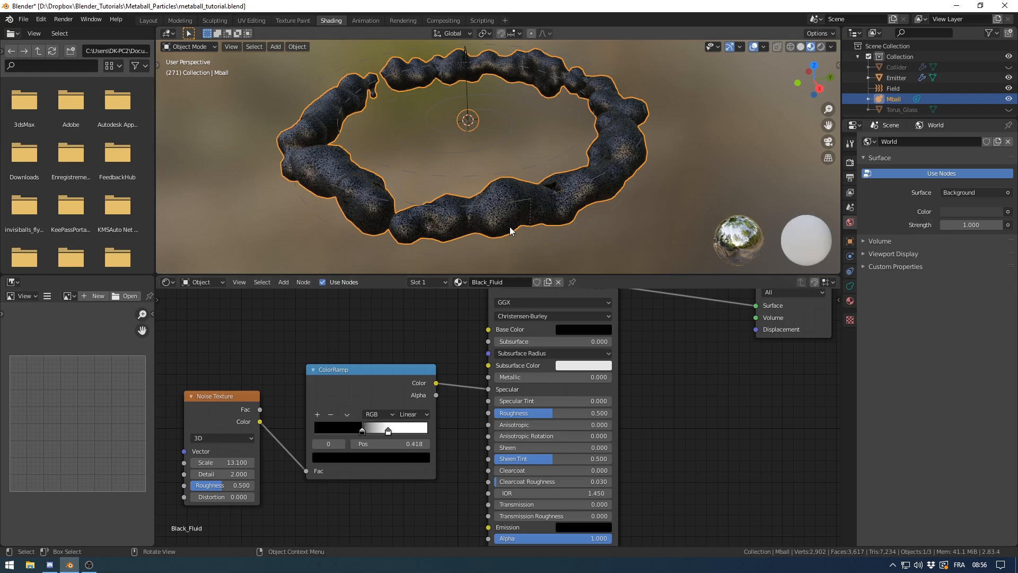
{"action": "scroll", "coordinate": [498, 248], "scroll_direction": "up", "scroll_amount": 3}
{"action": "middle_click_drag", "start_coordinate": [529, 241], "coordinate": [506, 224]}
{"action": "scroll", "coordinate": [504, 227], "scroll_direction": "down", "scroll_amount": 1}
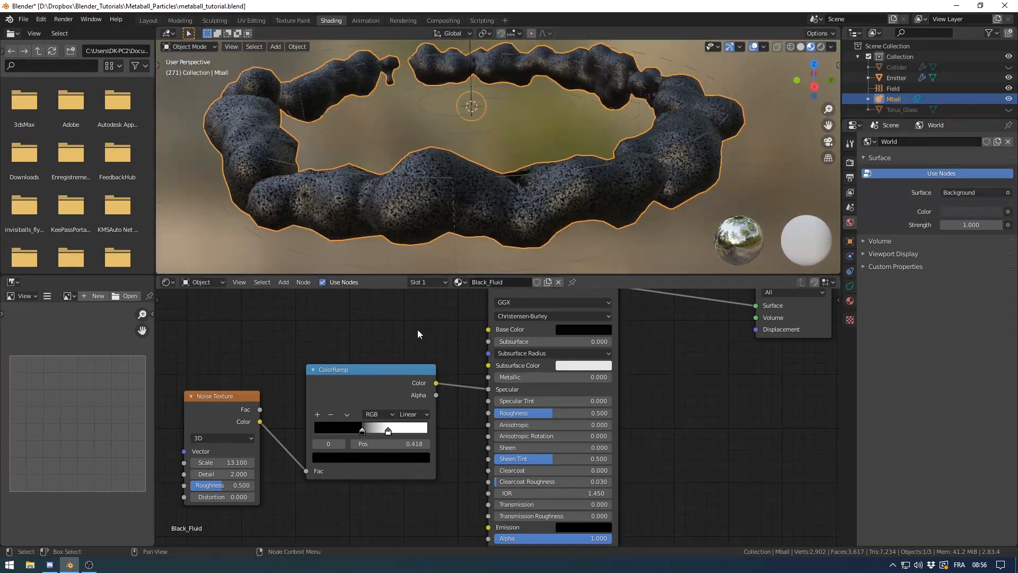
- Enlarge the 3D viewport and the outliner, and unhide and select Torus_Glass
{"action": "scroll", "coordinate": [545, 178], "scroll_direction": "down", "scroll_amount": 3}
{"action": "middle_click_drag", "start_coordinate": [545, 177], "coordinate": [605, 254]}
{"action": "left_click_drag", "start_coordinate": [562, 276], "coordinate": [568, 347]}
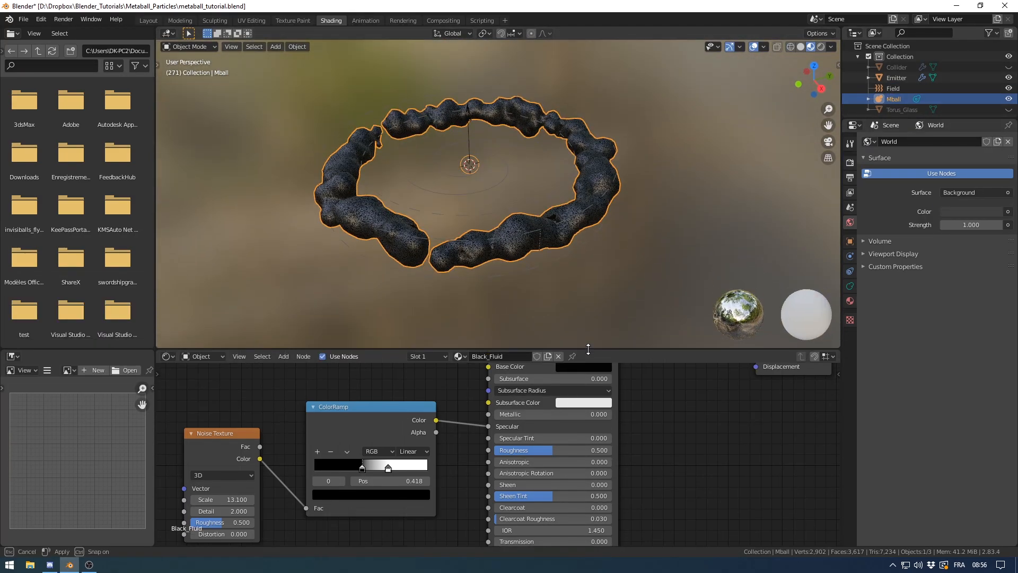
{"action": "left_click_drag", "start_coordinate": [920, 118], "coordinate": [919, 211]}
{"action": "middle_click_drag", "start_coordinate": [523, 189], "coordinate": [551, 183]}
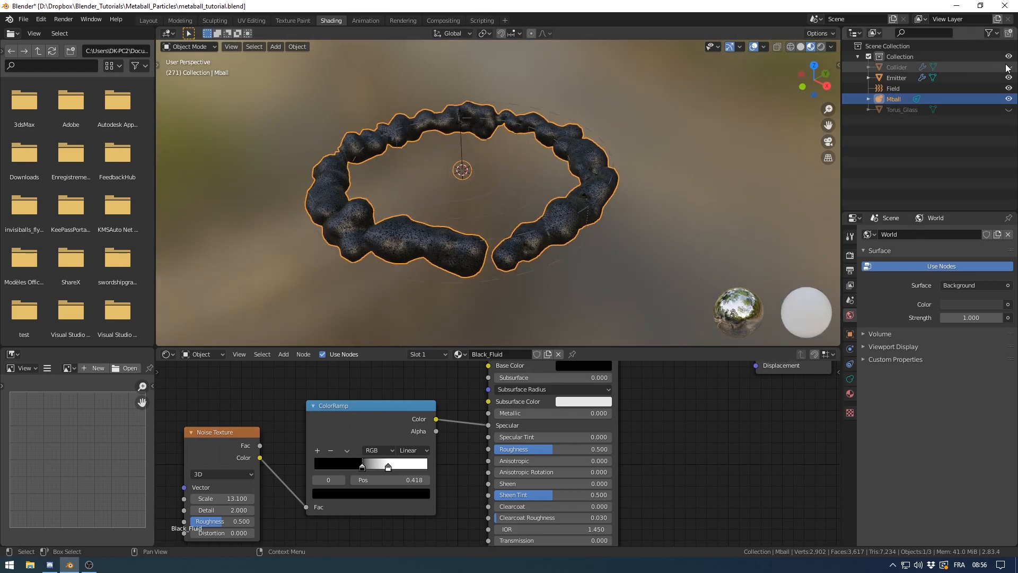
{"action": "left_click", "coordinate": [1008, 109]}
{"action": "left_click", "coordinate": [597, 208]}
- Add a Subdivision Surface modifier to Torus_Glass with one render subdivision
{"action": "left_click", "coordinate": [850, 349]}
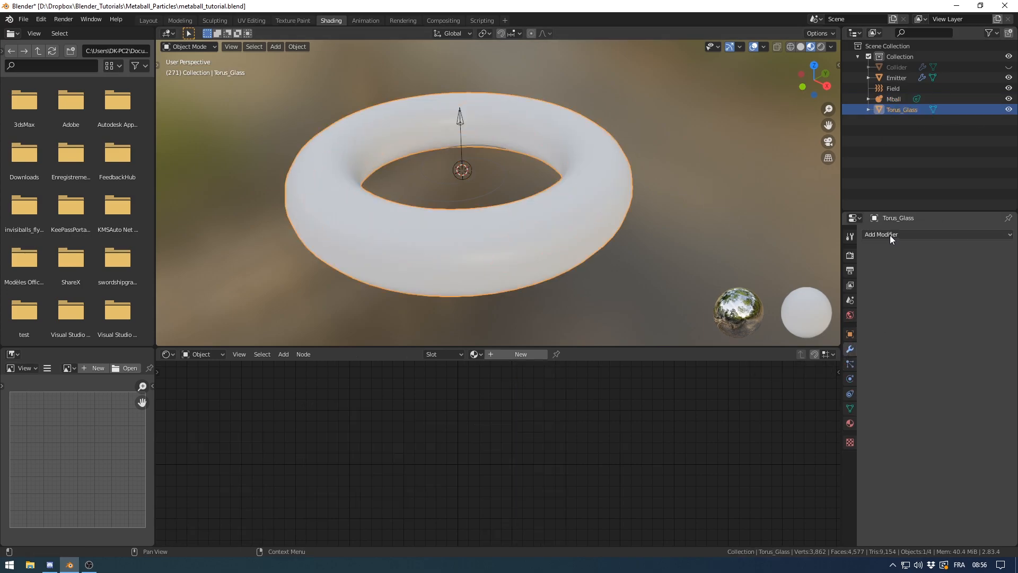
{"action": "left_click", "coordinate": [890, 235]}
{"action": "left_click", "coordinate": [819, 409]}
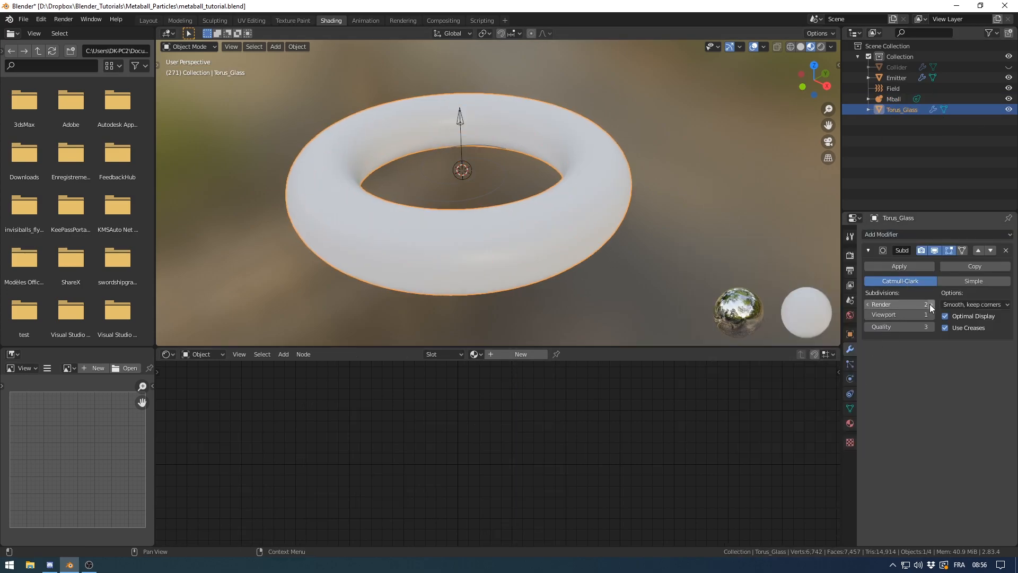
- Add a Solidify modifier to Torus_Glass with Even Thickness and High Quality Normals, and adjust its thickness
{"action": "left_click", "coordinate": [898, 236]}
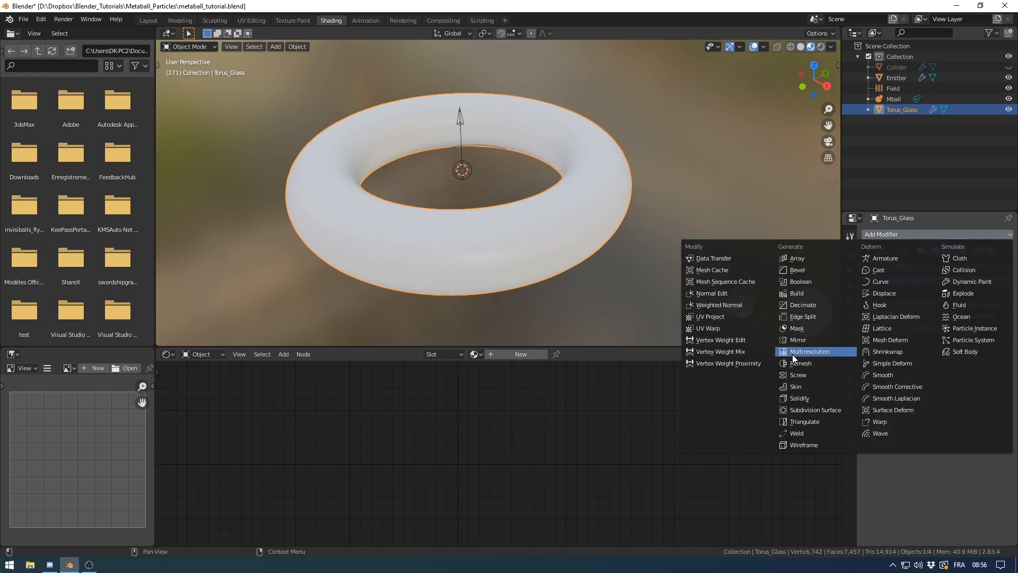
{"action": "left_click", "coordinate": [809, 400]}
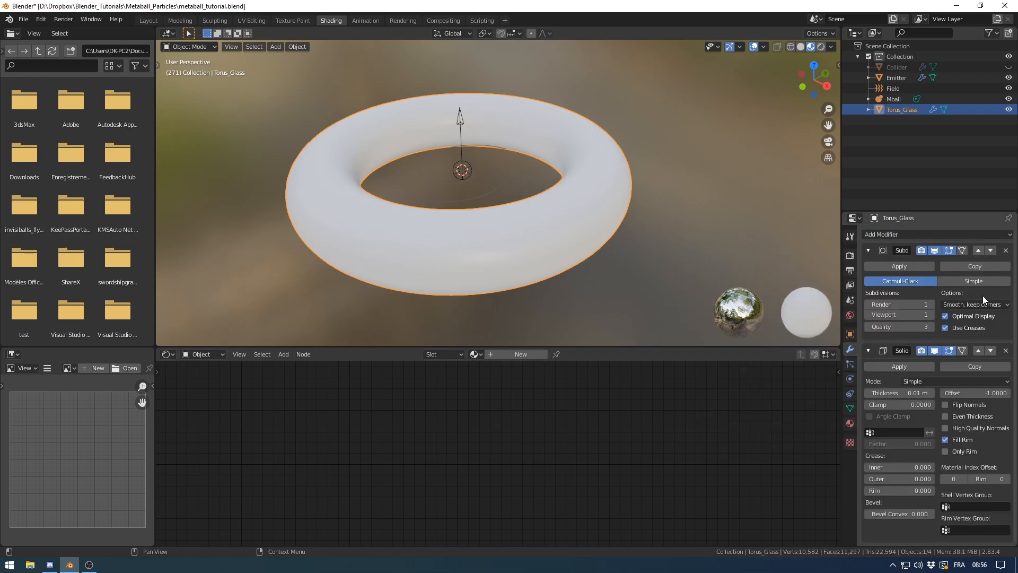
{"action": "left_click", "coordinate": [945, 416]}
{"action": "left_click", "coordinate": [945, 428]}
{"action": "left_click", "coordinate": [912, 392]}
{"action": "left_click", "coordinate": [868, 350]}
- Examine the wall thickness of Torus_Glass in a front wireframe view
{"action": "middle_click_drag", "start_coordinate": [581, 231], "coordinate": [612, 210]}
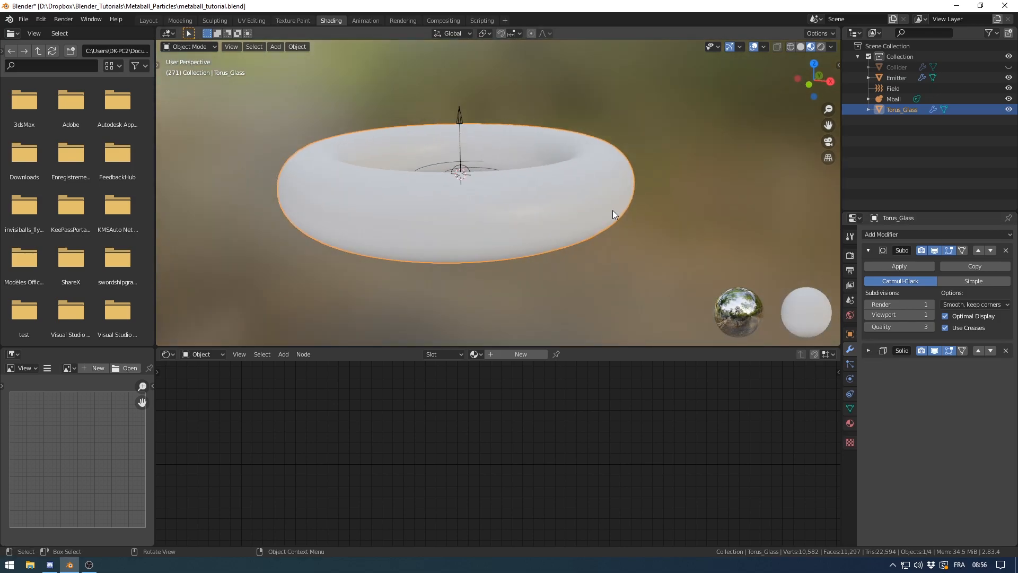
{"action": "key", "text": "KP_1"}
{"action": "key", "text": "z"}
{"action": "left_click", "coordinate": [535, 203]}
{"action": "scroll", "coordinate": [600, 206], "scroll_direction": "up", "scroll_amount": 4}
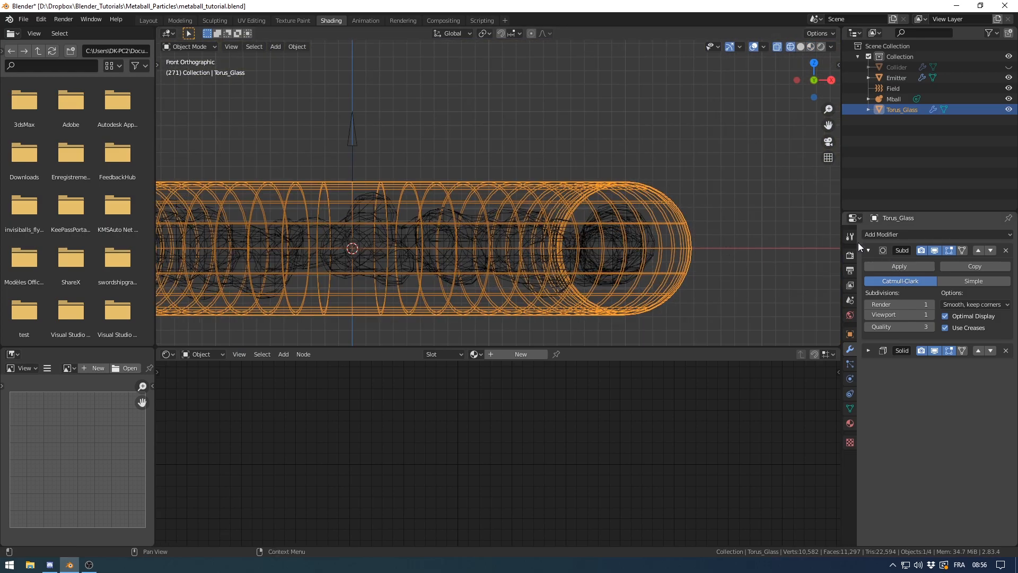
{"action": "middle_click_drag", "start_coordinate": [626, 265], "coordinate": [527, 232]}
- Return the viewport to Material Preview shading and create a material named Glass for Torus_Glass
{"action": "key", "text": "z"}
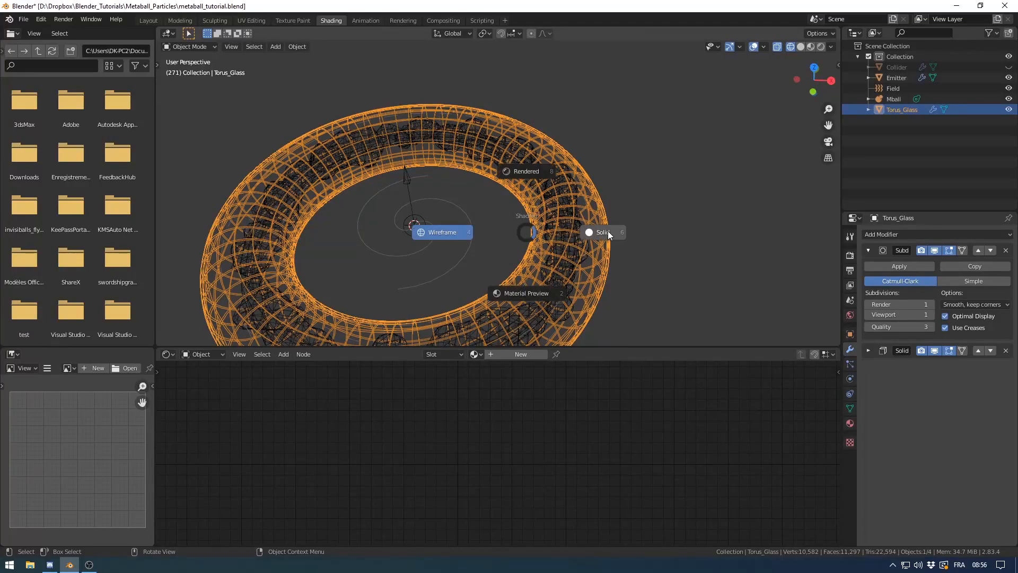
{"action": "left_click", "coordinate": [596, 231]}
{"action": "left_click", "coordinate": [811, 47]}
{"action": "left_click", "coordinate": [517, 354]}
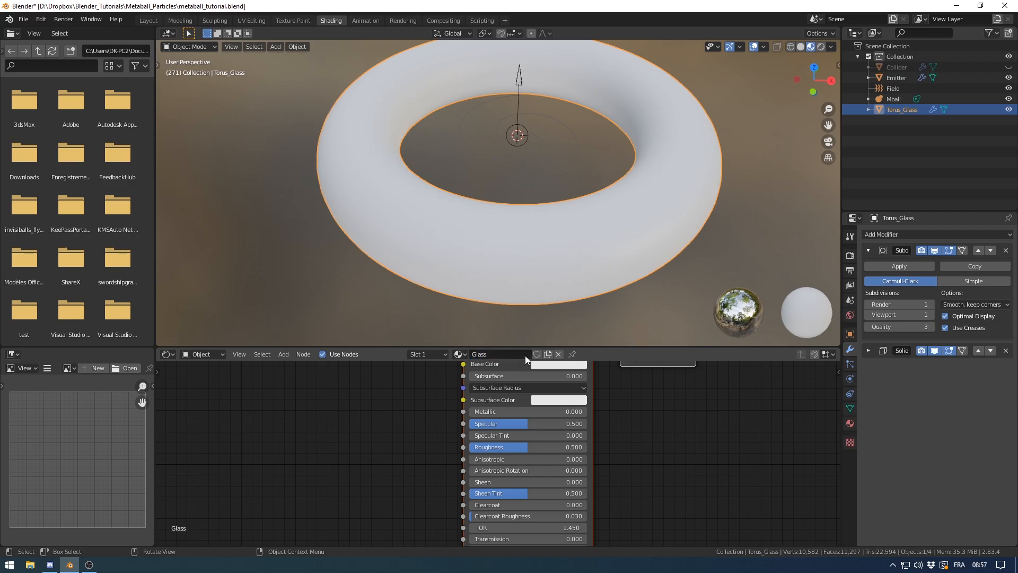
{"action": "scroll", "coordinate": [533, 396], "scroll_direction": "down", "scroll_amount": 3}
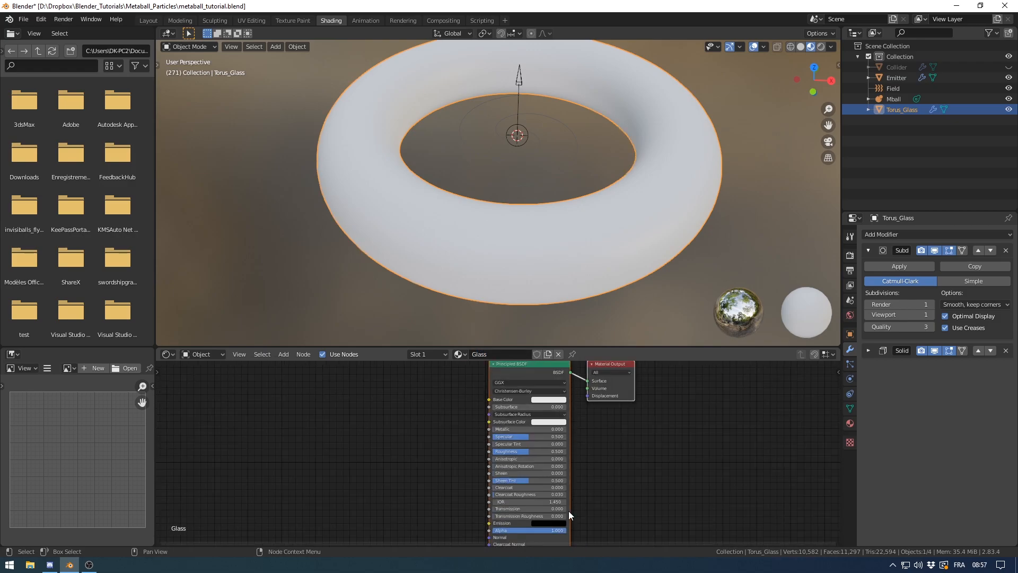
- Set the Glass material's base color to black, specular to 1.000 and roughness to 0.000
{"action": "left_click", "coordinate": [549, 400]}
{"action": "left_click", "coordinate": [590, 336]}
{"action": "left_click_drag", "start_coordinate": [590, 336], "coordinate": [590, 352]}
{"action": "left_click_drag", "start_coordinate": [530, 437], "coordinate": [492, 455]}
{"action": "middle_click_drag", "start_coordinate": [574, 495], "coordinate": [581, 479]}
- Set the Glass material's blend mode to Alpha Blend, shadow mode to None and alpha to 0.100
{"action": "left_click", "coordinate": [851, 422]}
{"action": "scroll", "coordinate": [895, 422], "scroll_direction": "down", "scroll_amount": 12}
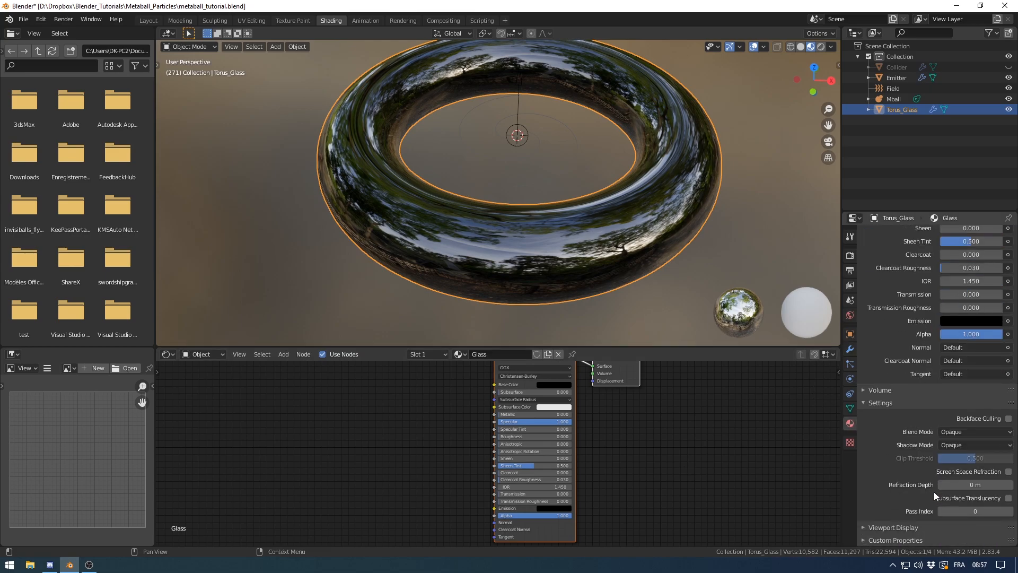
{"action": "left_click", "coordinate": [967, 431]}
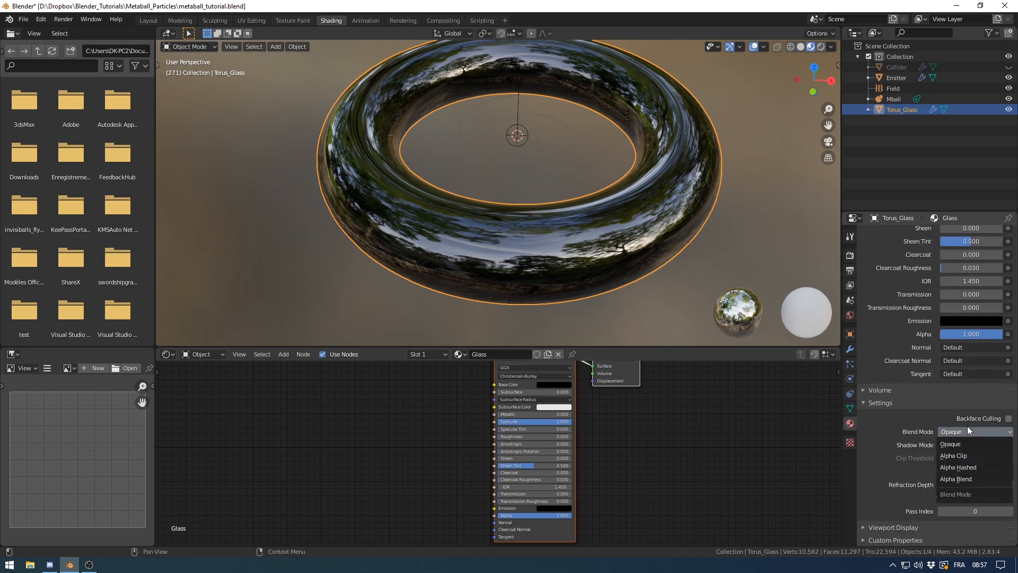
{"action": "left_click", "coordinate": [953, 478]}
{"action": "middle_click_drag", "start_coordinate": [656, 278], "coordinate": [616, 223]}
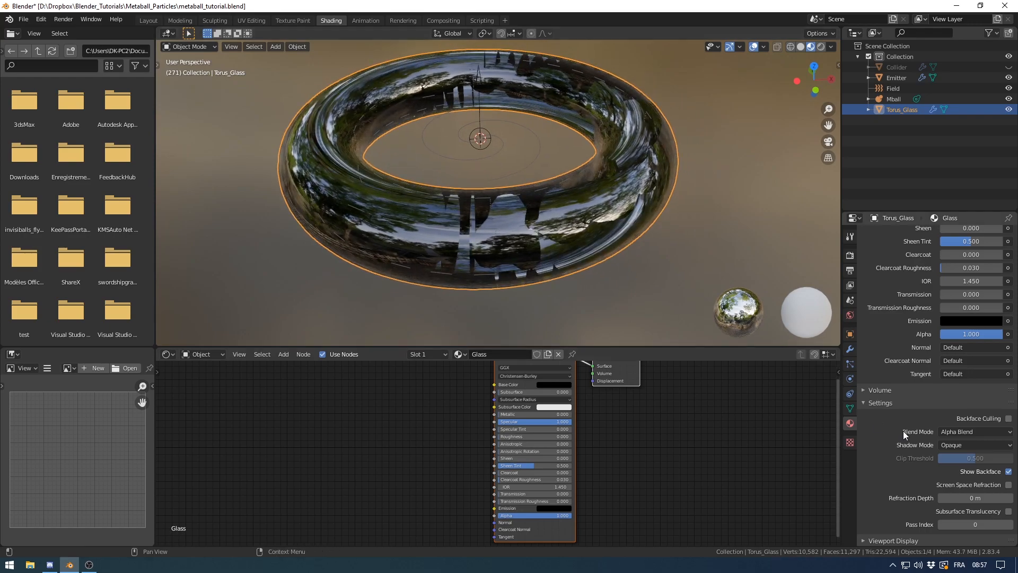
{"action": "left_click", "coordinate": [975, 445]}
{"action": "left_click", "coordinate": [966, 456]}
{"action": "left_click_drag", "start_coordinate": [563, 515], "coordinate": [499, 515]}
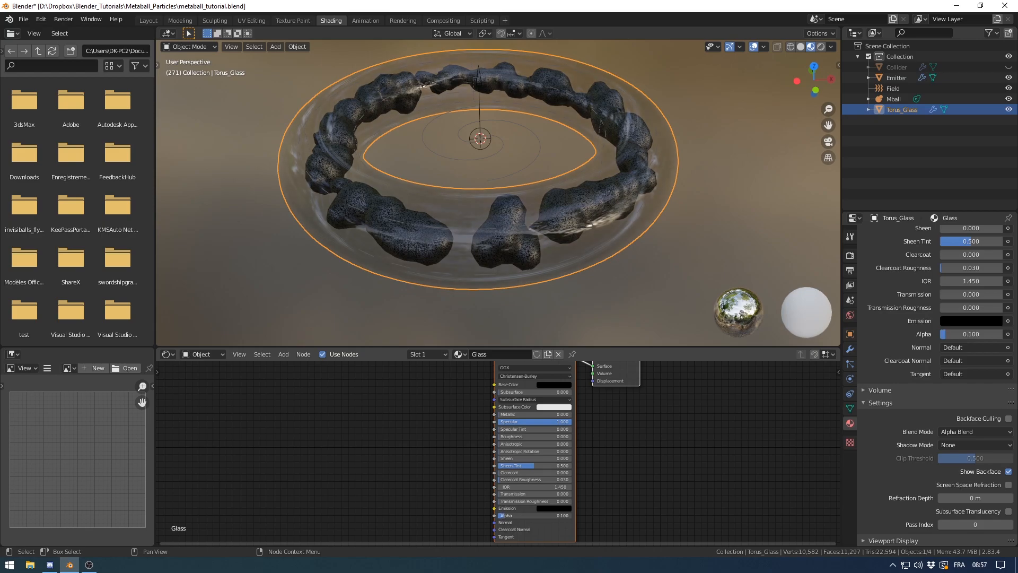
{"action": "middle_click_drag", "start_coordinate": [535, 416], "coordinate": [512, 461]}
{"action": "middle_click_drag", "start_coordinate": [589, 275], "coordinate": [595, 224]}
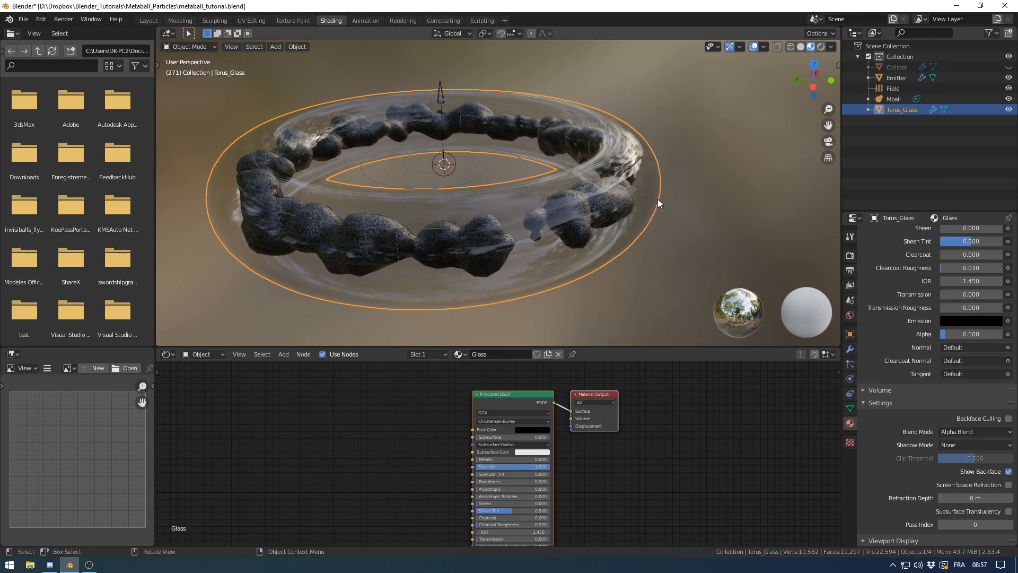
{"action": "middle_click_drag", "start_coordinate": [508, 196], "coordinate": [513, 222]}
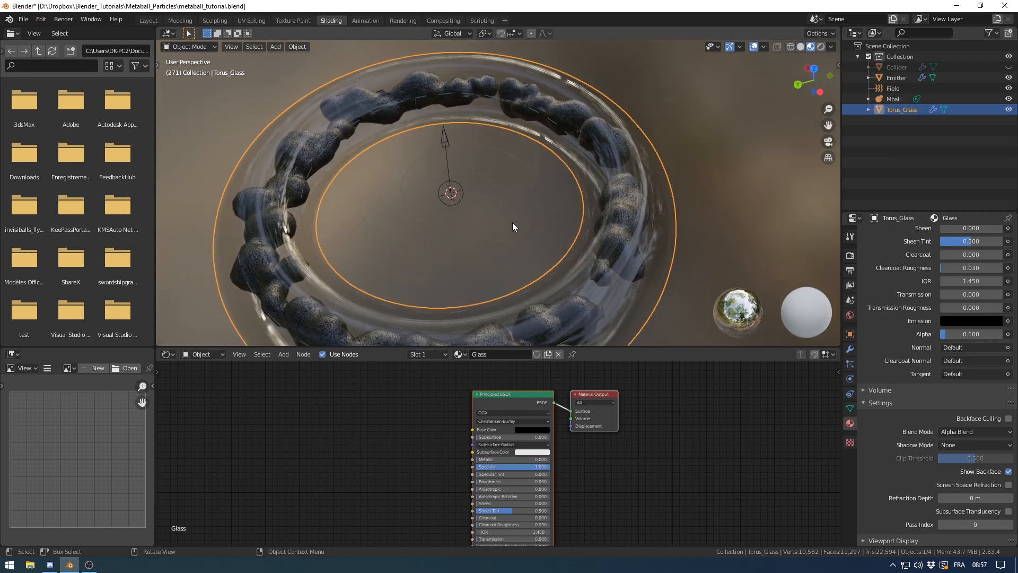
- In top view, add a ball metaball at the centre of the torus
{"action": "key", "text": "KP_7"}
{"action": "key", "text": "KP_7"}
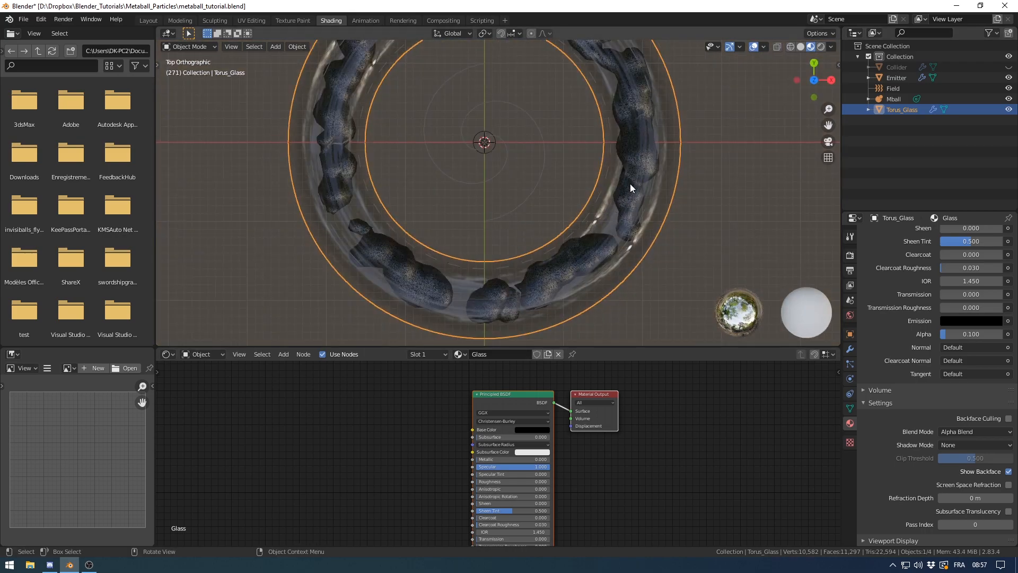
{"action": "middle_click_drag", "start_coordinate": [628, 189], "coordinate": [562, 210], "text": "shift"}
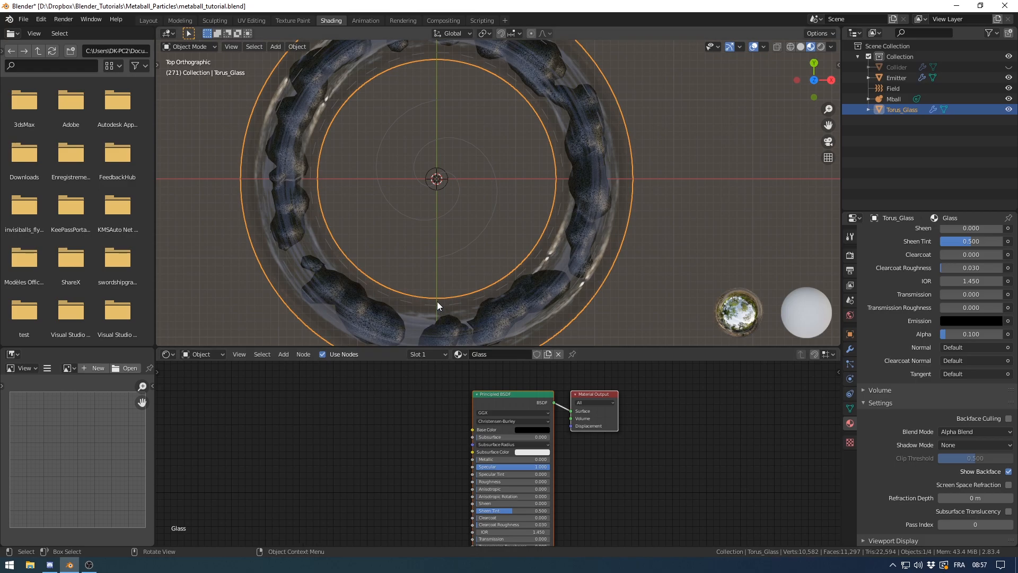
{"action": "scroll", "coordinate": [509, 194], "scroll_direction": "down", "scroll_amount": 2}
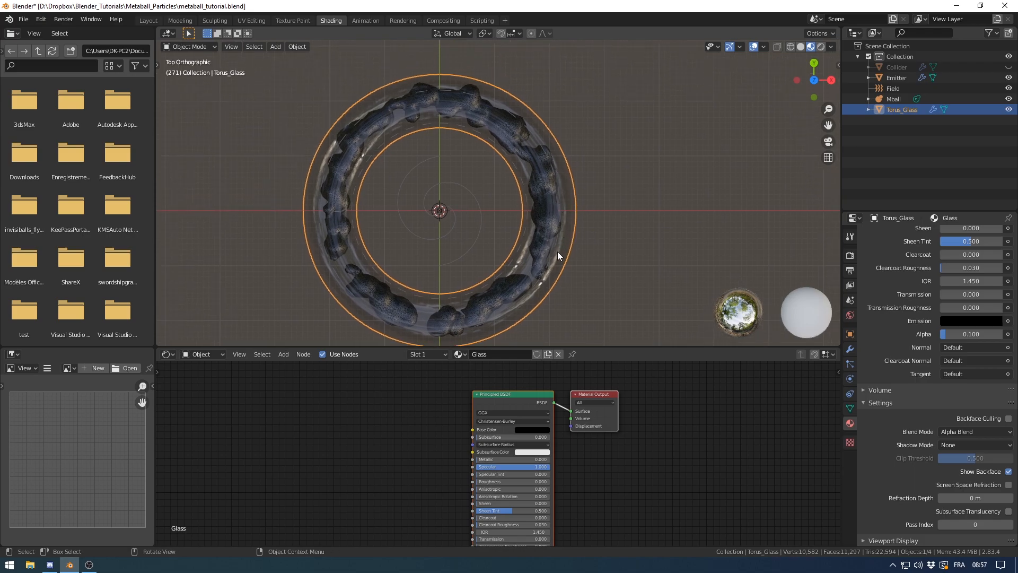
{"action": "scroll", "coordinate": [559, 247], "scroll_direction": "up", "scroll_amount": 2}
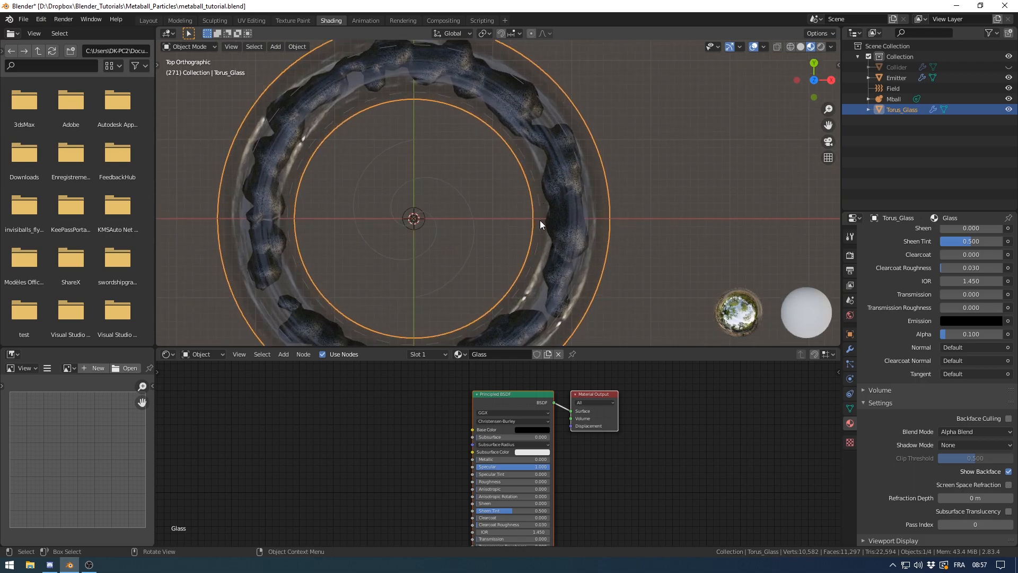
{"action": "middle_click_drag", "start_coordinate": [511, 225], "coordinate": [479, 231], "text": "shift"}
{"action": "key", "text": "shift+a"}
{"action": "mouse_move", "coordinate": [483, 235]}
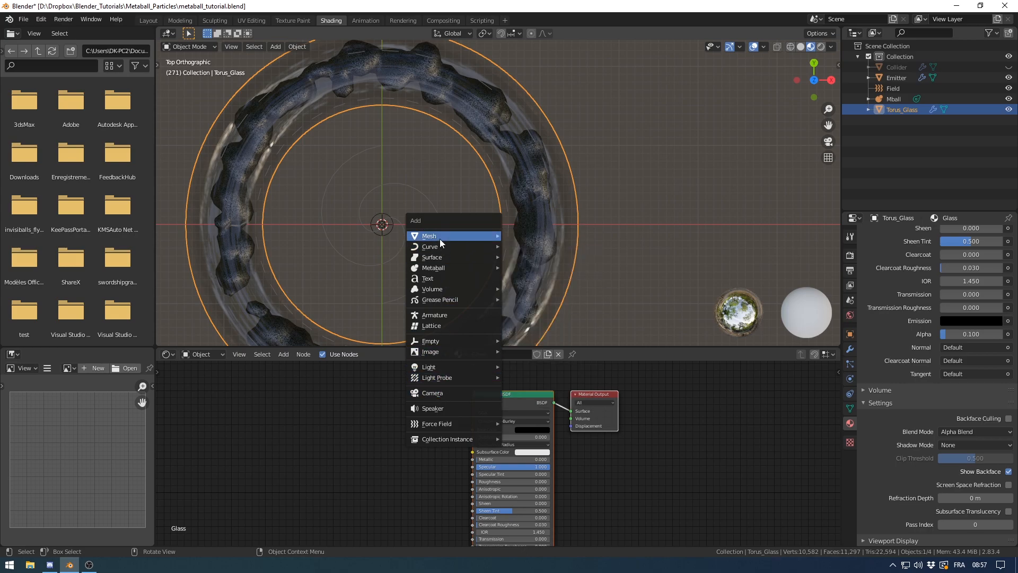
{"action": "mouse_move", "coordinate": [448, 239]}
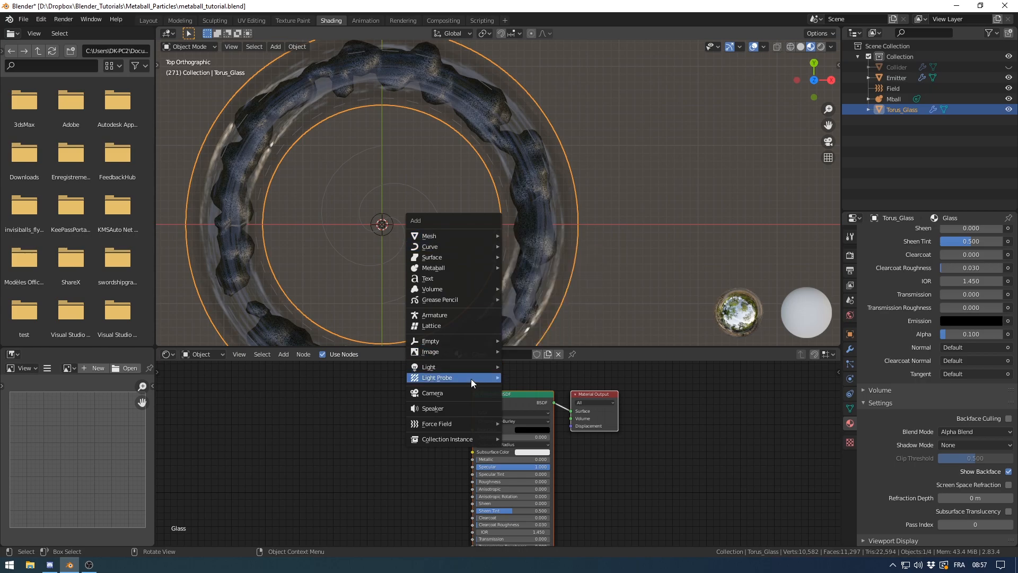
{"action": "mouse_move", "coordinate": [439, 269]}
{"action": "left_click", "coordinate": [514, 269]}
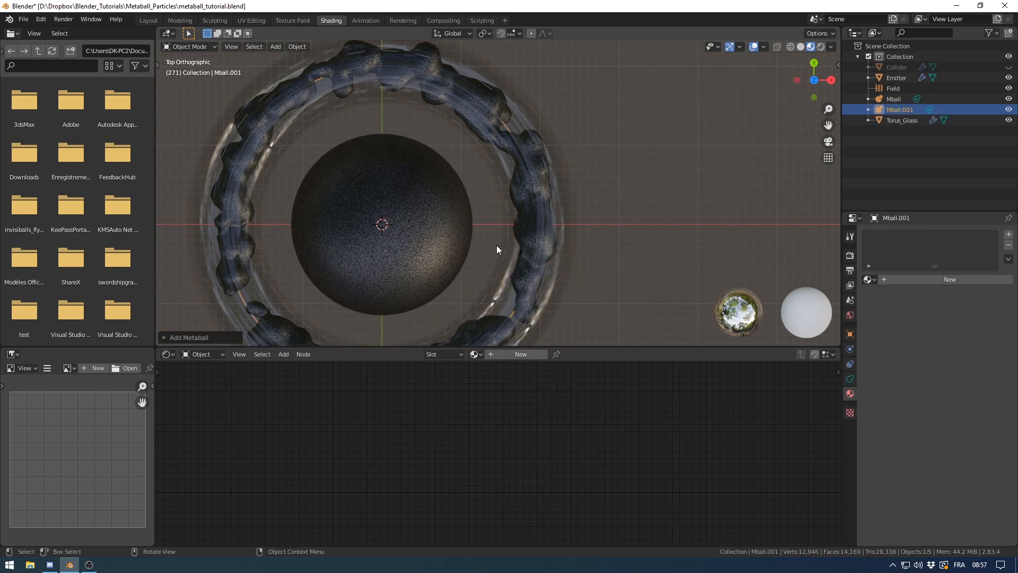
- In Edit Mode, scale the new metaball down to a radius of about 0.534 m and move it about 2.5 m along X
{"action": "key", "text": "Tab"}
{"action": "key", "text": "s"}
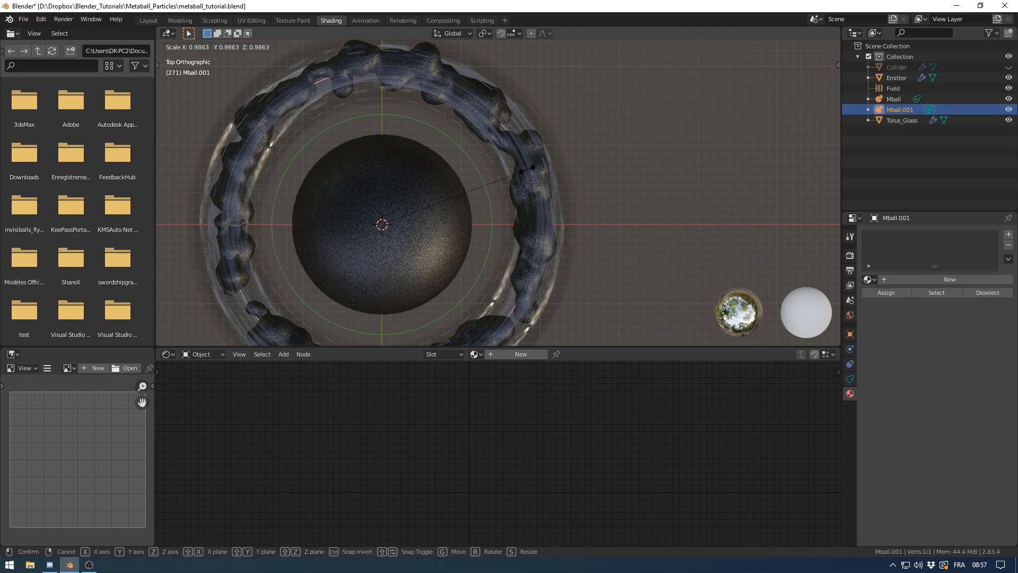
{"action": "left_click", "coordinate": [423, 209]}
{"action": "key", "text": "g"}
{"action": "key", "text": "x"}
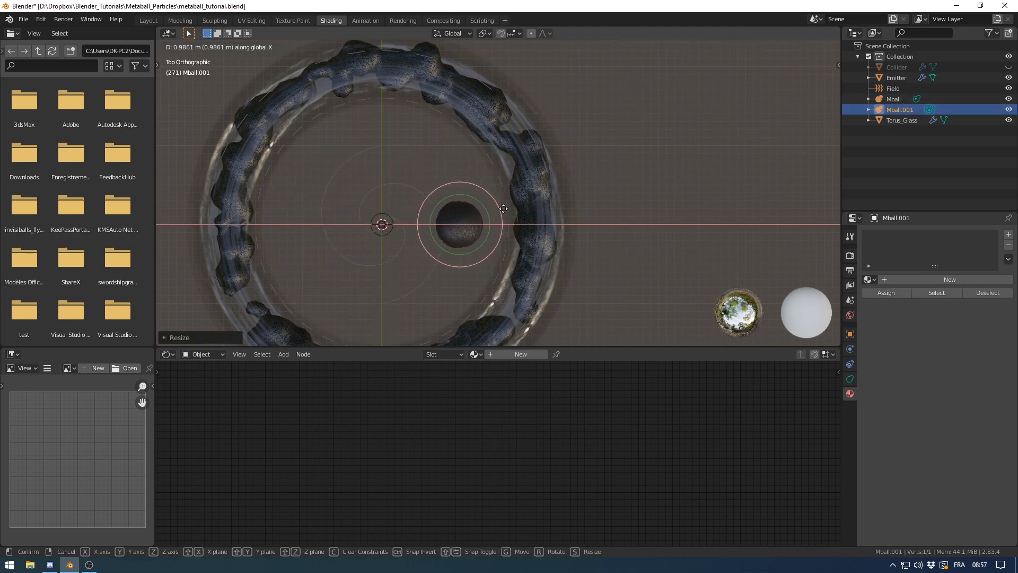
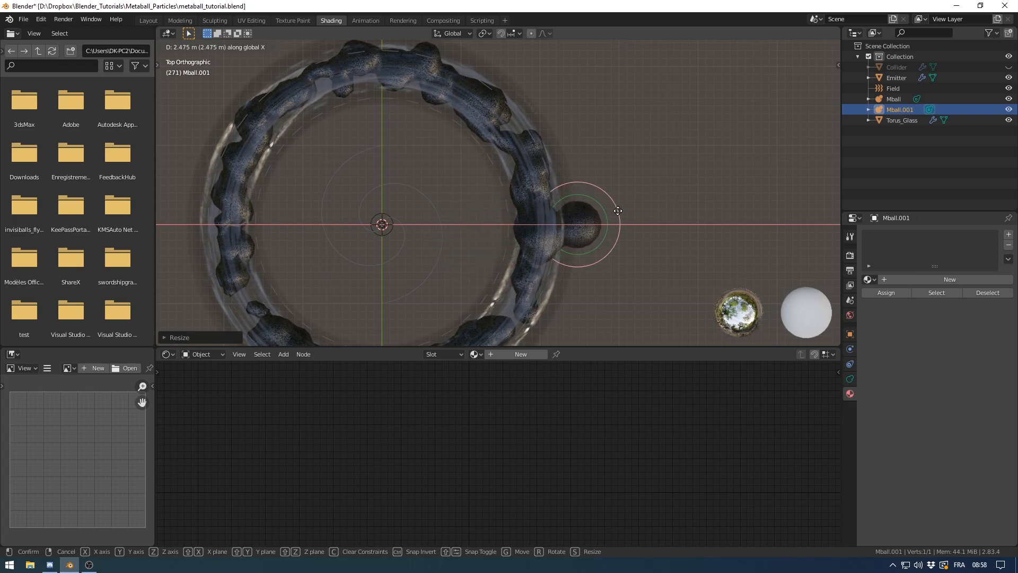
{"action": "left_click", "coordinate": [621, 212]}
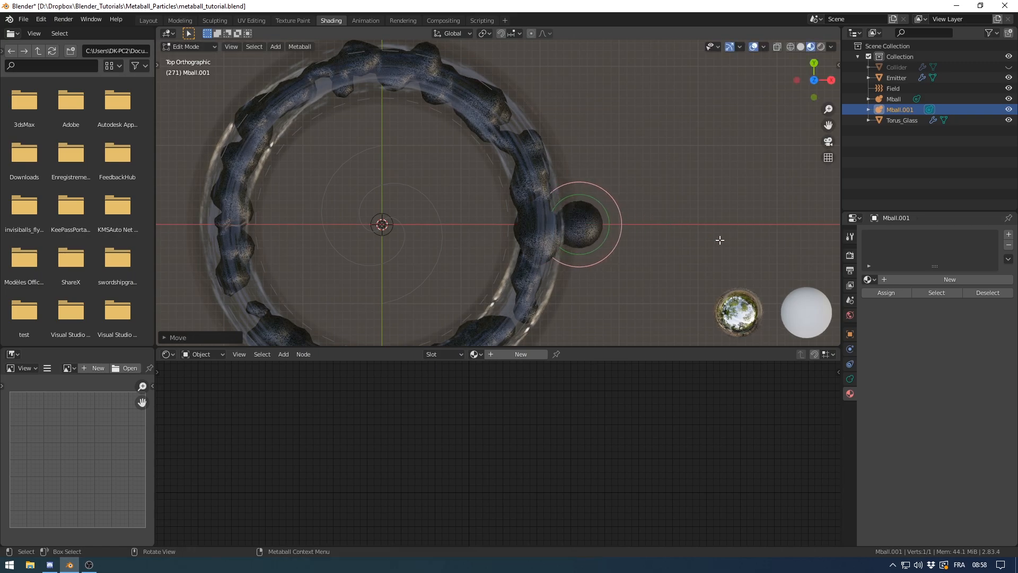
- Make the new metaball element negative so it cuts into the fluid
{"action": "scroll", "coordinate": [602, 239], "scroll_direction": "up", "scroll_amount": 3}
{"action": "left_click", "coordinate": [851, 378]}
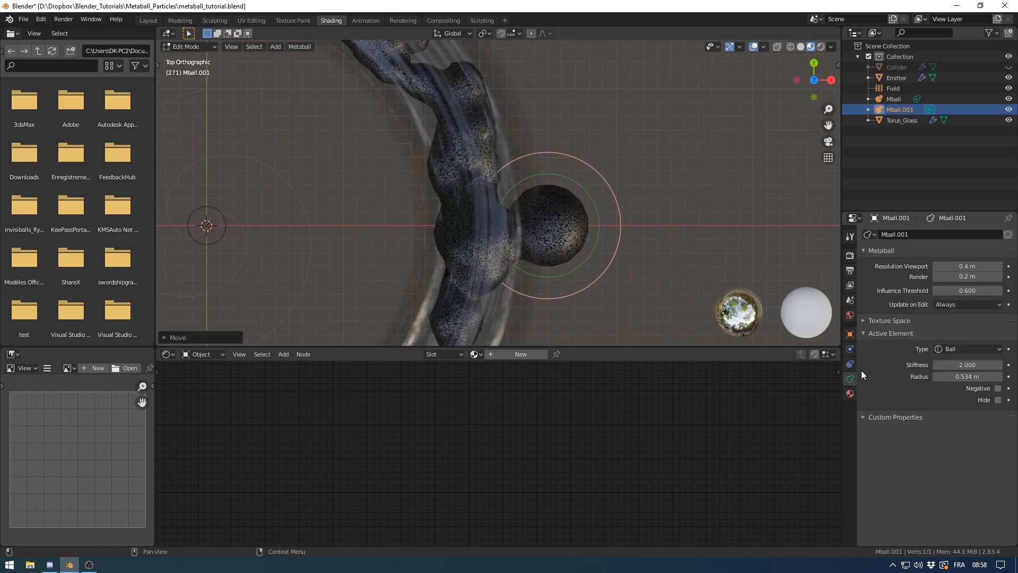
{"action": "key", "text": "Tab"}
{"action": "key", "text": "Tab"}
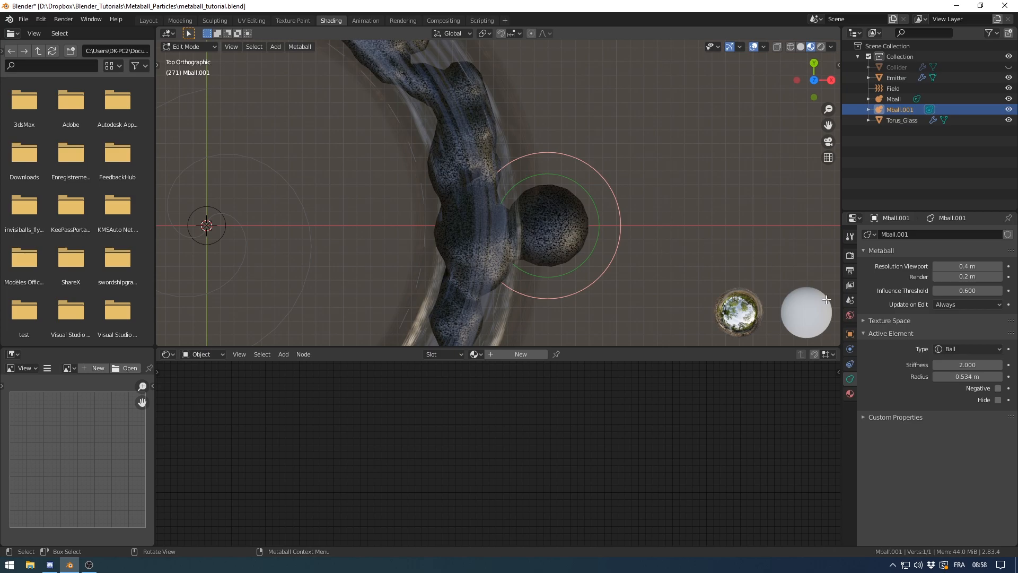
{"action": "left_click", "coordinate": [998, 390]}
- Scale the negative metaball to a radius of about 0.308 m and move it along X to about 1.97 m, inside the ring
{"action": "key", "text": "s"}
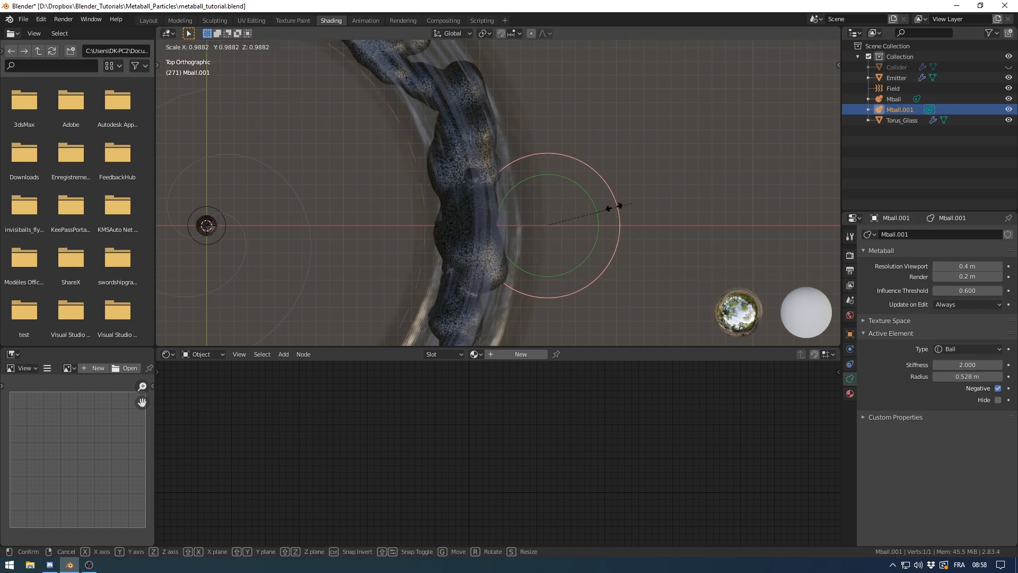
{"action": "left_click", "coordinate": [597, 214]}
{"action": "key", "text": "g"}
{"action": "key", "text": "x"}
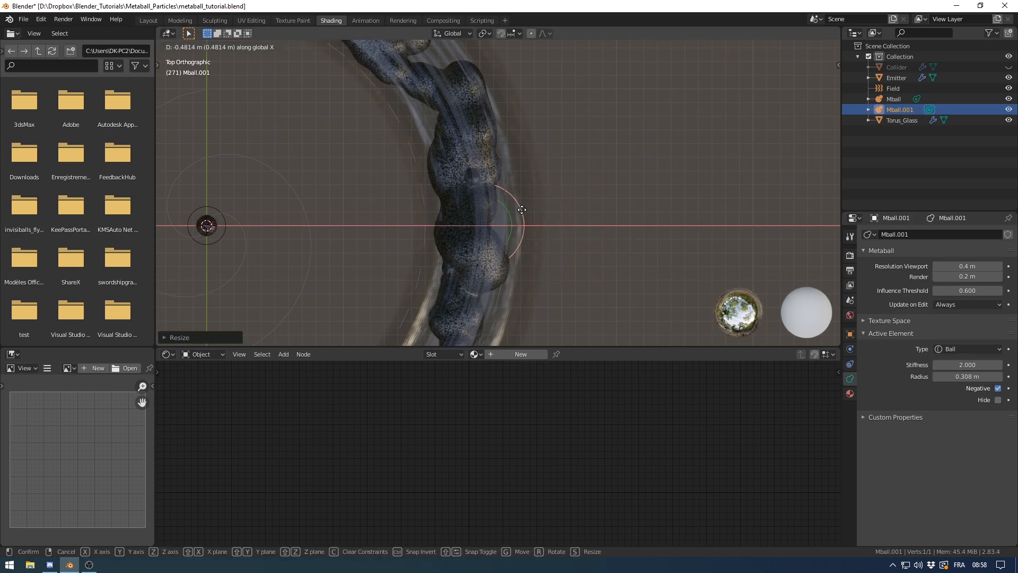
{"action": "left_click", "coordinate": [524, 210]}
- Increase the negative metaball's stiffness to 10.000
{"action": "middle_click_drag", "start_coordinate": [542, 232], "coordinate": [412, 131]}
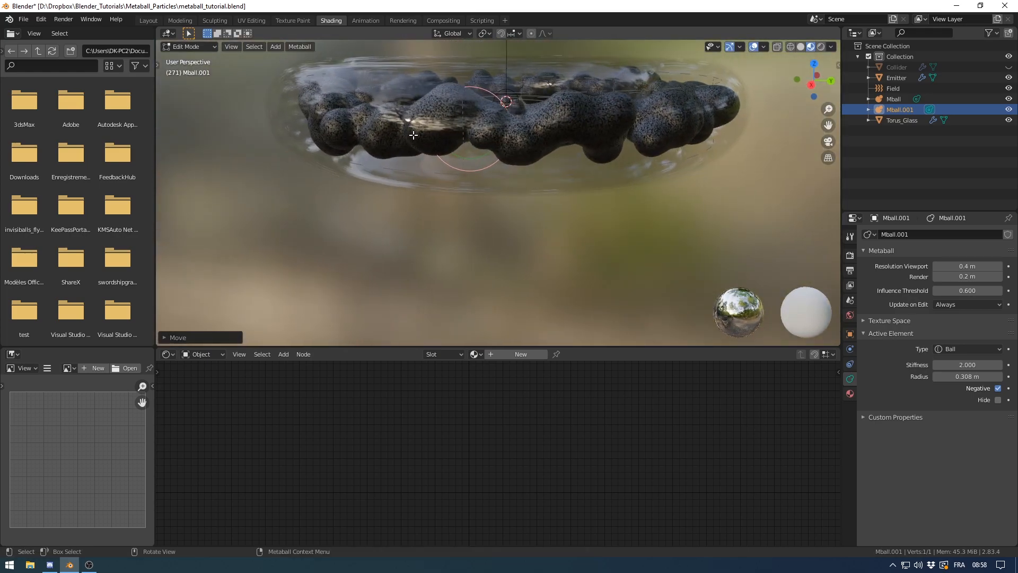
{"action": "key", "text": "Tab"}
{"action": "key", "text": "Tab"}
{"action": "middle_click_drag", "start_coordinate": [522, 141], "coordinate": [545, 194]}
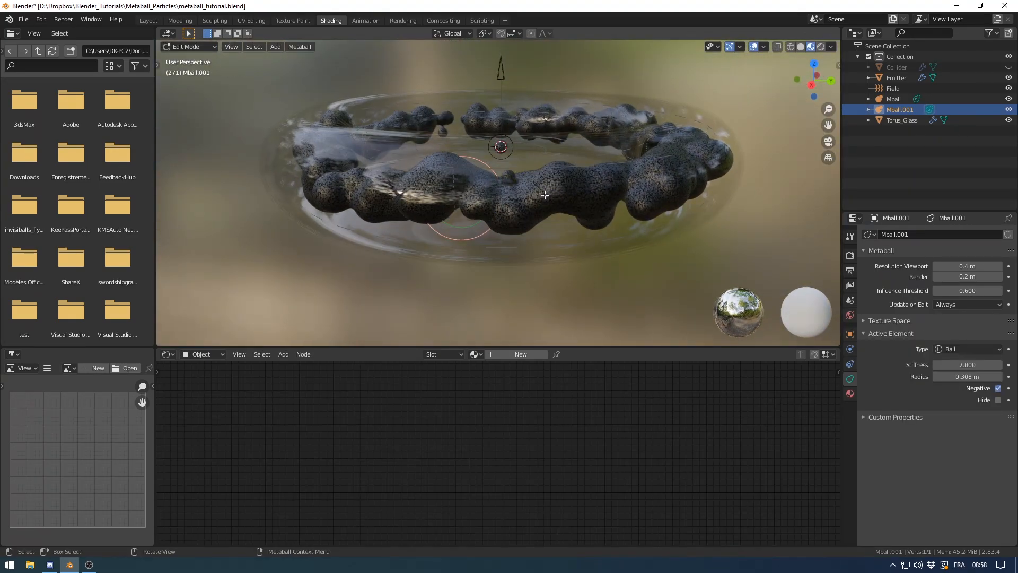
{"action": "key", "text": "n"}
{"action": "left_click_drag", "start_coordinate": [788, 131], "coordinate": [833, 131]}
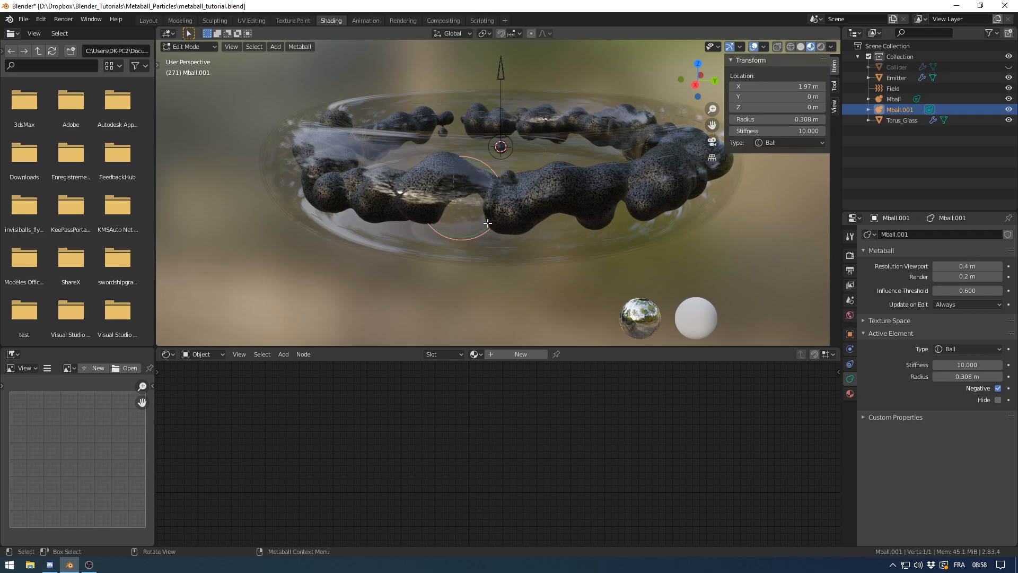
{"action": "middle_click_drag", "start_coordinate": [484, 227], "coordinate": [503, 231]}
{"action": "scroll", "coordinate": [503, 231], "scroll_direction": "up", "scroll_amount": 3}
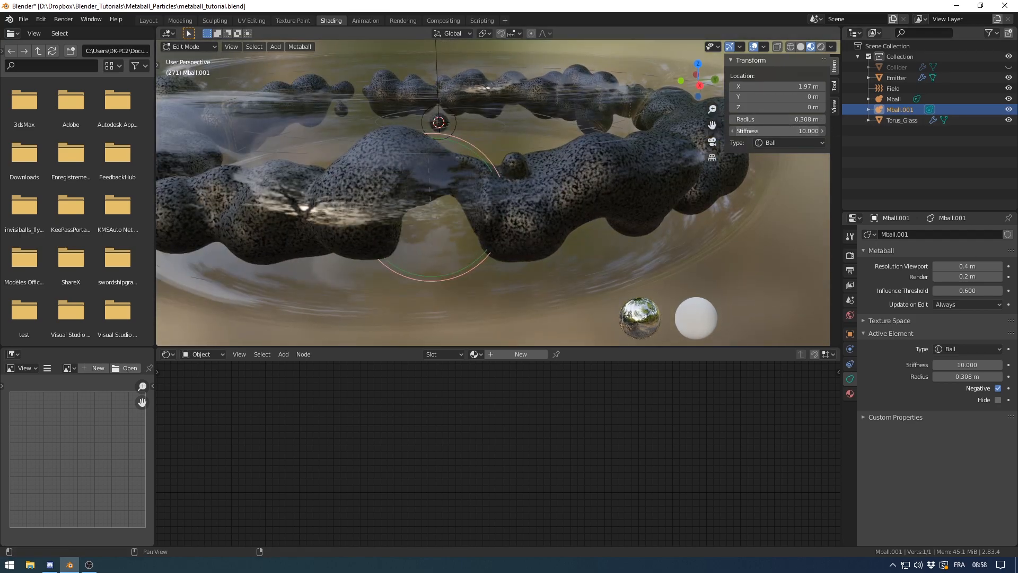
- Try moving the negative metaball object sideways through the fluid in Object Mode
{"action": "middle_click_drag", "start_coordinate": [572, 198], "coordinate": [501, 218]}
{"action": "key", "text": "Tab"}
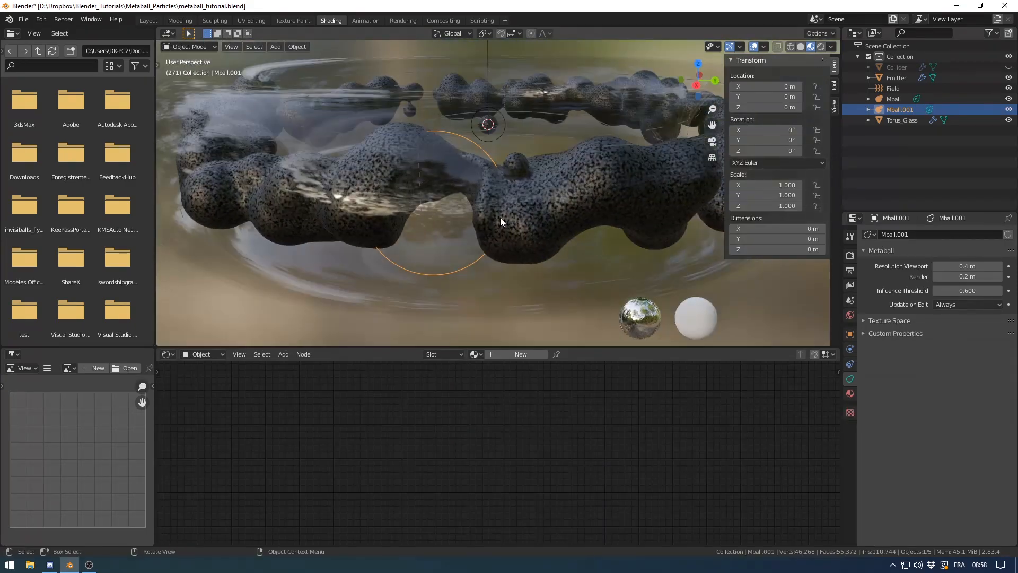
{"action": "key", "text": "g"}
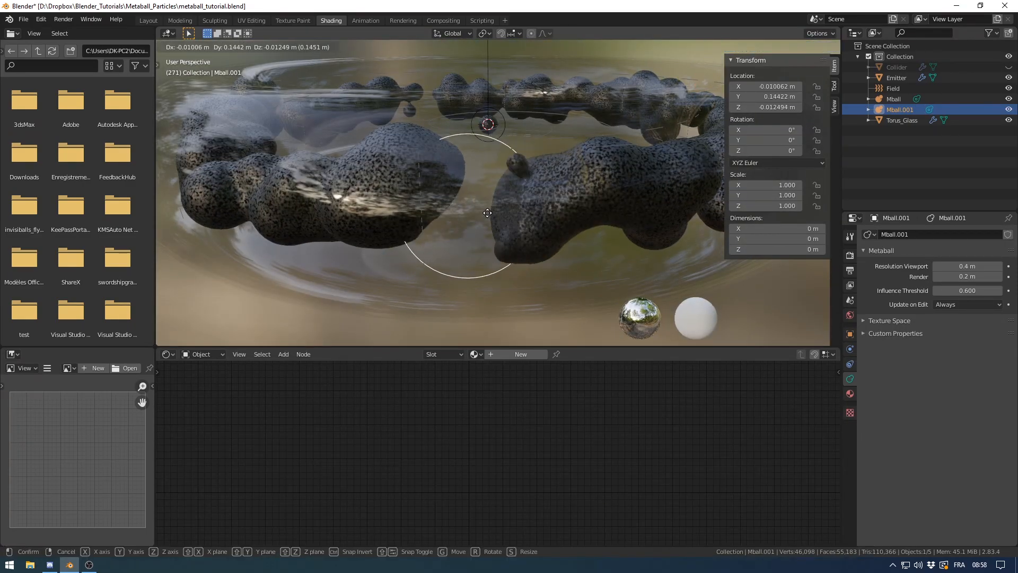
{"action": "right_click", "coordinate": [490, 212]}
- In top view, set the negative metaball element's radius to 0.35 m
{"action": "key", "text": "KP_7"}
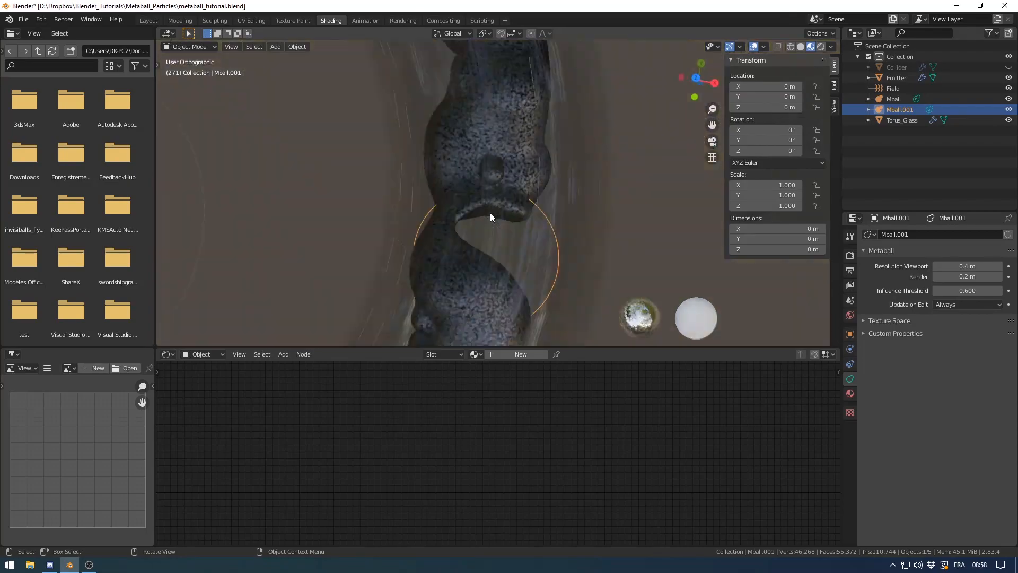
{"action": "scroll", "coordinate": [532, 231], "scroll_direction": "down", "scroll_amount": 4}
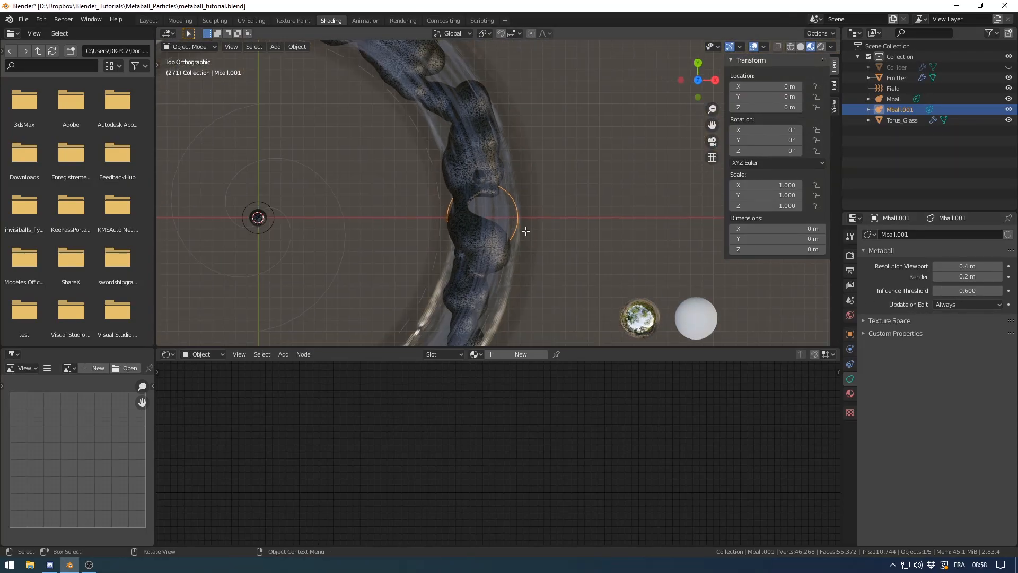
{"action": "key", "text": "Tab"}
{"action": "left_click", "coordinate": [997, 388]}
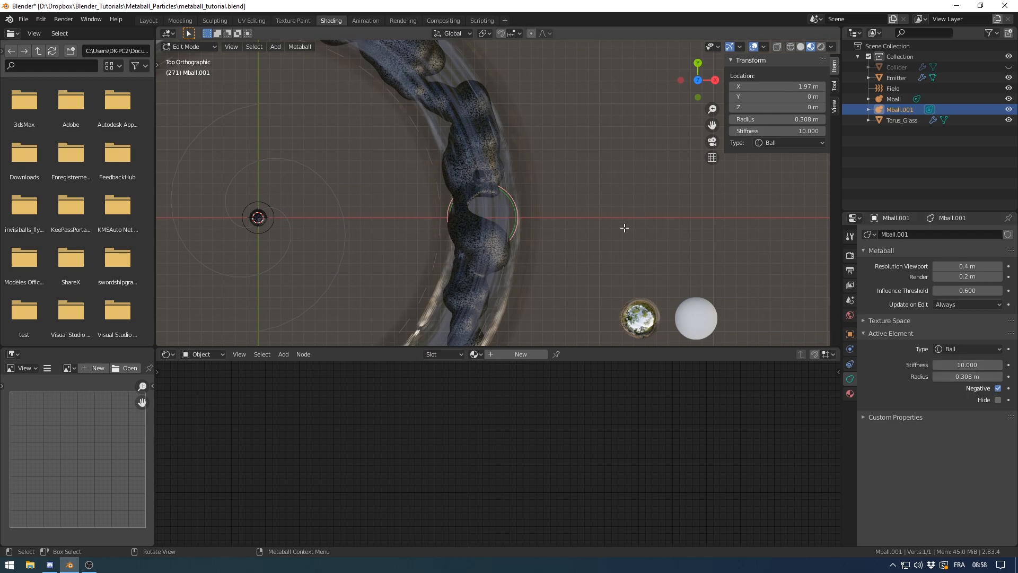
{"action": "left_click", "coordinate": [958, 378]}
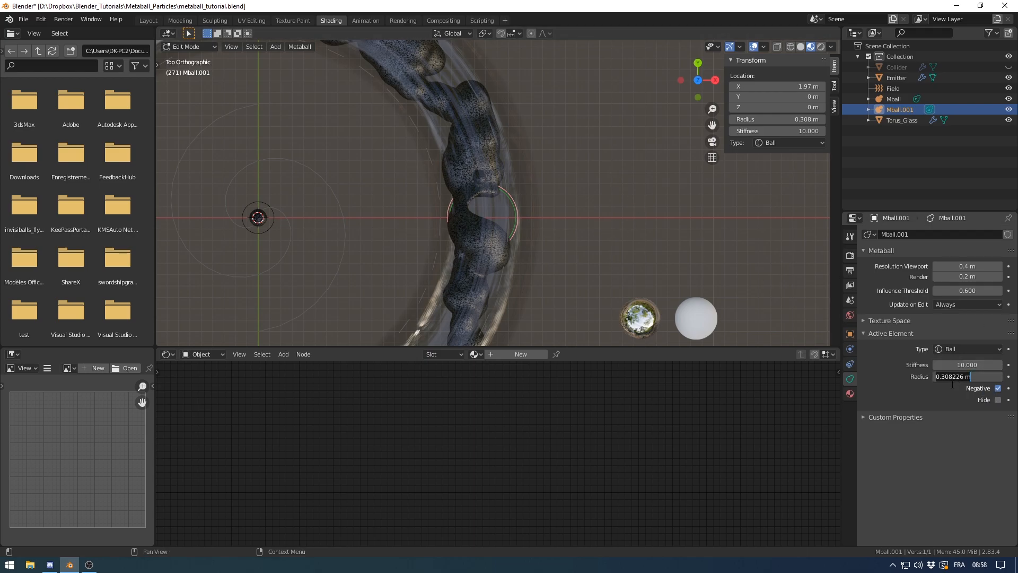
{"action": "type", "text": "0.35"}
{"action": "key", "text": "Return"}
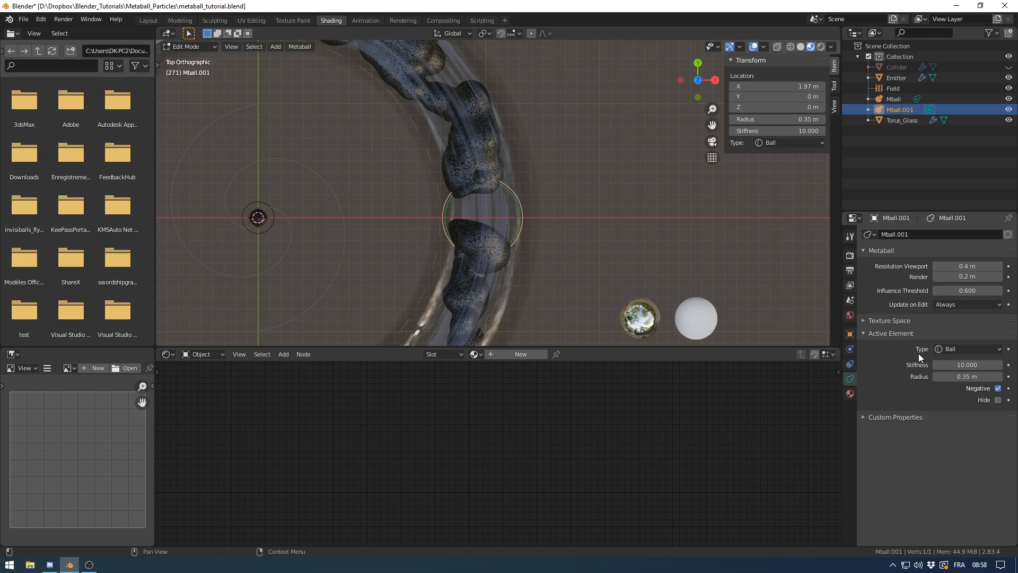
- Move the negative metaball object about 0.028 m along X in Object Mode
{"action": "key", "text": "Tab"}
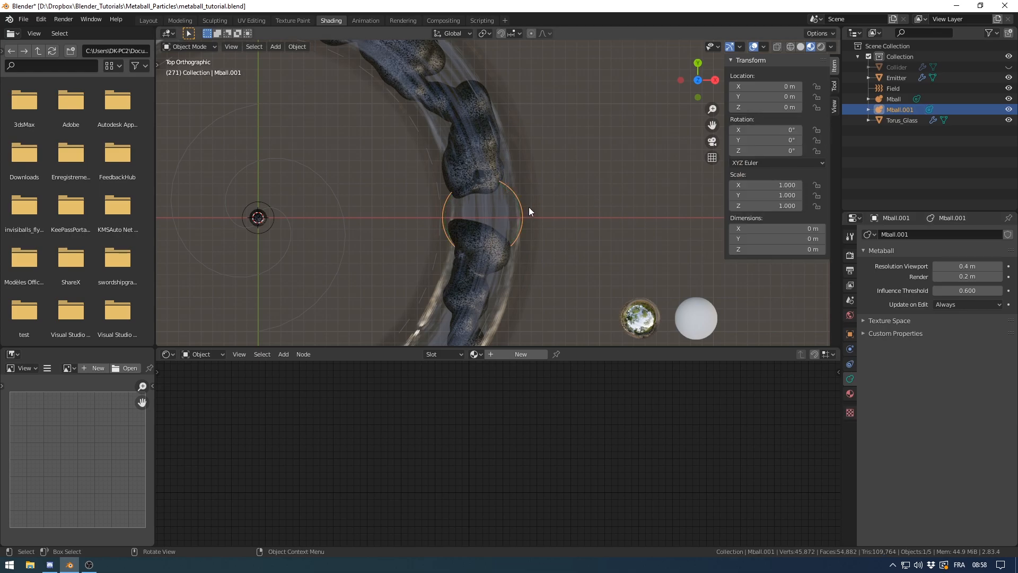
{"action": "key", "text": "g"}
{"action": "key", "text": "x"}
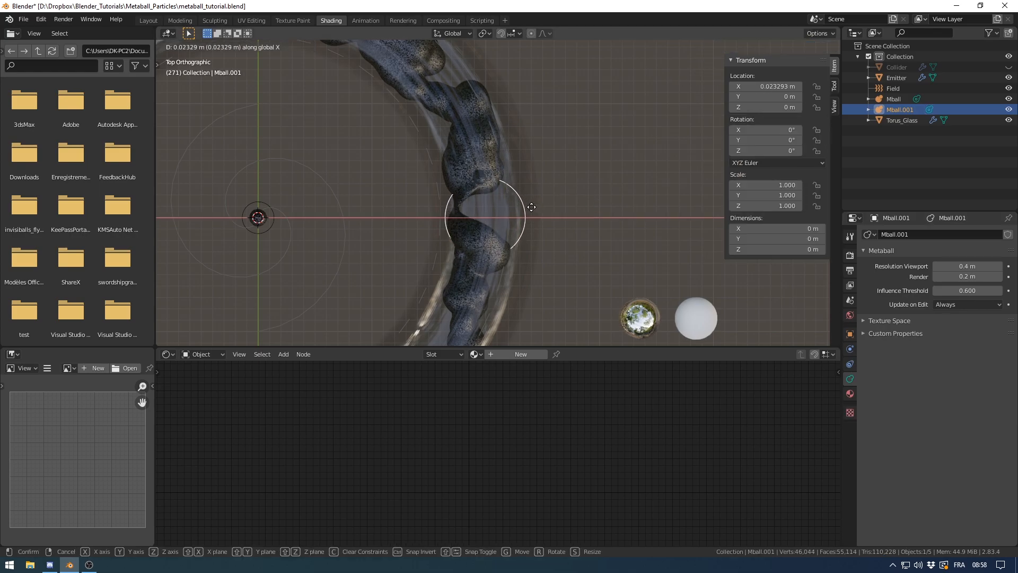
{"action": "left_click", "coordinate": [532, 207]}
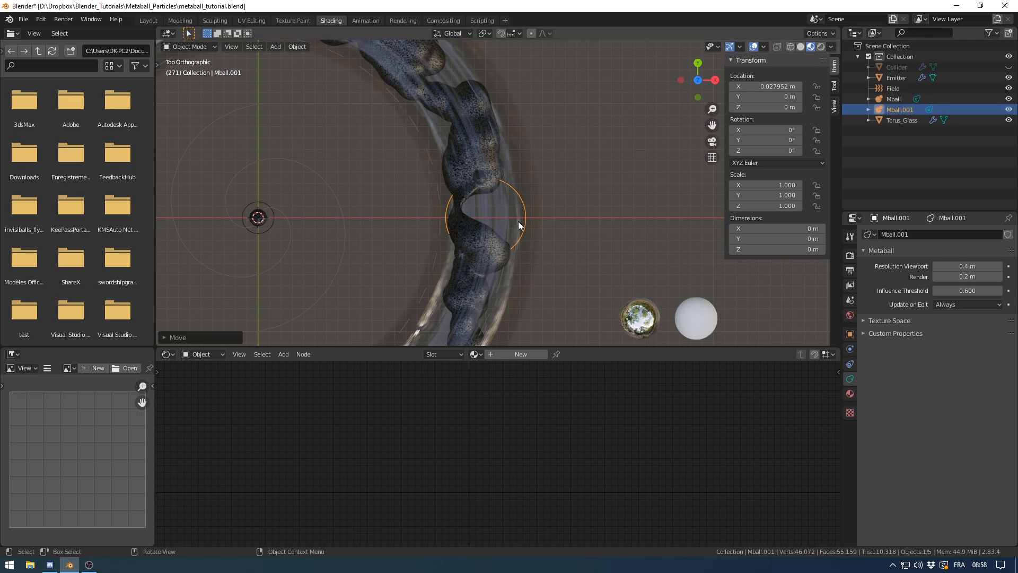
- Add a metaball ball at the world origin
{"action": "key", "text": "shift+a"}
{"action": "mouse_move", "coordinate": [484, 218]}
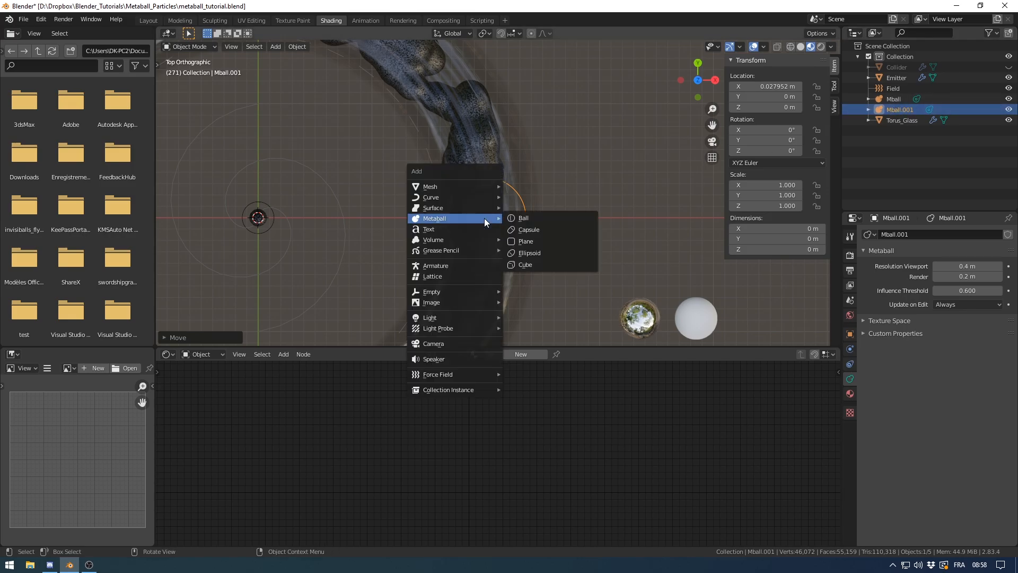
{"action": "left_click", "coordinate": [524, 221]}
{"action": "scroll", "coordinate": [415, 216], "scroll_direction": "down", "scroll_amount": 3}
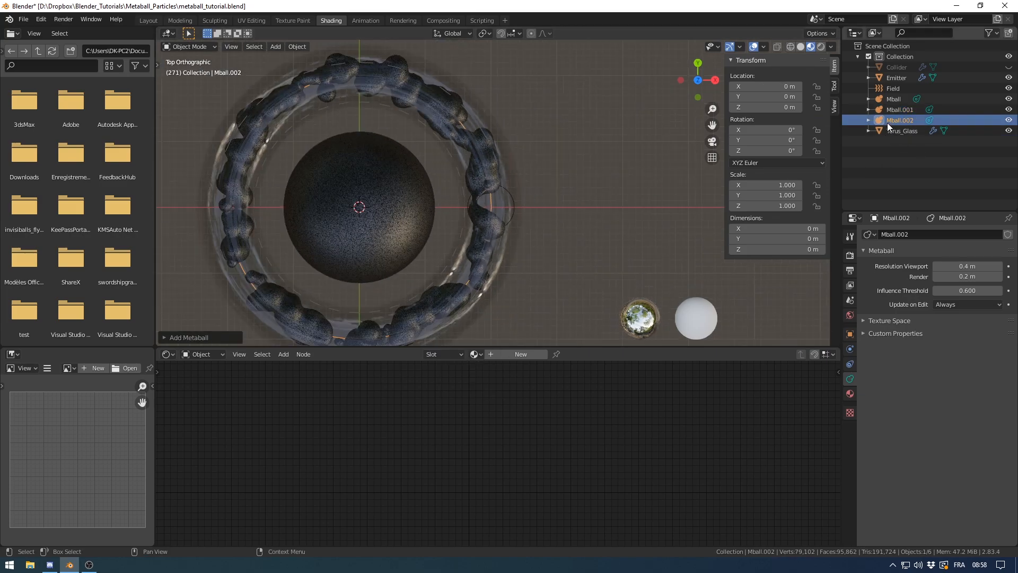
{"action": "double_click", "coordinate": [906, 120]}
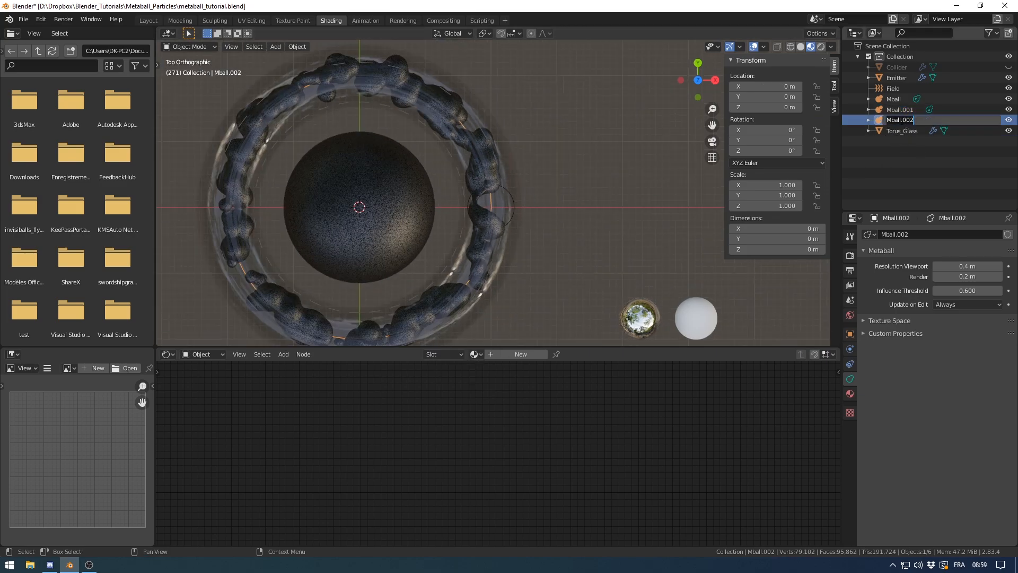
{"action": "key", "text": "Return"}
- In Edit Mode, move the new metaball element along X to about 3.18 m, just outside the ring
{"action": "key", "text": "Tab"}
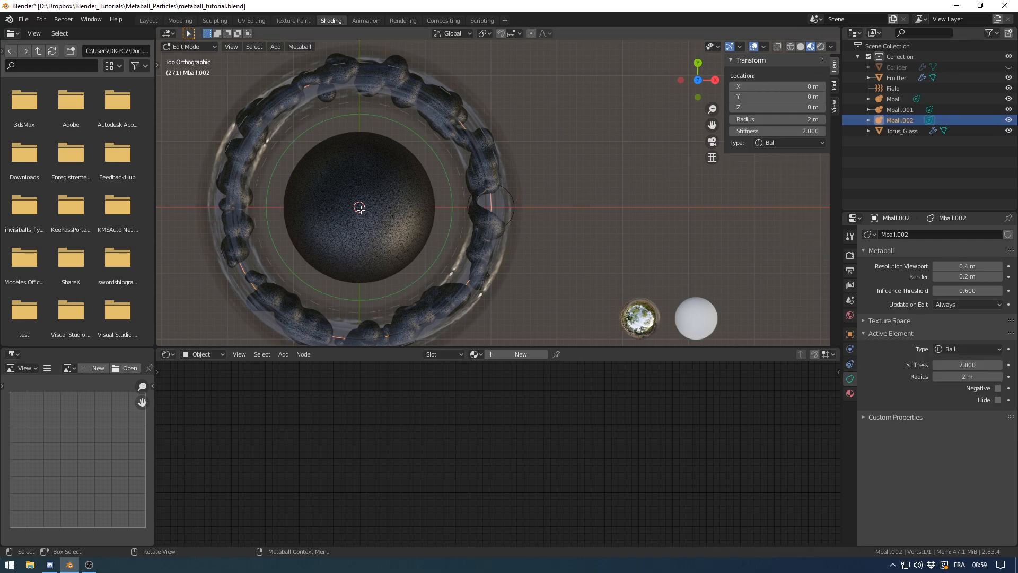
{"action": "key", "text": "g"}
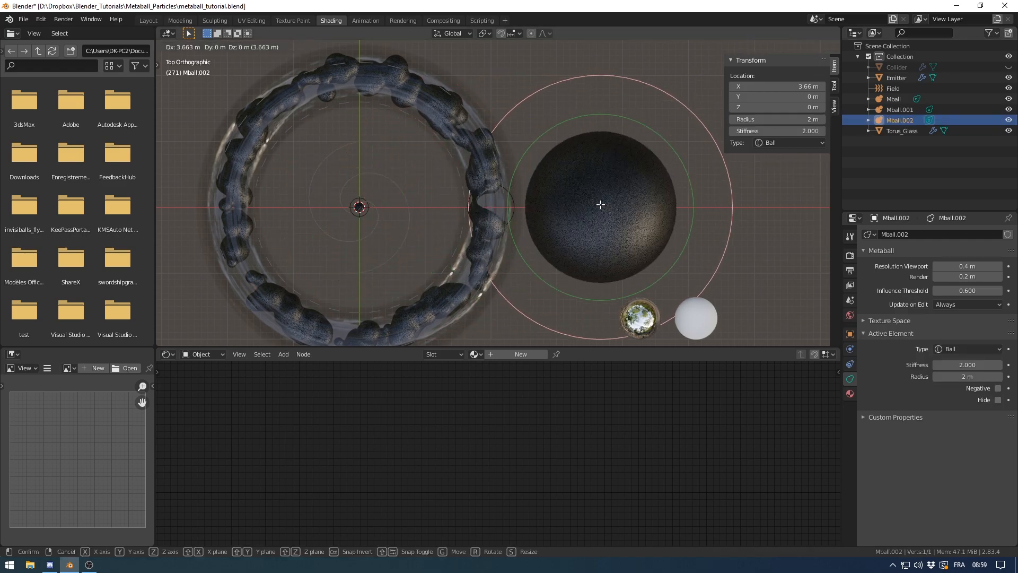
{"action": "right_click", "coordinate": [601, 205]}
{"action": "key", "text": "g"}
{"action": "key", "text": "x"}
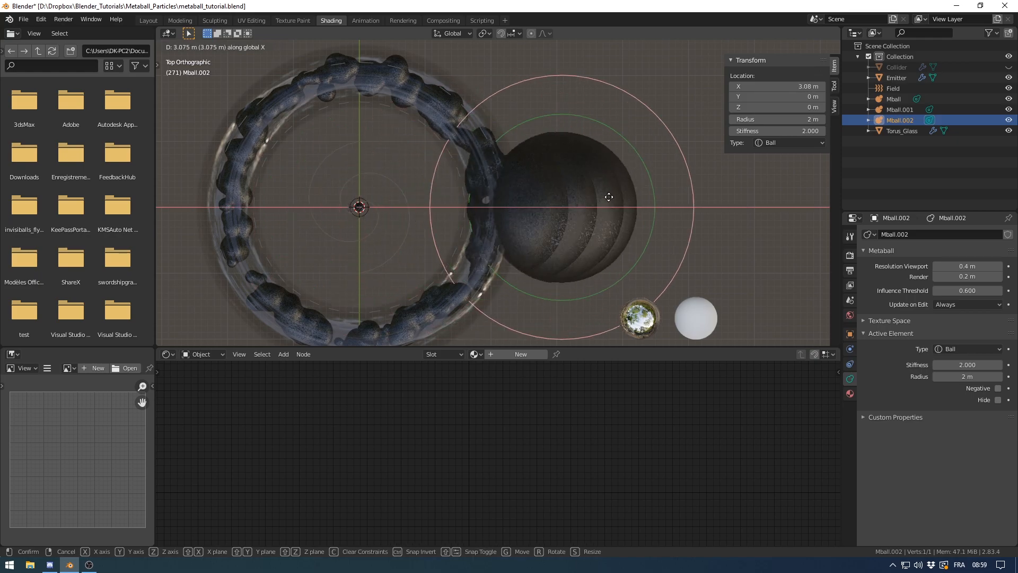
{"action": "left_click", "coordinate": [618, 196]}
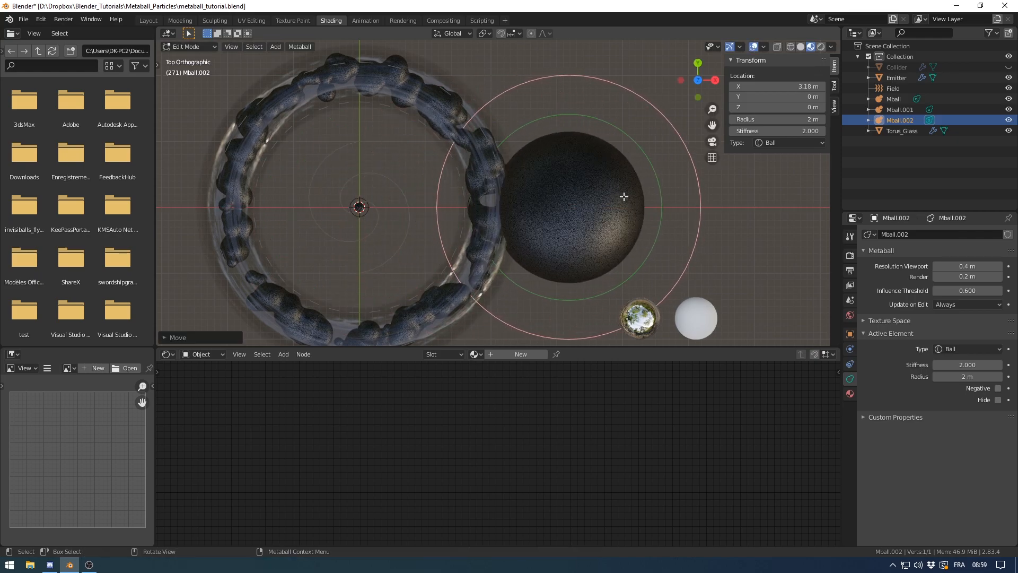
{"action": "middle_click_drag", "start_coordinate": [628, 198], "coordinate": [565, 193], "text": "shift"}
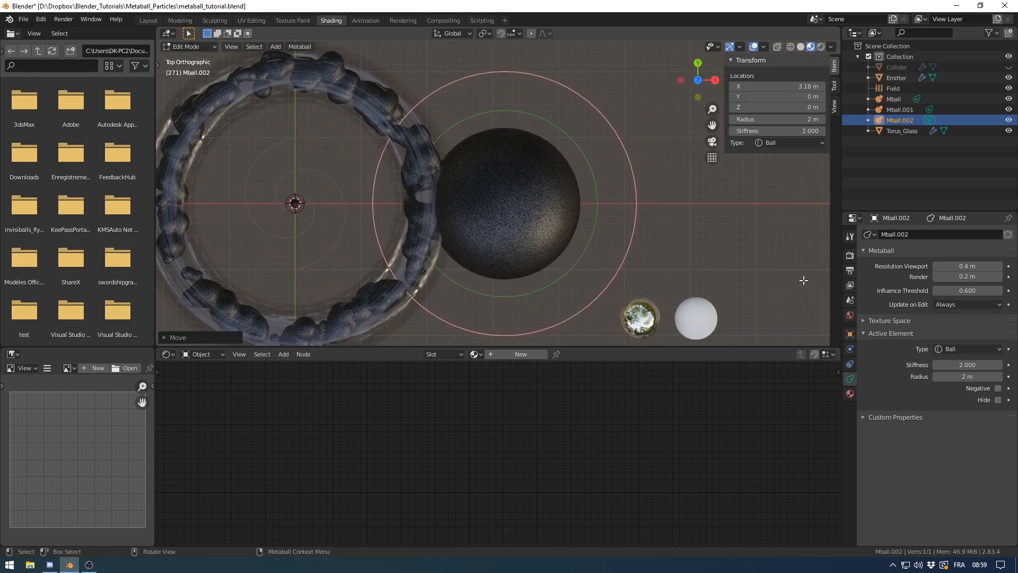
{"action": "scroll", "coordinate": [511, 228], "scroll_direction": "up", "scroll_amount": 6}
{"action": "middle_click_drag", "start_coordinate": [416, 229], "coordinate": [607, 228], "text": "shift"}
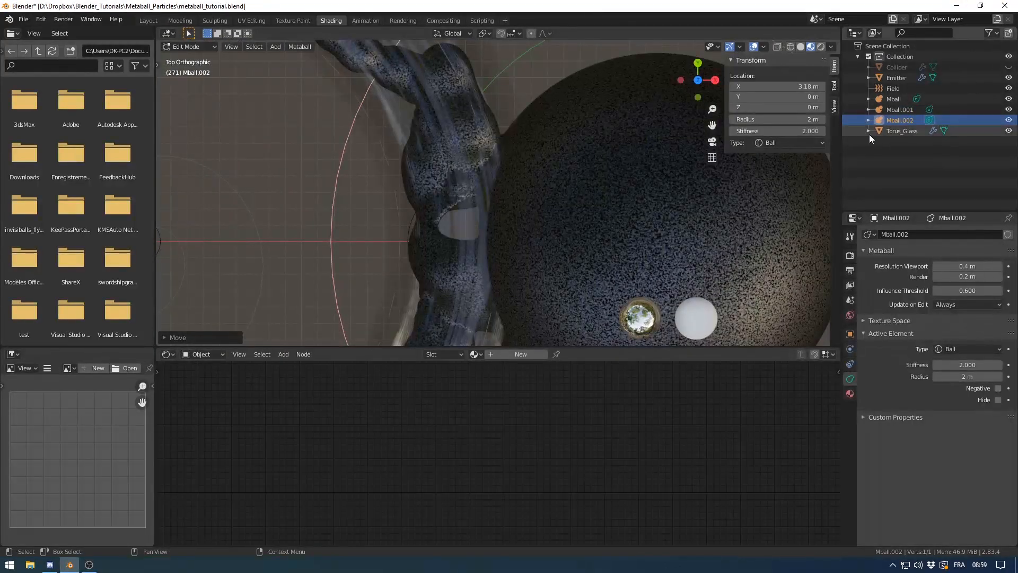
- Scale the new metaball element to a radius of about 0.6 m and move it along X to about 2.22 m
{"action": "scroll", "coordinate": [621, 227], "scroll_direction": "down", "scroll_amount": 5}
{"action": "key", "text": "s"}
{"action": "left_click", "coordinate": [602, 212]}
{"action": "key", "text": "g"}
{"action": "key", "text": "x"}
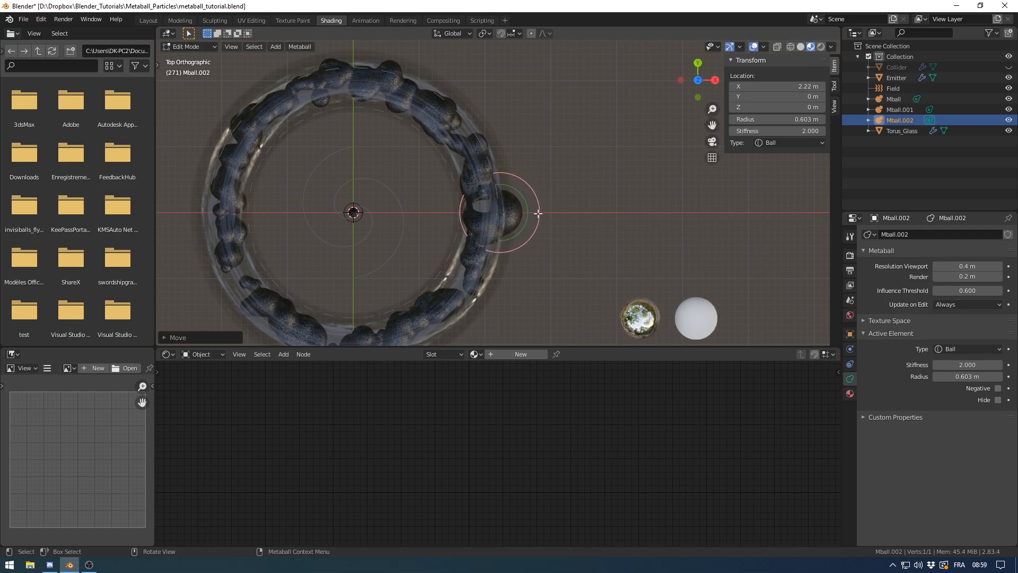
{"action": "left_click", "coordinate": [538, 212]}
{"action": "scroll", "coordinate": [508, 214], "scroll_direction": "up", "scroll_amount": 5}
{"action": "scroll", "coordinate": [531, 218], "scroll_direction": "down", "scroll_amount": 2}
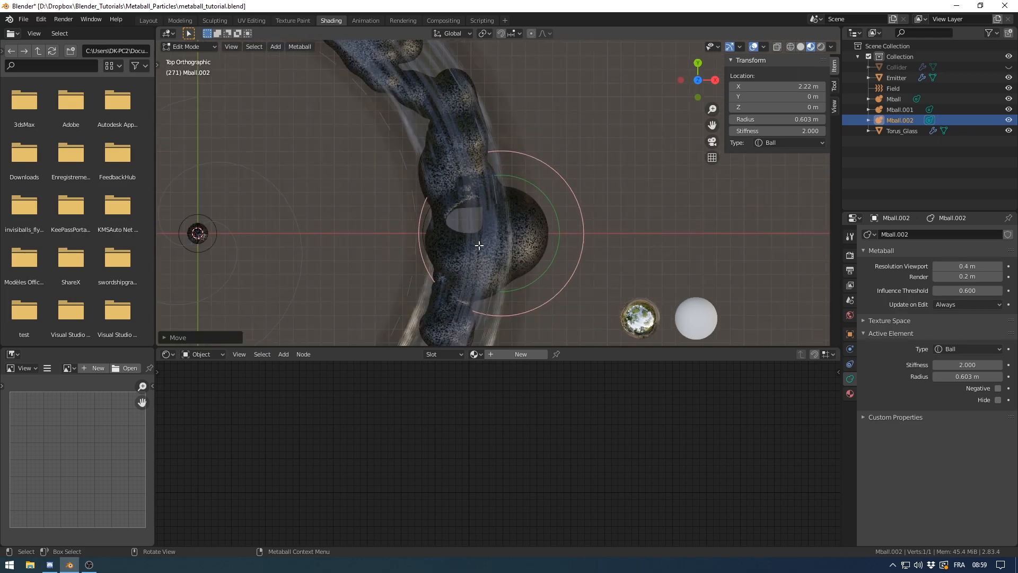
- Rename the new metaball object Mball_Needle and lower its viewport resolution to 0.32 m
{"action": "double_click", "coordinate": [900, 121]}
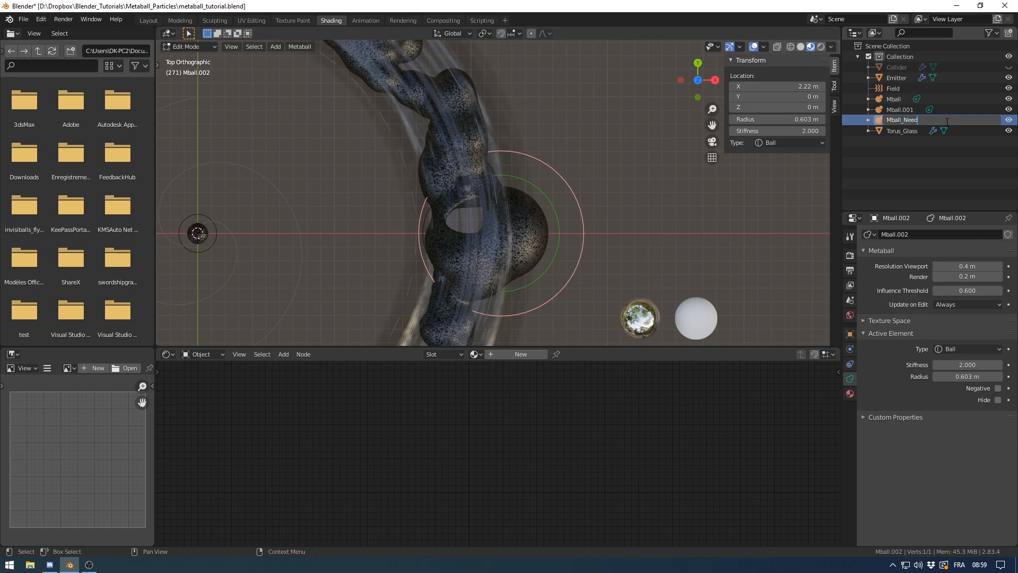
{"action": "key", "text": "Return"}
{"action": "middle_click_drag", "start_coordinate": [573, 231], "coordinate": [533, 197]}
{"action": "key", "text": "Tab"}
{"action": "mouse_move", "coordinate": [967, 267]}
{"action": "left_mouse_down"}
{"action": "mouse_move", "coordinate": [991, 266]}
{"action": "mouse_move", "coordinate": [952, 267]}
{"action": "mouse_move", "coordinate": [974, 267]}
{"action": "left_mouse_up"}
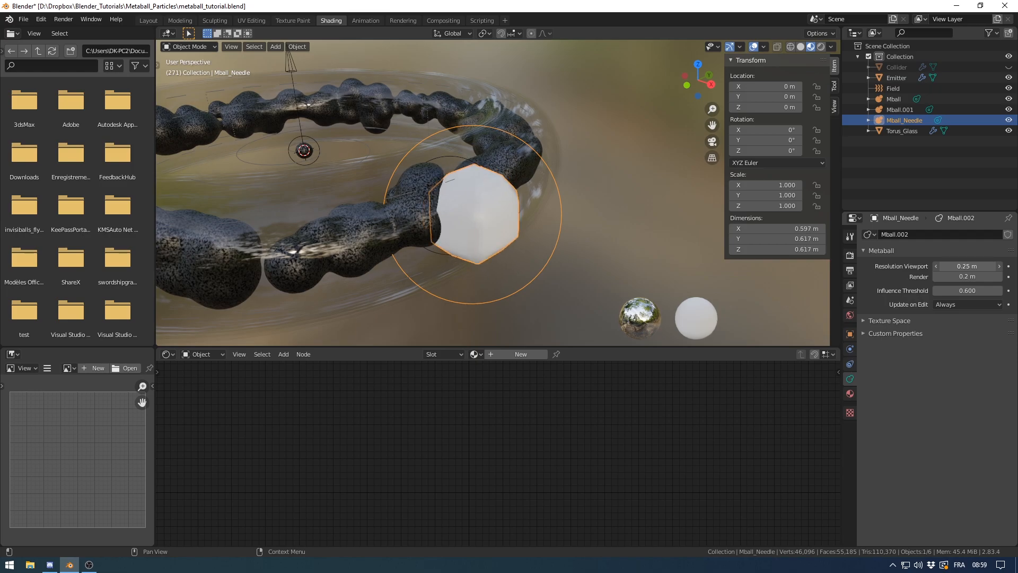
- Scale the Mball_Needle element to a radius of about 0.64 m and raise its stiffness to 10.000
{"action": "middle_click_drag", "start_coordinate": [470, 194], "coordinate": [537, 211]}
{"action": "key", "text": "Tab"}
{"action": "key", "text": "s"}
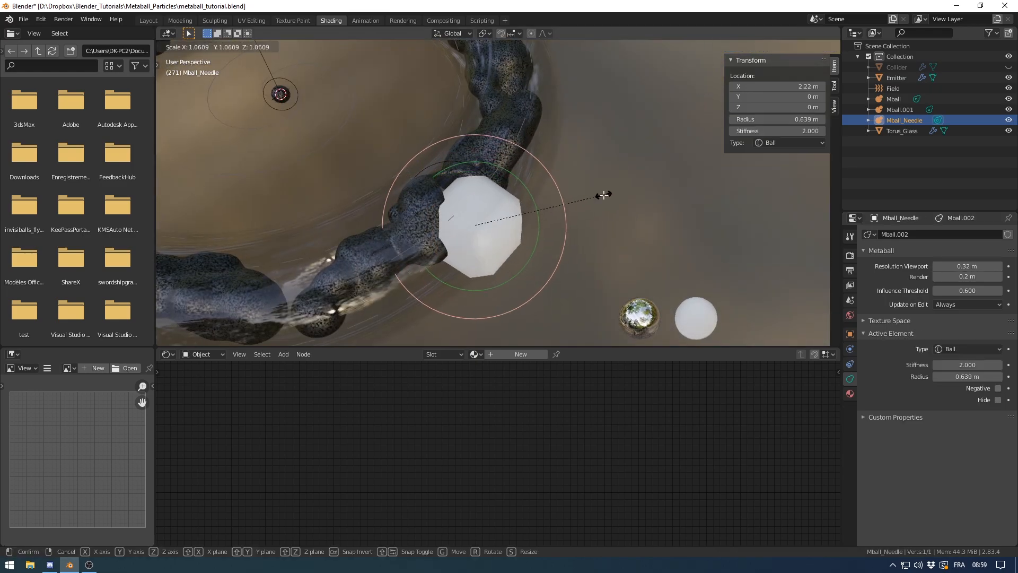
{"action": "left_click", "coordinate": [603, 195]}
{"action": "key", "text": "Tab"}
{"action": "key", "text": "Tab"}
{"action": "mouse_move", "coordinate": [796, 131]}
{"action": "left_mouse_down"}
{"action": "mouse_move", "coordinate": [759, 131]}
{"action": "mouse_move", "coordinate": [812, 131]}
{"action": "left_mouse_up"}
{"action": "key", "text": "Tab"}
- Set Mball_Needle's viewport resolution to 0.15 m
{"action": "middle_click_drag", "start_coordinate": [484, 238], "coordinate": [480, 223]}
{"action": "left_click", "coordinate": [953, 267]}
{"action": "type", "text": "0.15"}
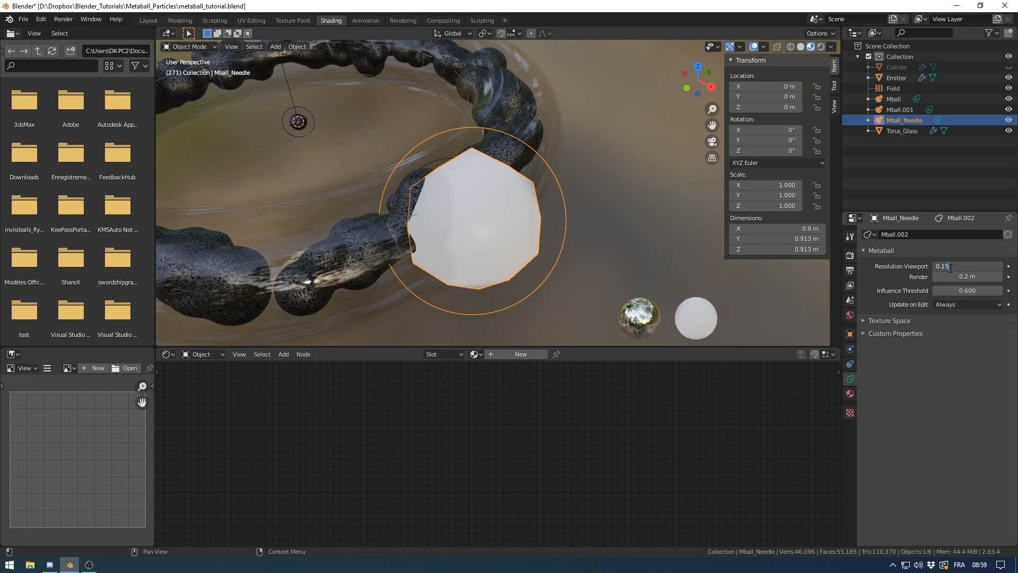
{"action": "key", "text": "Return"}
{"action": "key", "text": "s"}
{"action": "right_click", "coordinate": [519, 198]}
{"action": "middle_click_drag", "start_coordinate": [519, 198], "coordinate": [449, 163]}
{"action": "middle_click_drag", "start_coordinate": [511, 189], "coordinate": [513, 70]}
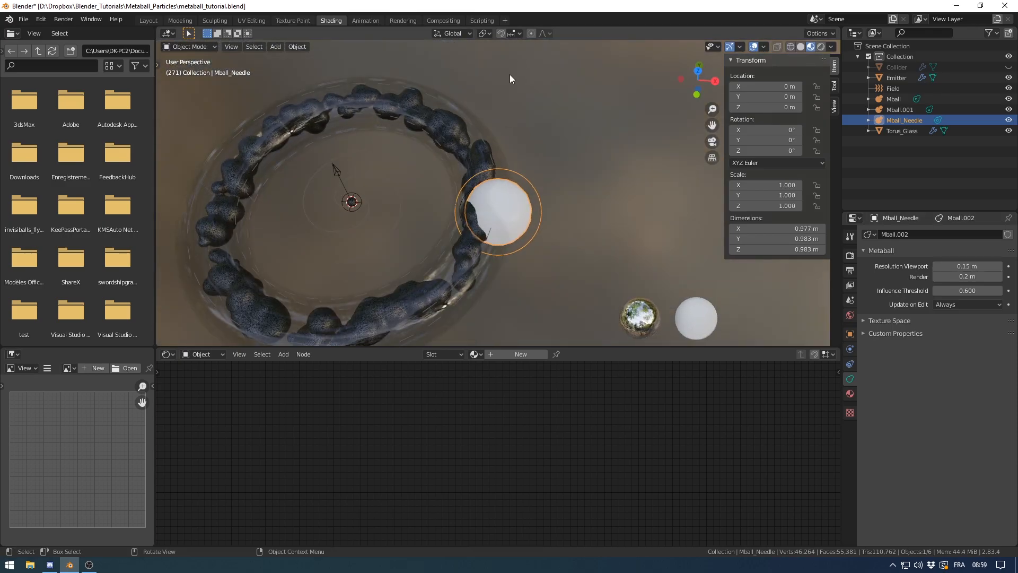
- Try moving Mball_Needle in top view, once in Object Mode and once in Edit Mode
{"action": "key", "text": "Tab"}
{"action": "key", "text": "KP_7"}
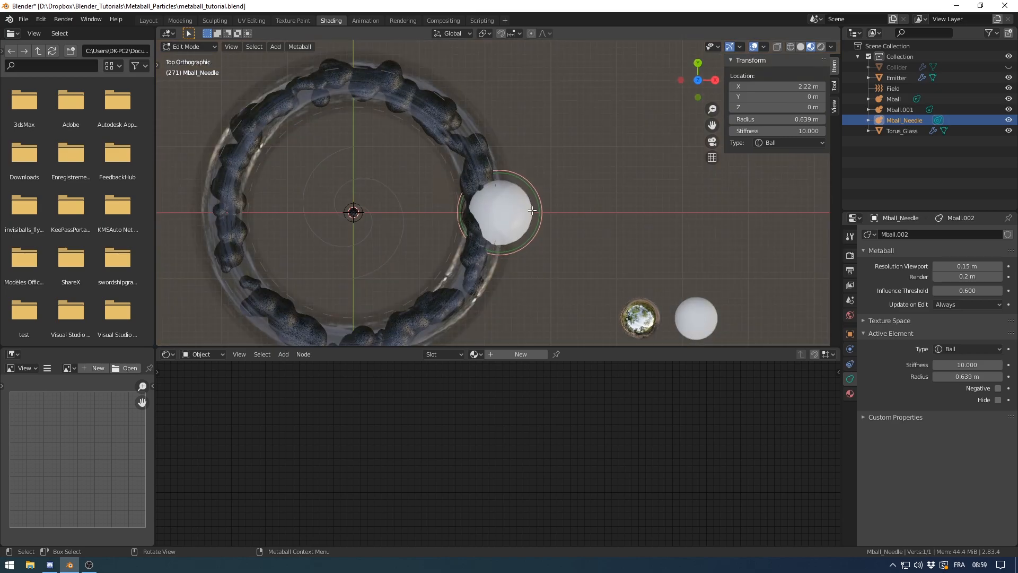
{"action": "key", "text": "Tab"}
{"action": "key", "text": "g"}
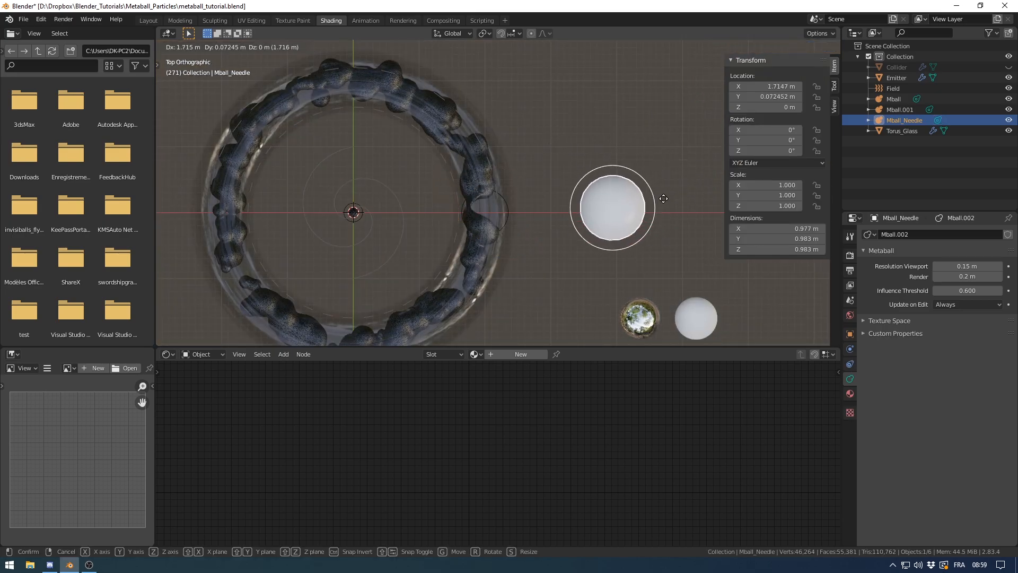
{"action": "key", "text": "Escape"}
{"action": "left_click", "coordinate": [764, 46]}
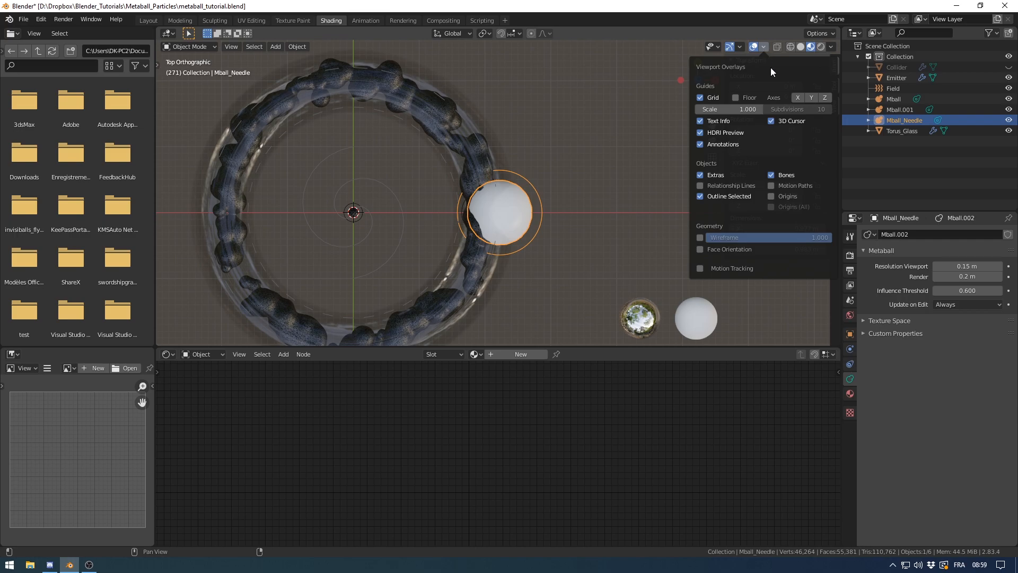
{"action": "key", "text": "Tab"}
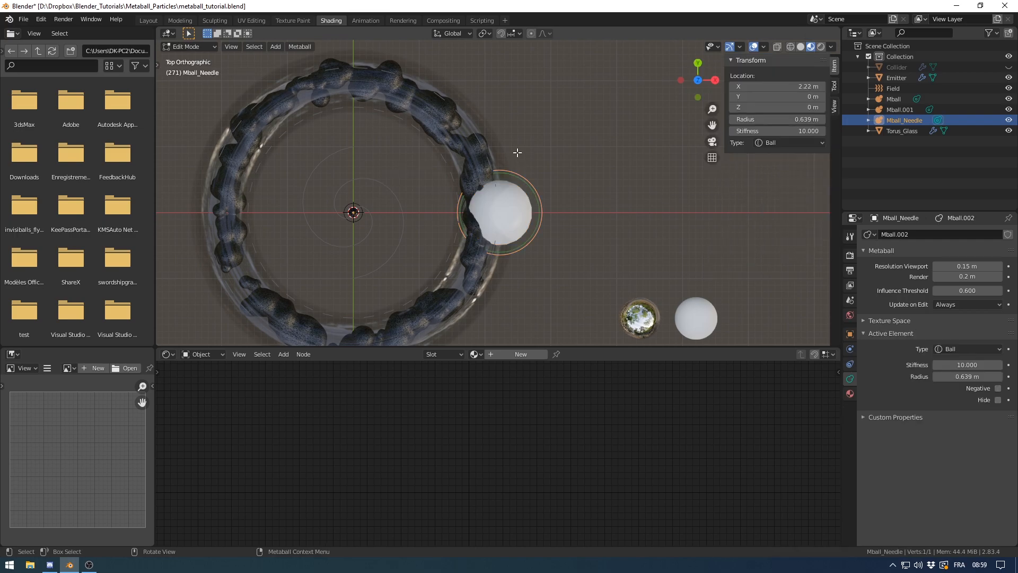
{"action": "key", "text": "g"}
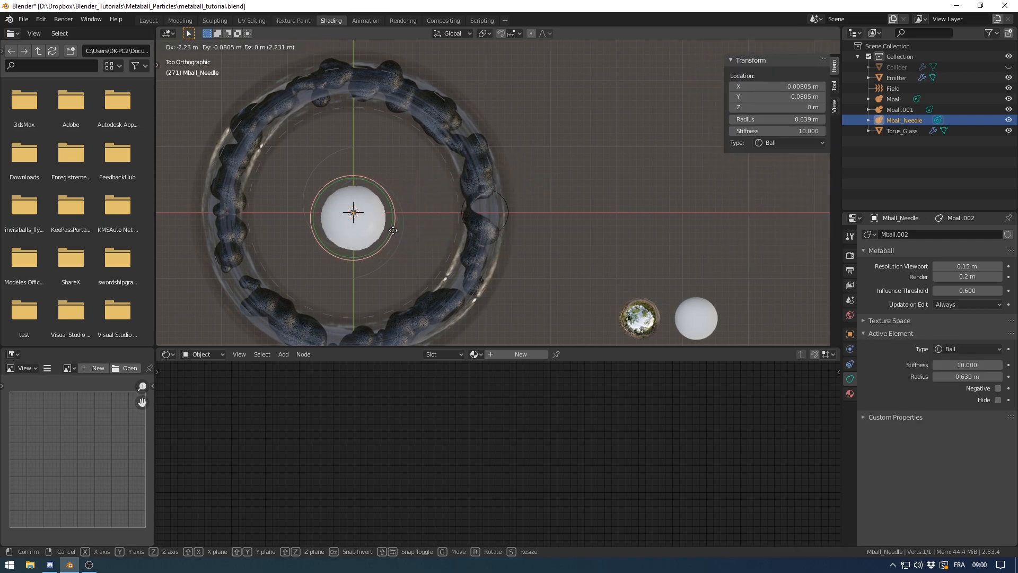
{"action": "key", "text": "Escape"}
{"action": "key", "text": "Tab"}
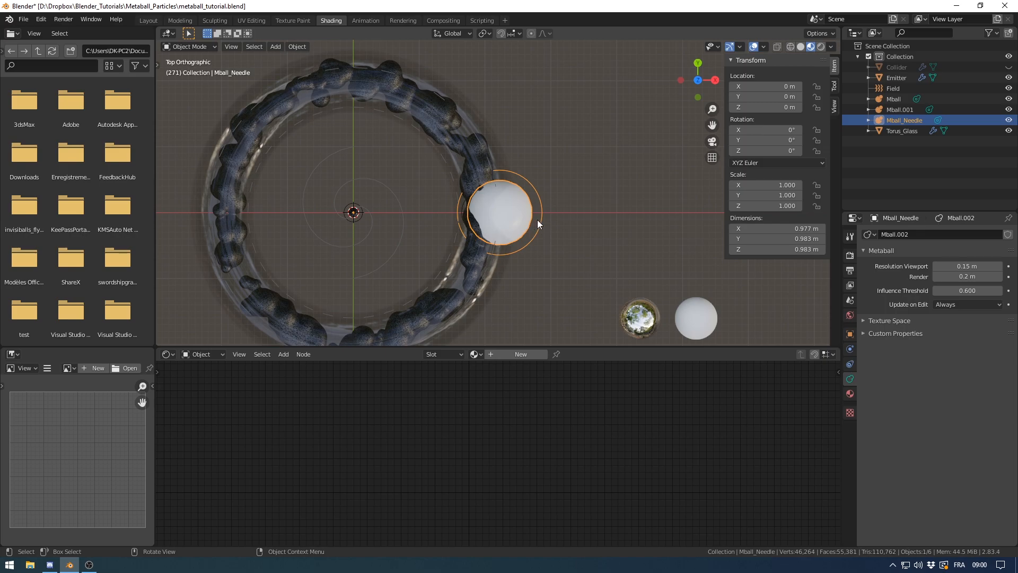
- Delete Mball_Needle and add a fresh metaball ball at the world origin
{"action": "key", "text": "x"}
{"action": "left_click", "coordinate": [510, 217]}
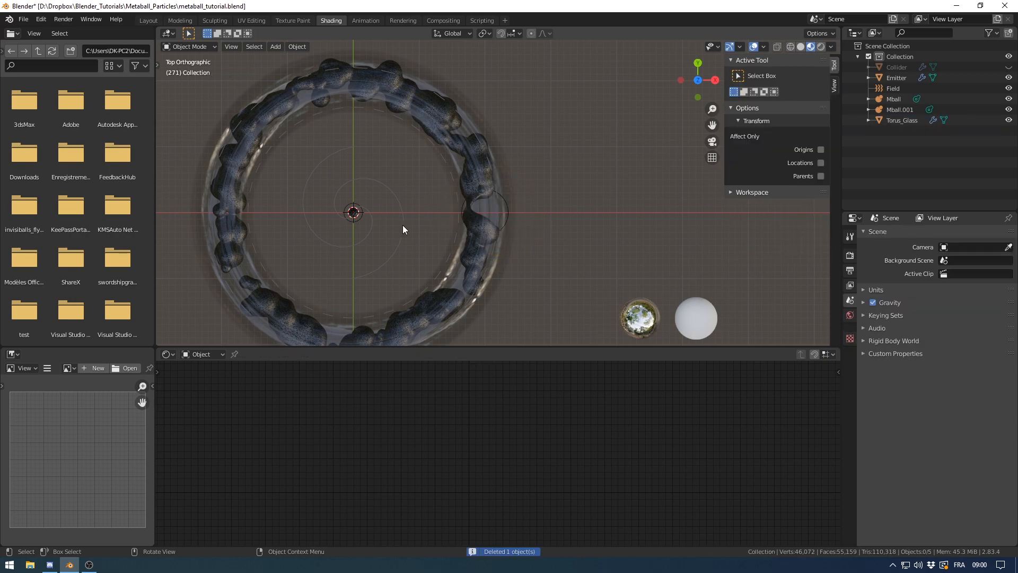
{"action": "key", "text": "shift+a"}
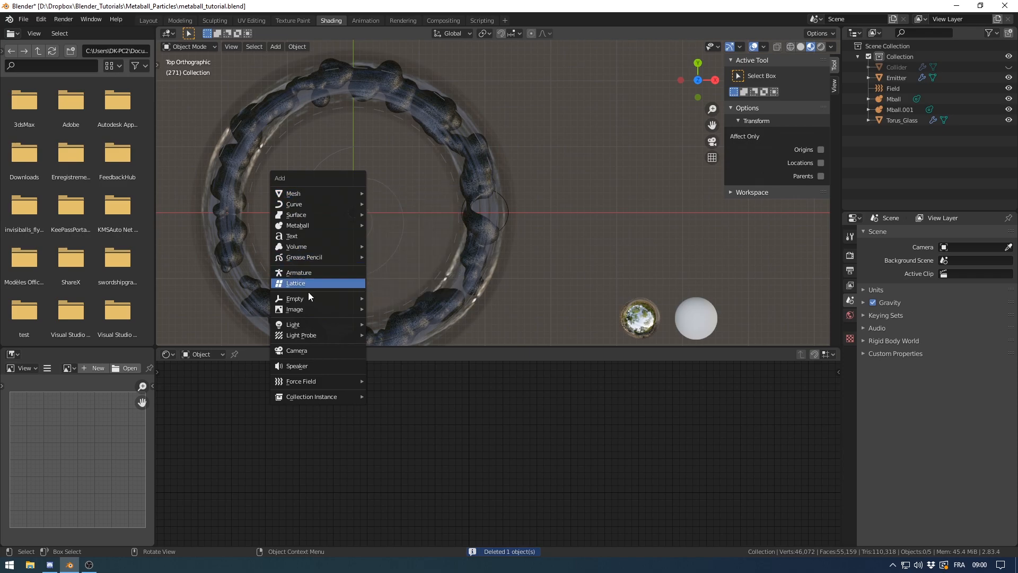
{"action": "mouse_move", "coordinate": [307, 227]}
{"action": "left_click", "coordinate": [388, 221]}
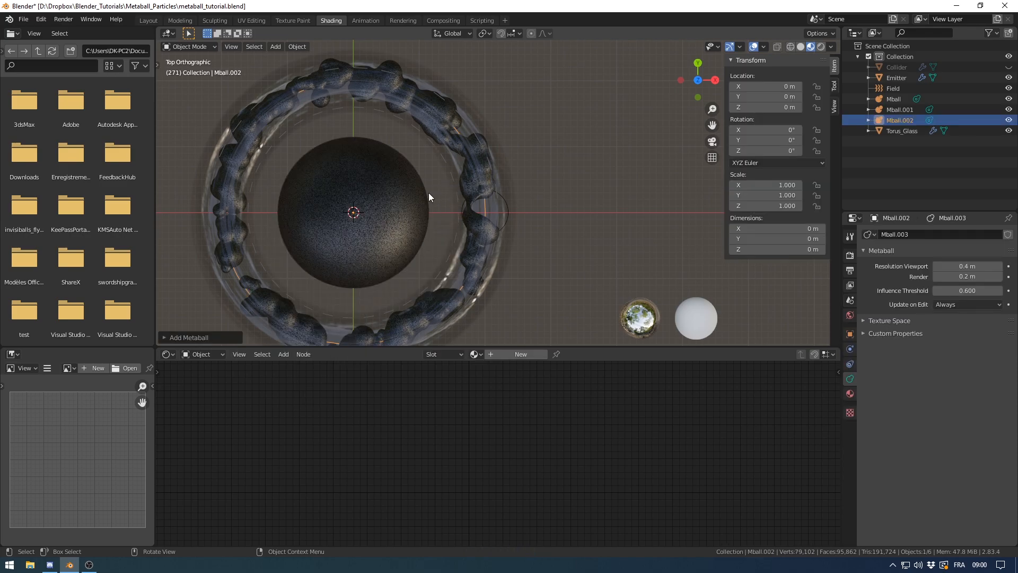
{"action": "left_click", "coordinate": [477, 164]}
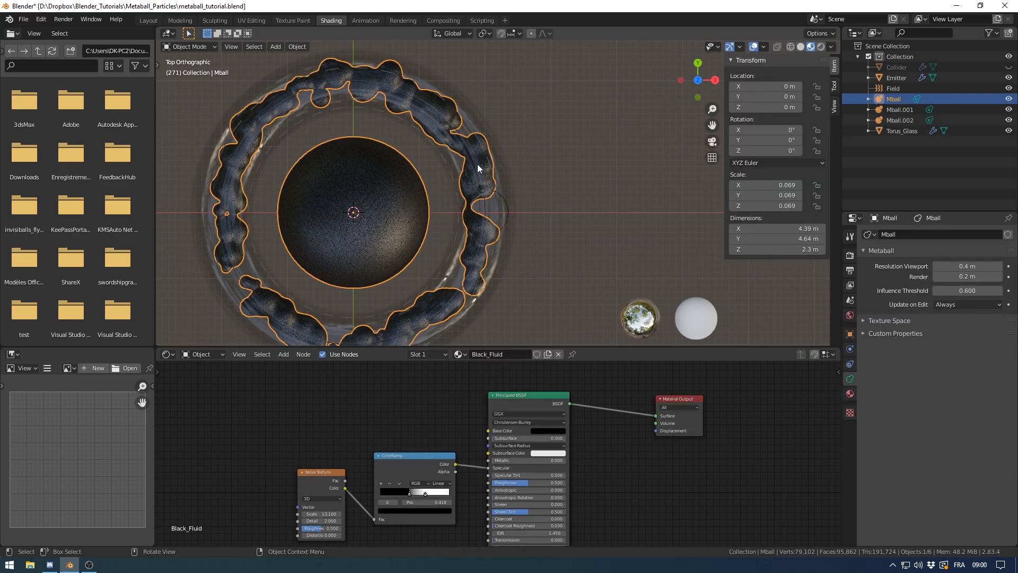
{"action": "left_click", "coordinate": [899, 110]}
{"action": "left_click", "coordinate": [899, 100]}
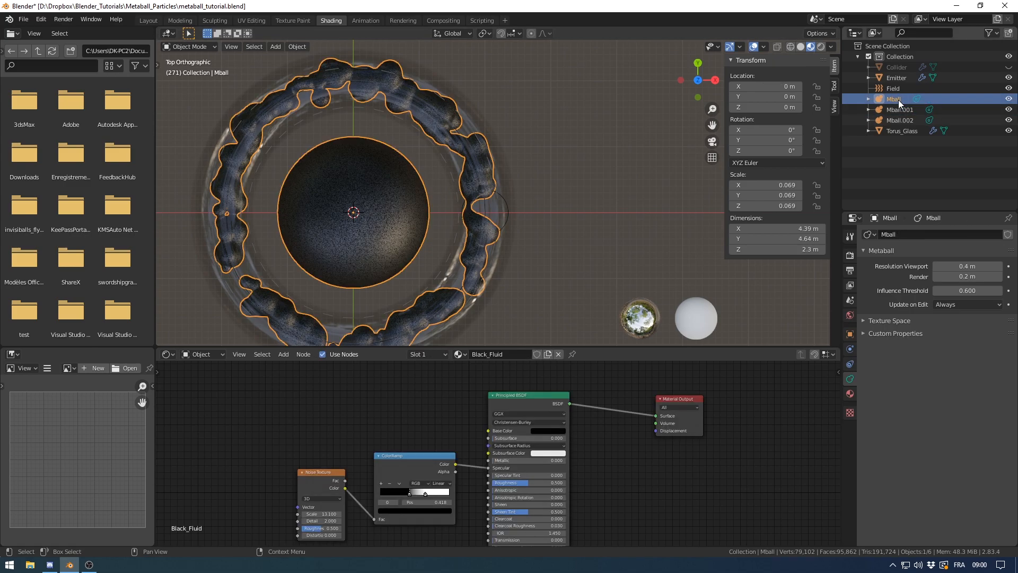
{"action": "key", "text": "s"}
{"action": "right_click", "coordinate": [479, 178]}
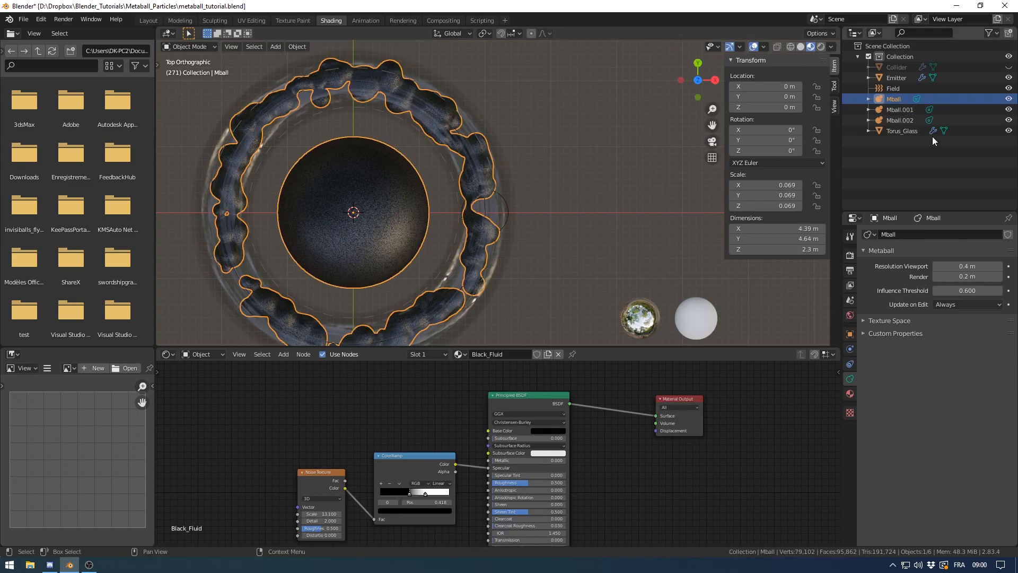
- In Object Mode, scale the new ball Mball.002 to about 0.187 and move it about 2.04 m along X into the ring
{"action": "left_click", "coordinate": [901, 120]}
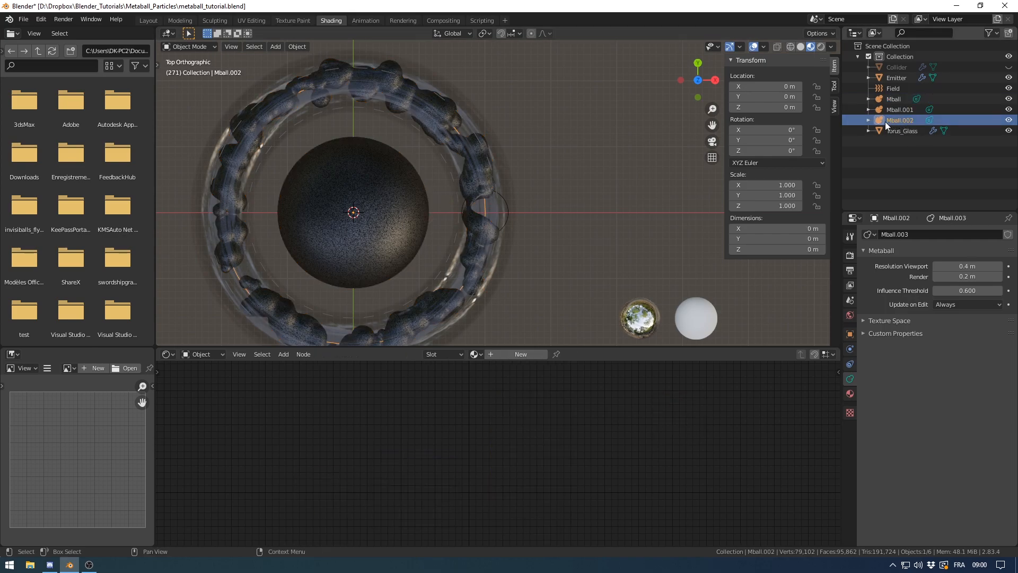
{"action": "key", "text": "s"}
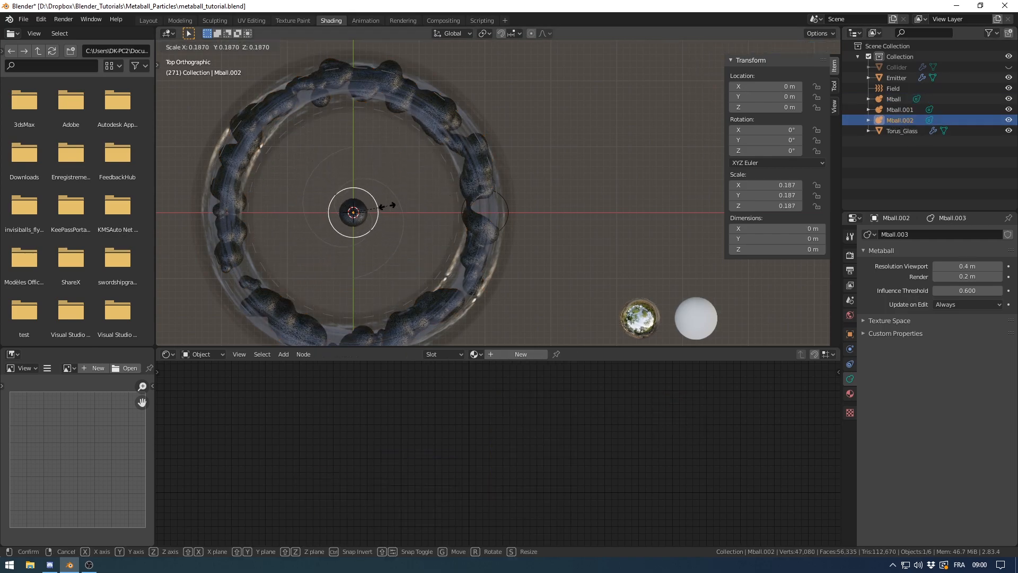
{"action": "left_click", "coordinate": [385, 207]}
{"action": "key", "text": "g"}
{"action": "key", "text": "x"}
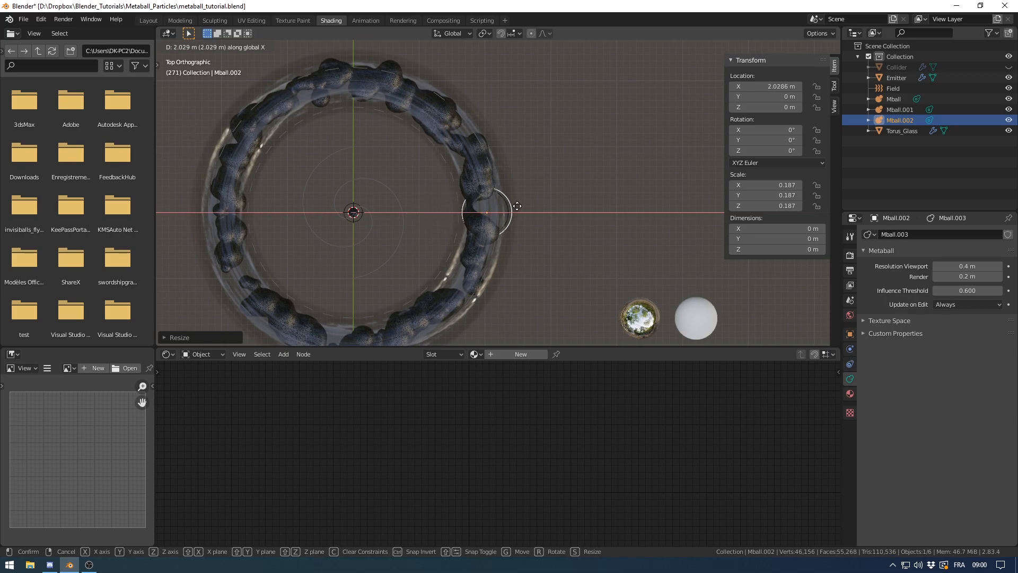
{"action": "left_click", "coordinate": [517, 205]}
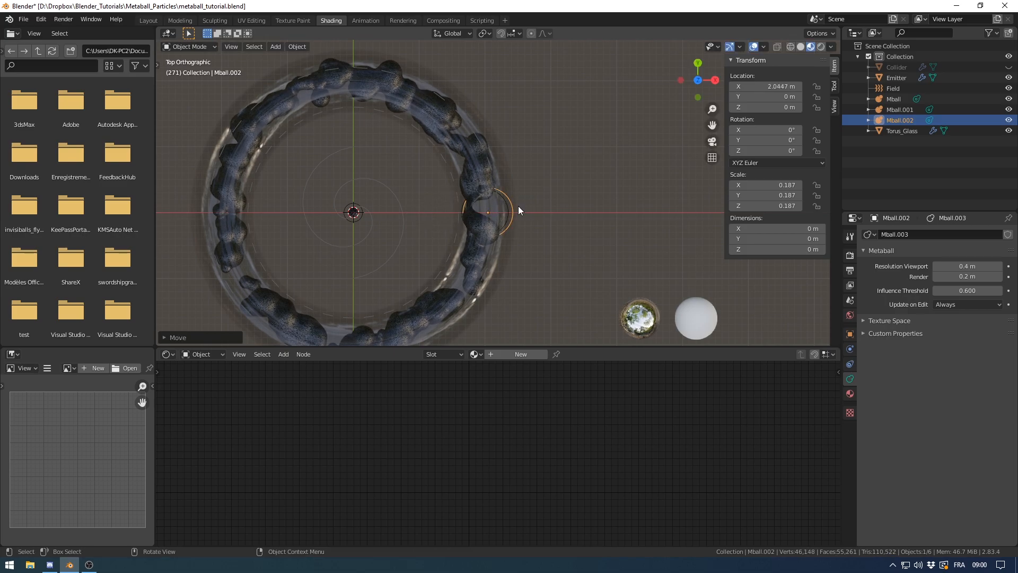
- Rename the new ball Mball_Needle and shrink it to a scale of about 0.155
{"action": "double_click", "coordinate": [901, 120]}
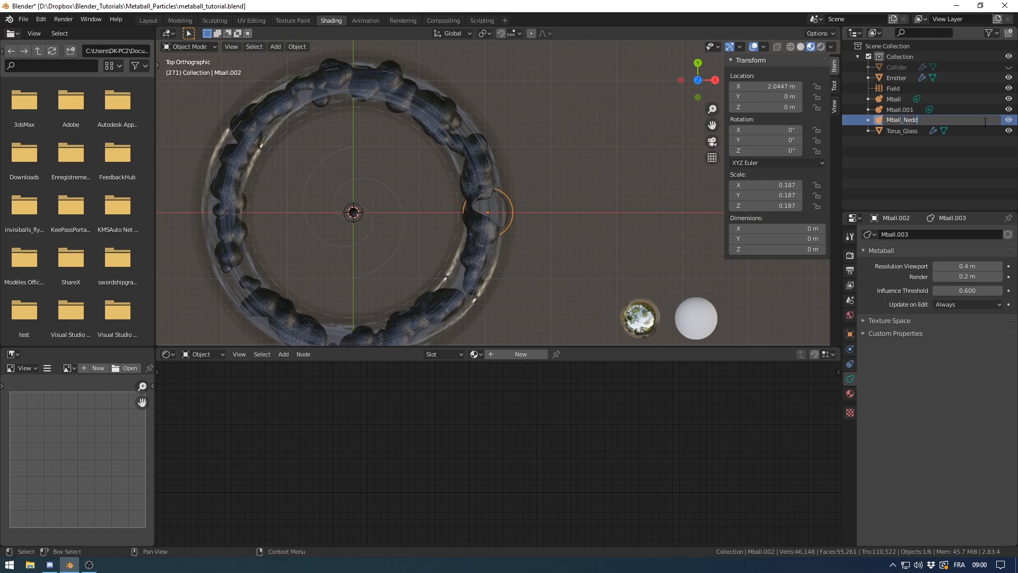
{"action": "key", "text": "Return"}
{"action": "middle_click_drag", "start_coordinate": [526, 208], "coordinate": [454, 131]}
{"action": "scroll", "coordinate": [495, 206], "scroll_direction": "up", "scroll_amount": 5}
{"action": "middle_click_drag", "start_coordinate": [494, 206], "coordinate": [520, 165]}
{"action": "key", "text": "s"}
{"action": "left_click", "coordinate": [508, 162]}
- Move Mball_Needle down about 0.03 m along Z
{"action": "key", "text": "g"}
{"action": "key", "text": "z"}
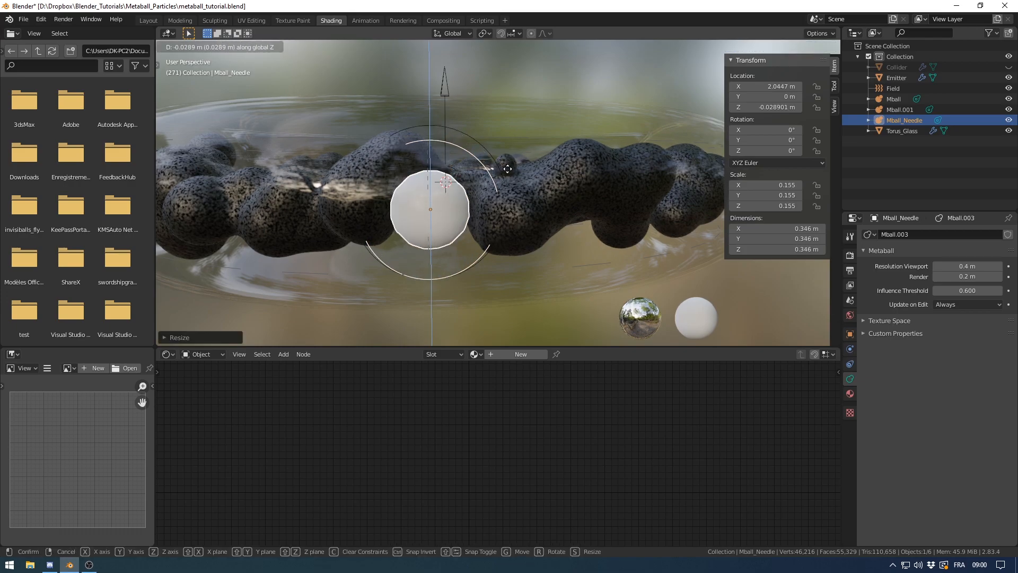
{"action": "left_click", "coordinate": [507, 169]}
- Move the negative metaball Mball.001 down about 0.029 m along Z
{"action": "left_click", "coordinate": [907, 109]}
{"action": "mouse_move", "coordinate": [578, 196]}
{"action": "middle_mouse_down"}
{"action": "mouse_move", "coordinate": [548, 210]}
{"action": "mouse_move", "coordinate": [581, 187]}
{"action": "middle_mouse_up"}
{"action": "key", "text": "KP_3"}
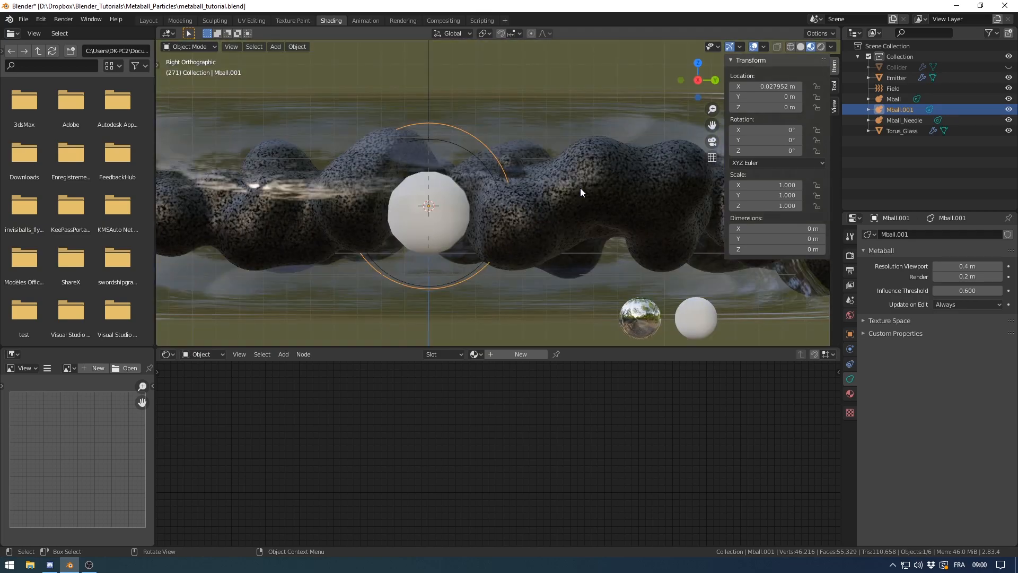
{"action": "key", "text": "g"}
{"action": "key", "text": "z"}
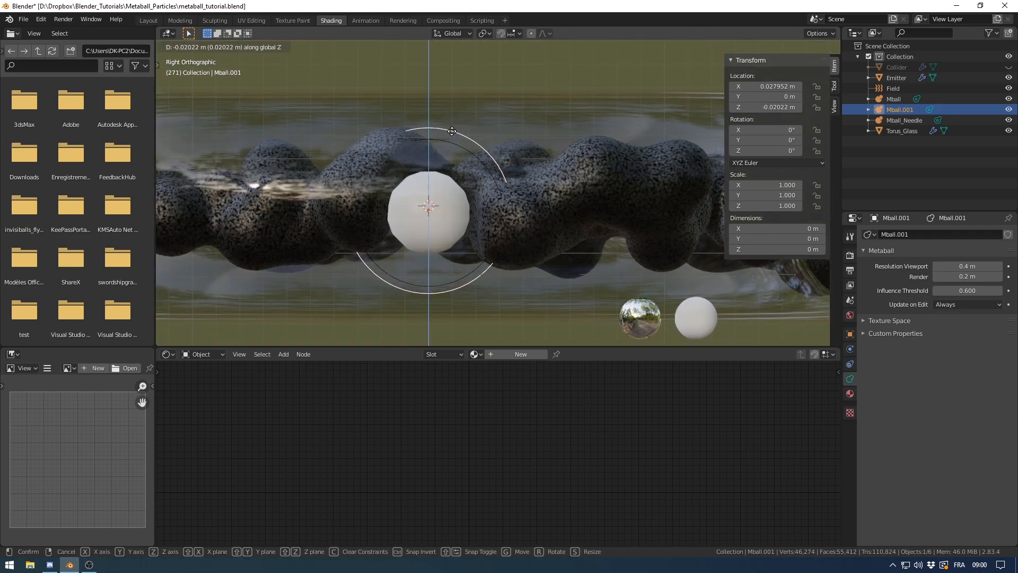
{"action": "left_click", "coordinate": [451, 136]}
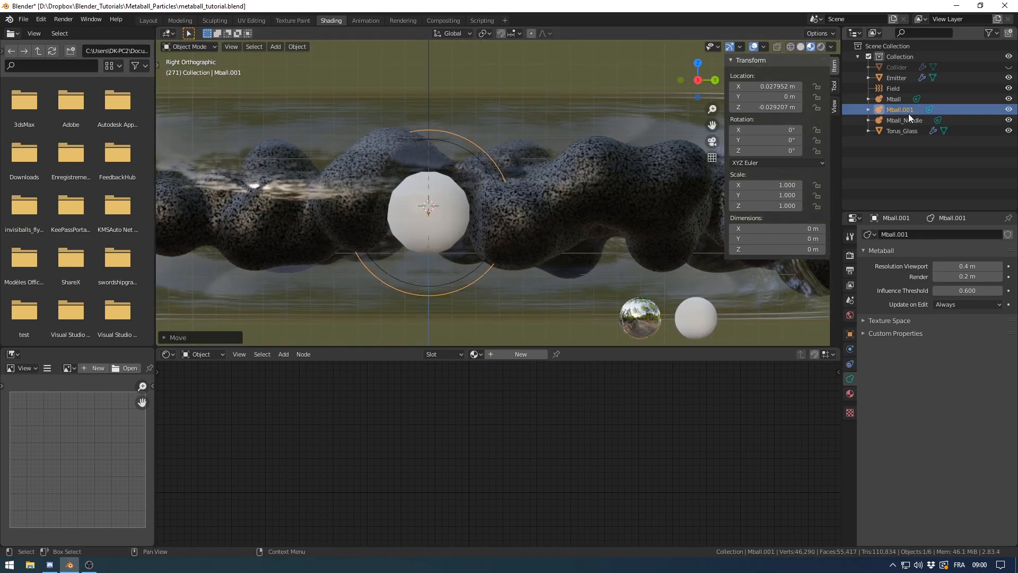
- Give Mball_Needle a new material named Gold
{"action": "mouse_move", "coordinate": [447, 210]}
{"action": "middle_mouse_down"}
{"action": "mouse_move", "coordinate": [476, 260]}
{"action": "mouse_move", "coordinate": [442, 206]}
{"action": "middle_mouse_up"}
{"action": "left_click", "coordinate": [441, 206]}
{"action": "left_click", "coordinate": [442, 205]}
{"action": "double_click", "coordinate": [522, 355]}
{"action": "key", "text": "Return"}
- Make the Gold material fully metallic with a raised specular, a roughness of 0.200 and a light golden-orange base colour
{"action": "left_click", "coordinate": [523, 428]}
{"action": "left_click", "coordinate": [543, 371]}
{"action": "left_click_drag", "start_coordinate": [543, 372], "coordinate": [541, 372]}
{"action": "left_click_drag", "start_coordinate": [485, 460], "coordinate": [540, 466]}
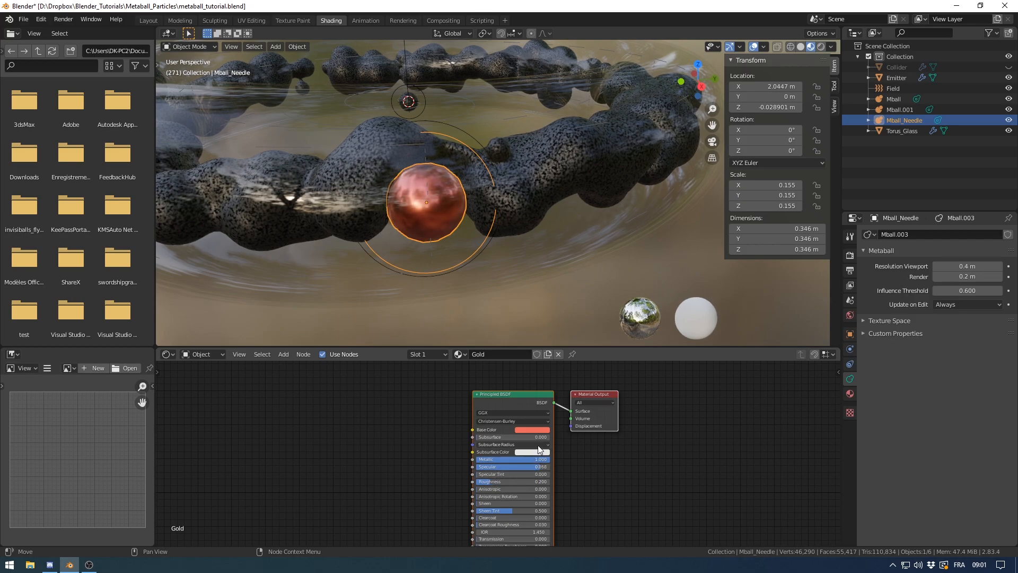
{"action": "left_click", "coordinate": [539, 430]}
{"action": "left_click_drag", "start_coordinate": [545, 369], "coordinate": [551, 369]}
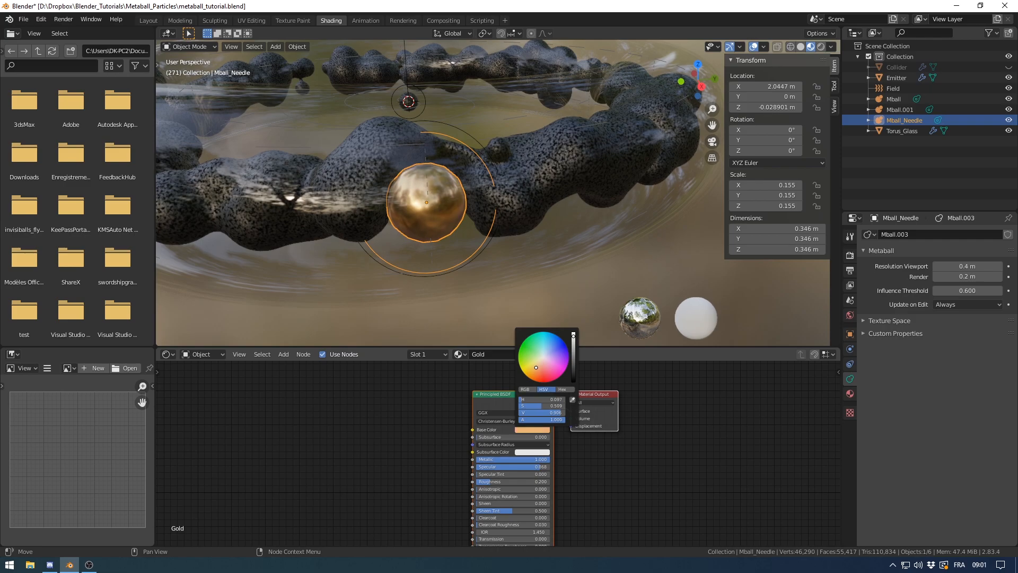
- Play the animation in the Layout workspace to check the gold ball against the flowing ring, and stop at frame 344
{"action": "middle_click_drag", "start_coordinate": [428, 199], "coordinate": [564, 231]}
{"action": "key", "text": "KP_7"}
{"action": "scroll", "coordinate": [513, 246], "scroll_direction": "down", "scroll_amount": 3}
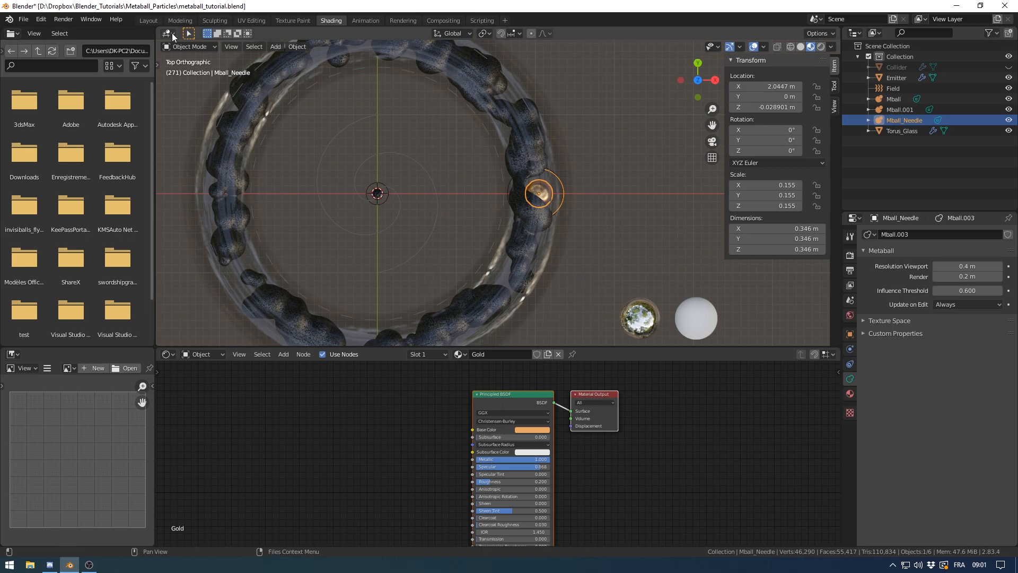
{"action": "left_click", "coordinate": [153, 20]}
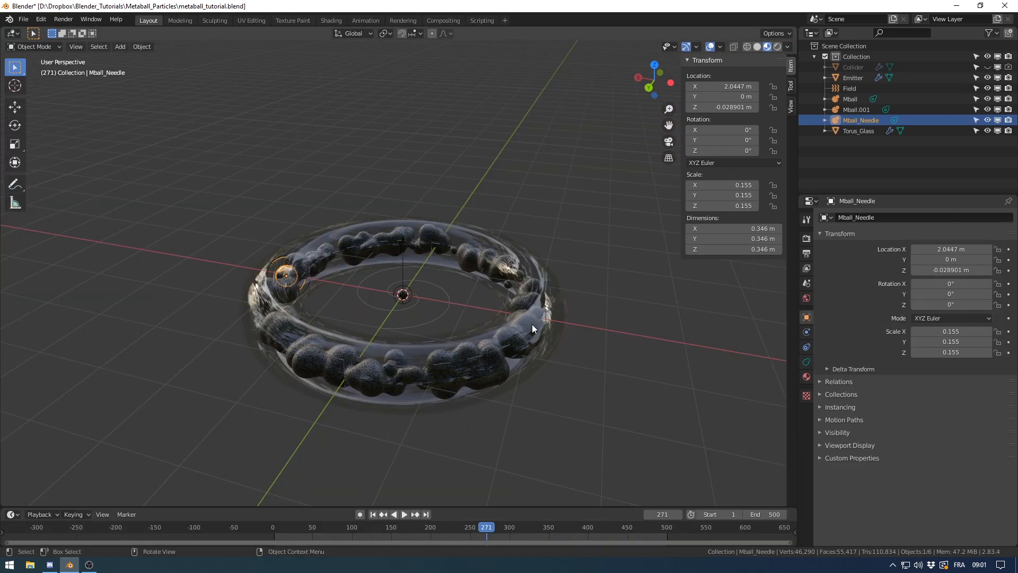
{"action": "left_click", "coordinate": [404, 514]}
{"action": "middle_click_drag", "start_coordinate": [342, 377], "coordinate": [463, 361]}
{"action": "scroll", "coordinate": [490, 380], "scroll_direction": "up", "scroll_amount": 2}
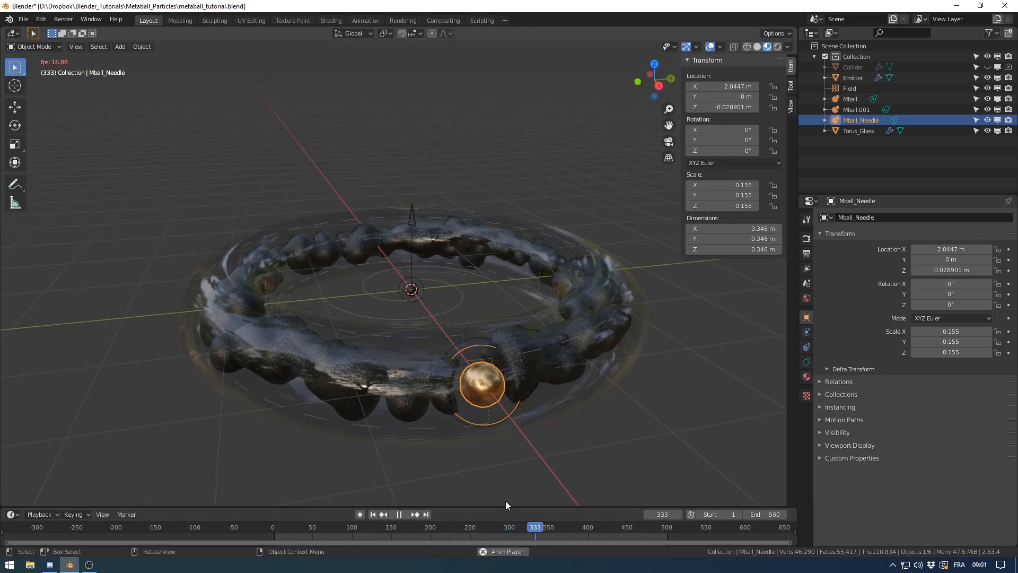
{"action": "left_click", "coordinate": [400, 514]}
- Add a plain axes empty at the world origin and rename it Needle_Hour
{"action": "key", "text": "shift+a"}
{"action": "mouse_move", "coordinate": [443, 326]}
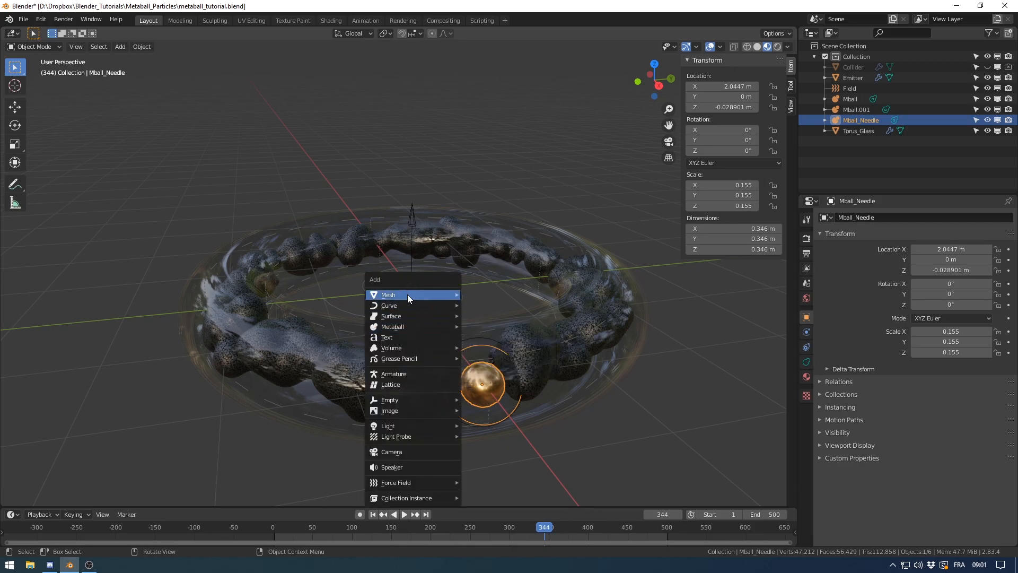
{"action": "mouse_move", "coordinate": [387, 400]}
{"action": "left_click", "coordinate": [503, 399]}
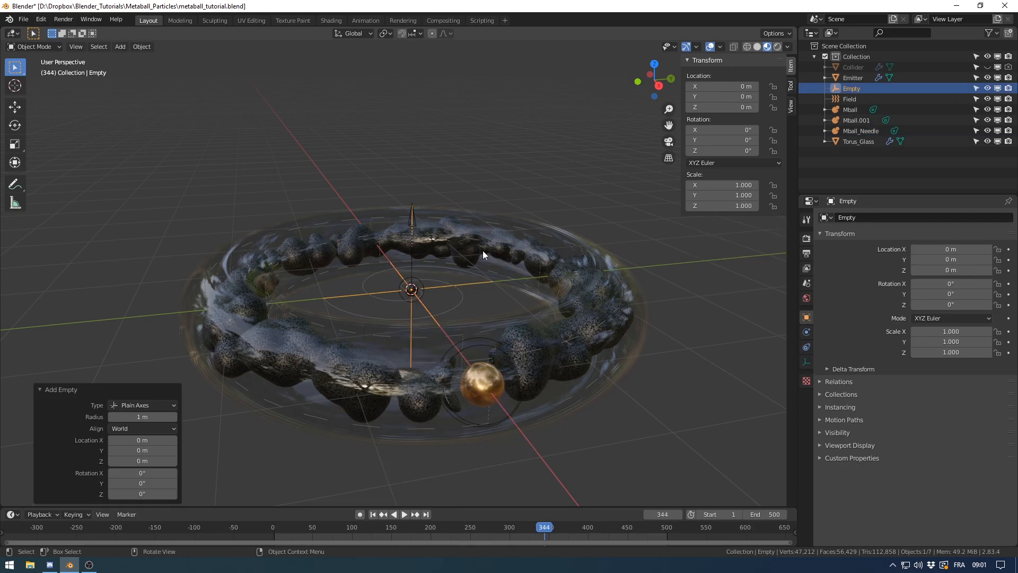
{"action": "double_click", "coordinate": [855, 88]}
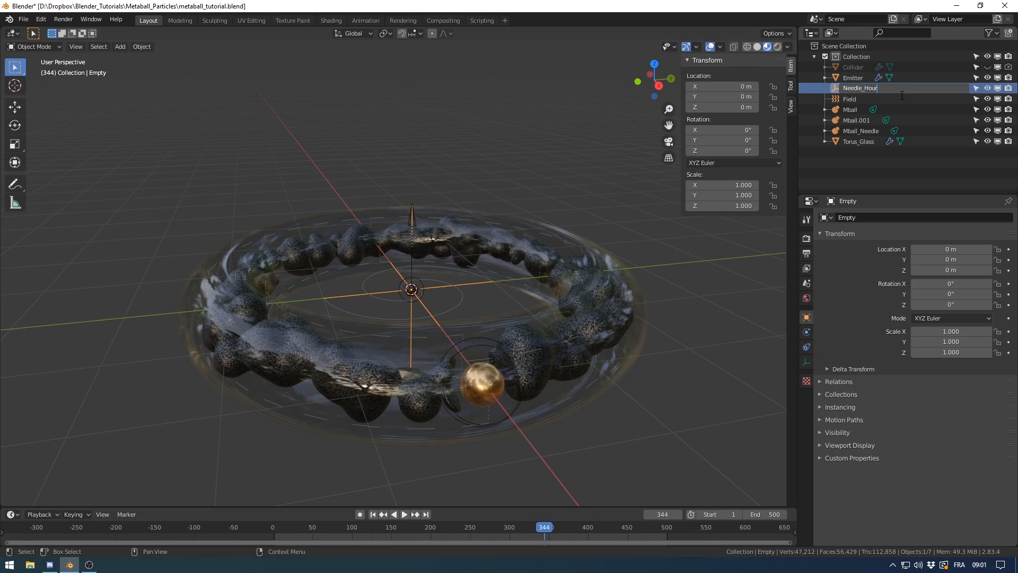
{"action": "key", "text": "Return"}
{"action": "left_click", "coordinate": [857, 107]}
{"action": "left_click", "coordinate": [852, 102]}
{"action": "left_click", "coordinate": [855, 110]}
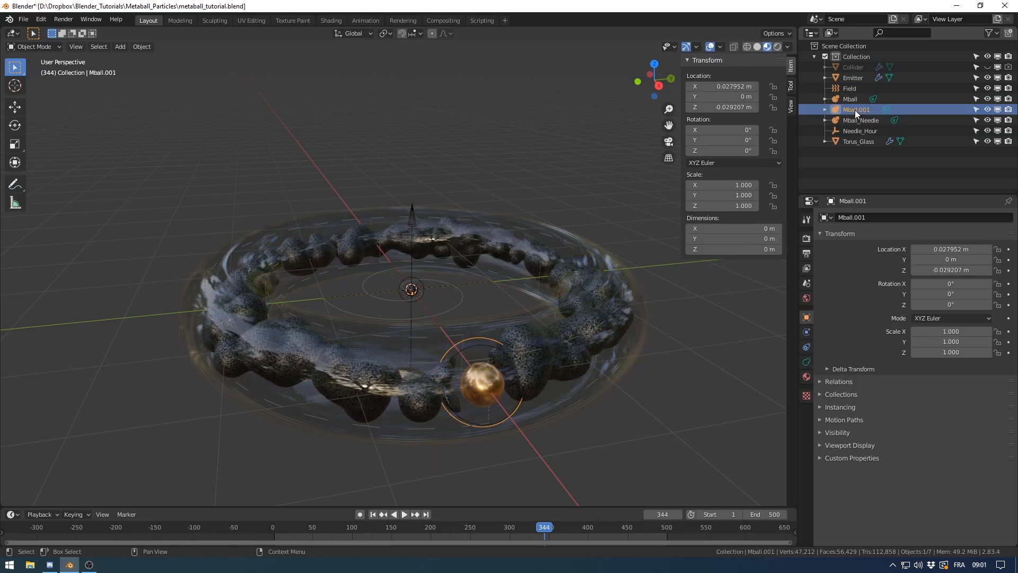
{"action": "middle_click_drag", "start_coordinate": [512, 326], "coordinate": [472, 290], "text": "shift"}
{"action": "scroll", "coordinate": [480, 308], "scroll_direction": "up", "scroll_amount": 3}
{"action": "middle_click_drag", "start_coordinate": [492, 341], "coordinate": [482, 324]}
{"action": "key", "text": "KP_3"}
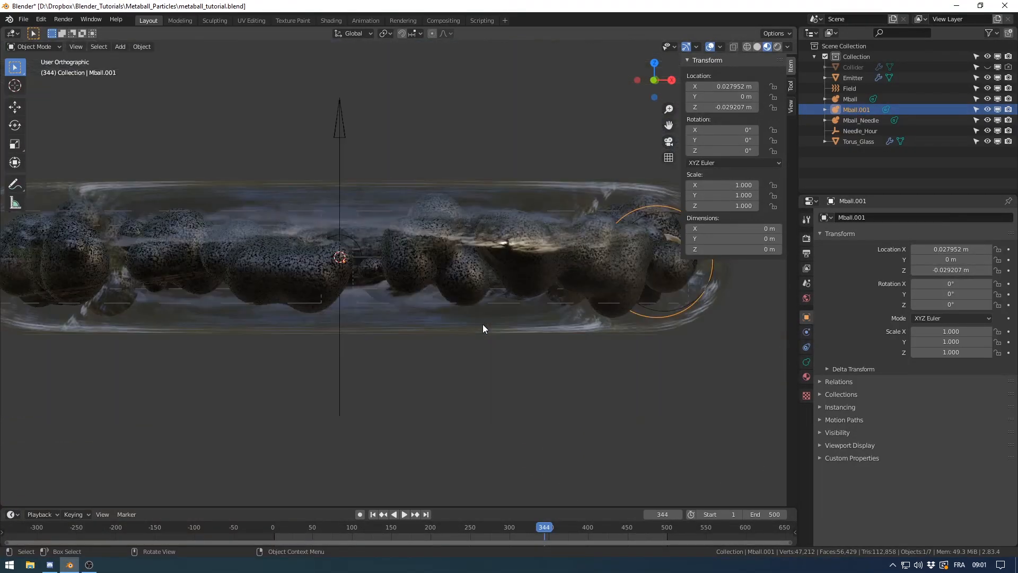
{"action": "key", "text": "g"}
{"action": "key", "text": "z"}
{"action": "left_click", "coordinate": [473, 233]}
{"action": "middle_click_drag", "start_coordinate": [473, 234], "coordinate": [508, 341]}
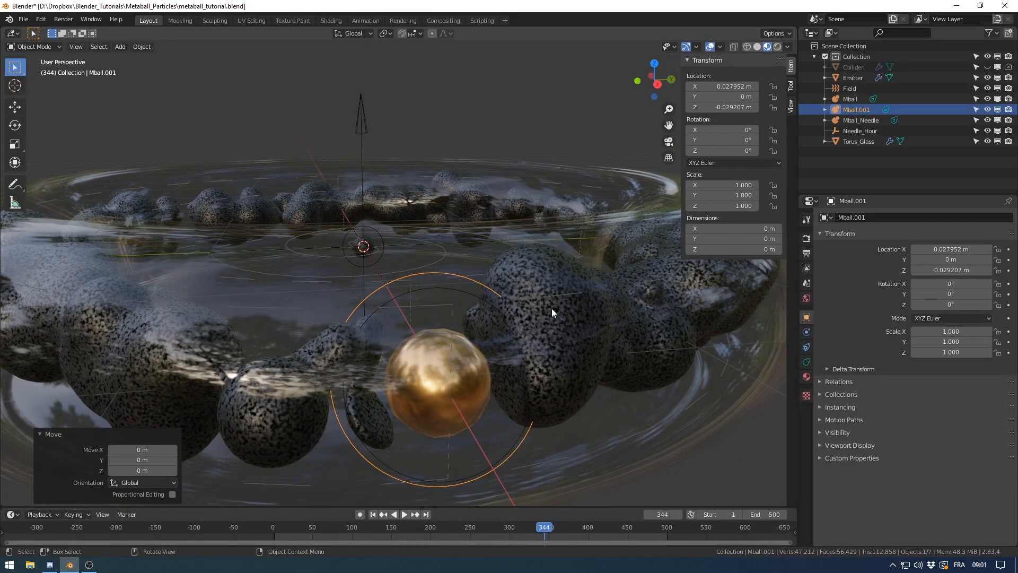
{"action": "middle_click_drag", "start_coordinate": [465, 336], "coordinate": [531, 286]}
{"action": "scroll", "coordinate": [578, 302], "scroll_direction": "down", "scroll_amount": 3}
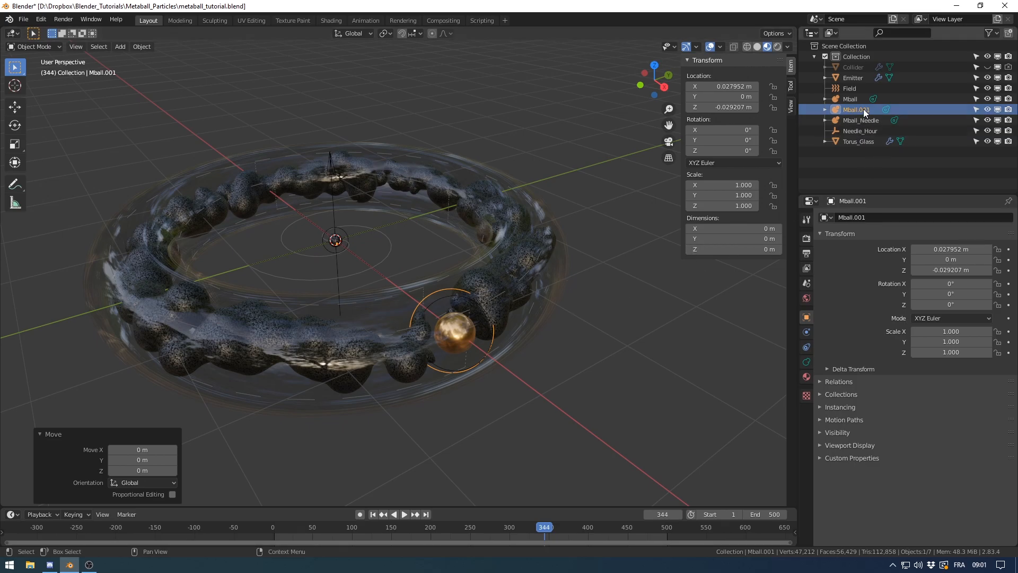
- Parent Mball_Needle and the Needle_Hour empty to Mball.001 as the active object
{"action": "left_click", "coordinate": [865, 120], "text": "shift"}
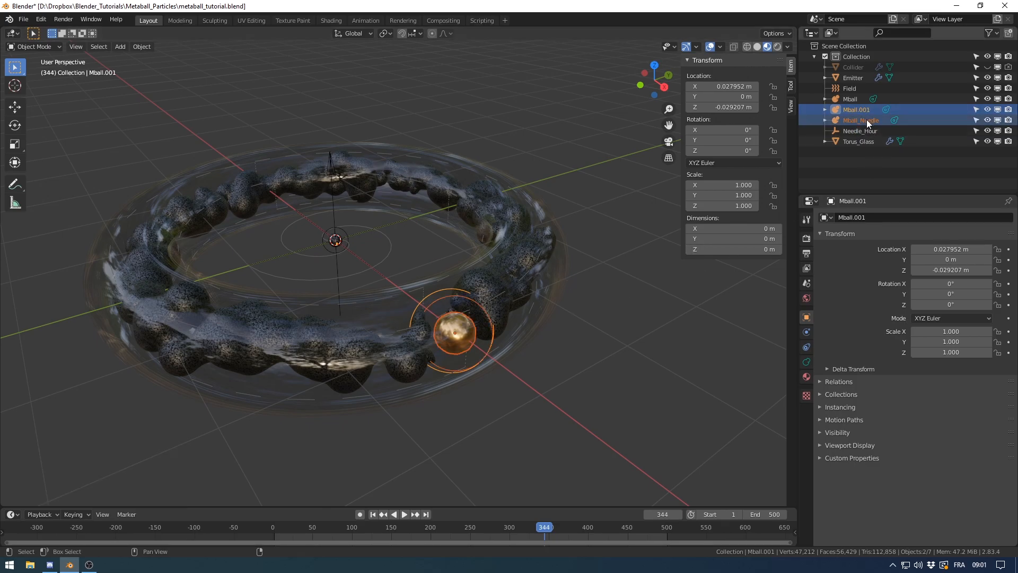
{"action": "left_click", "coordinate": [867, 131], "text": "shift"}
{"action": "middle_click_drag", "start_coordinate": [392, 235], "coordinate": [422, 236]}
{"action": "key", "text": "ctrl+p"}
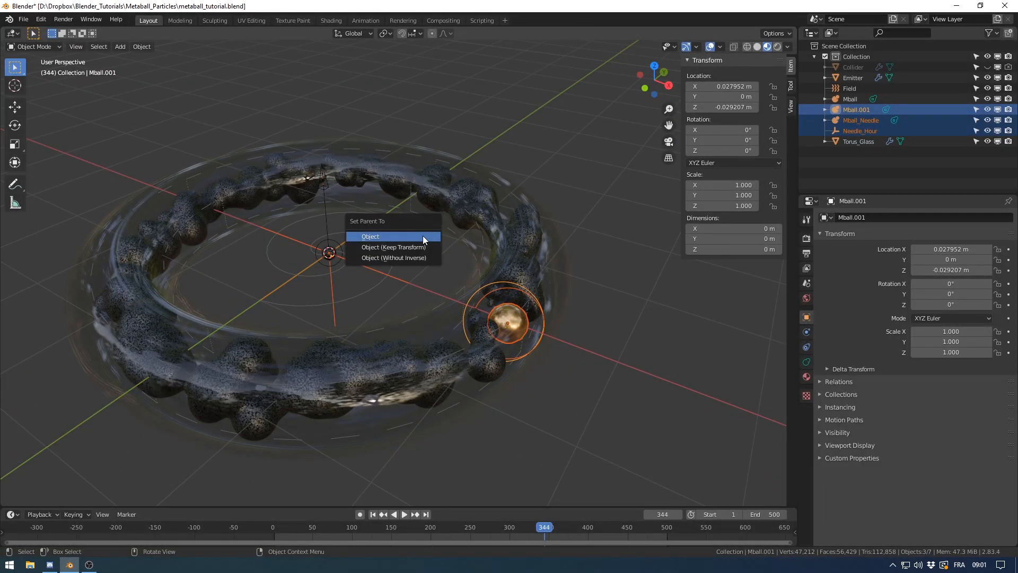
{"action": "left_click", "coordinate": [423, 235]}
{"action": "left_click", "coordinate": [857, 102]}
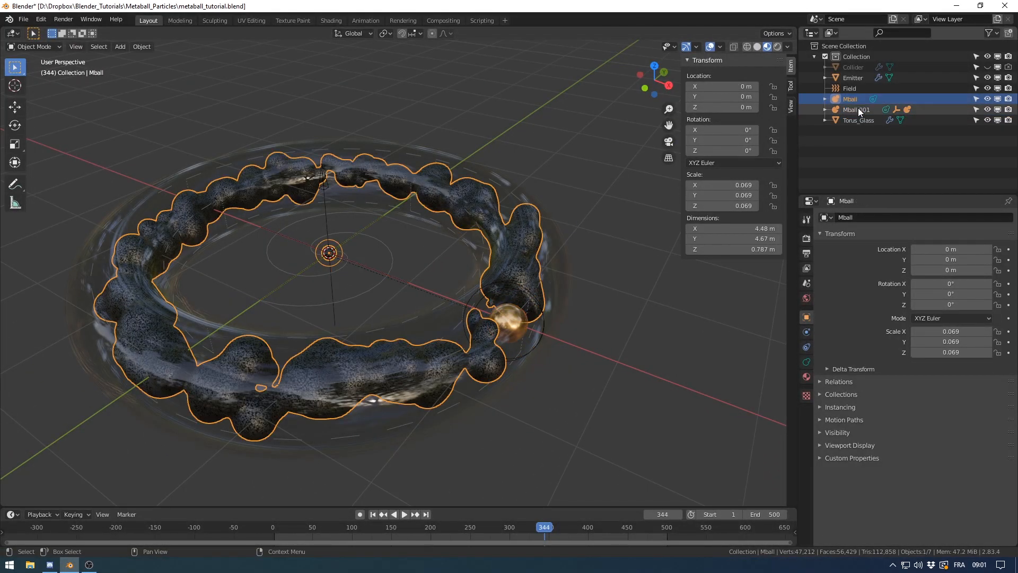
{"action": "left_click", "coordinate": [476, 244], "text": "ctrl"}
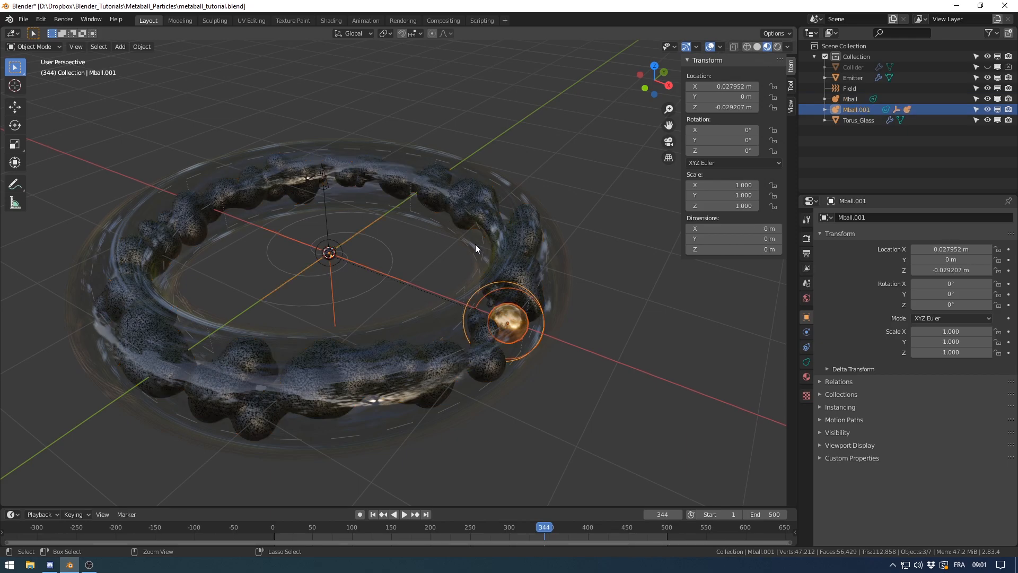
- Make Torus_Glass unselectable so that the balls inside the ring can be picked directly
{"action": "scroll", "coordinate": [488, 311], "scroll_direction": "up", "scroll_amount": 3}
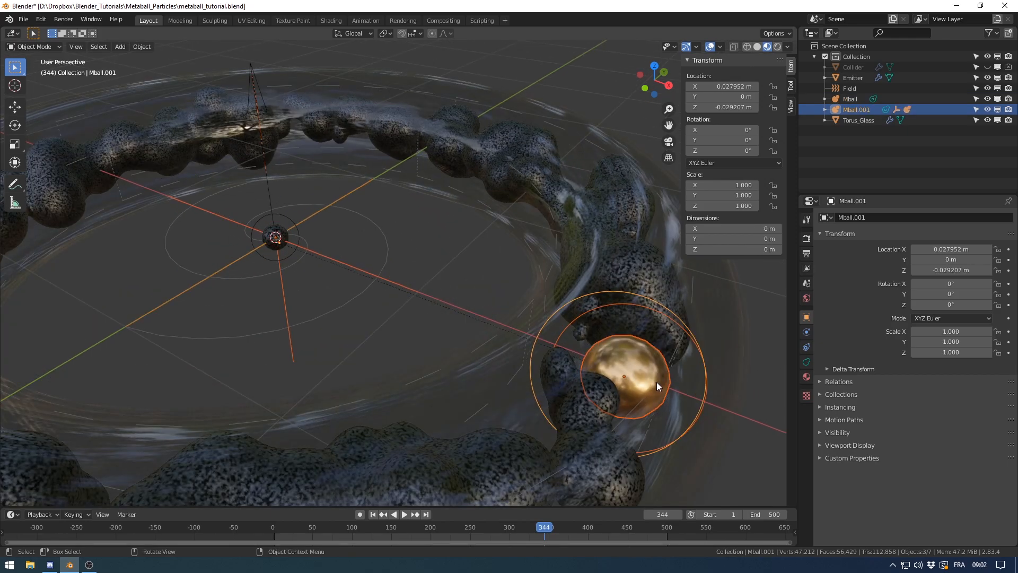
{"action": "left_click", "coordinate": [635, 368]}
{"action": "left_click", "coordinate": [636, 367]}
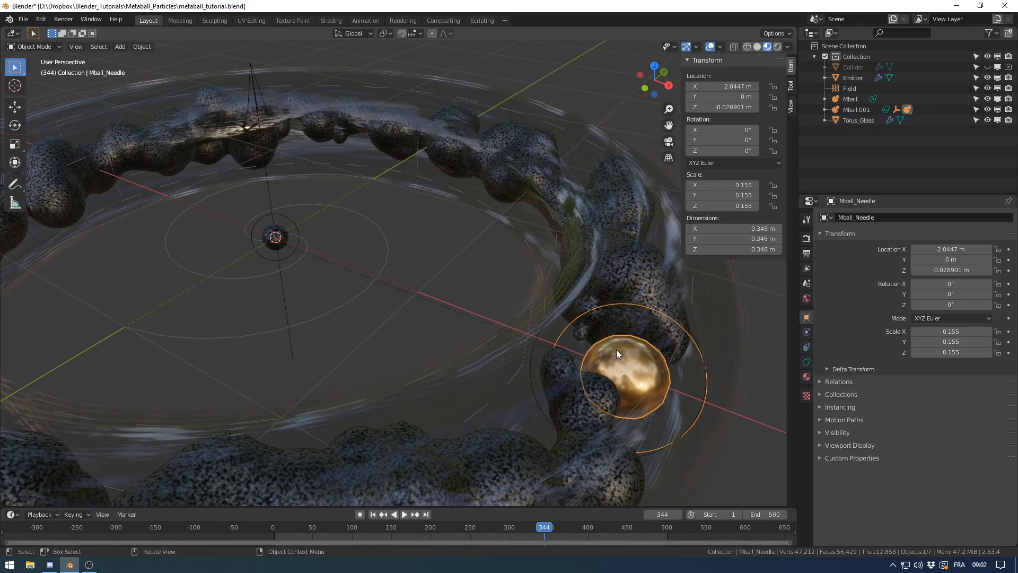
{"action": "left_click", "coordinate": [575, 299]}
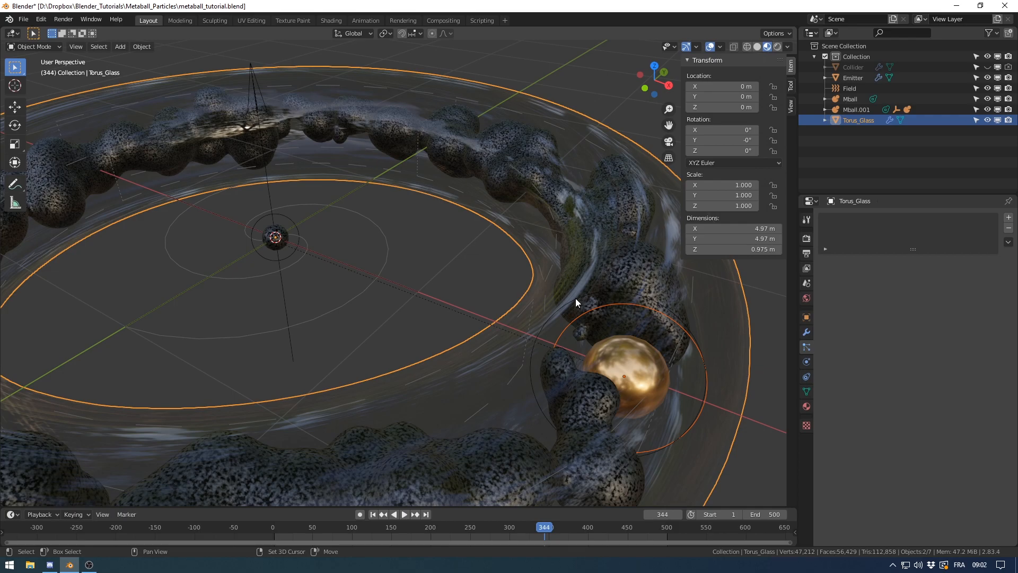
{"action": "left_click", "coordinate": [976, 120]}
- Try to parent Mball.001 and Mball_Needle to the Needle_Hour empty
{"action": "middle_click_drag", "start_coordinate": [600, 361], "coordinate": [486, 377]}
{"action": "left_click", "coordinate": [480, 393]}
{"action": "left_click", "coordinate": [480, 394]}
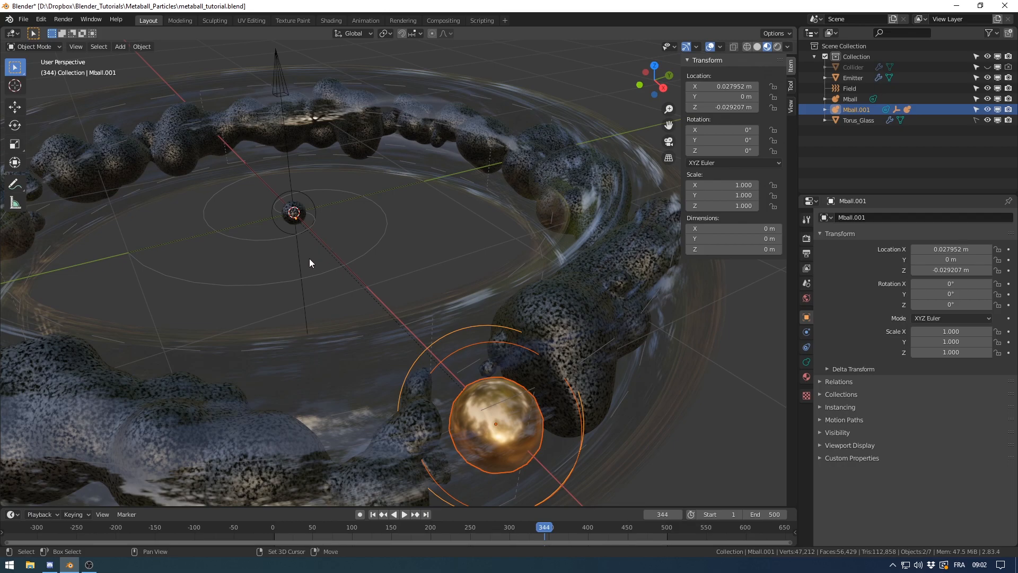
{"action": "left_click", "coordinate": [305, 295], "text": "shift"}
{"action": "middle_click_drag", "start_coordinate": [358, 229], "coordinate": [455, 229]}
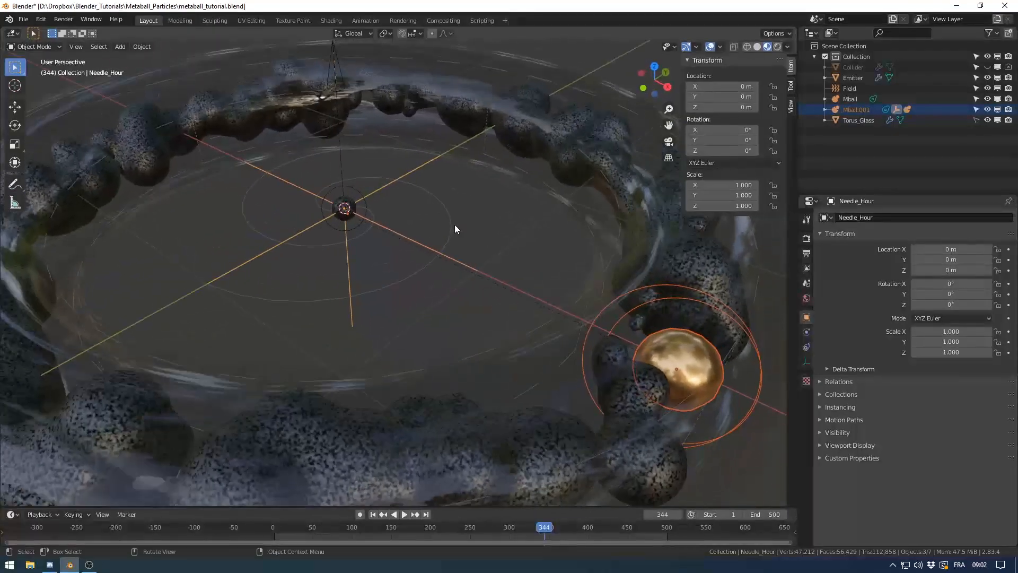
{"action": "key", "text": "ctrl+p"}
{"action": "left_click", "coordinate": [455, 227]}
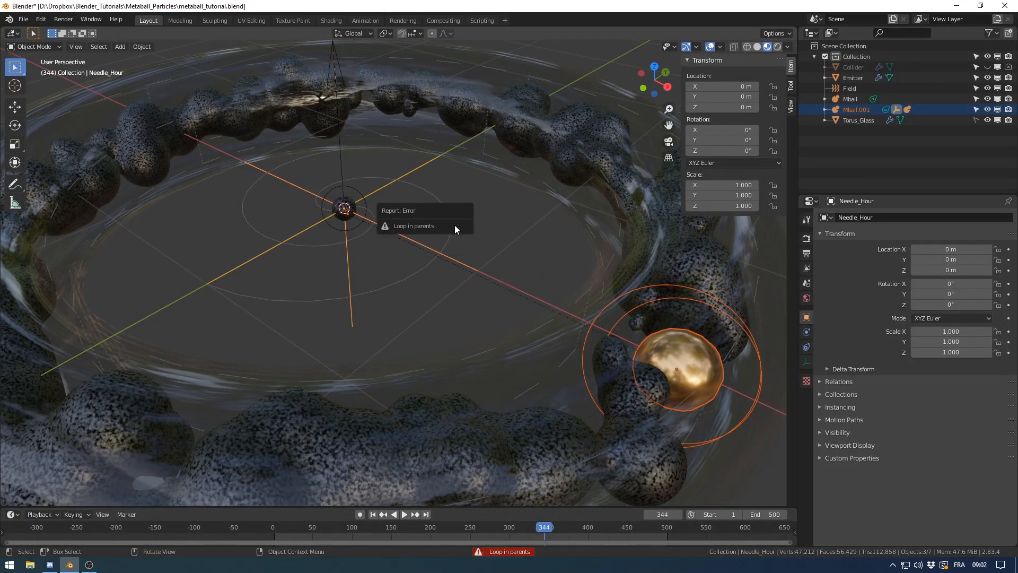
- Clear the parent of the Needle_Hour empty while keeping its transformation
{"action": "middle_click_drag", "start_coordinate": [552, 239], "coordinate": [468, 269]}
{"action": "left_click", "coordinate": [364, 264]}
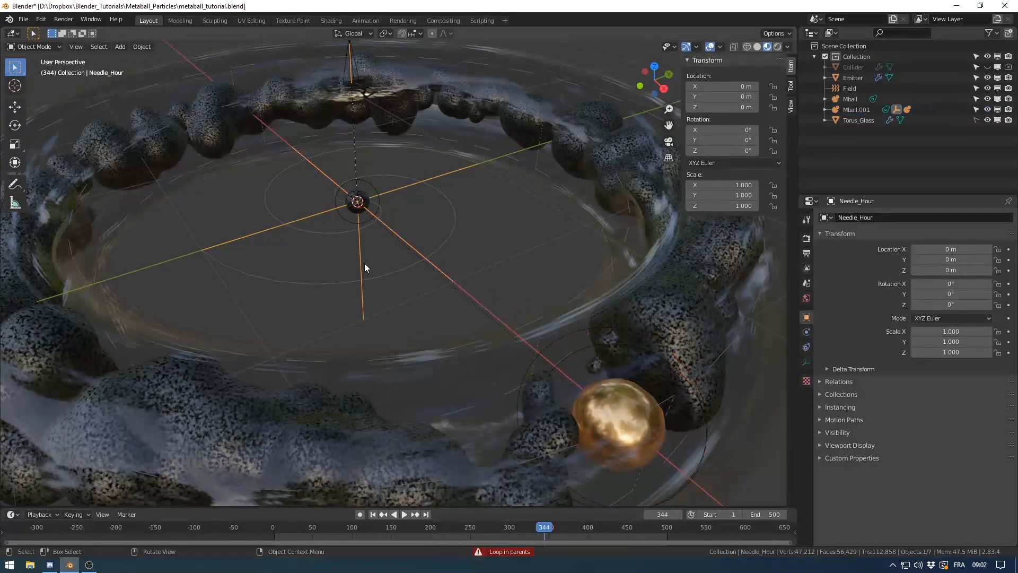
{"action": "key", "text": "alt+p"}
{"action": "left_click", "coordinate": [341, 279]}
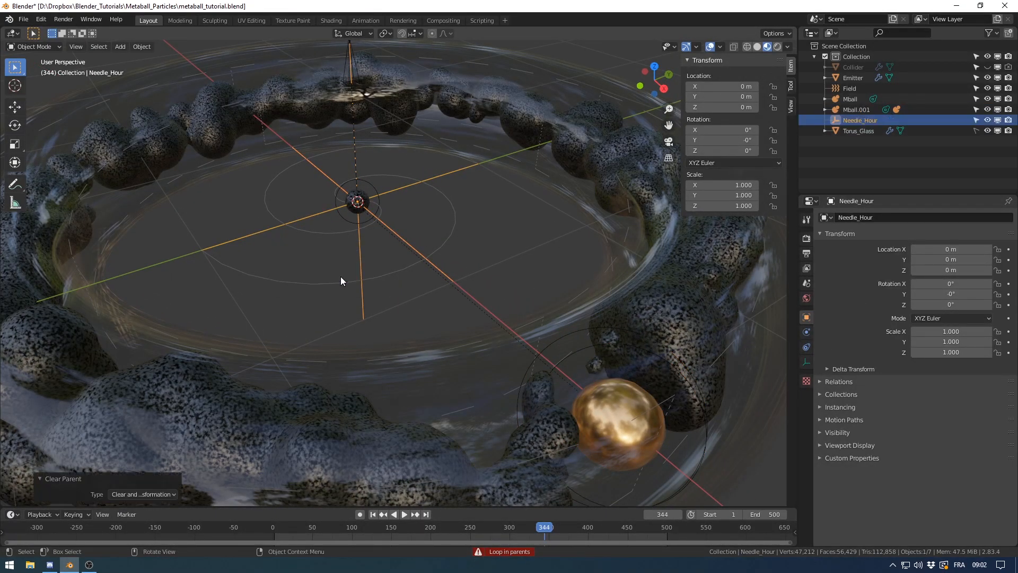
- Select both needle metaballs with Needle_Hour as the active object and parent them to it using the Object option
{"action": "left_click", "coordinate": [567, 362]}
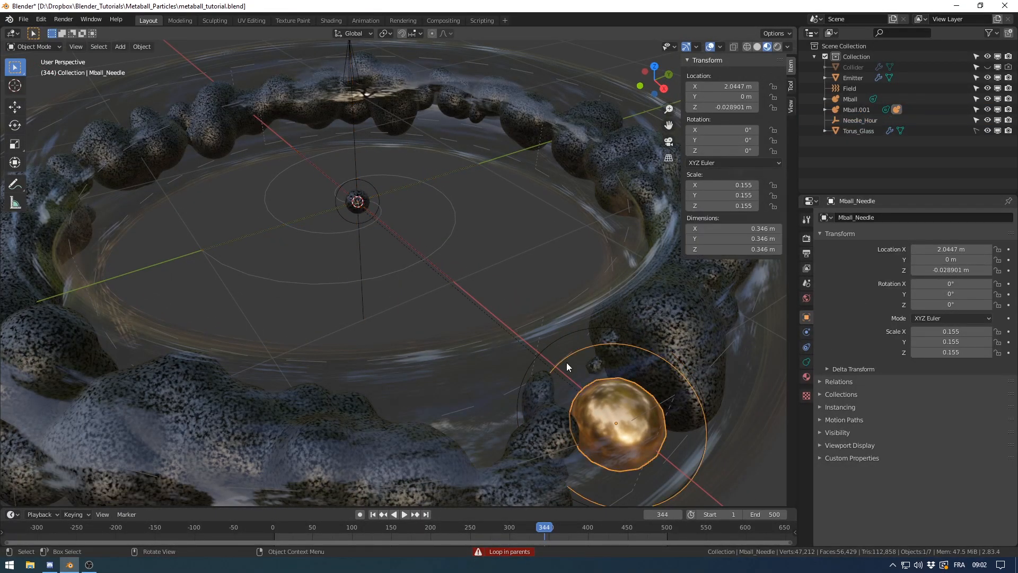
{"action": "left_click", "coordinate": [364, 290], "text": "shift"}
{"action": "key", "text": "ctrl+p"}
{"action": "left_click", "coordinate": [365, 294]}
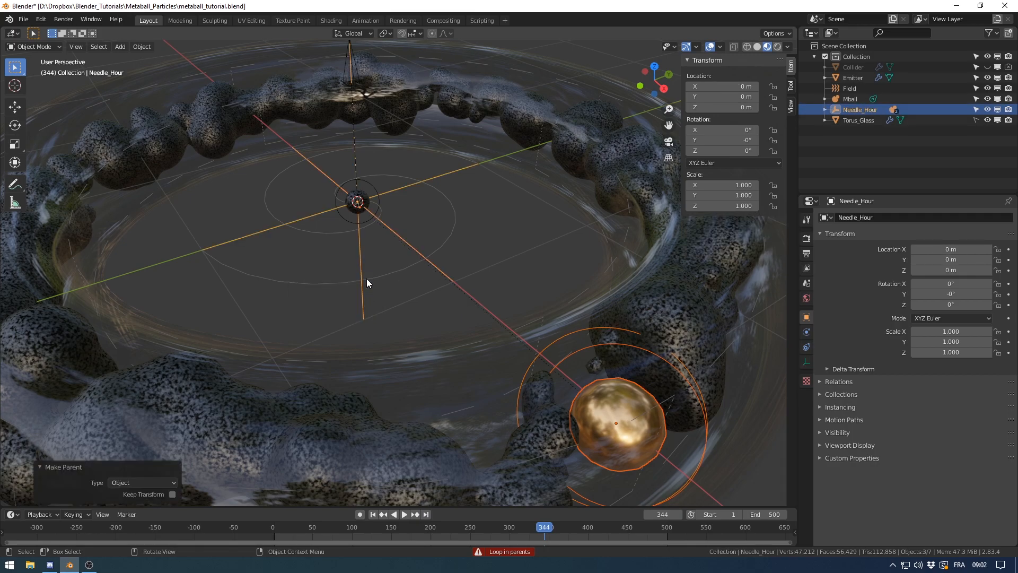
{"action": "left_click", "coordinate": [365, 293]}
- Try rotating Needle_Hour about the Z axis to check that both parented balls follow it
{"action": "middle_click_drag", "start_coordinate": [372, 283], "coordinate": [461, 251]}
{"action": "scroll", "coordinate": [463, 251], "scroll_direction": "down", "scroll_amount": 4}
{"action": "middle_click_drag", "start_coordinate": [525, 239], "coordinate": [472, 229], "text": "shift"}
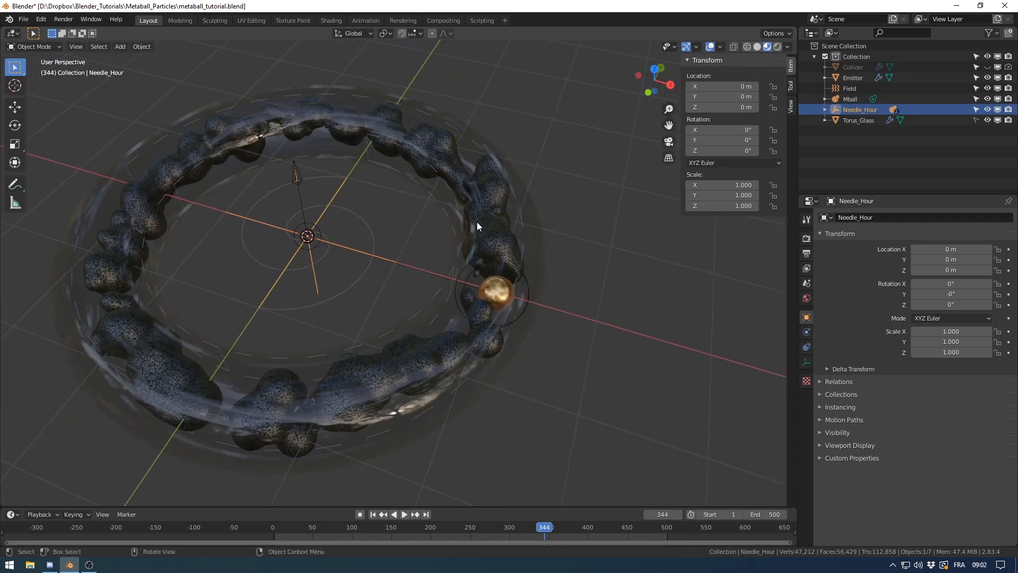
{"action": "key", "text": "r"}
{"action": "key", "text": "z"}
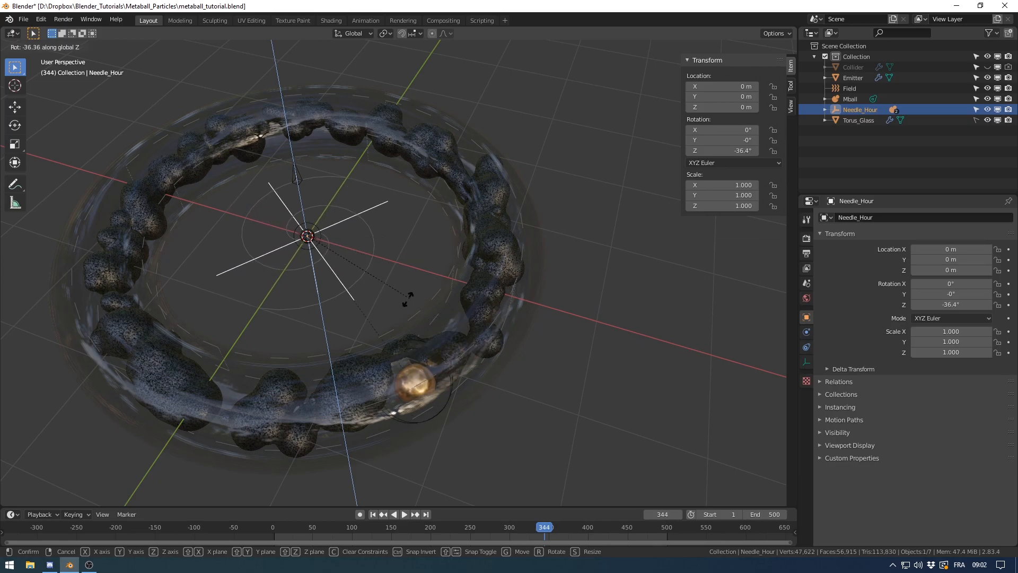
{"action": "right_click", "coordinate": [447, 289]}
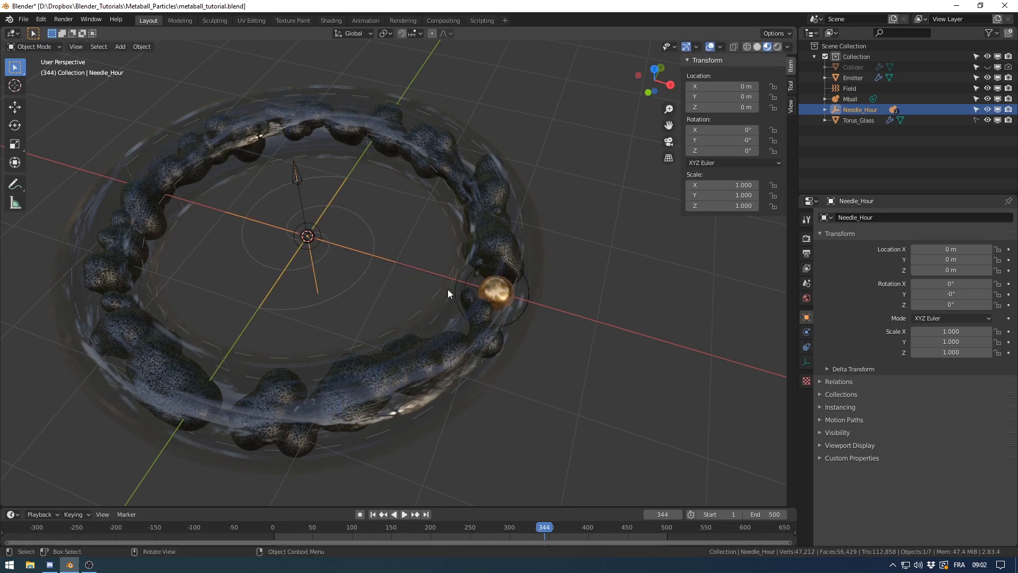
- Duplicate the Needle_Hour empty with both child metaballs in place and rotate the copy to 45° about the Z axis
{"action": "key", "text": "KP_7"}
{"action": "key", "text": "KP_5"}
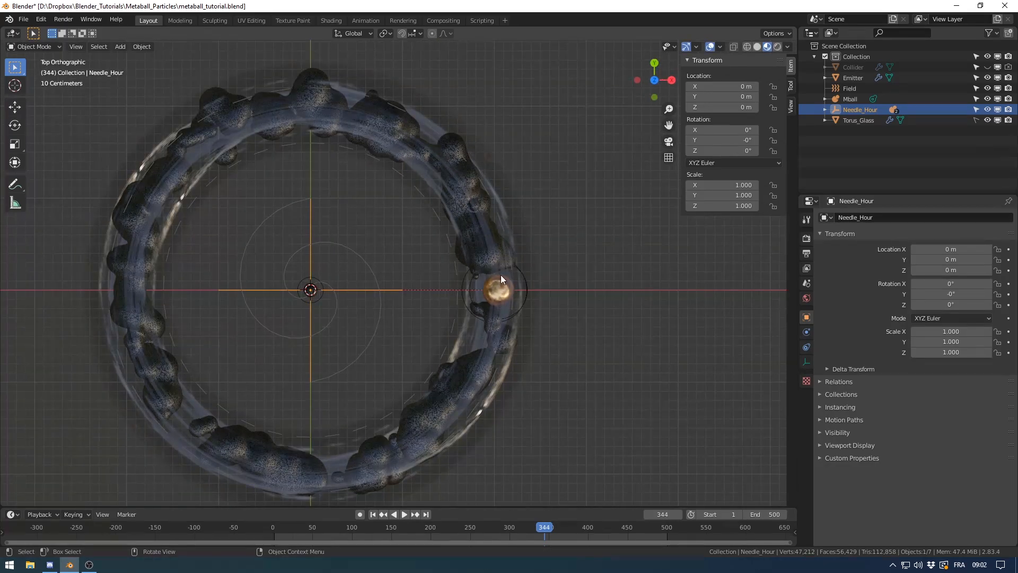
{"action": "left_click", "coordinate": [825, 109]}
{"action": "left_click", "coordinate": [871, 132], "text": "shift"}
{"action": "middle_click_drag", "start_coordinate": [405, 285], "coordinate": [441, 250], "text": "shift"}
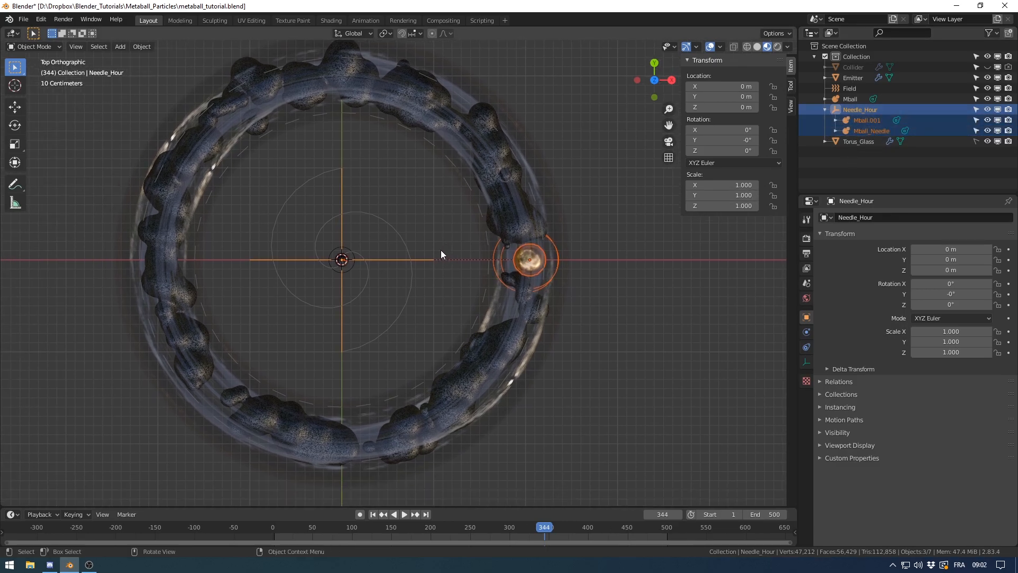
{"action": "key", "text": "shift+d"}
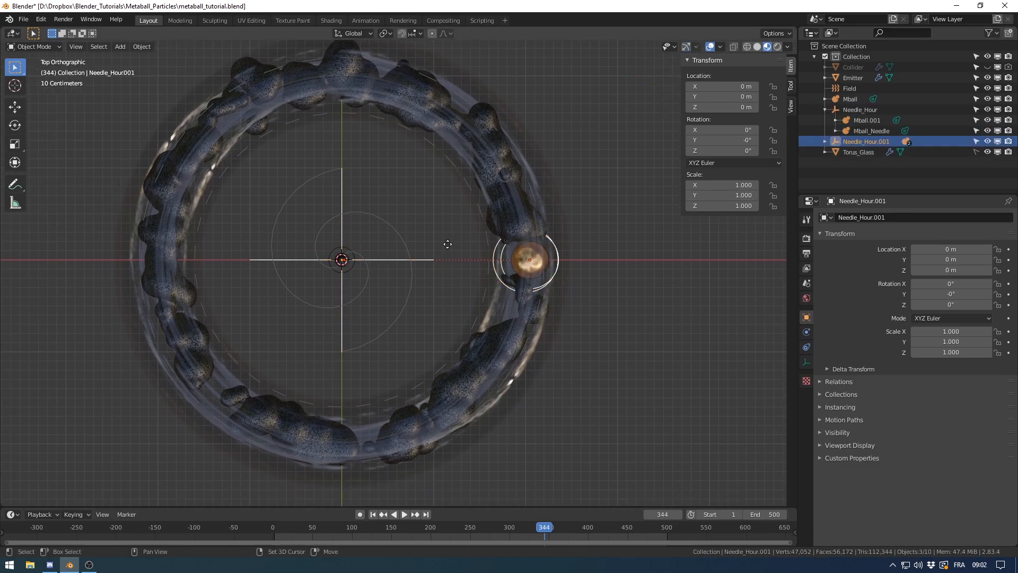
{"action": "right_click", "coordinate": [450, 237]}
{"action": "key", "text": "r"}
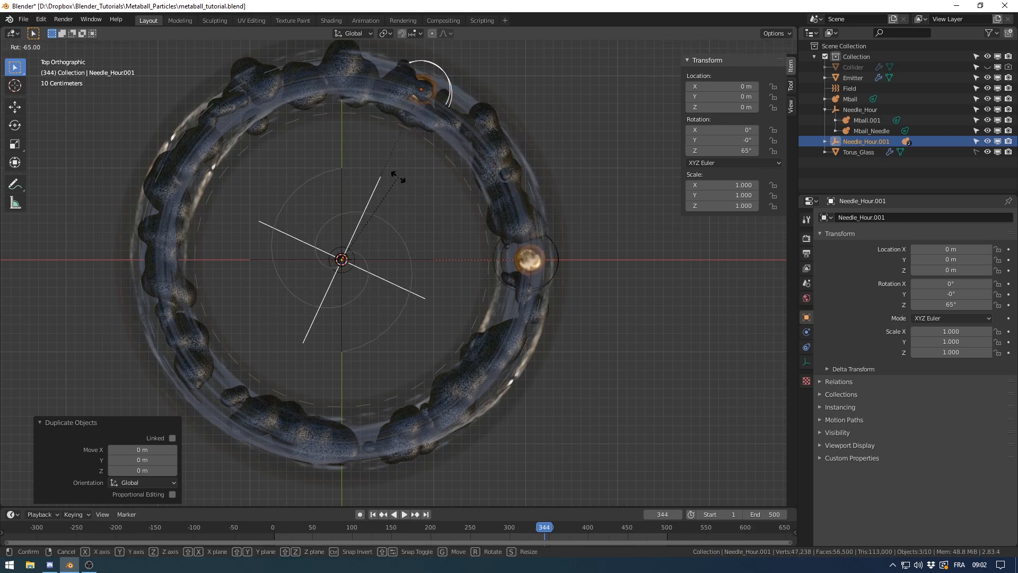
{"action": "left_click", "coordinate": [418, 201], "text": "ctrl"}
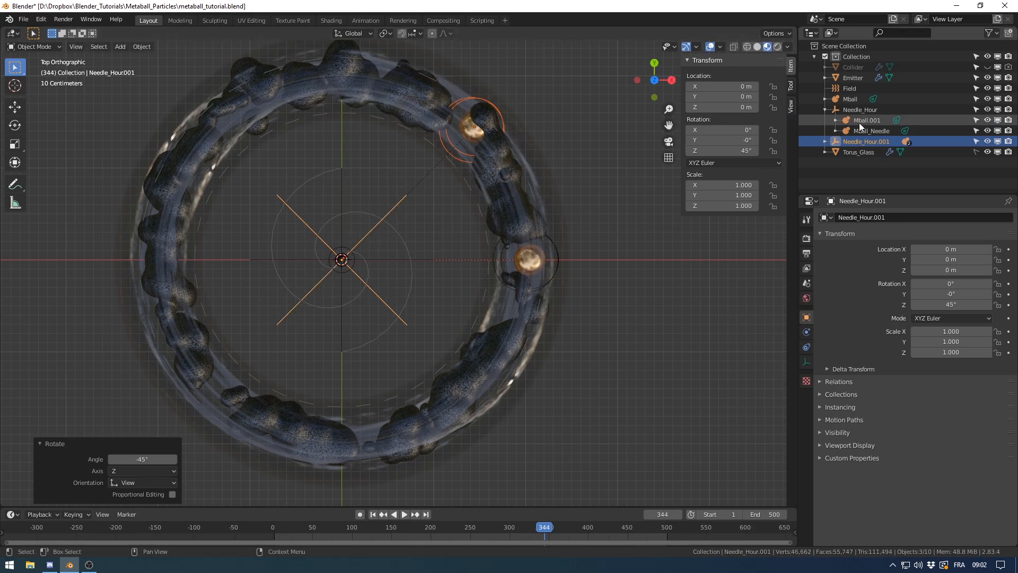
- Rename the duplicated empty to Needle_Seconds
{"action": "double_click", "coordinate": [886, 141]}
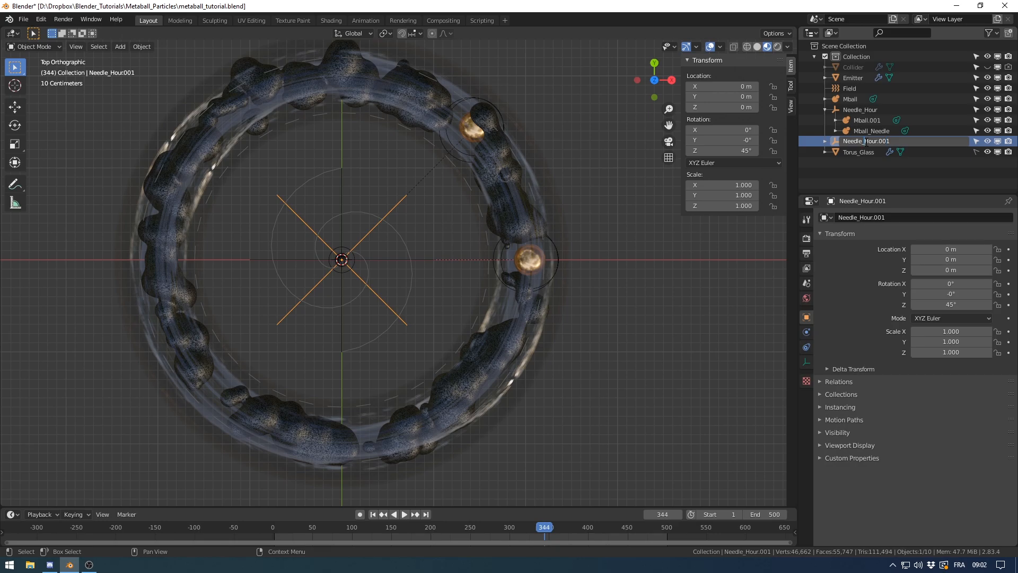
{"action": "type", "text": "Mi"}
{"action": "key", "text": "Return"}
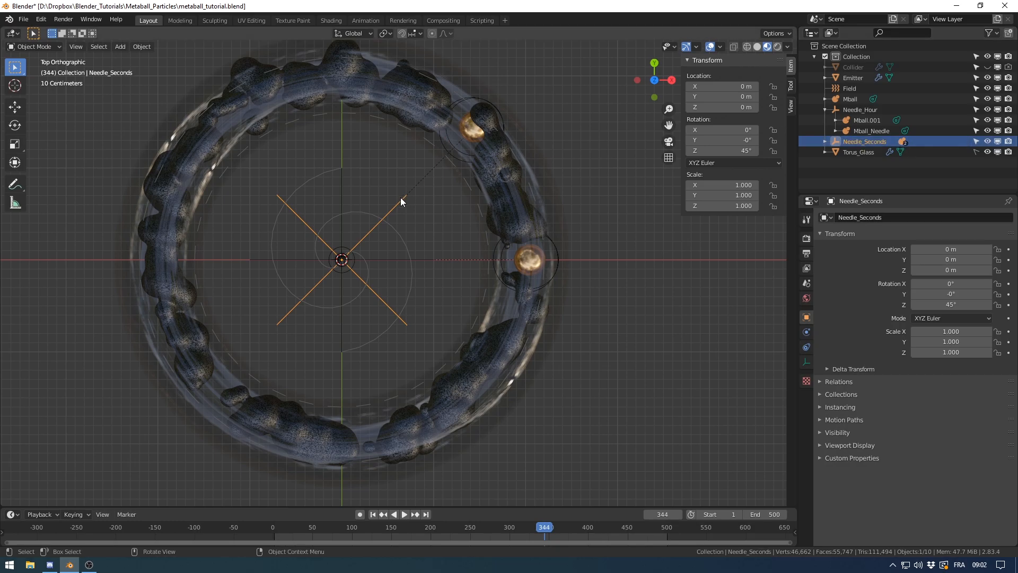
{"action": "left_click_drag", "start_coordinate": [555, 528], "coordinate": [393, 527]}
{"action": "key", "text": "i"}
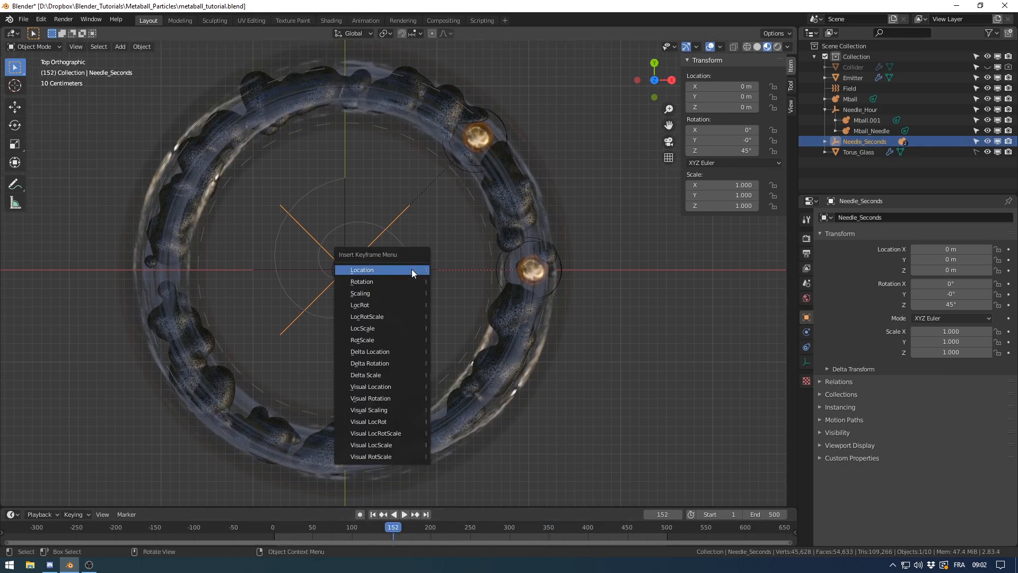
{"action": "left_click", "coordinate": [406, 282]}
- Insert a rotation keyframe for Needle_Seconds at frame 100
{"action": "left_click_drag", "start_coordinate": [356, 537], "coordinate": [352, 530]}
{"action": "key", "text": "i"}
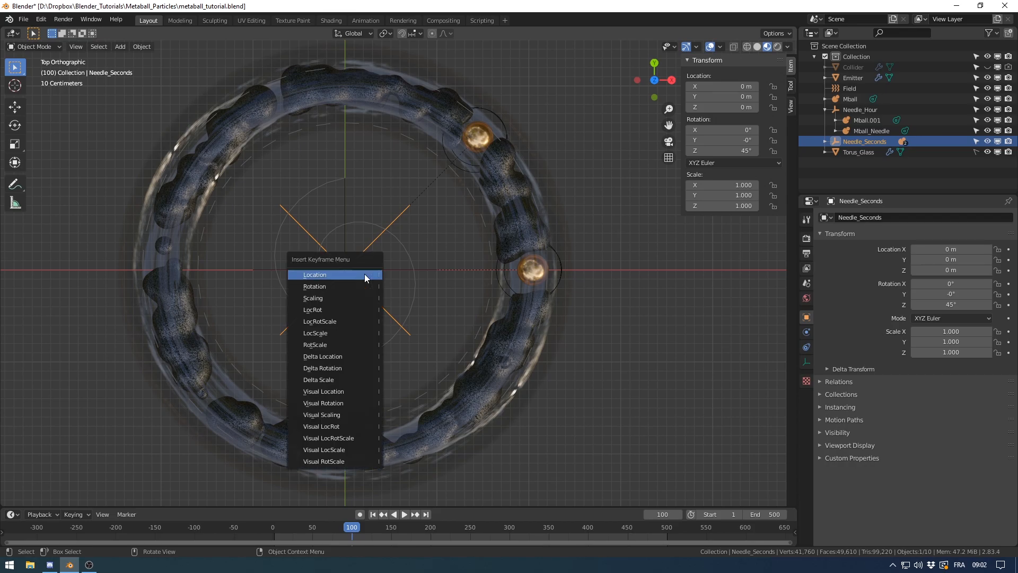
{"action": "left_click", "coordinate": [360, 286]}
- At frame 313, rotate Needle_Seconds clockwise past the hour needle ball and insert a rotation keyframe
{"action": "left_click_drag", "start_coordinate": [493, 528], "coordinate": [520, 527]}
{"action": "key", "text": "r"}
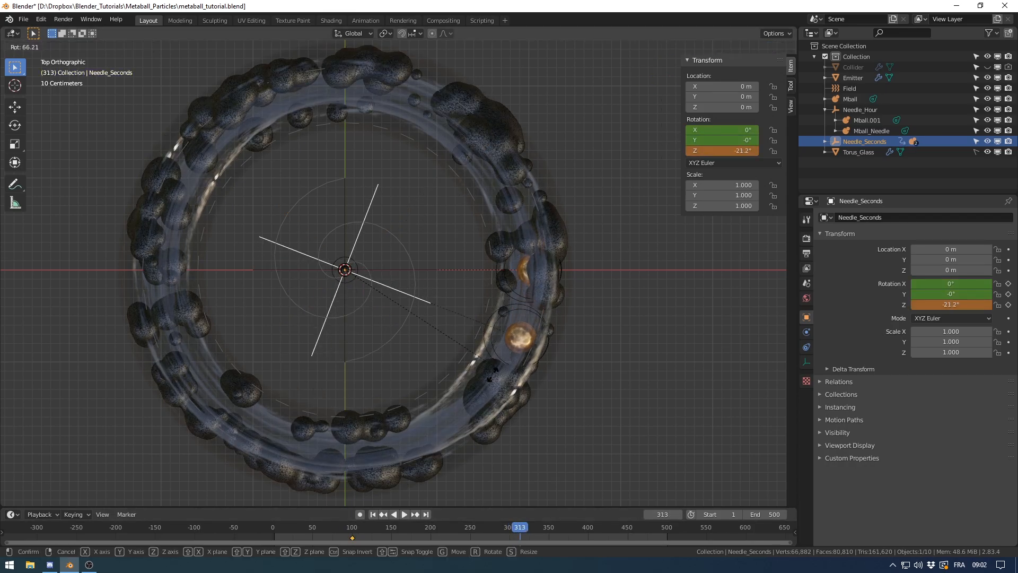
{"action": "left_click", "coordinate": [497, 326]}
{"action": "key", "text": "i"}
{"action": "left_click", "coordinate": [497, 328]}
- Play the animation and examine from several angles how the moving seconds needle ball interacts with the fluid and the hour needle
{"action": "middle_click_drag", "start_coordinate": [528, 332], "coordinate": [460, 266]}
{"action": "left_click", "coordinate": [404, 514]}
{"action": "middle_click_drag", "start_coordinate": [473, 415], "coordinate": [399, 304]}
{"action": "left_click", "coordinate": [316, 522]}
{"action": "scroll", "coordinate": [476, 381], "scroll_direction": "up", "scroll_amount": 1}
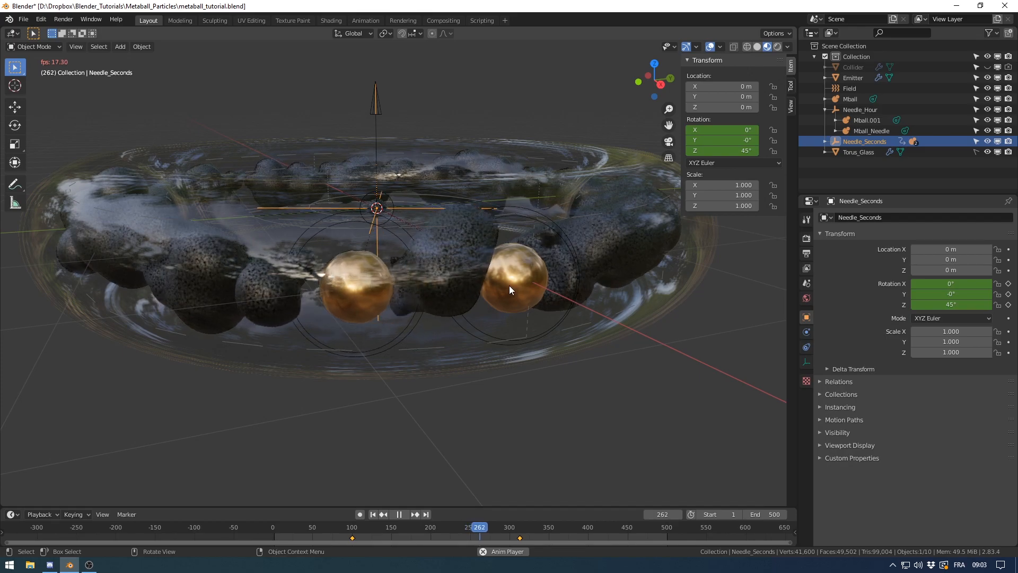
{"action": "middle_click_drag", "start_coordinate": [333, 303], "coordinate": [338, 307]}
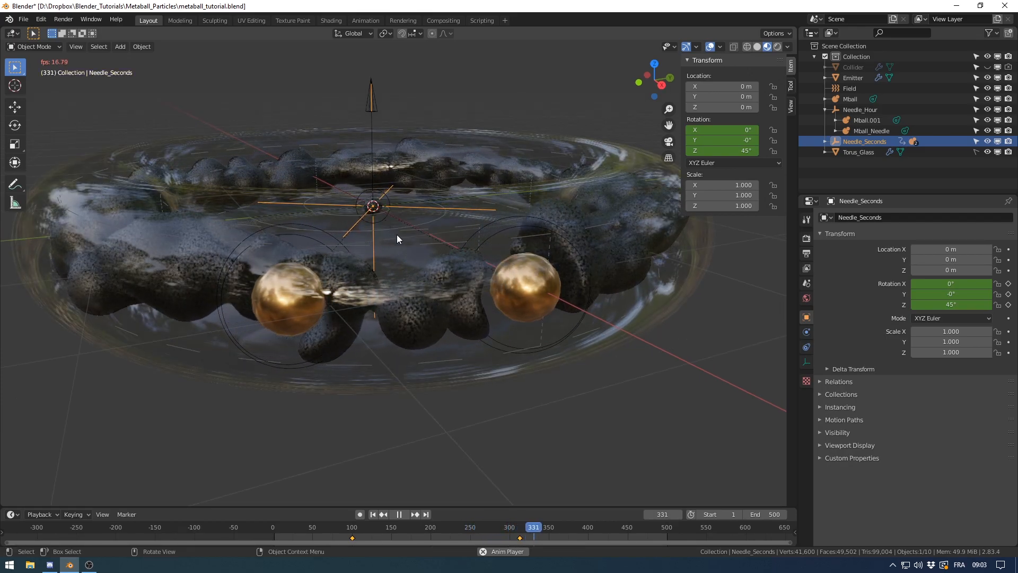
{"action": "middle_click_drag", "start_coordinate": [410, 227], "coordinate": [452, 269]}
{"action": "scroll", "coordinate": [451, 275], "scroll_direction": "down", "scroll_amount": 4}
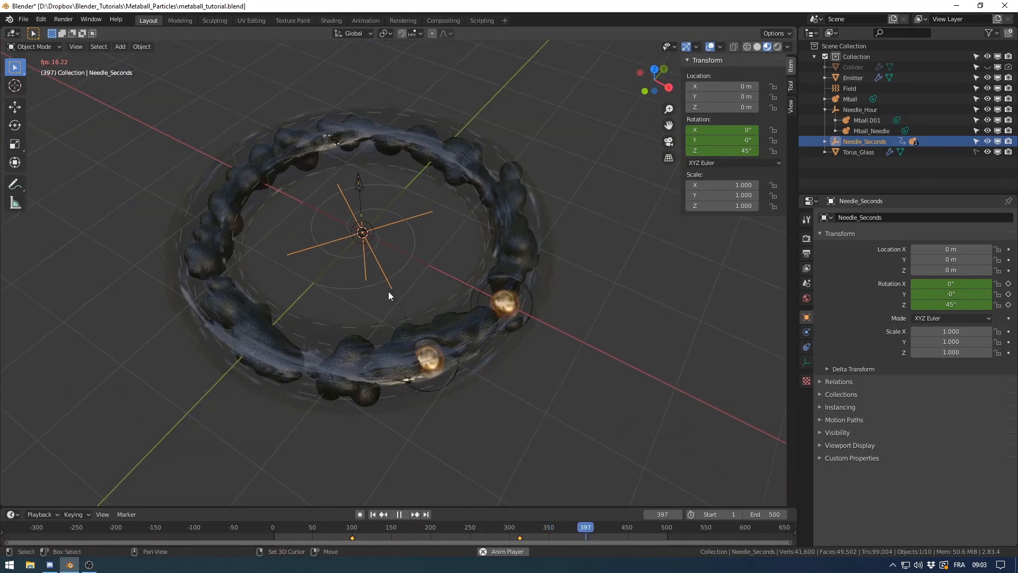
{"action": "middle_click_drag", "start_coordinate": [393, 316], "coordinate": [449, 323]}
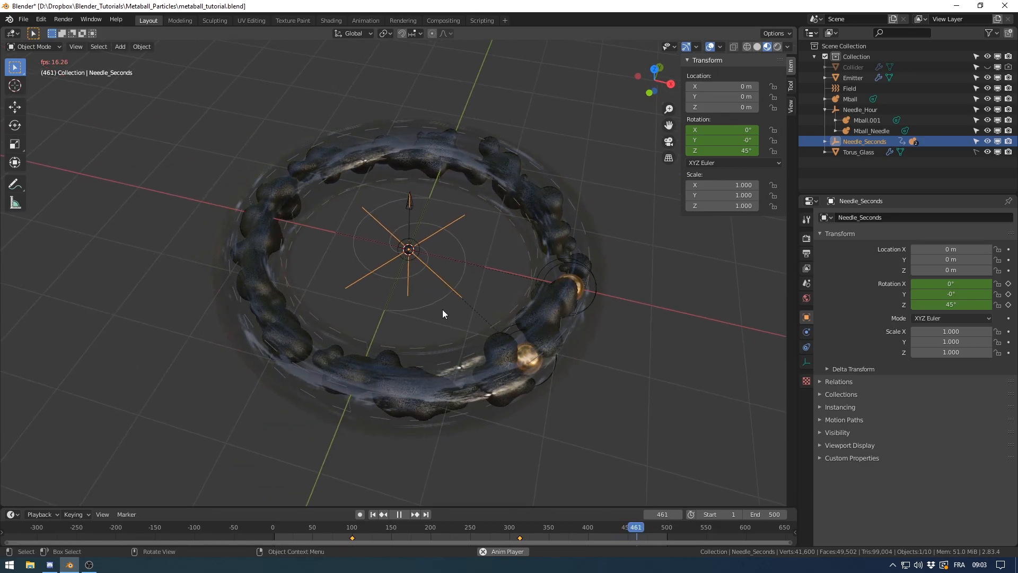
{"action": "scroll", "coordinate": [445, 311], "scroll_direction": "up", "scroll_amount": 1}
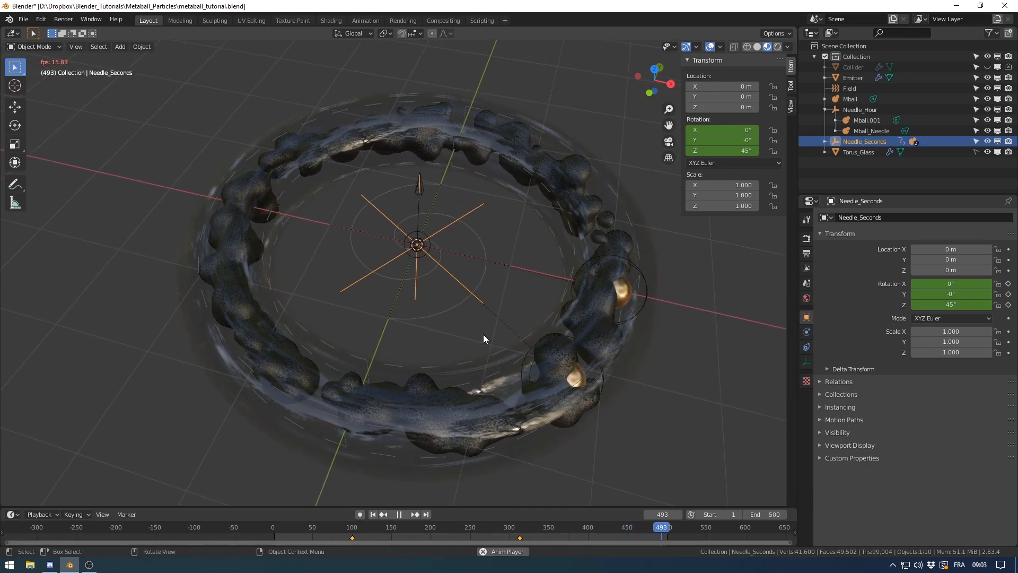
{"action": "middle_click_drag", "start_coordinate": [552, 359], "coordinate": [568, 352]}
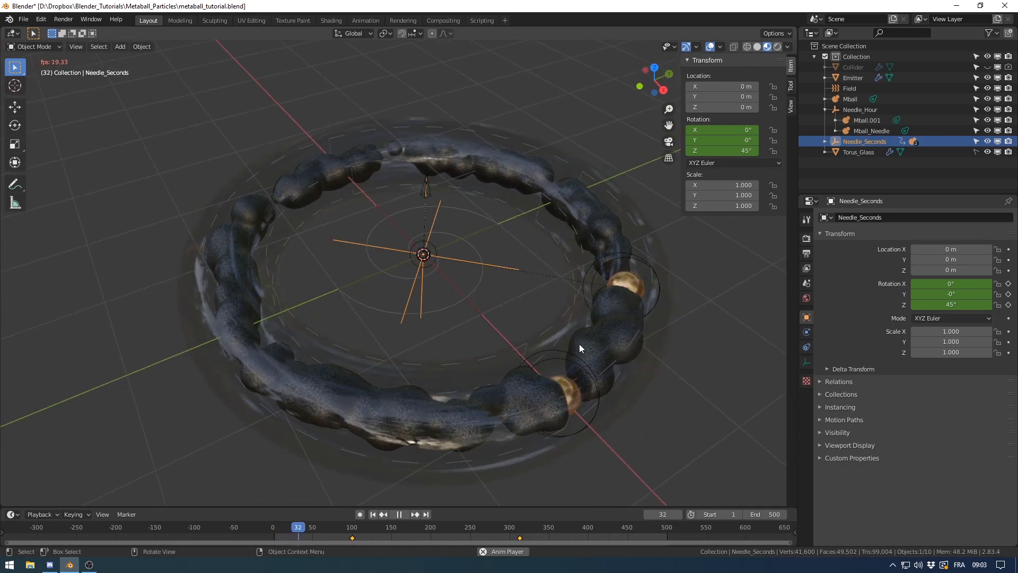
{"action": "middle_click_drag", "start_coordinate": [485, 411], "coordinate": [446, 489]}
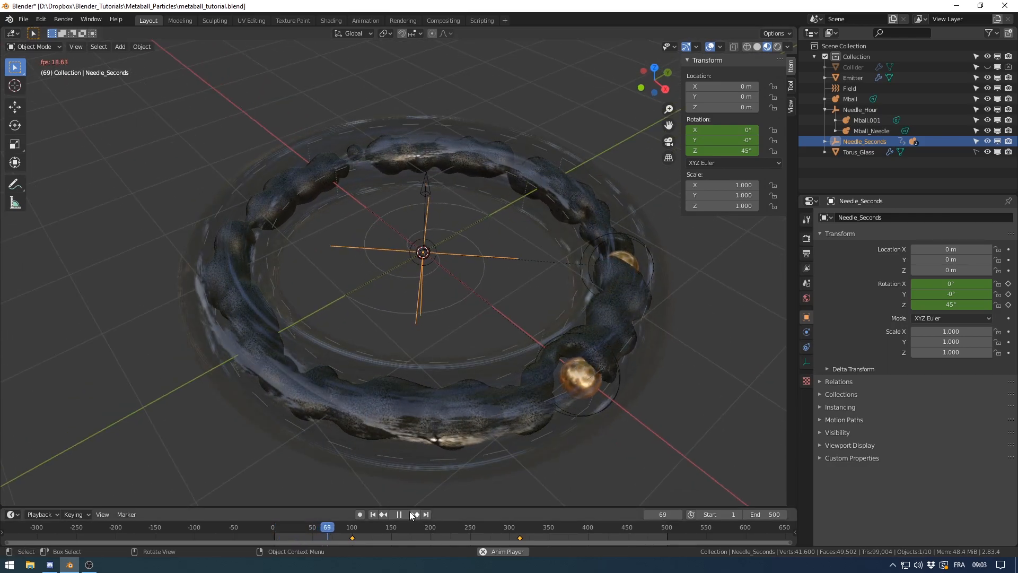
{"action": "middle_click_drag", "start_coordinate": [537, 391], "coordinate": [518, 402]}
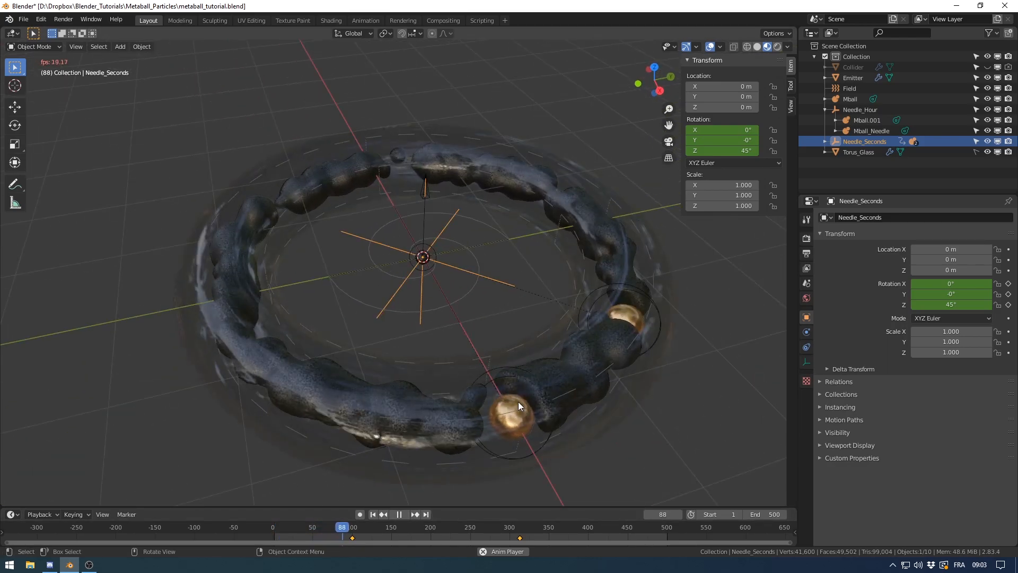
{"action": "left_click", "coordinate": [400, 514]}
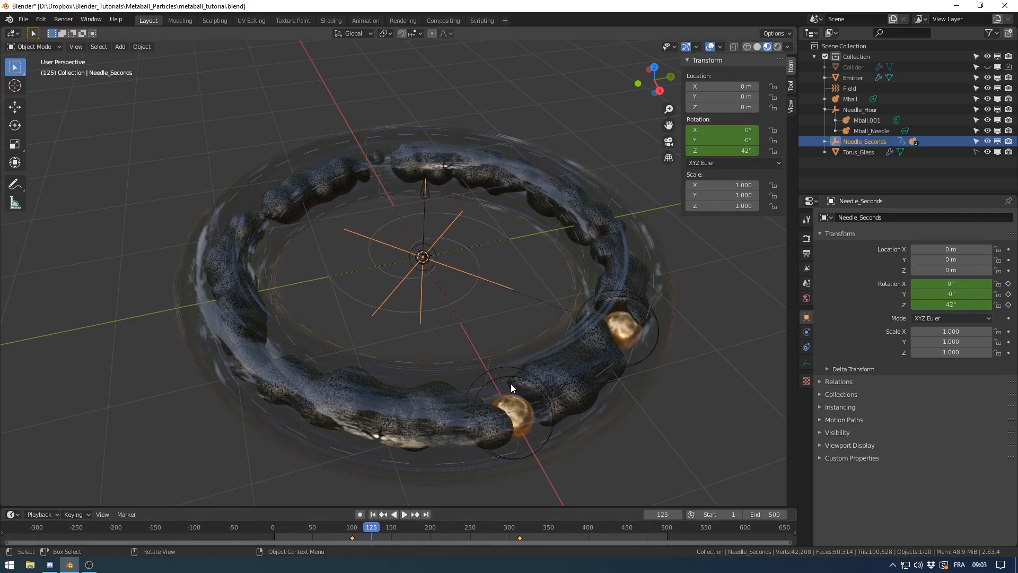
{"action": "middle_click_drag", "start_coordinate": [520, 384], "coordinate": [493, 345]}
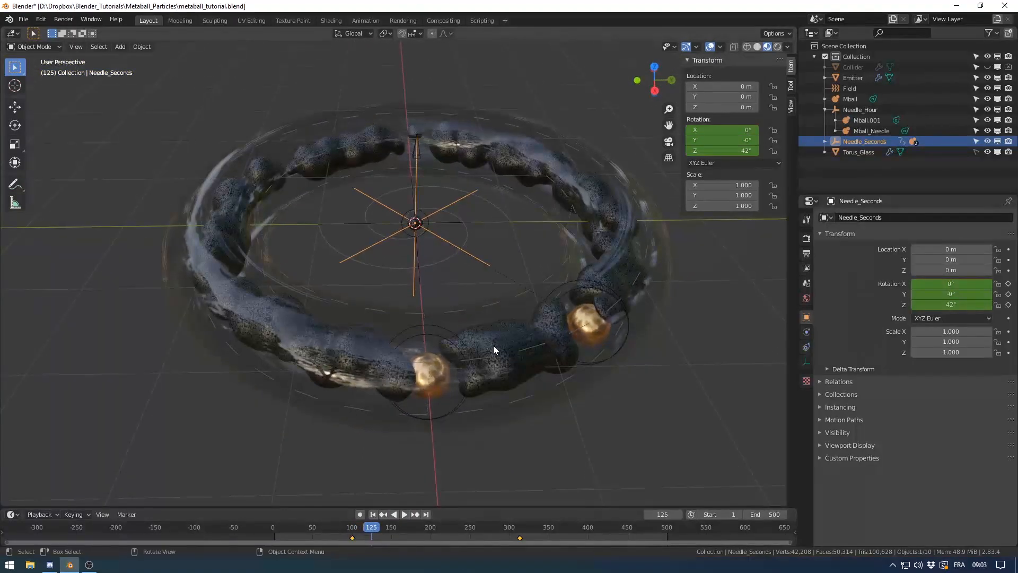